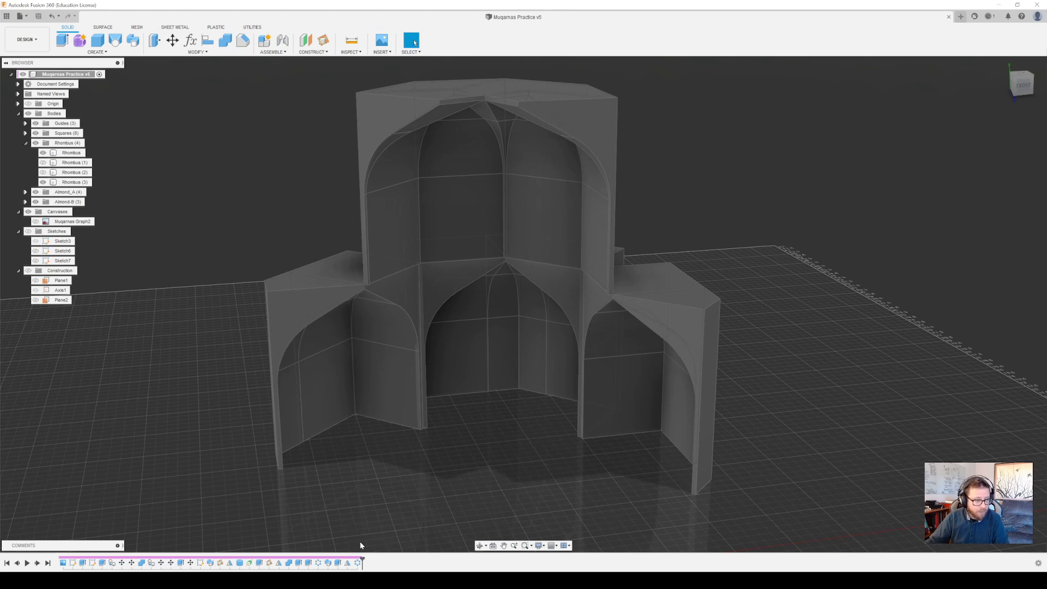
# Show the project data, check the list of available teams, and start a new project in the current team
pyautogui.click(6, 17)
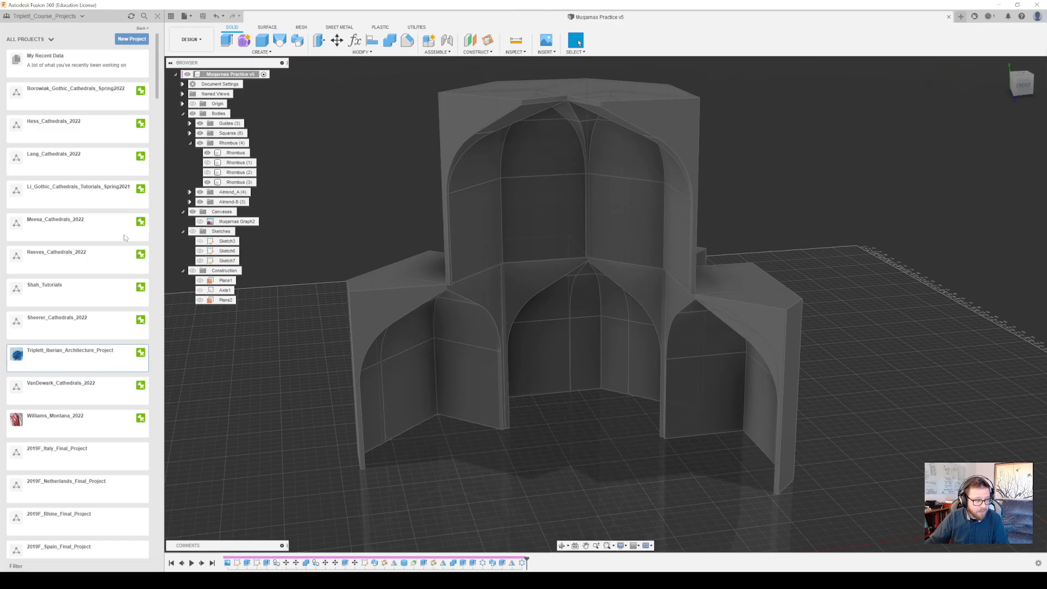
pyautogui.click(77, 18)
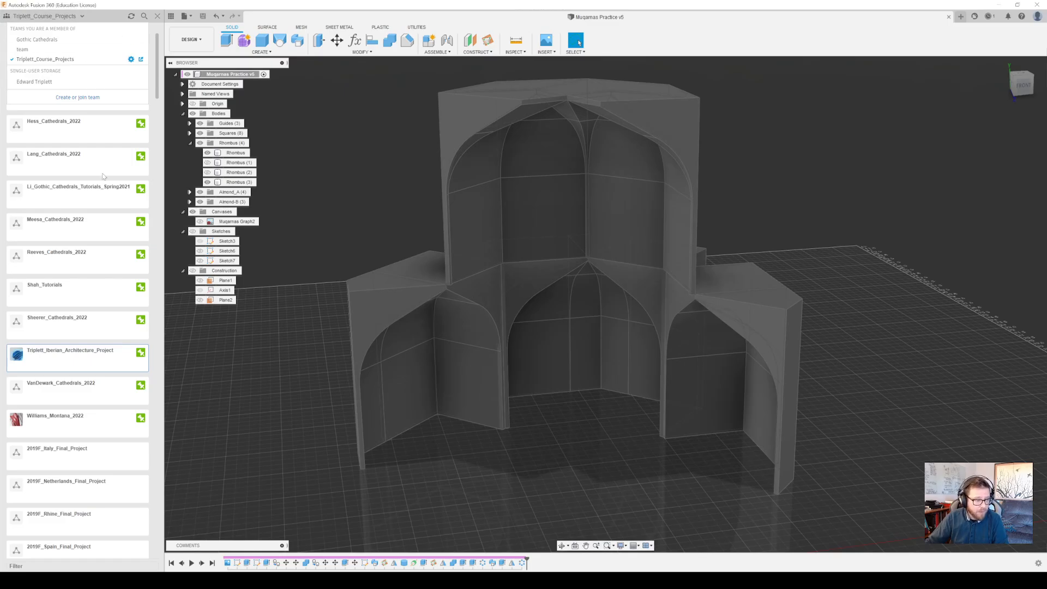
pyautogui.click(103, 138)
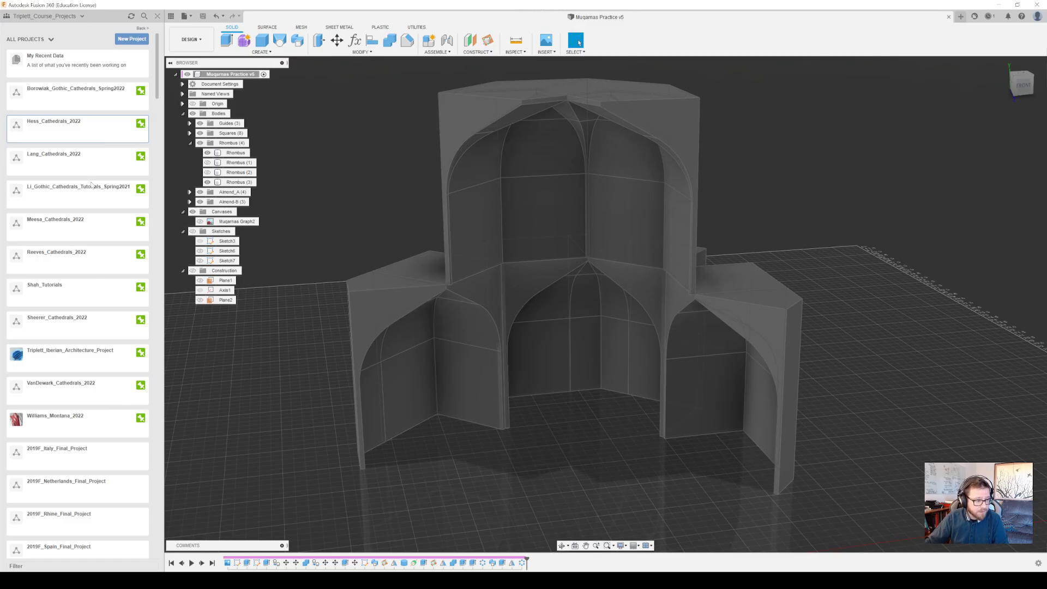
pyautogui.click(140, 43)
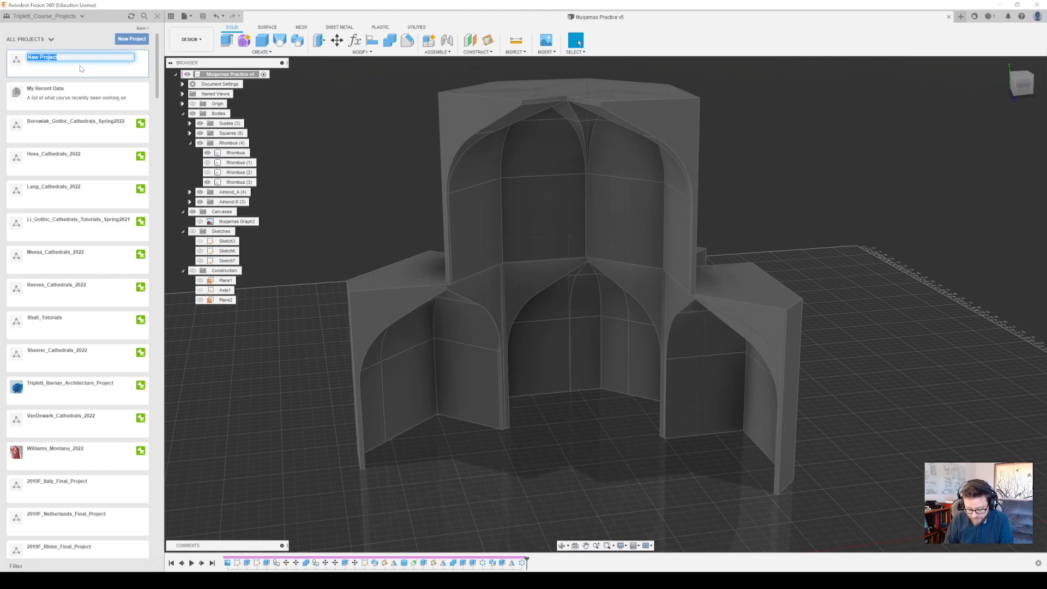
pyautogui.write('Lastnam')
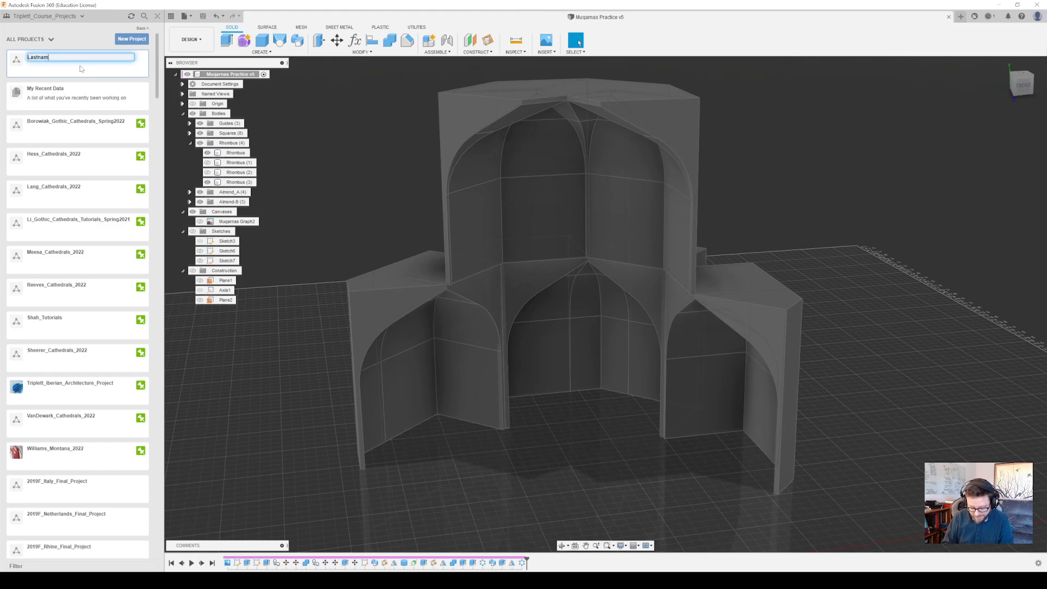
pyautogui.write('e_T')
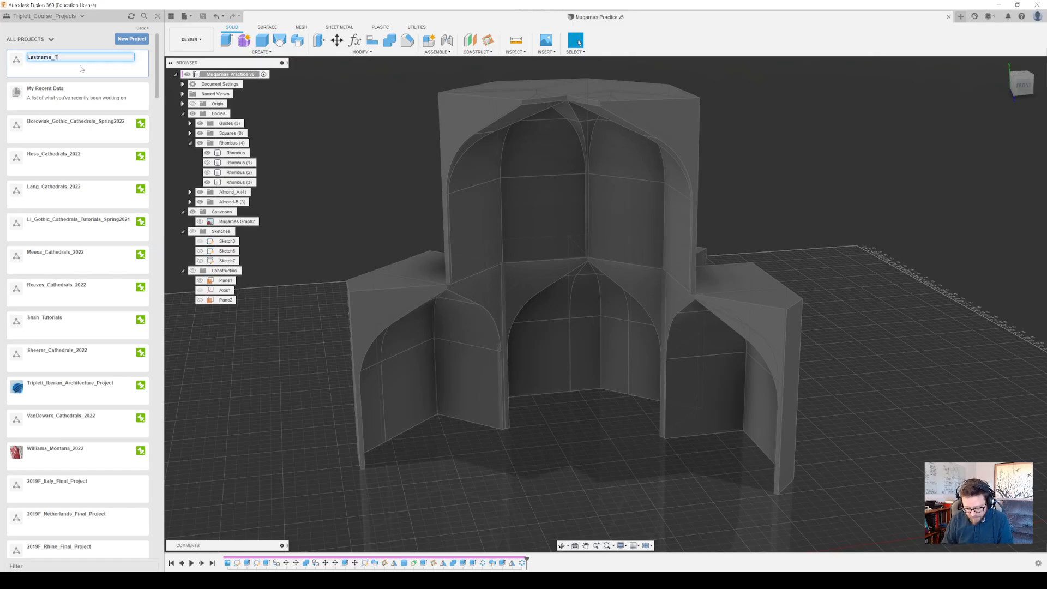
pyautogui.write('utor')
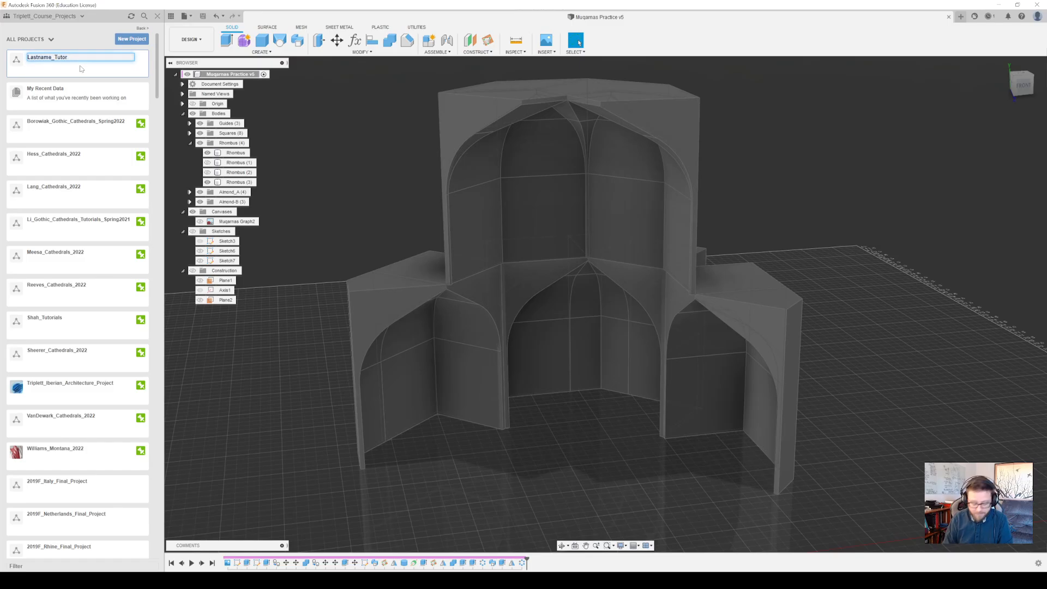
pyautogui.write('aial')
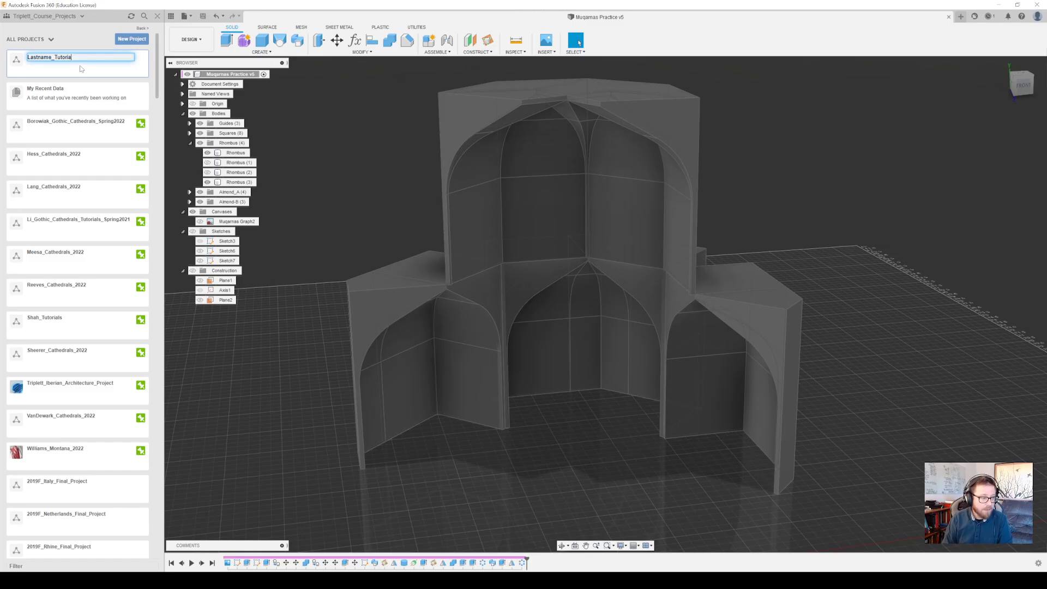
pyautogui.press('BackSpace')
pyautogui.press('BackSpace')
pyautogui.press('BackSpace')
pyautogui.press('BackSpace')
pyautogui.press('BackSpace')
pyautogui.press('BackSpace')
pyautogui.press('BackSpace')
pyautogui.press('BackSpace')
pyautogui.press('BackSpace')
pyautogui.press('BackSpace')
pyautogui.press('BackSpace')
pyautogui.press('BackSpace')
pyautogui.press('BackSpace')
pyautogui.press('BackSpace')
pyautogui.press('BackSpace')
pyautogui.press('BackSpace')
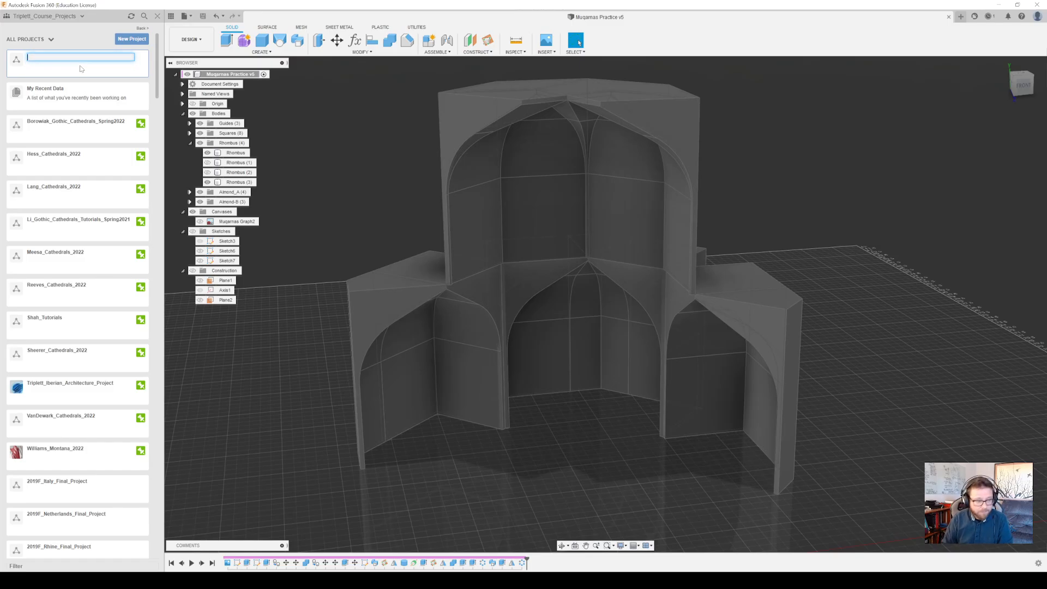
# Name the new project with the owner's last name followed by "_Muqarnas"
pyautogui.write('Triplett')
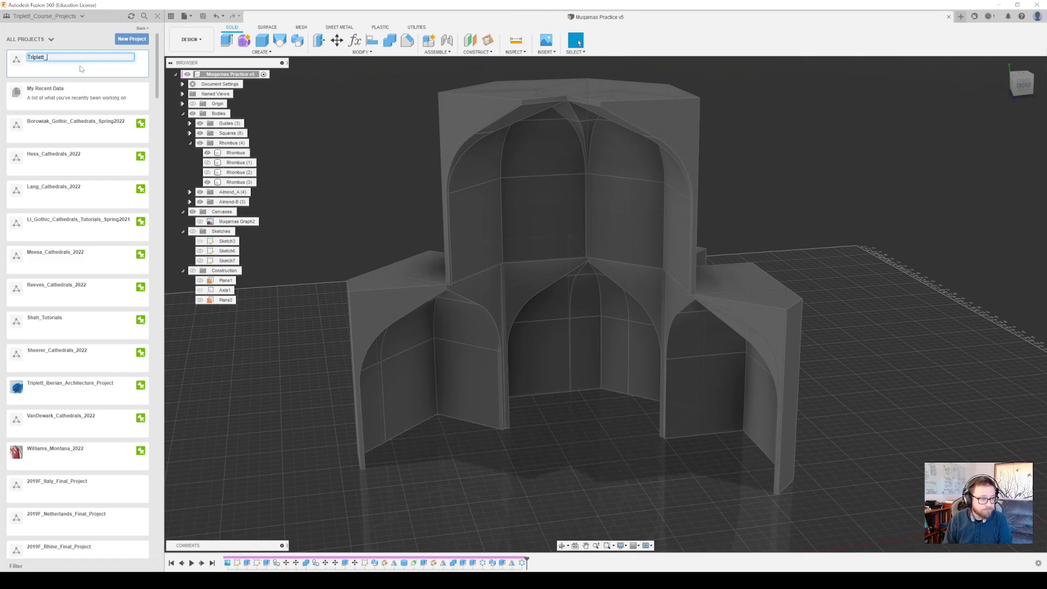
pyautogui.write('_Muqarnas')
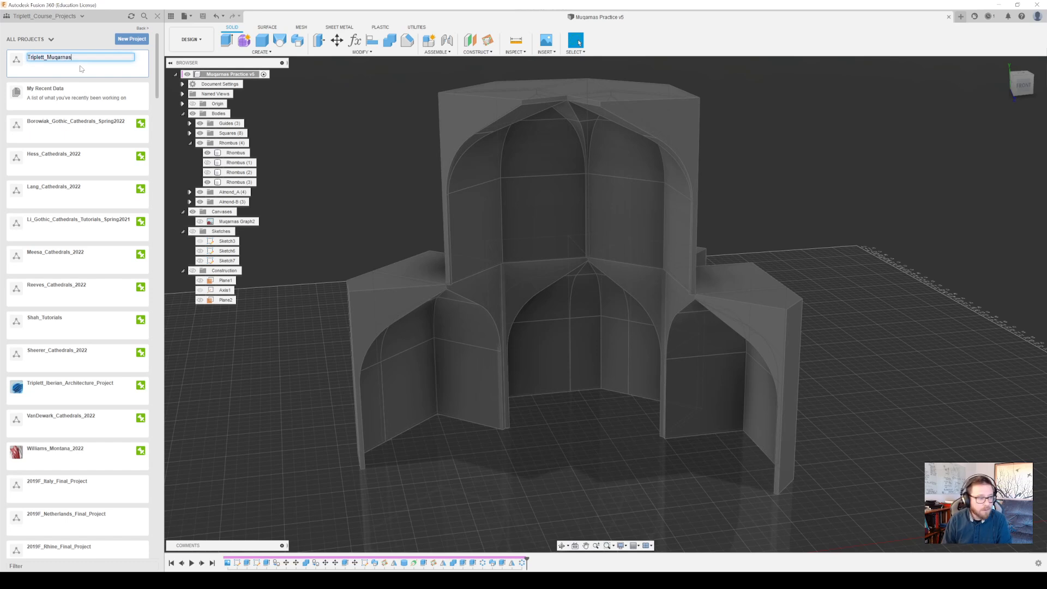
pyautogui.press('Return')
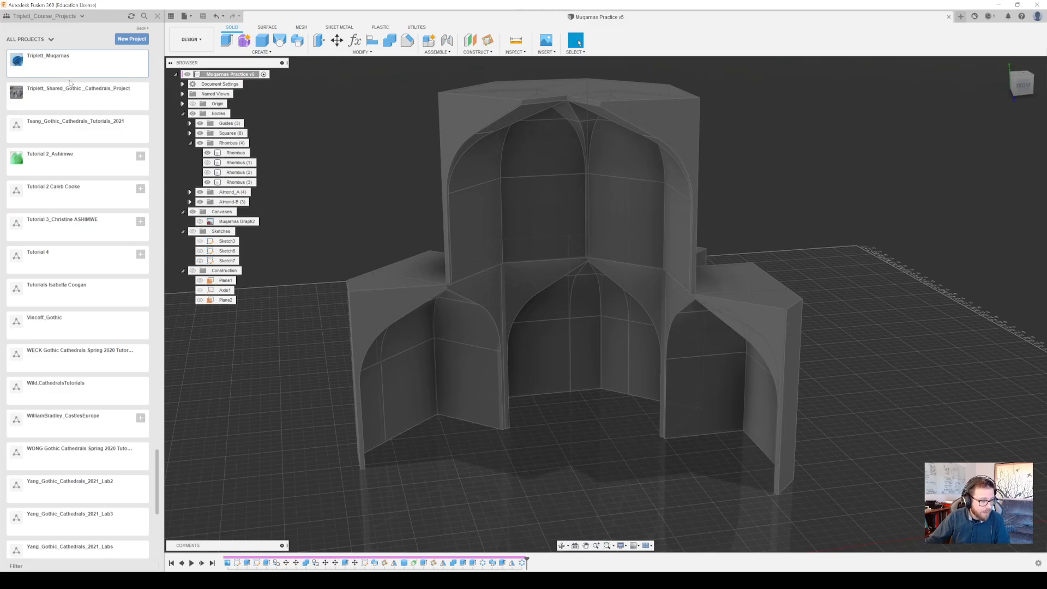
# Open the new Muqarnas project and create a folder named Videos inside it
pyautogui.scroll(2, 81, 223)
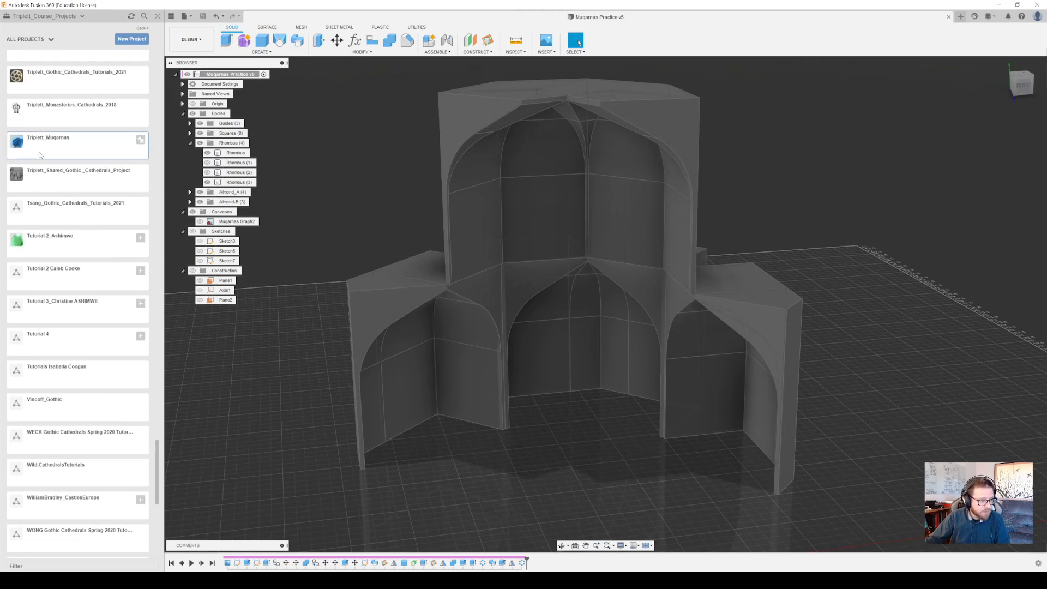
pyautogui.rightClick(75, 145)
pyautogui.click(72, 141)
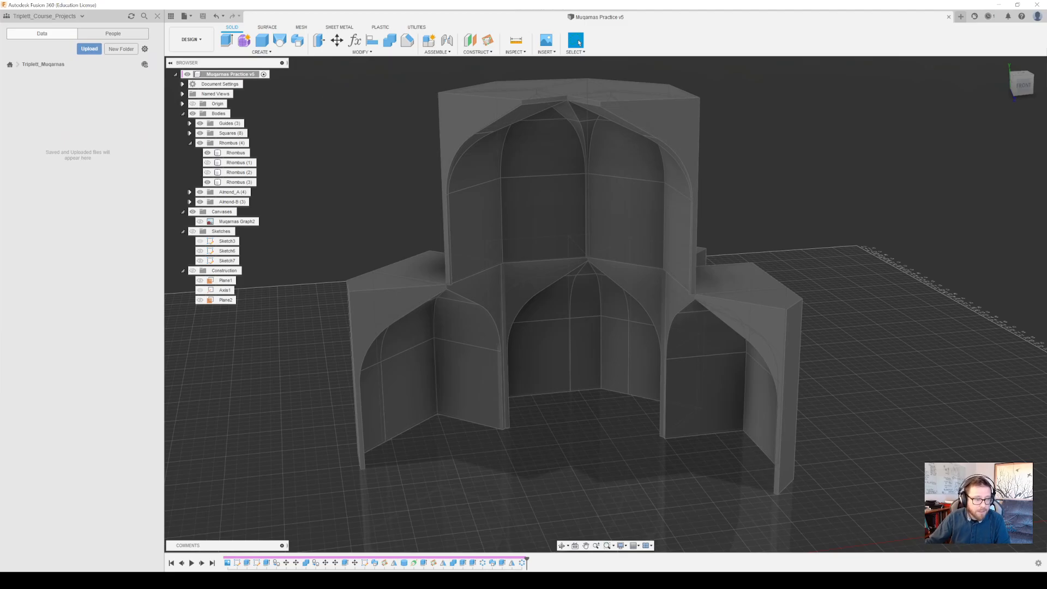
pyautogui.click(128, 49)
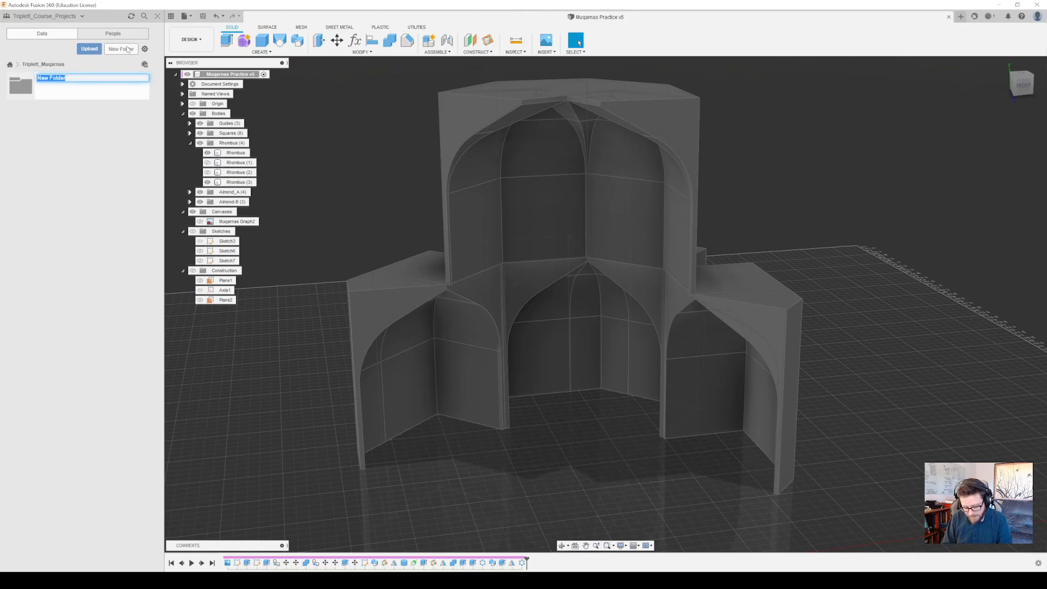
pyautogui.write('Videos')
pyautogui.press('Return')
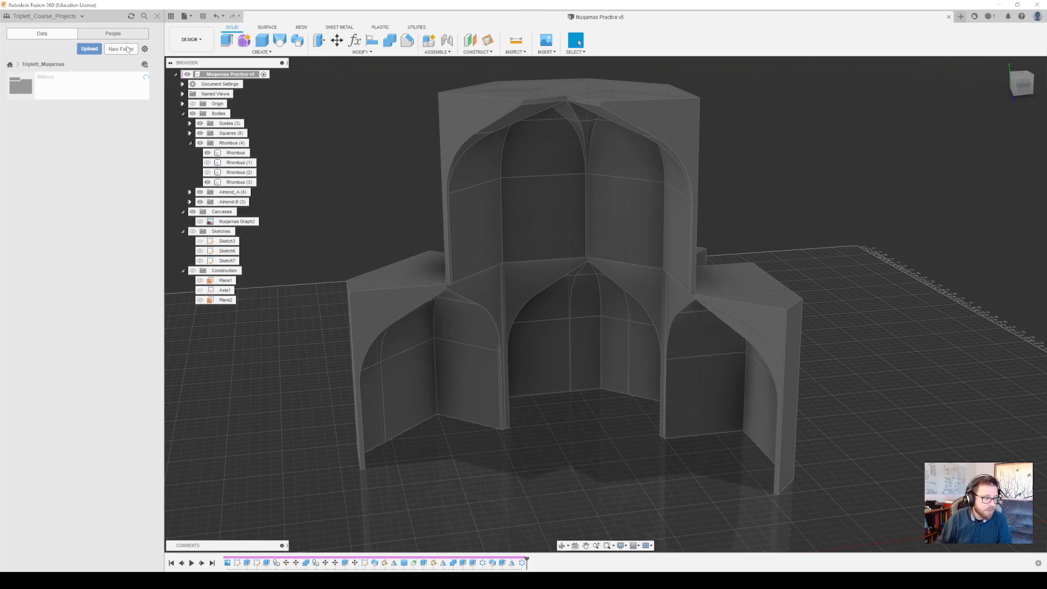
# Open the Videos folder and create a new, empty design
pyautogui.click(25, 93)
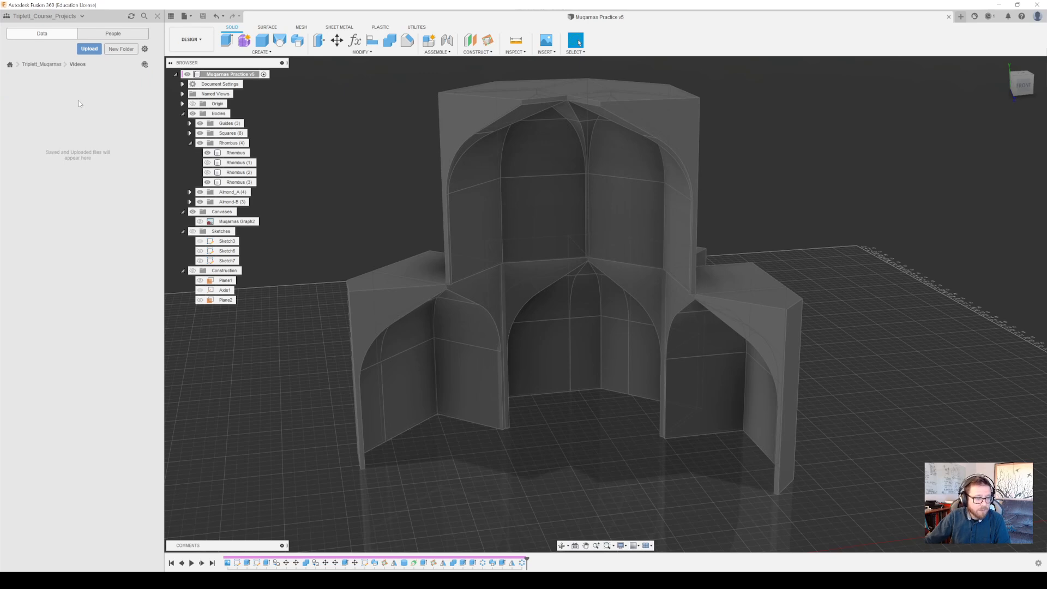
pyautogui.click(192, 16)
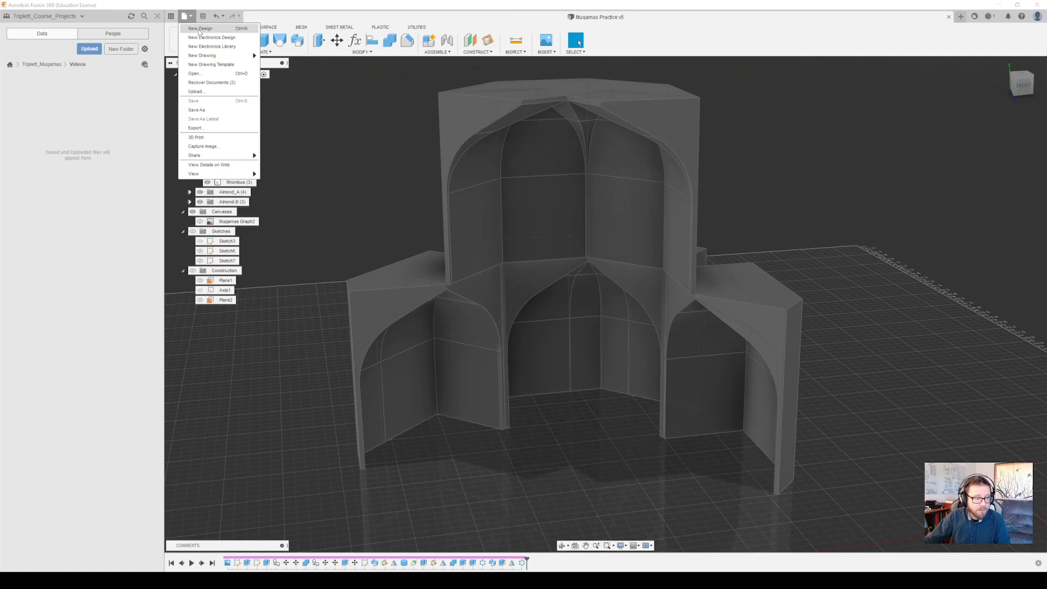
pyautogui.click(200, 29)
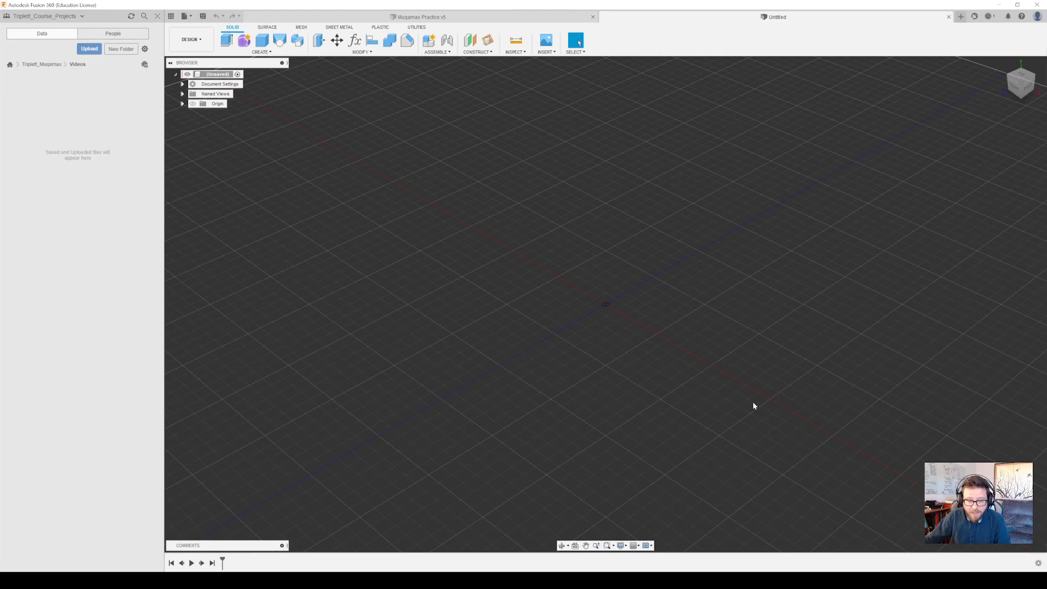
pyautogui.moveTo(674, 292); pyautogui.dragTo(504, 272, button='middle')
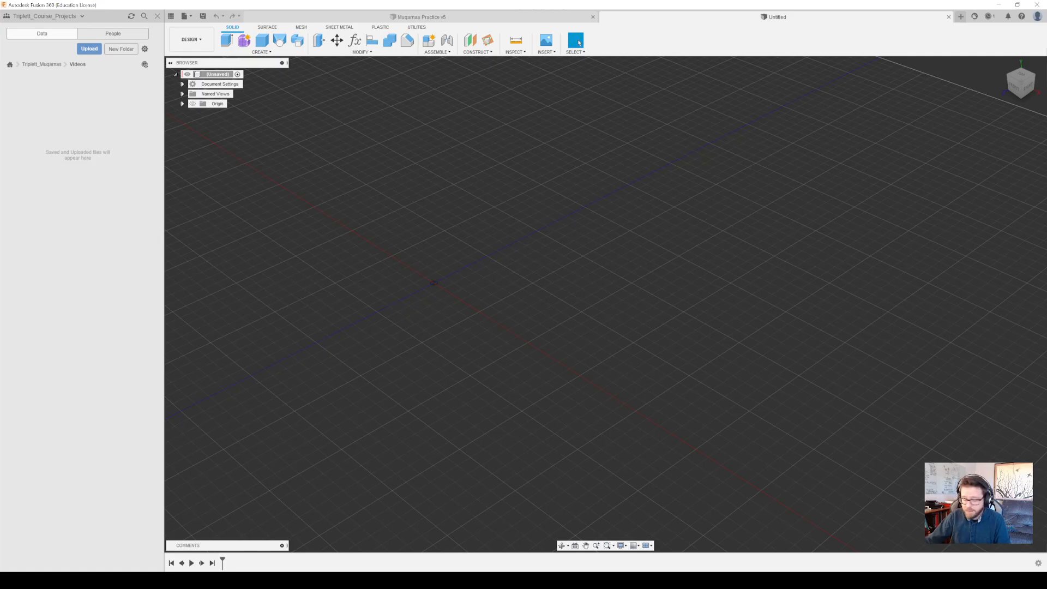
# Switch to Muqarnas_english8.pdf in the browser and read the introduction and the history chapter, including the Shiro Takahashi classification of muqarnas types
pyautogui.hotkey('alt', 'Tab')
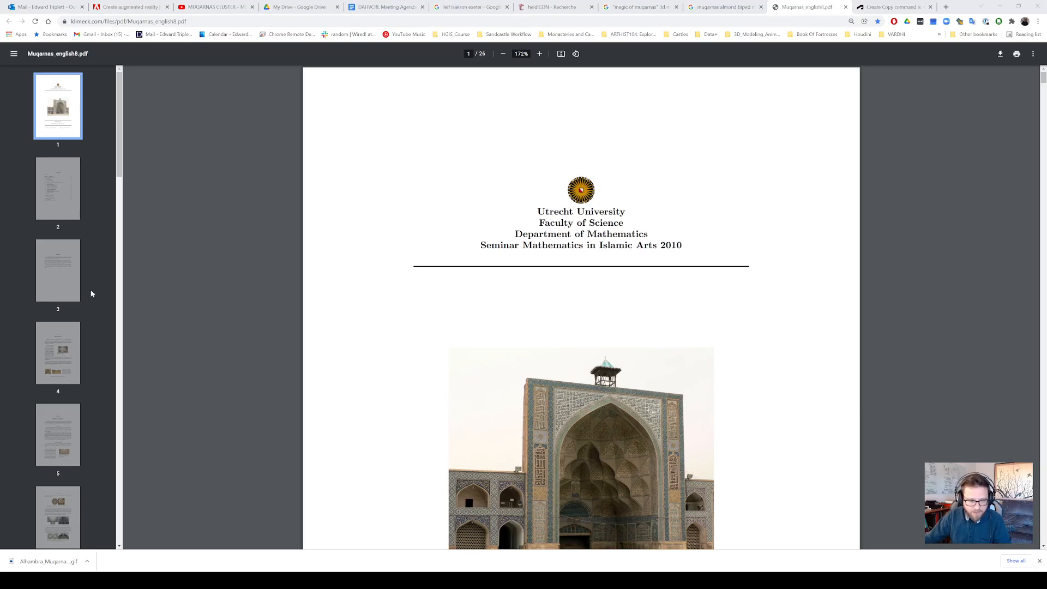
pyautogui.click(48, 359)
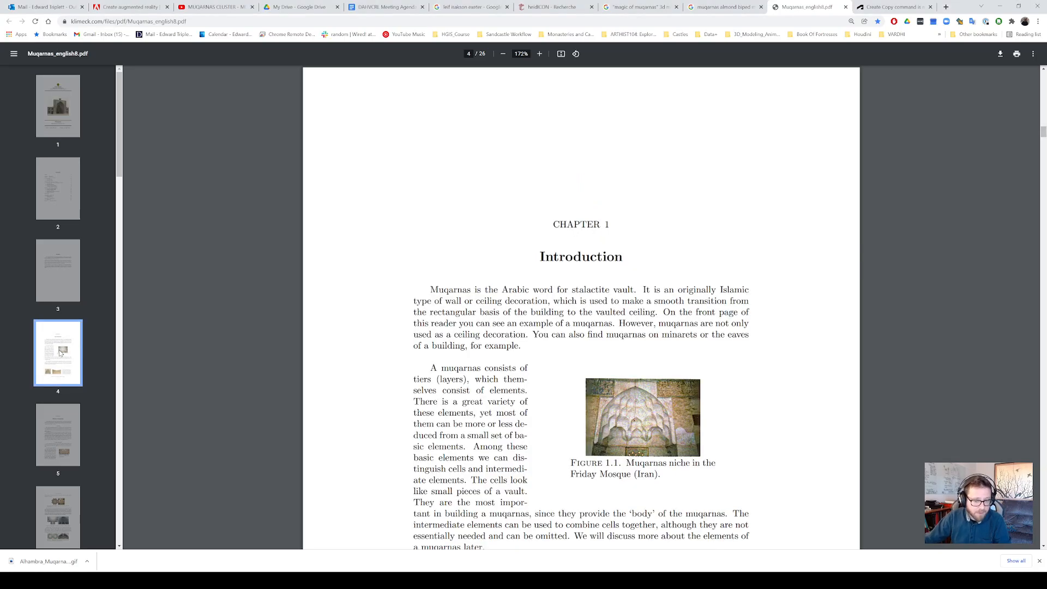
pyautogui.scroll(-8, 606, 363)
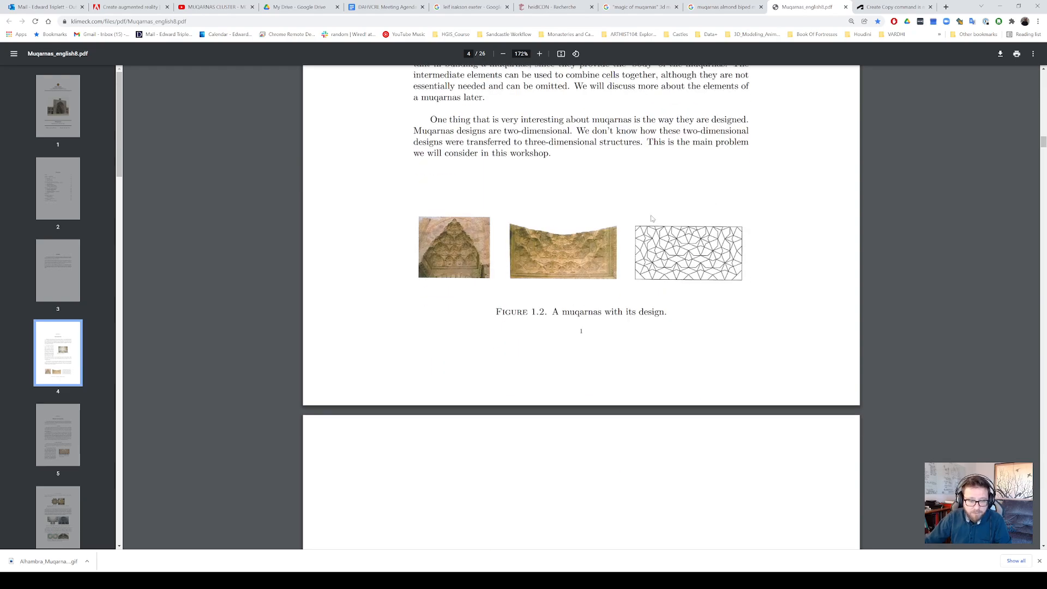
pyautogui.scroll(-8, 691, 342)
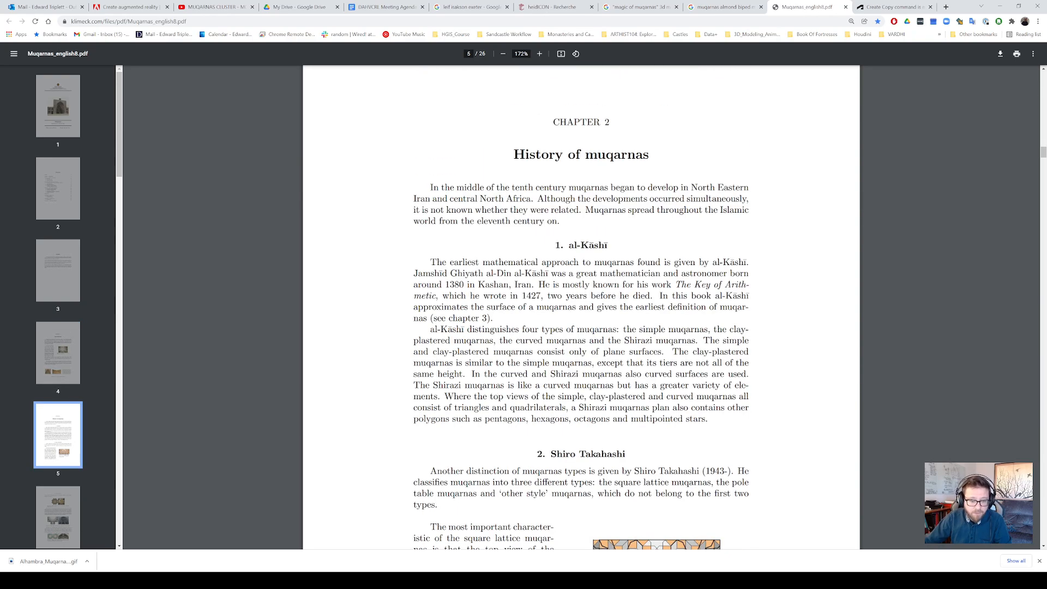
pyautogui.scroll(-4, 700, 380)
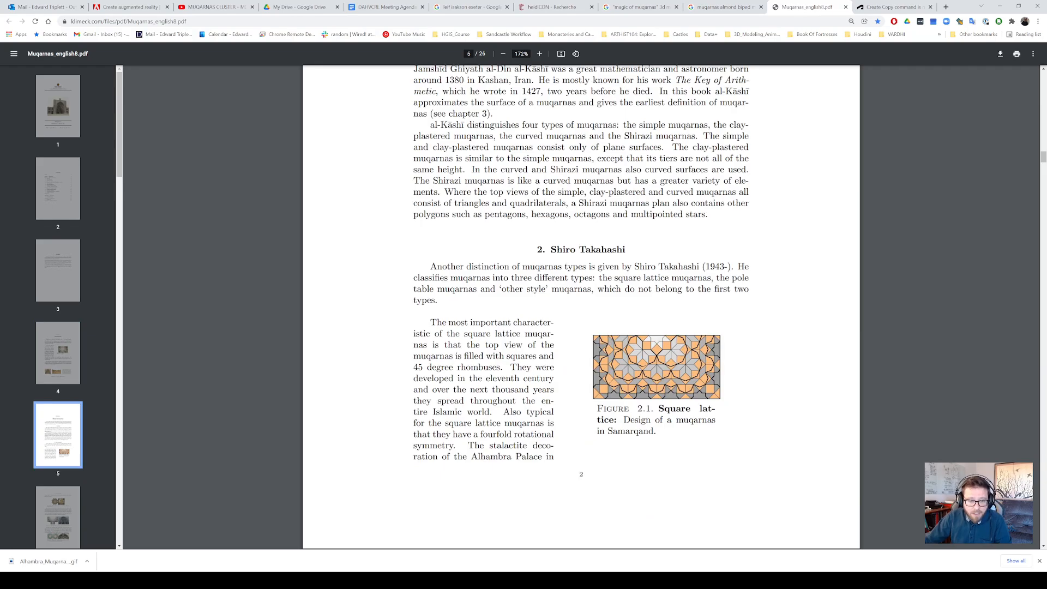
pyautogui.moveTo(634, 267); pyautogui.dragTo(699, 267)
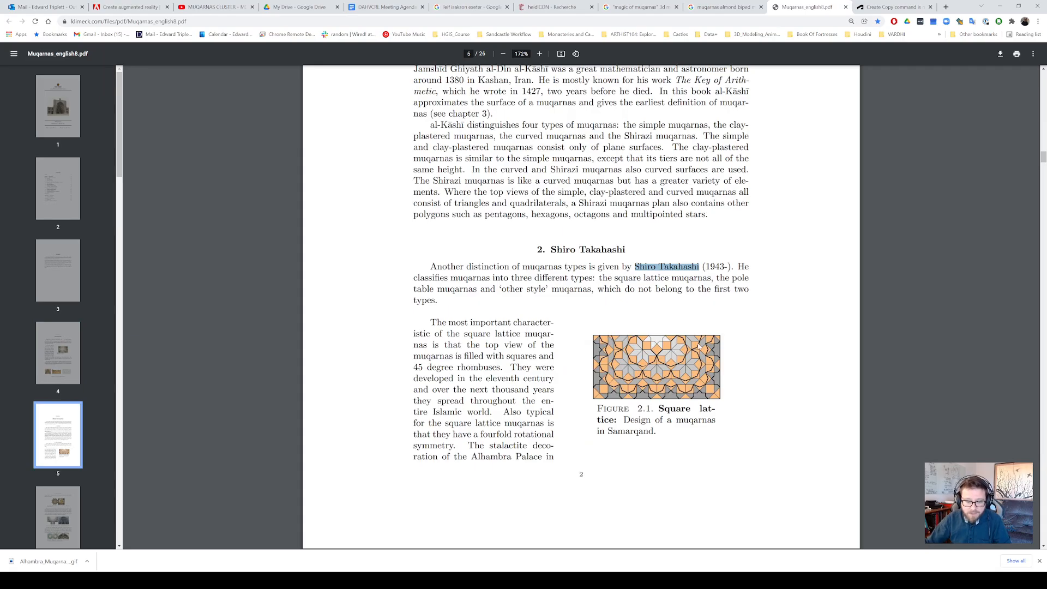
pyautogui.scroll(-7, 1042, 162)
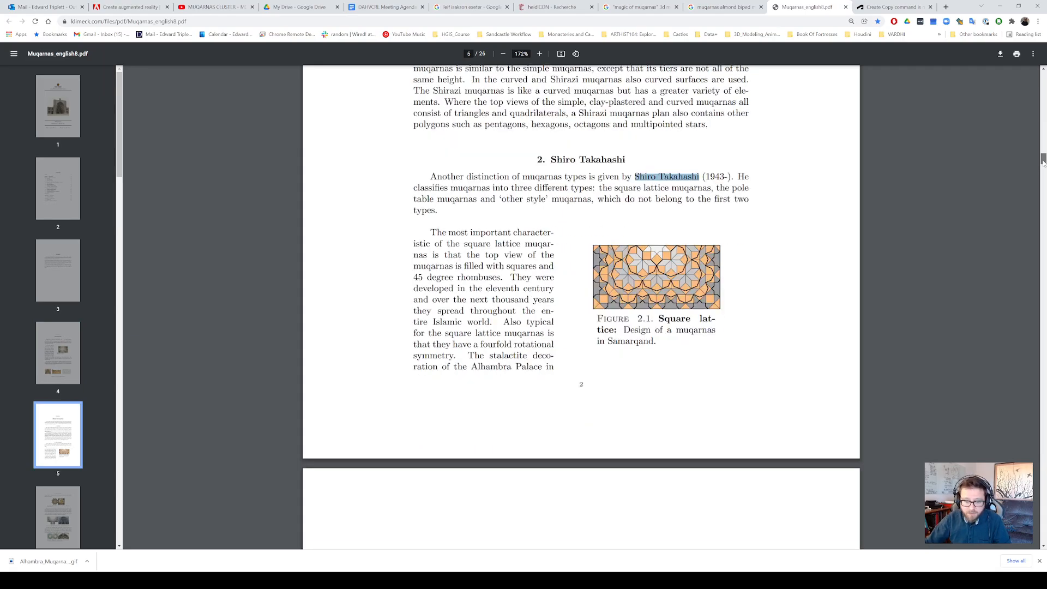
pyautogui.scroll(-10, 1041, 163)
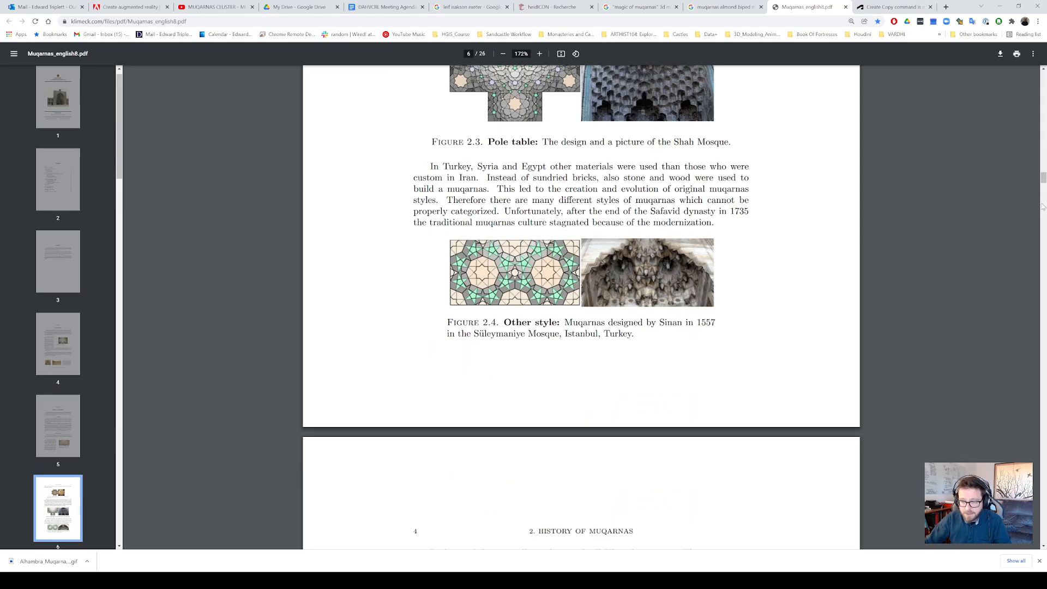
# Read Chapter 3 on the elements of a muqarnas, covering cells, intermediate elements and the nine construction steps of the curved side
pyautogui.scroll(-15, 1042, 206)
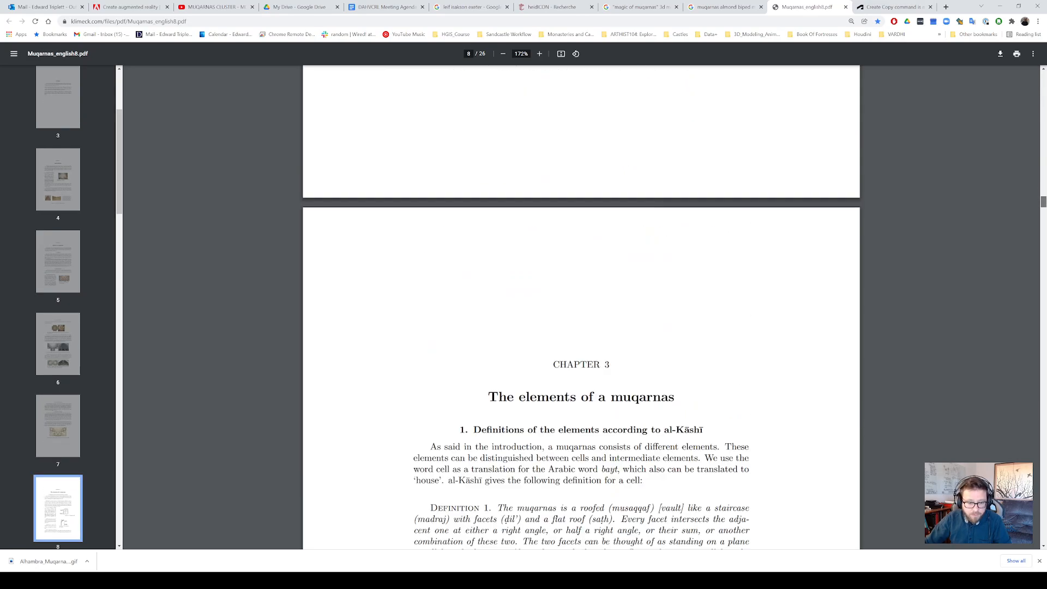
pyautogui.scroll(-8, 1042, 206)
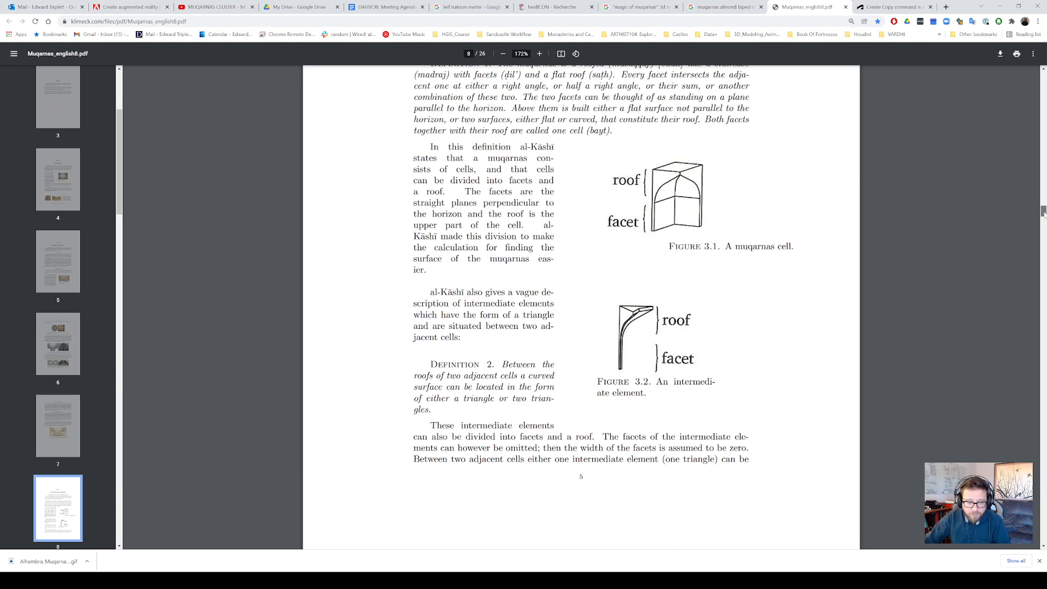
pyautogui.moveTo(1044, 212); pyautogui.dragTo(1043, 223)
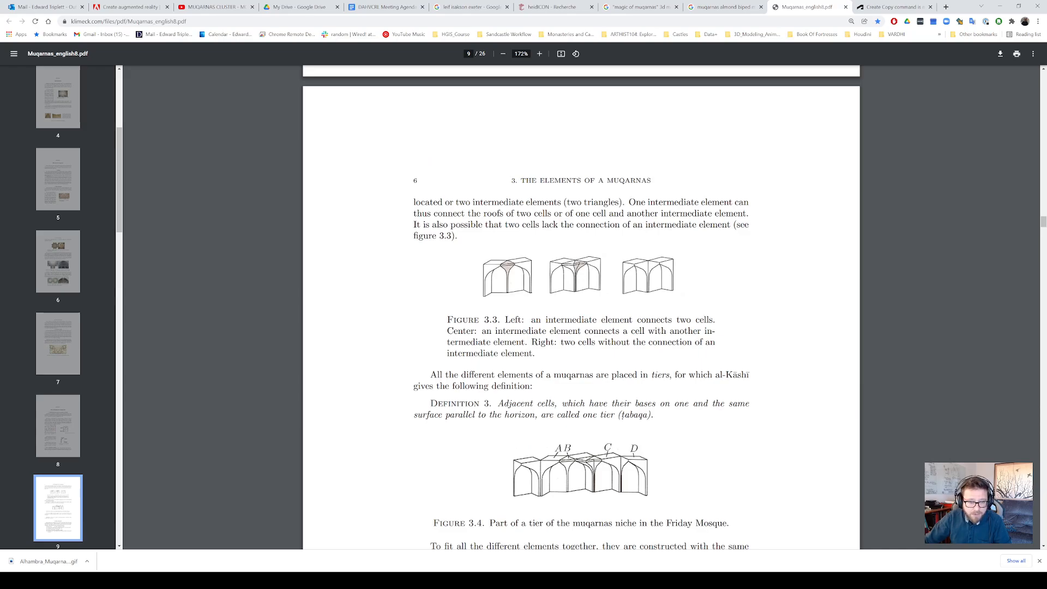
pyautogui.moveTo(465, 202); pyautogui.dragTo(560, 202)
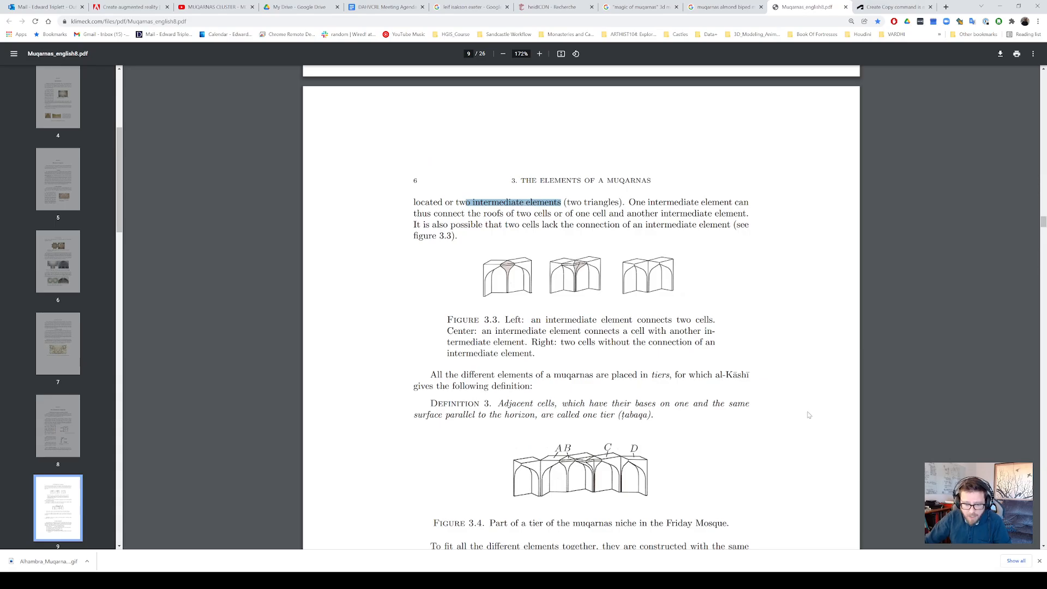
pyautogui.scroll(-10, 762, 432)
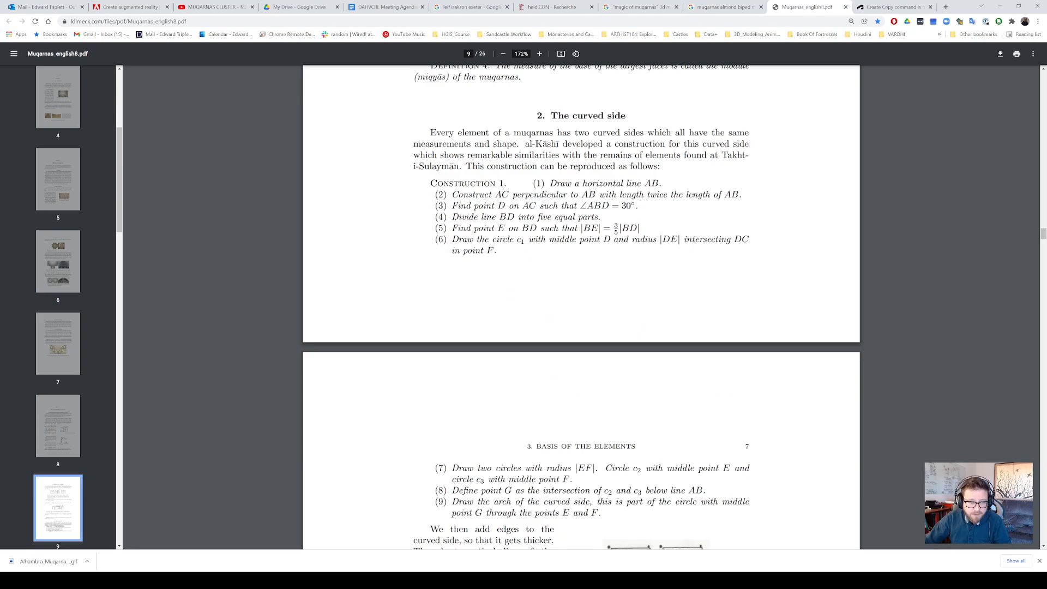
pyautogui.moveTo(452, 194); pyautogui.dragTo(493, 252)
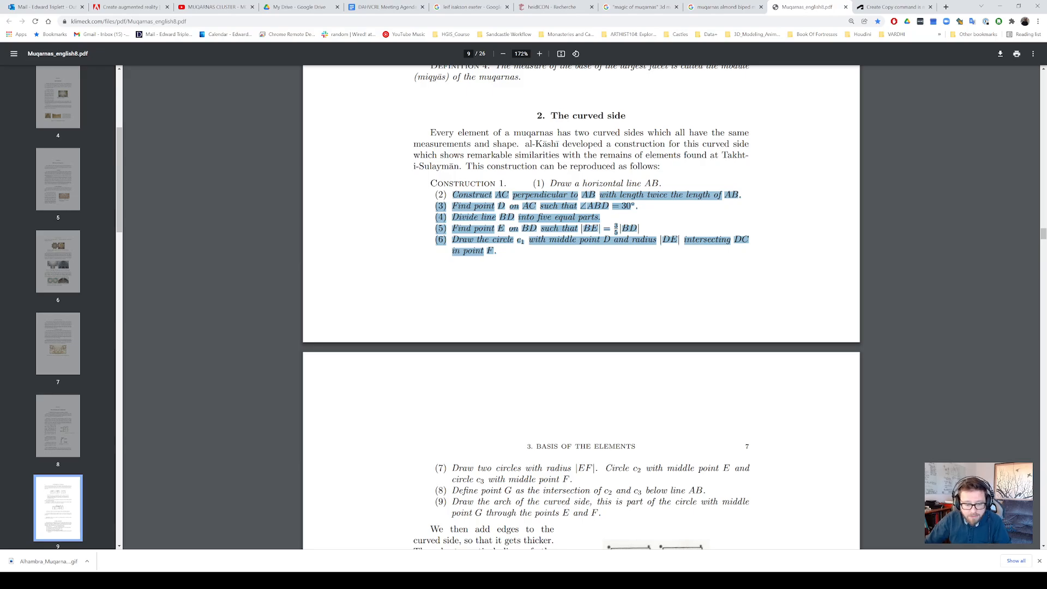
pyautogui.moveTo(497, 252); pyautogui.dragTo(600, 514)
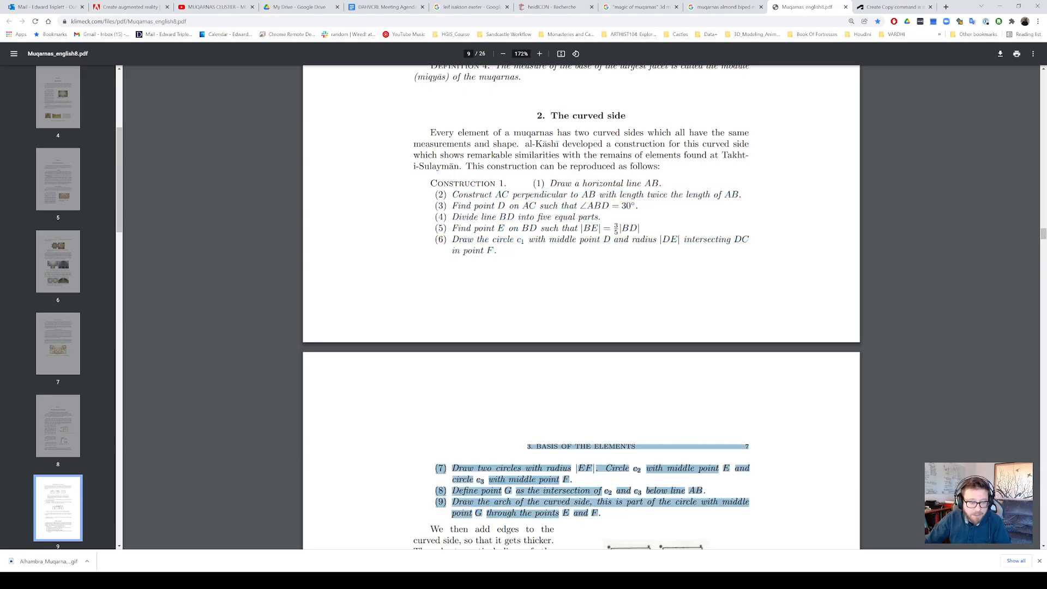
# Read the curved-side construction steps and the section on square- and rhombus-based elements, through the al-Kashi sketch in Figure 3.10
pyautogui.moveTo(480, 349); pyautogui.dragTo(439, 195)
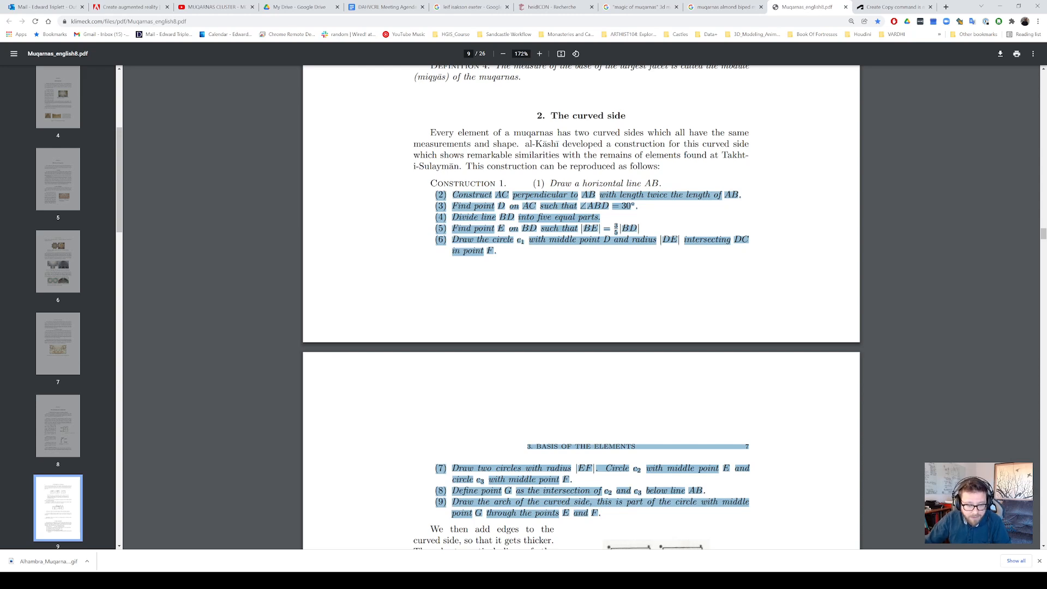
pyautogui.scroll(-6, 675, 450)
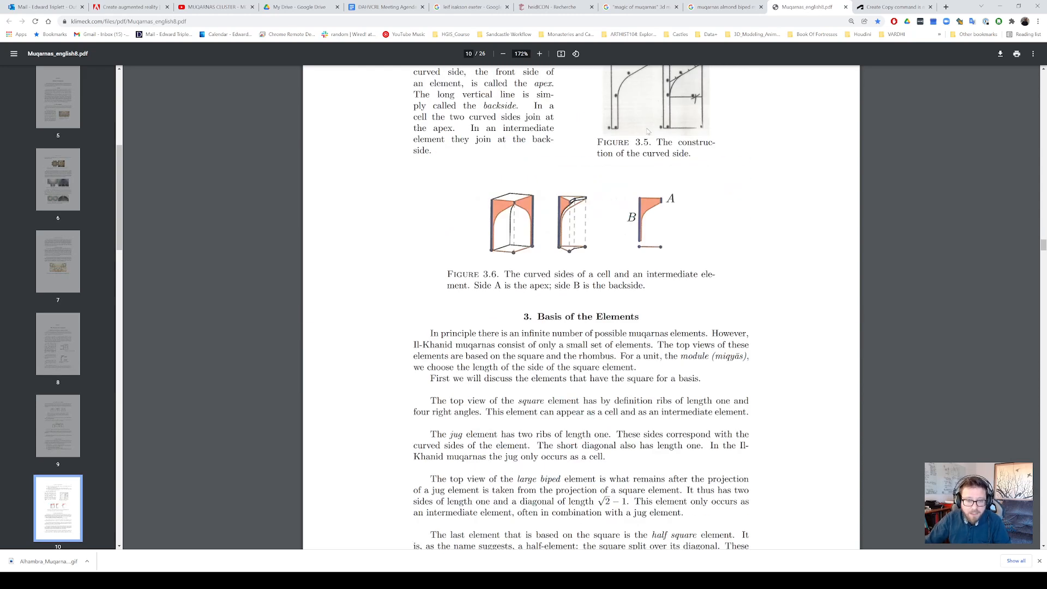
pyautogui.scroll(-12, 703, 292)
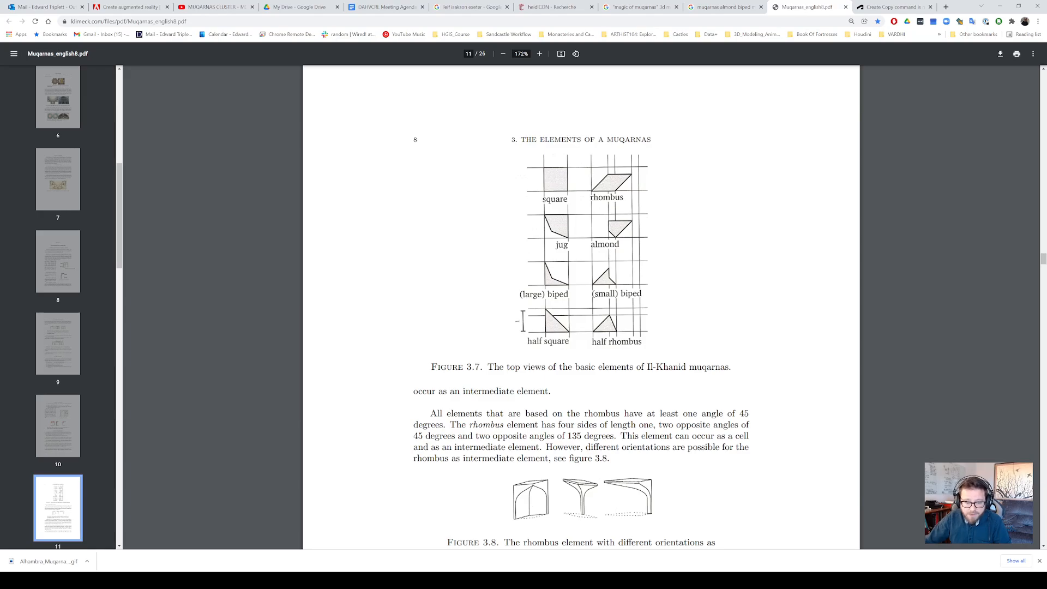
pyautogui.scroll(-5, 605, 325)
pyautogui.scroll(3, 605, 324)
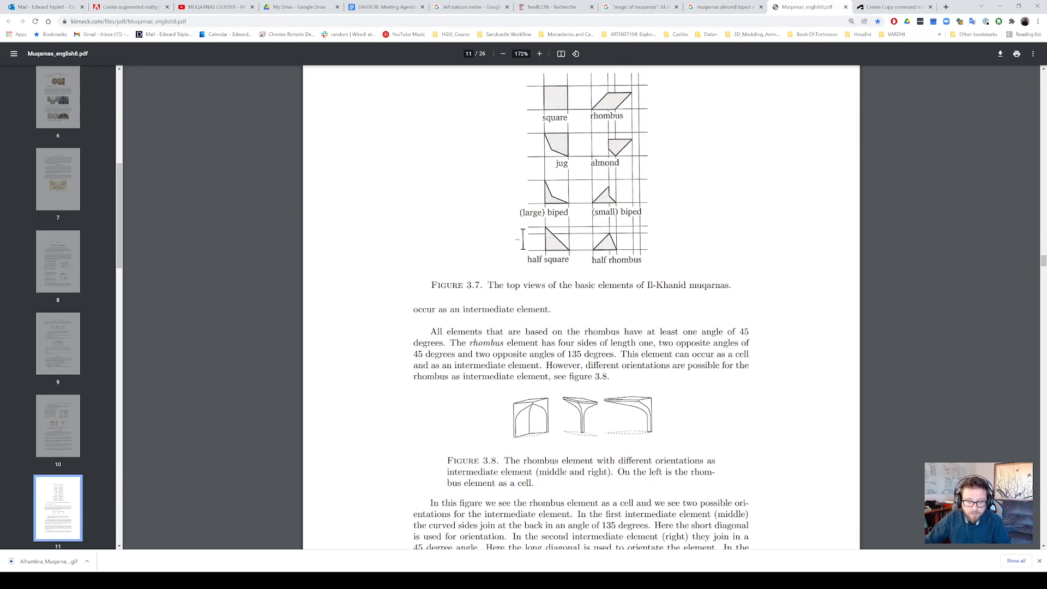
pyautogui.scroll(1, 642, 280)
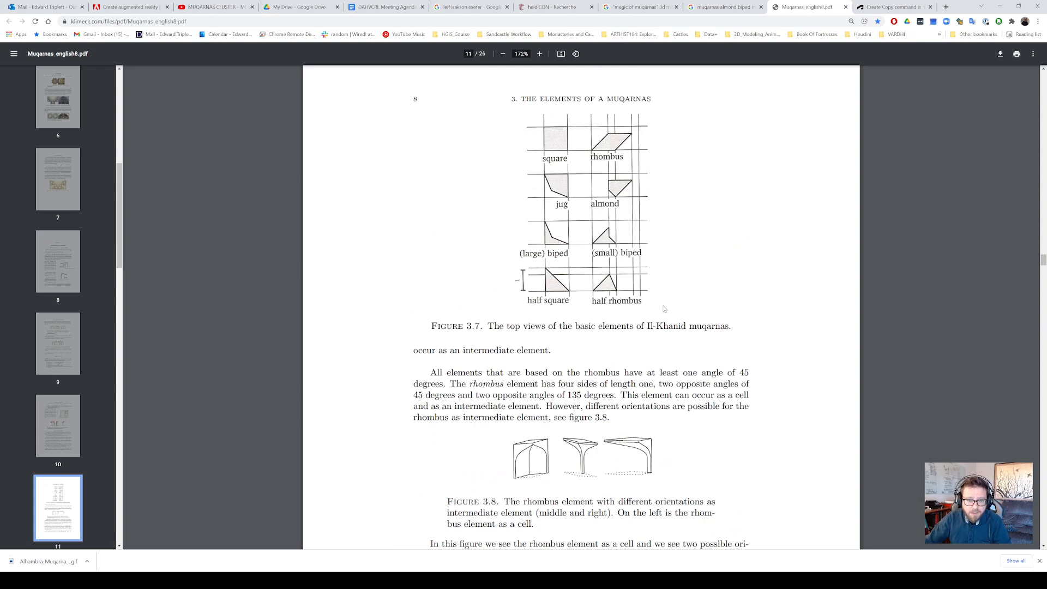
pyautogui.scroll(-15, 664, 309)
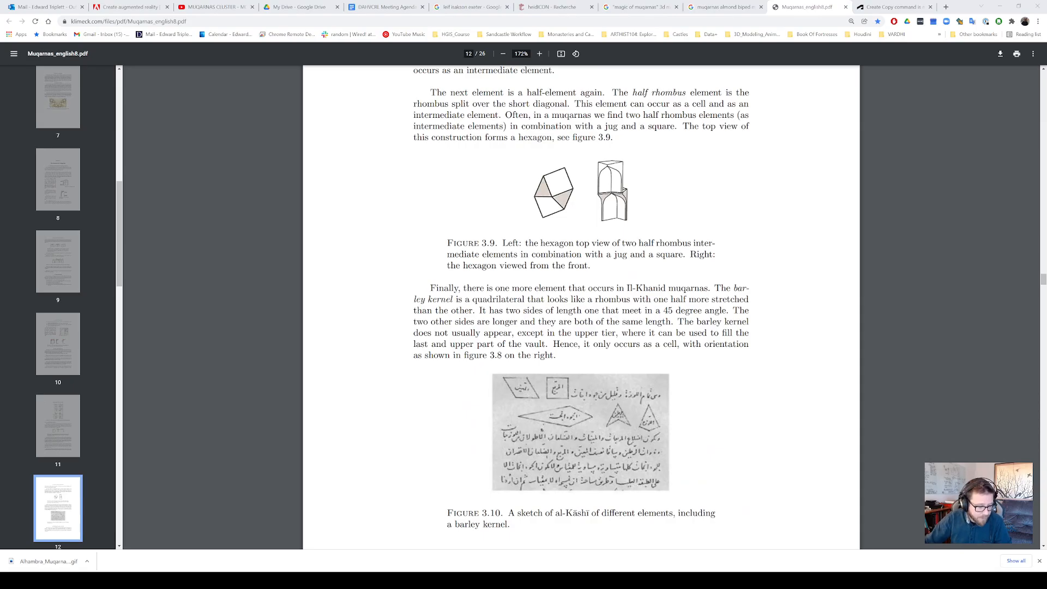
# Switch to Fusion 360 and insert Muqarnas Graph2.png from the computer as a canvas on the horizontal XZ plane
pyautogui.hotkey('alt', 'Tab')
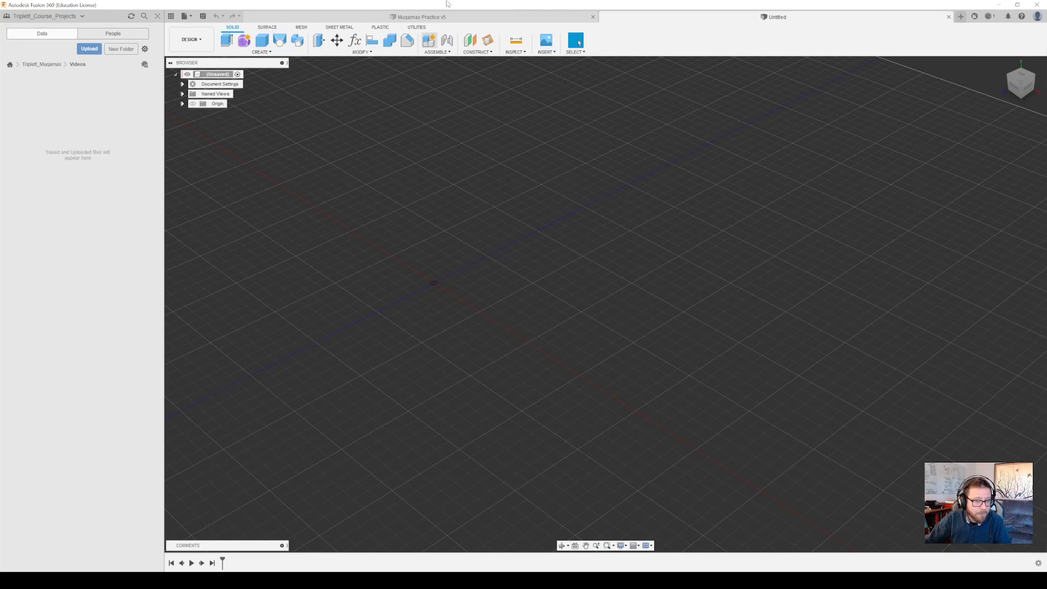
pyautogui.click(549, 43)
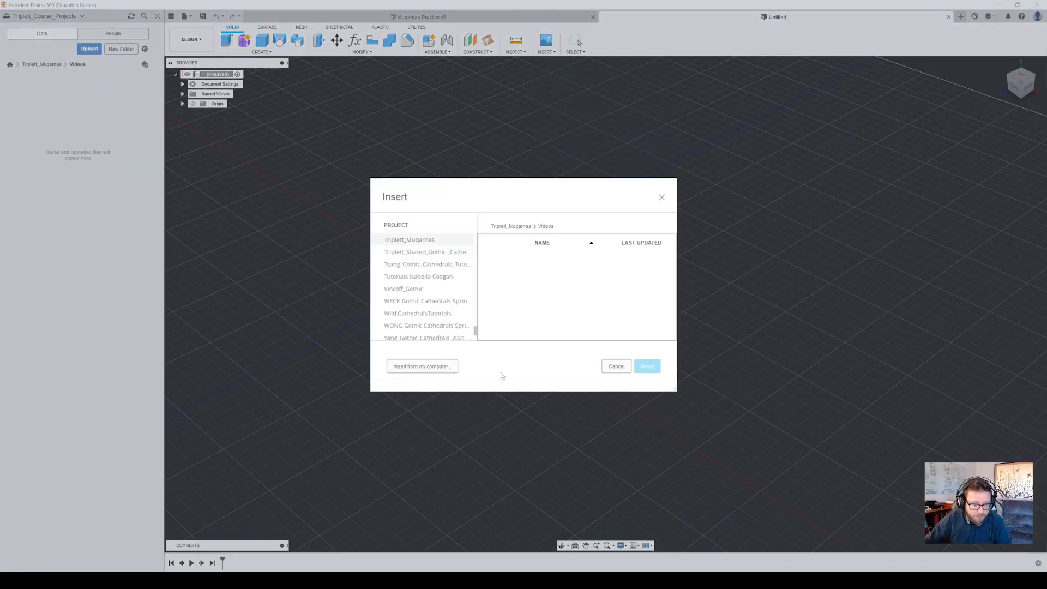
pyautogui.click(439, 366)
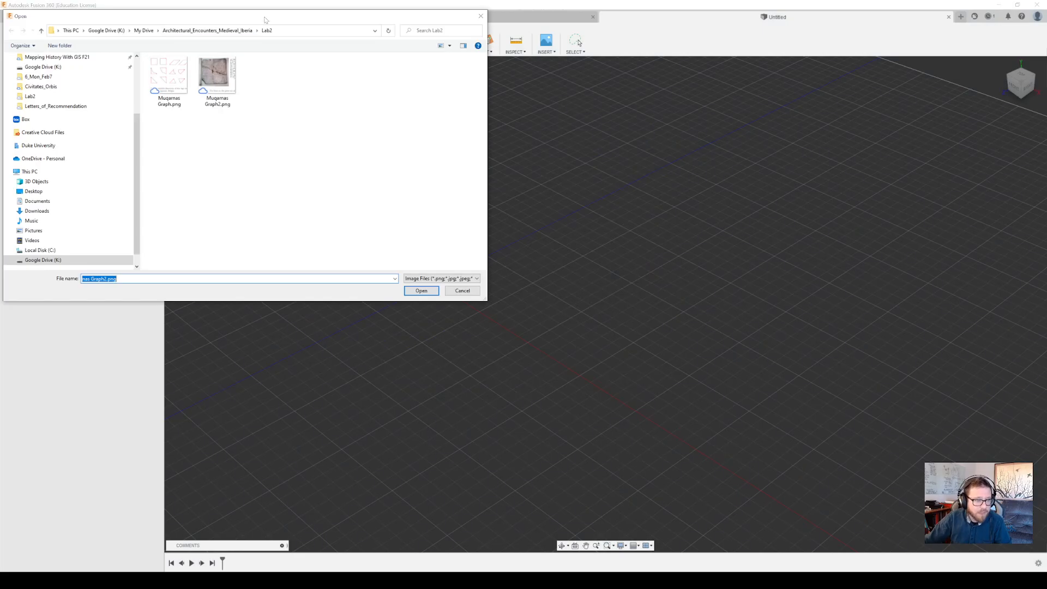
pyautogui.moveTo(266, 20); pyautogui.dragTo(438, 126)
pyautogui.click(395, 172)
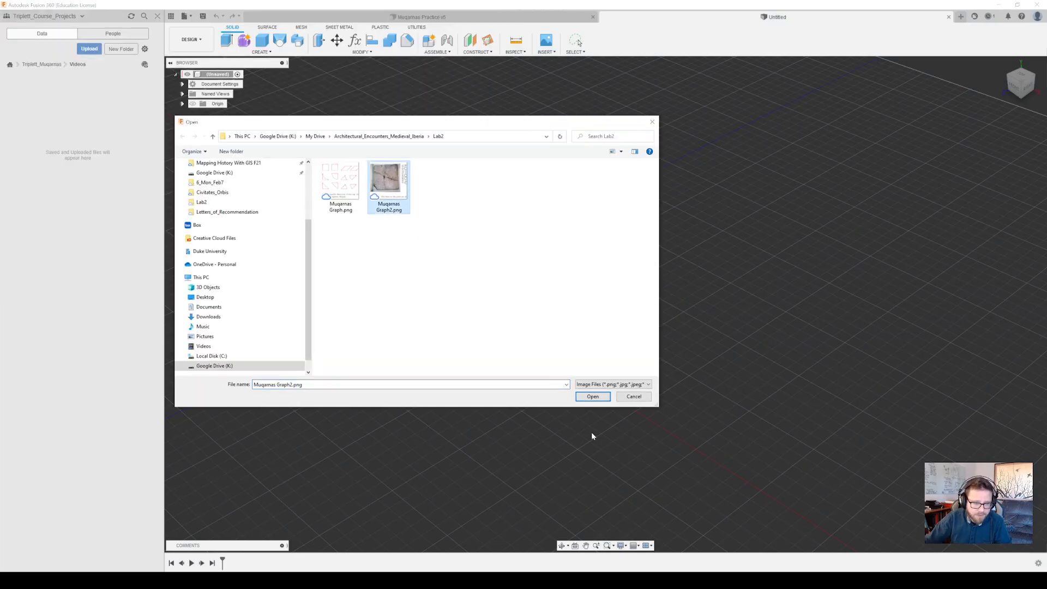
pyautogui.click(593, 396)
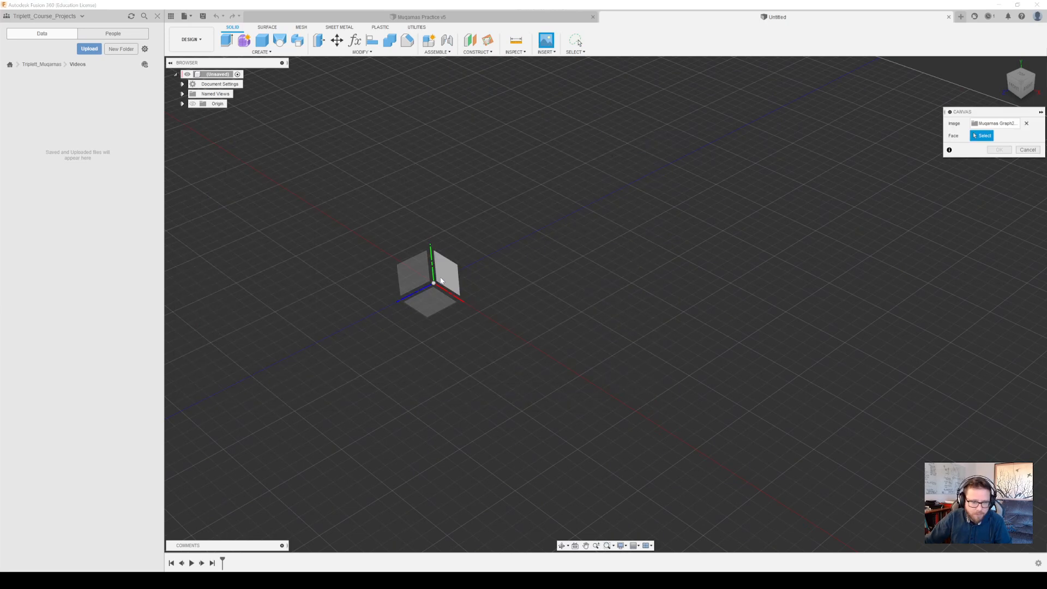
pyautogui.click(436, 304)
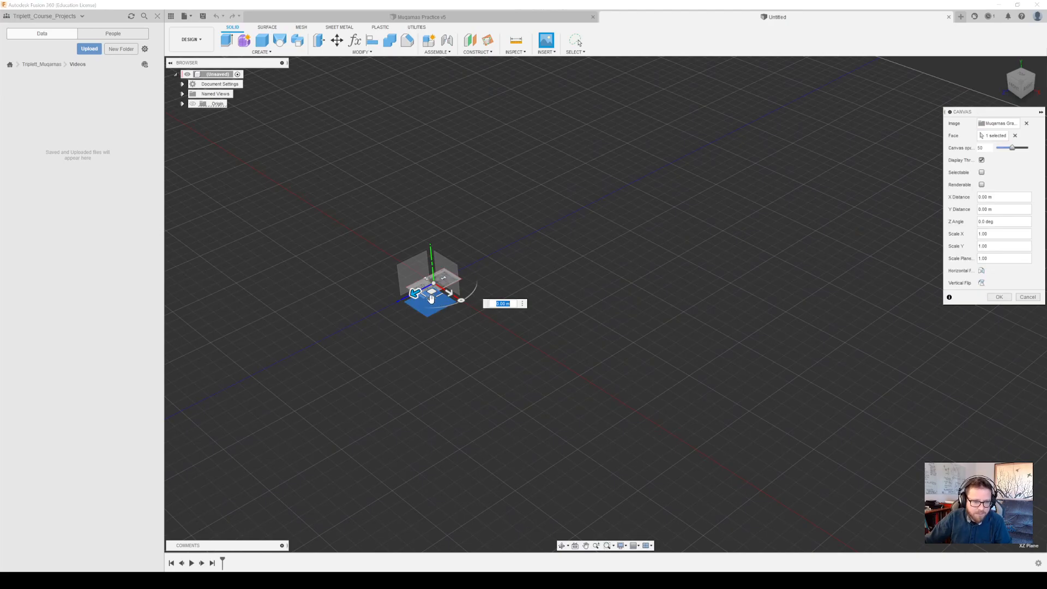
# Enlarge the canvas uniformly to a plane scale of about 16.8 and accept the placement
pyautogui.moveTo(430, 297); pyautogui.dragTo(382, 441)
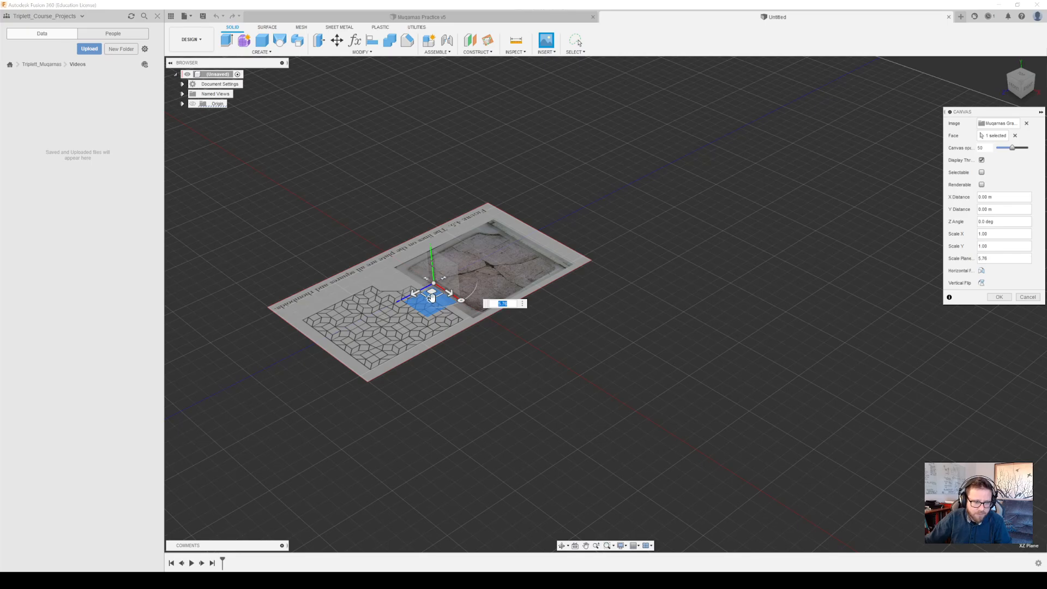
pyautogui.moveTo(431, 298); pyautogui.dragTo(433, 364)
pyautogui.moveTo(434, 364); pyautogui.dragTo(600, 303, button='middle')
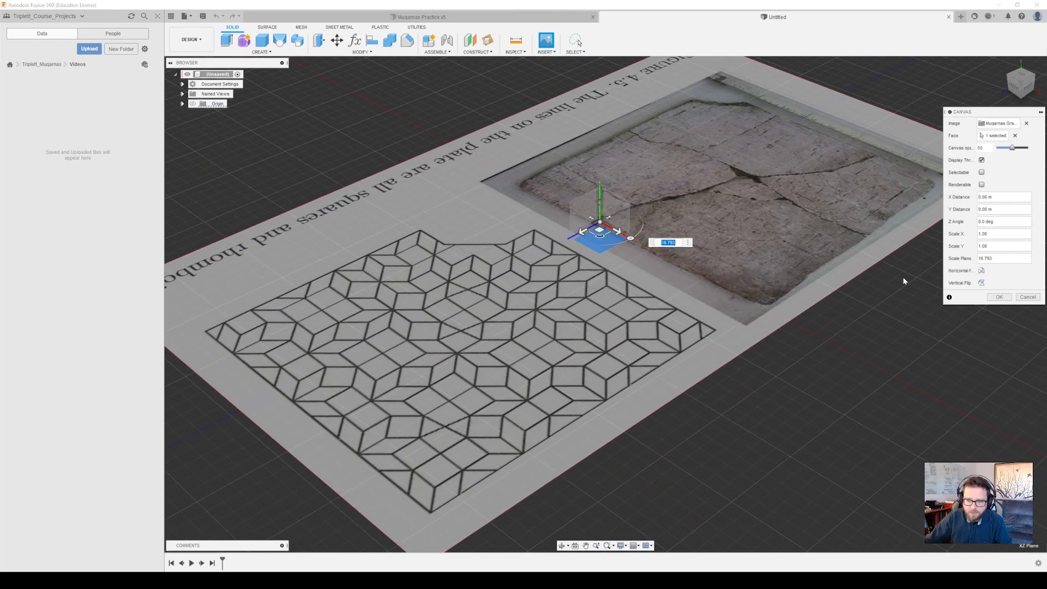
pyautogui.click(992, 297)
# Examine the inserted canvas from several angles and distances, including the plate photo and the tiling diagram
pyautogui.scroll(4, 579, 273)
pyautogui.scroll(-7, 582, 269)
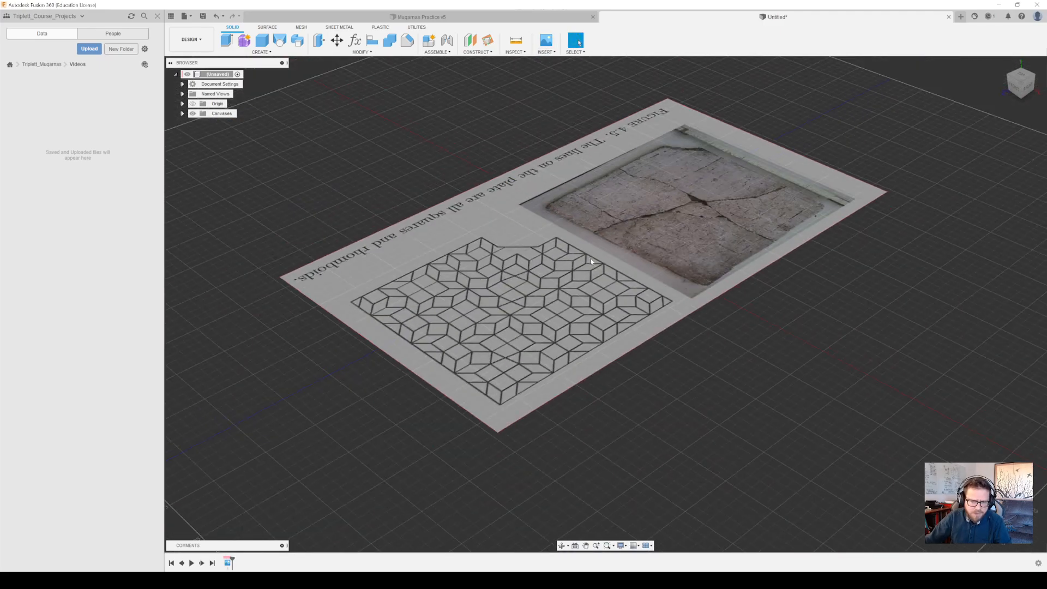
pyautogui.scroll(-1, 592, 259)
pyautogui.moveTo(636, 226); pyautogui.dragTo(630, 277, button='middle')
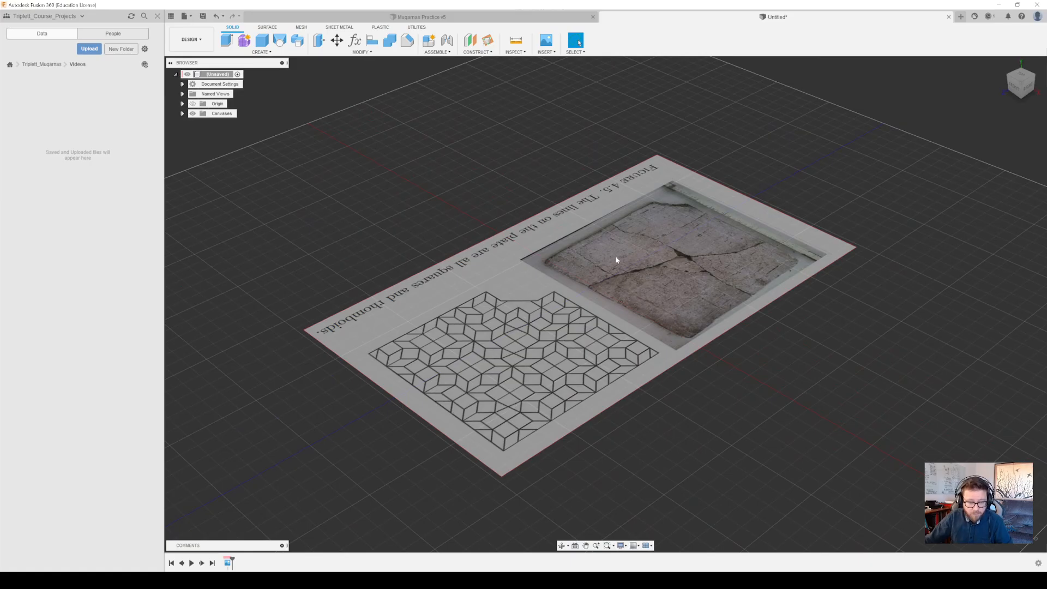
pyautogui.keyDown('shift'); pyautogui.moveTo(524, 222); pyautogui.dragTo(576, 207, button='middle'); pyautogui.keyUp('shift')
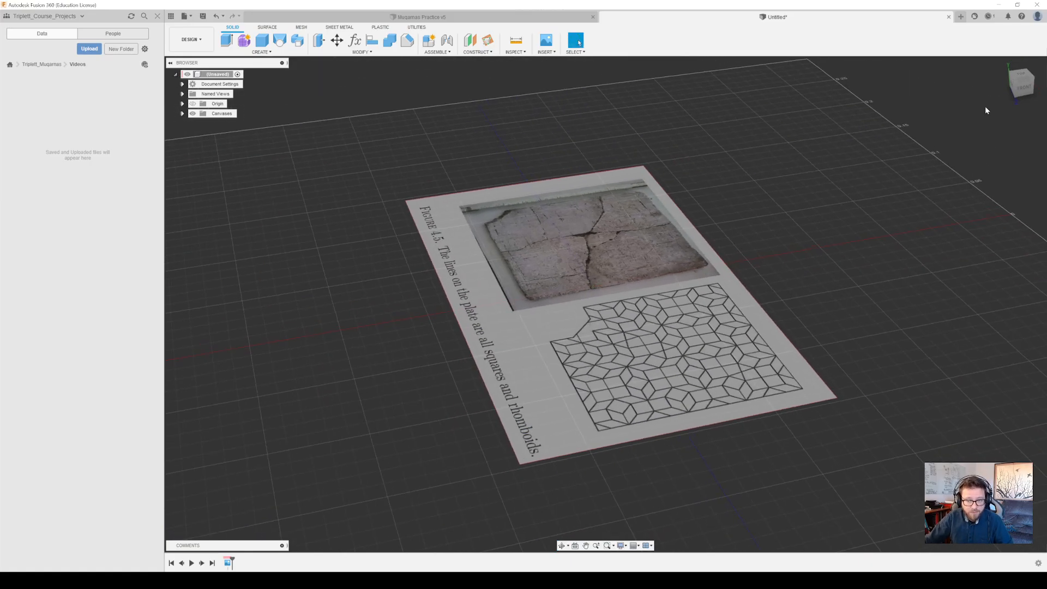
pyautogui.moveTo(1021, 89)
pyautogui.mouseDown()
pyautogui.moveTo(1046, 83)
pyautogui.moveTo(1030, 97)
pyautogui.mouseUp()
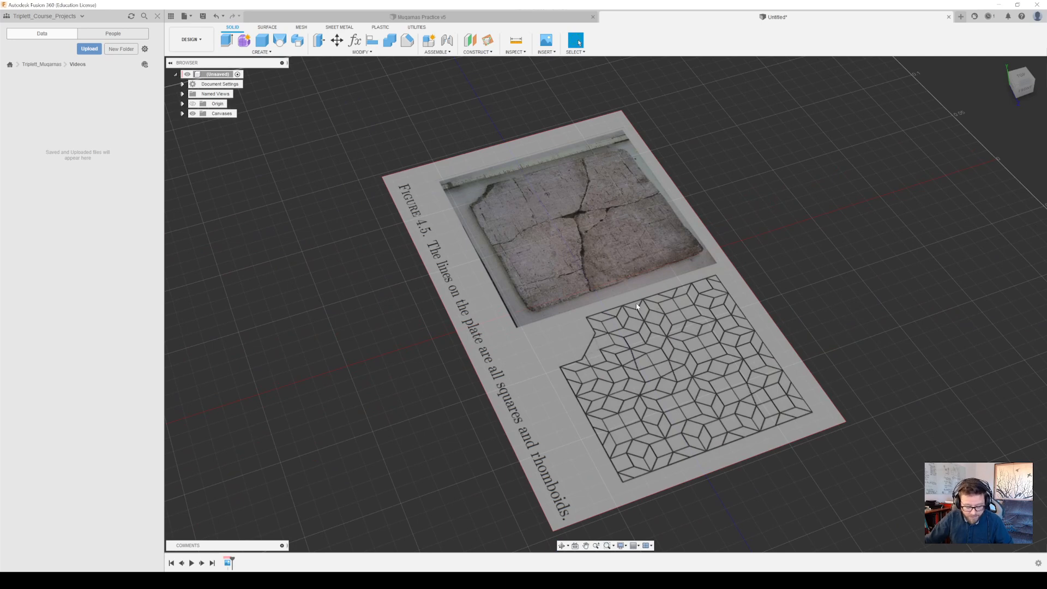
pyautogui.keyDown('shift'); pyautogui.moveTo(549, 329); pyautogui.dragTo(598, 290, button='middle'); pyautogui.keyUp('shift')
pyautogui.scroll(5, 598, 290)
pyautogui.scroll(-3, 598, 288)
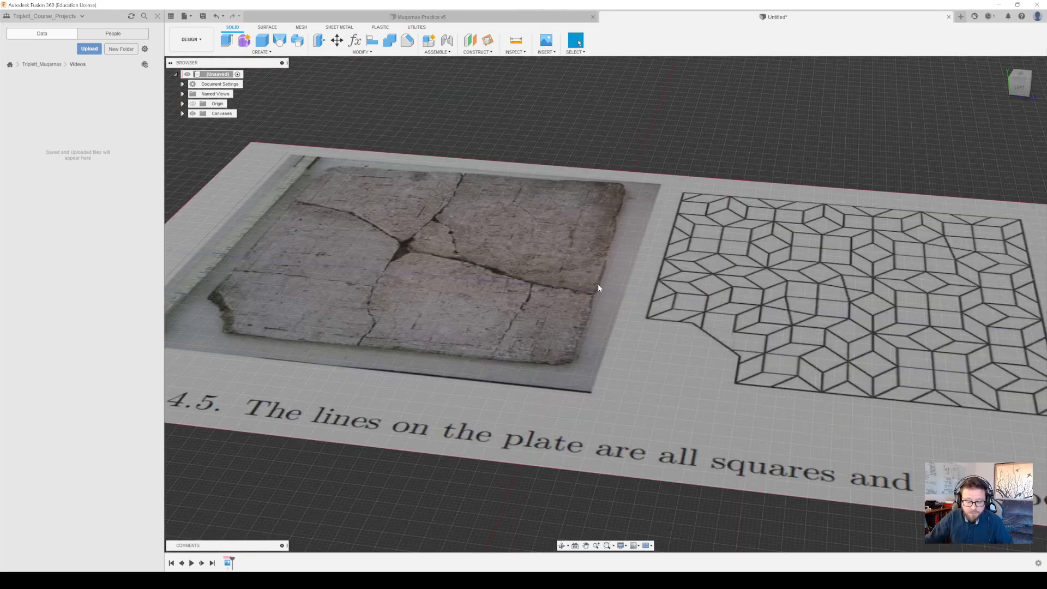
pyautogui.scroll(-3, 598, 285)
pyautogui.moveTo(779, 261); pyautogui.dragTo(857, 255, button='middle')
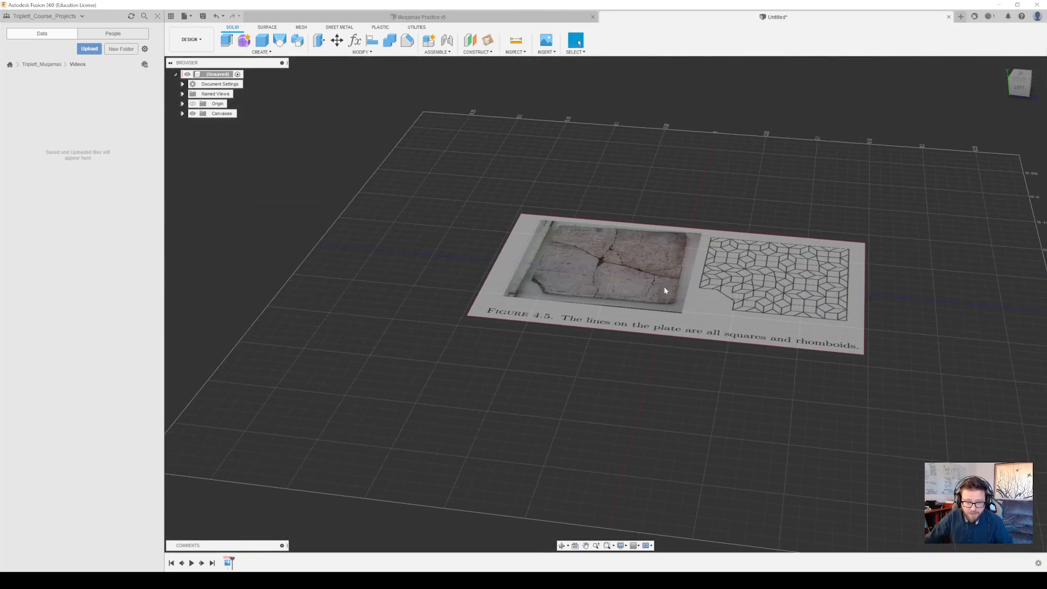
pyautogui.scroll(2, 663, 286)
pyautogui.scroll(5, 663, 286)
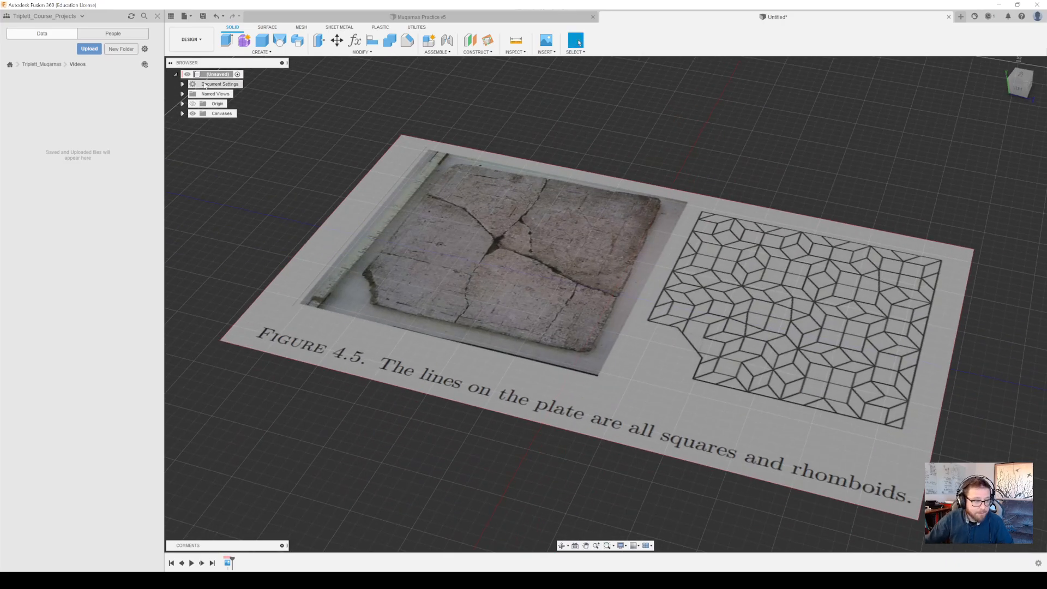
# Hide the project data list and rotate the Muqarnas Graph2 canvas to a Z angle of 90 degrees
pyautogui.click(158, 16)
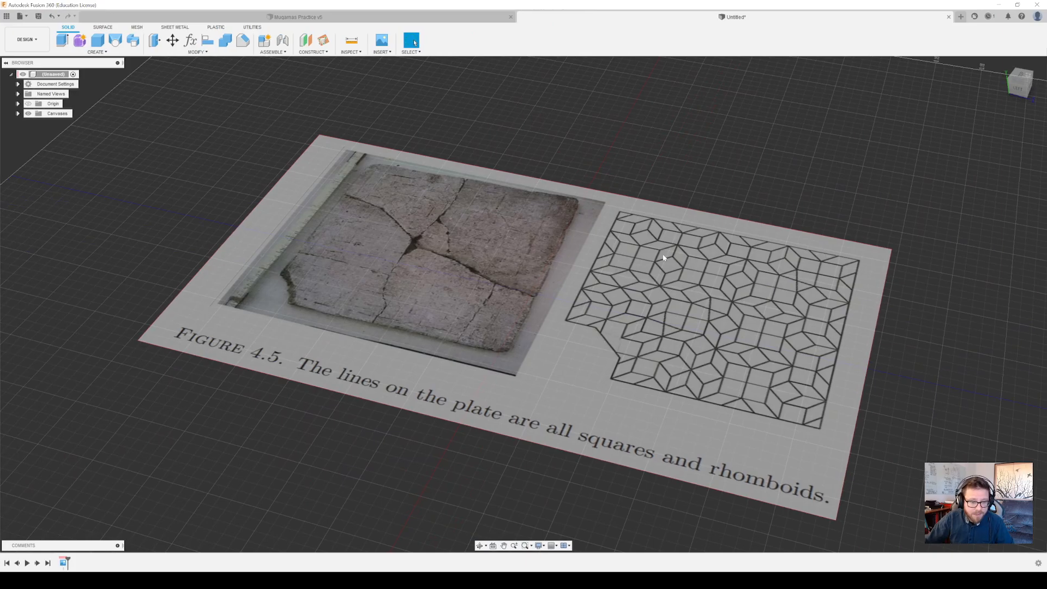
pyautogui.click(18, 113)
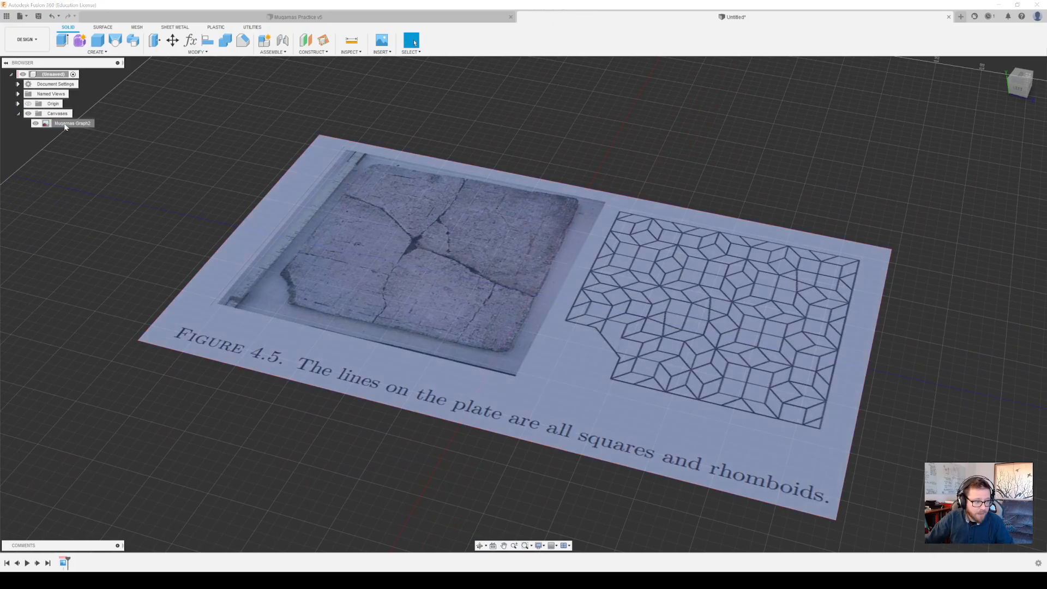
pyautogui.rightClick(65, 126)
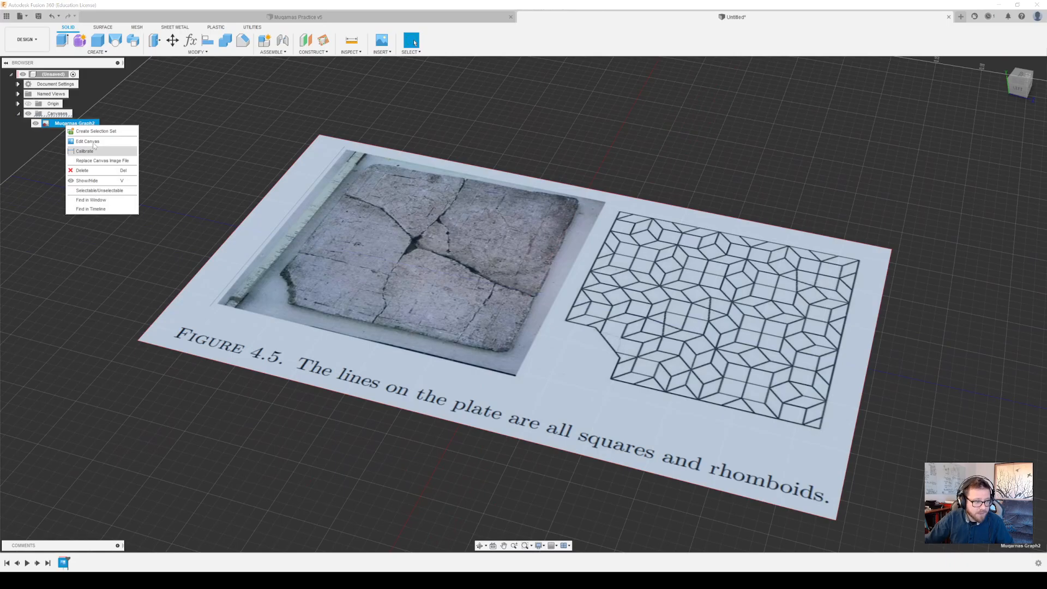
pyautogui.click(93, 142)
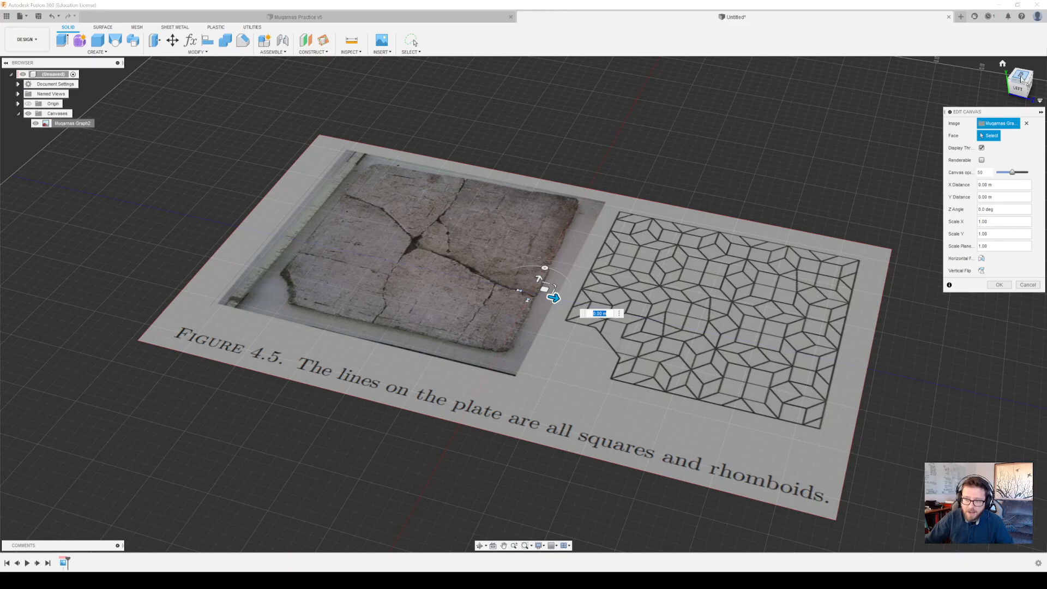
pyautogui.moveTo(547, 265); pyautogui.dragTo(498, 285)
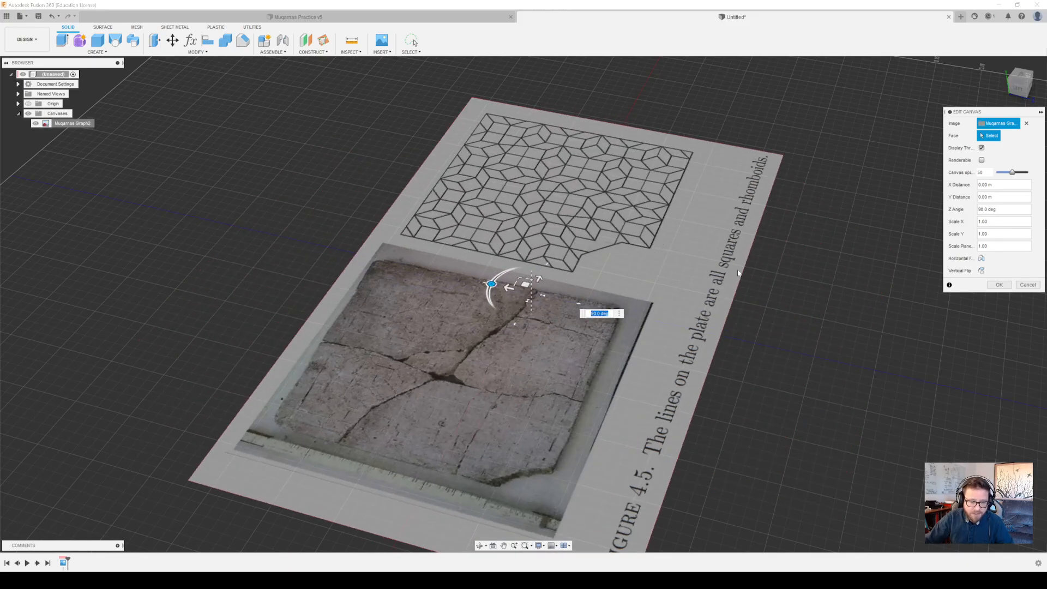
pyautogui.keyDown('shift'); pyautogui.moveTo(894, 287); pyautogui.dragTo(796, 325, button='middle'); pyautogui.keyUp('shift')
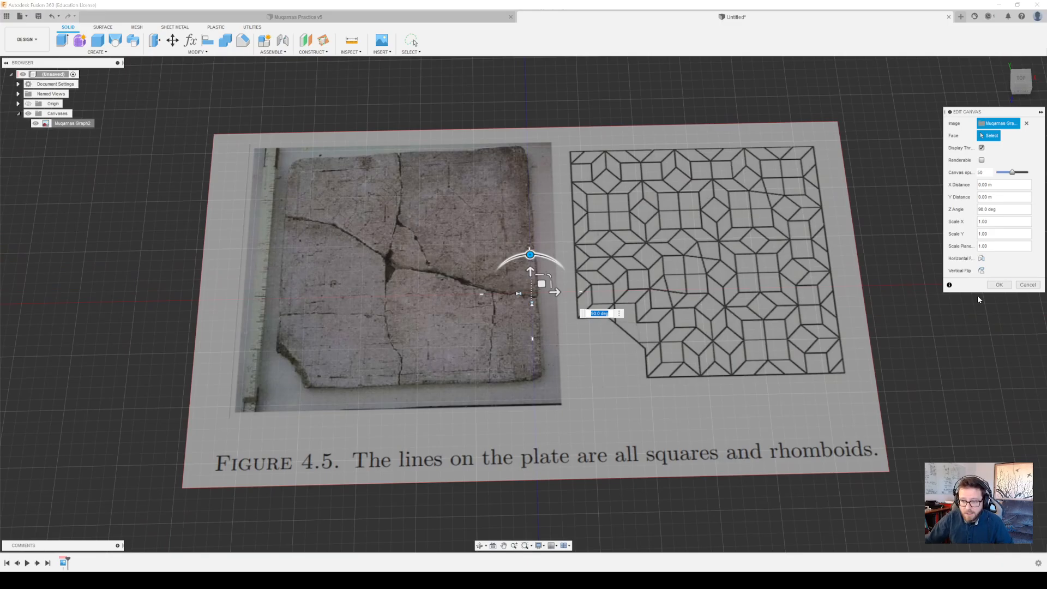
pyautogui.click(999, 285)
# Calibrate the Muqarnas Graph2 canvas along the edge of one small square in the tiling diagram, setting that length to 1
pyautogui.rightClick(75, 124)
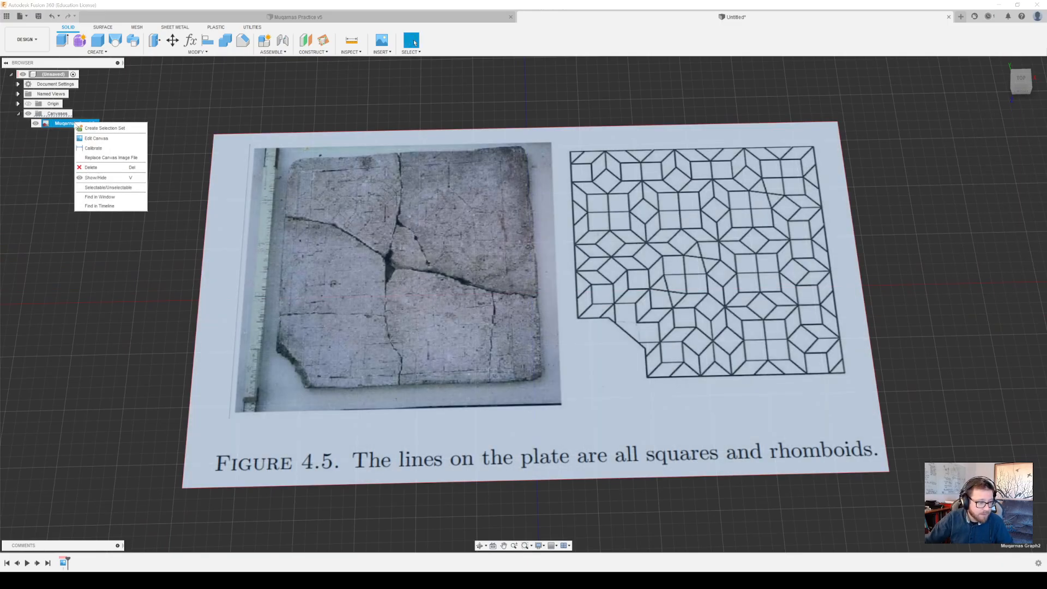
pyautogui.click(109, 149)
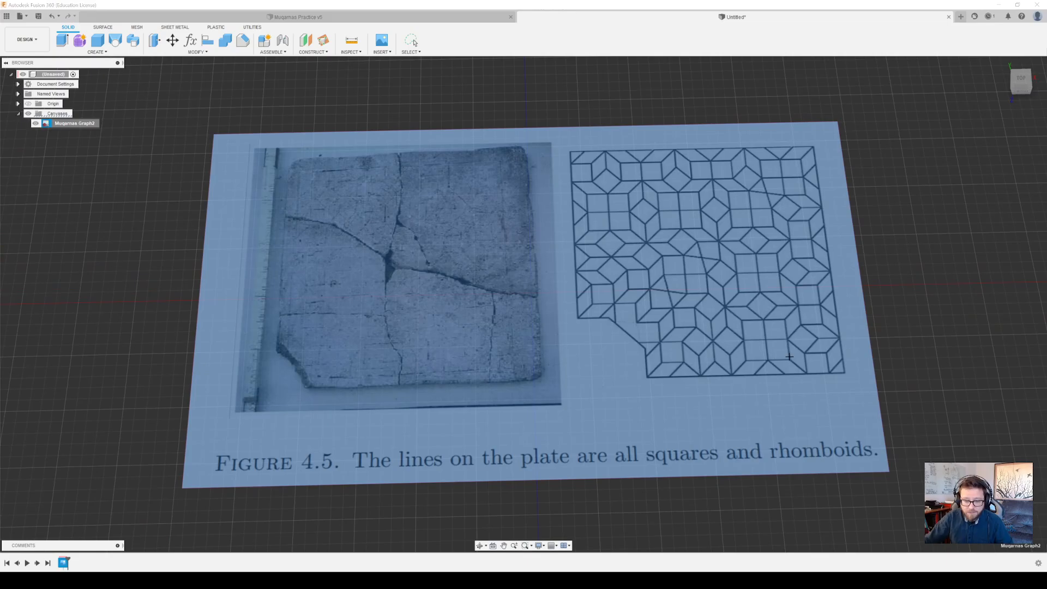
pyautogui.moveTo(789, 356); pyautogui.dragTo(675, 357, button='middle')
pyautogui.scroll(-3, 673, 356)
pyautogui.scroll(4, 671, 354)
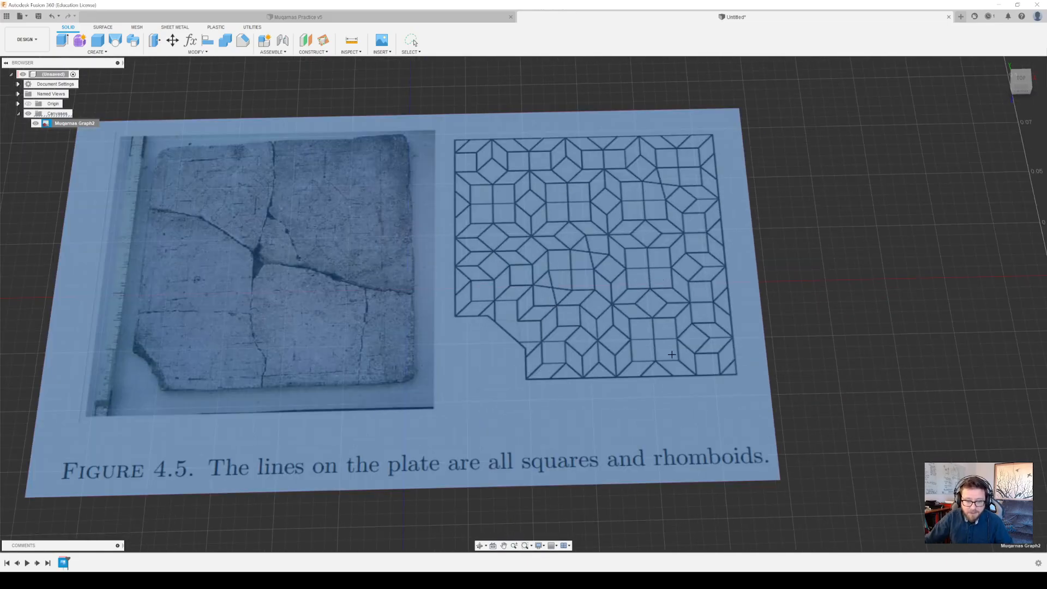
pyautogui.scroll(5, 673, 258)
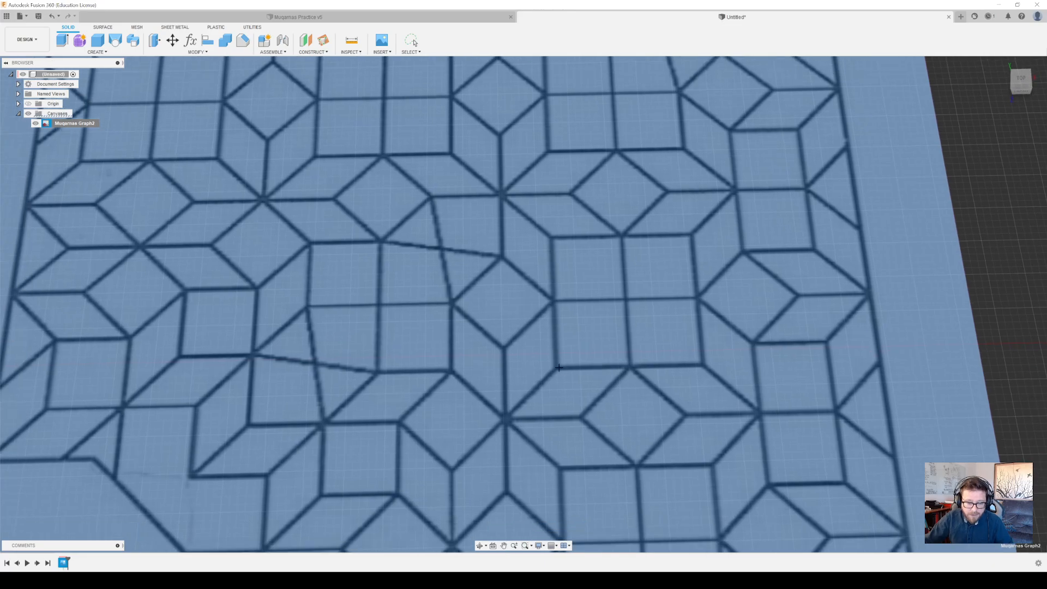
pyautogui.scroll(3, 561, 368)
pyautogui.press('Escape')
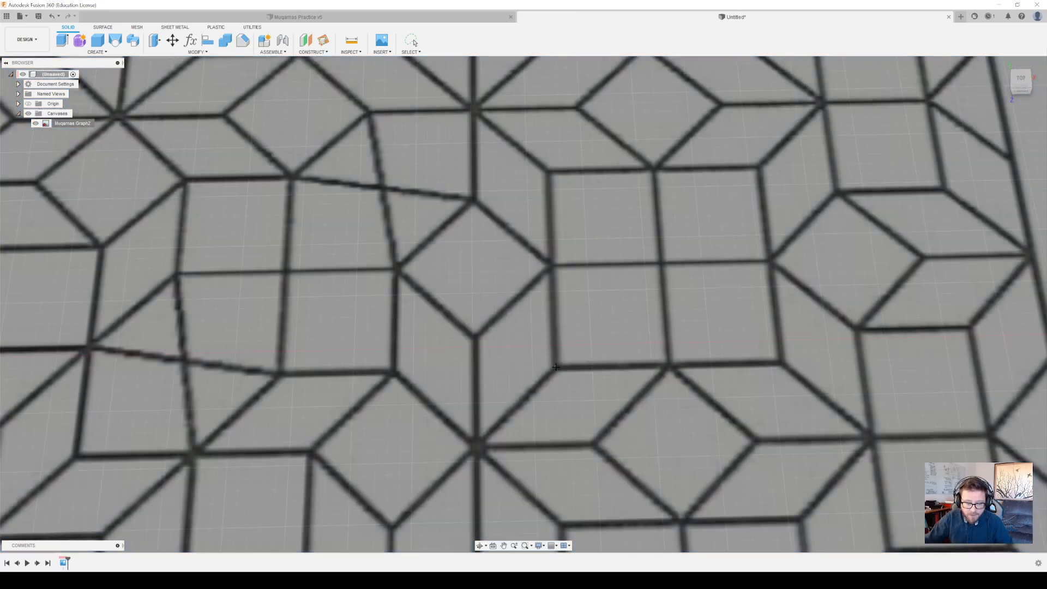
pyautogui.click(669, 364)
pyautogui.write('1')
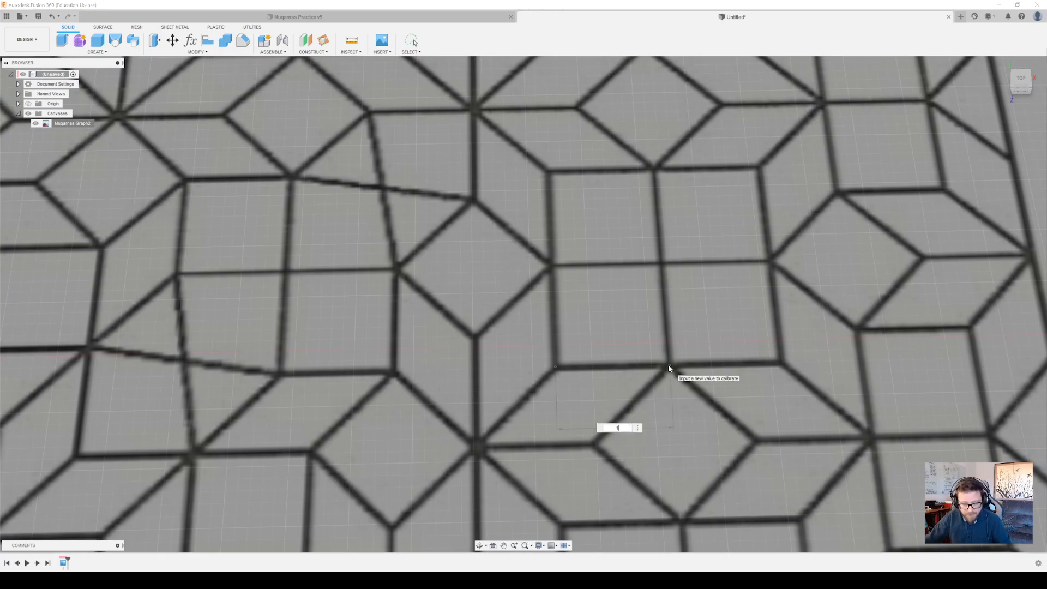
pyautogui.press('Return')
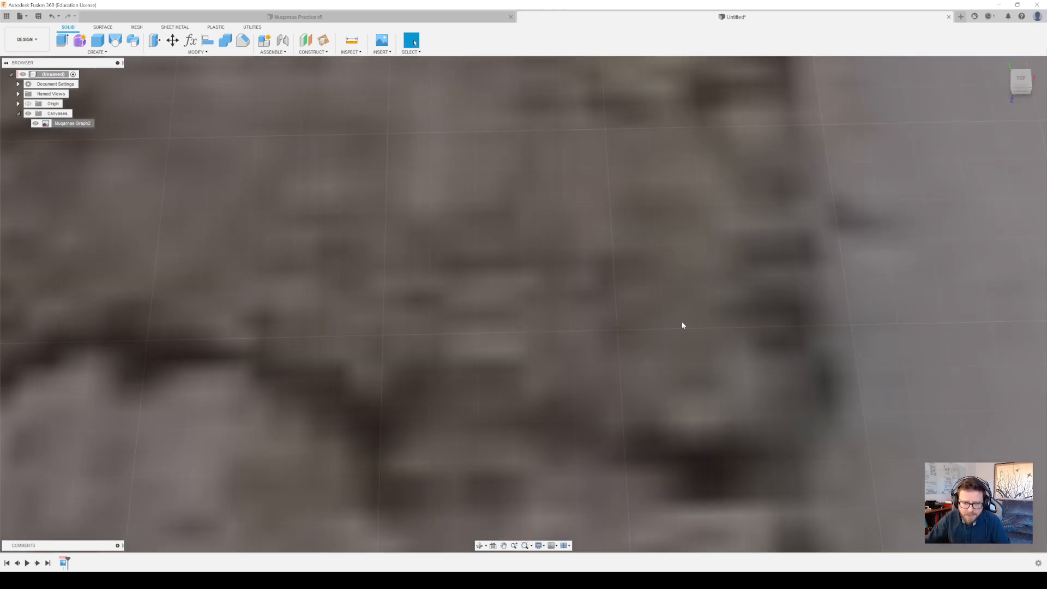
pyautogui.scroll(-15, 679, 325)
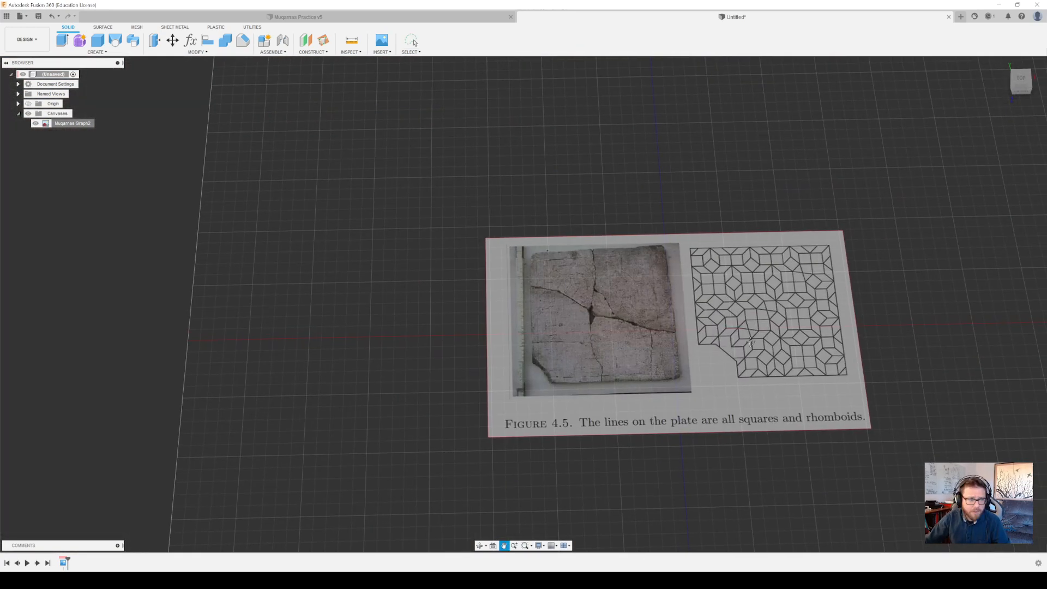
# Check which units the document uses in its settings
pyautogui.click(18, 84)
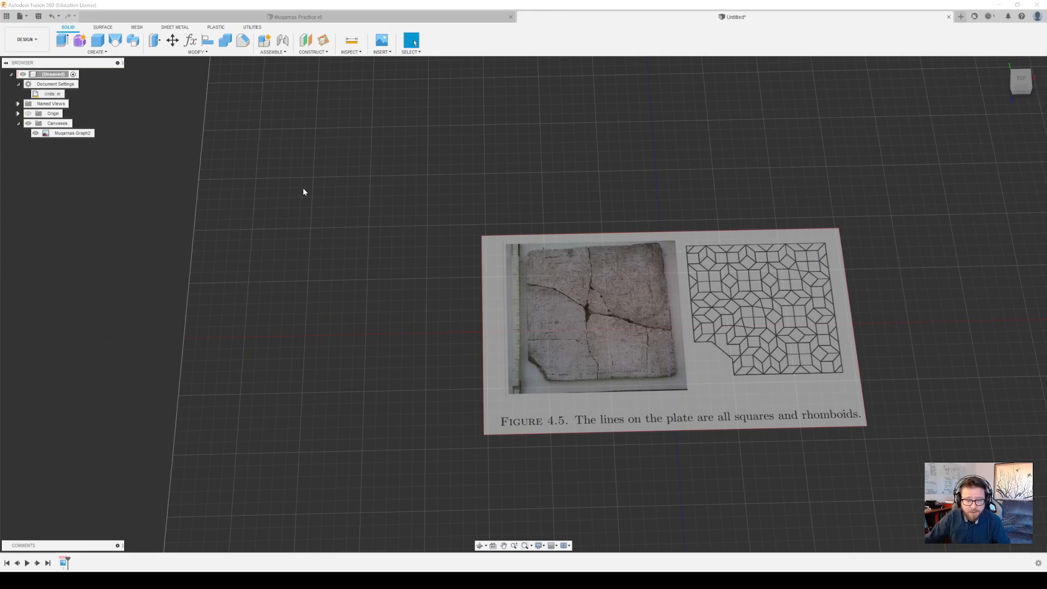
pyautogui.moveTo(768, 323); pyautogui.dragTo(660, 325, button='middle')
pyautogui.scroll(3, 661, 338)
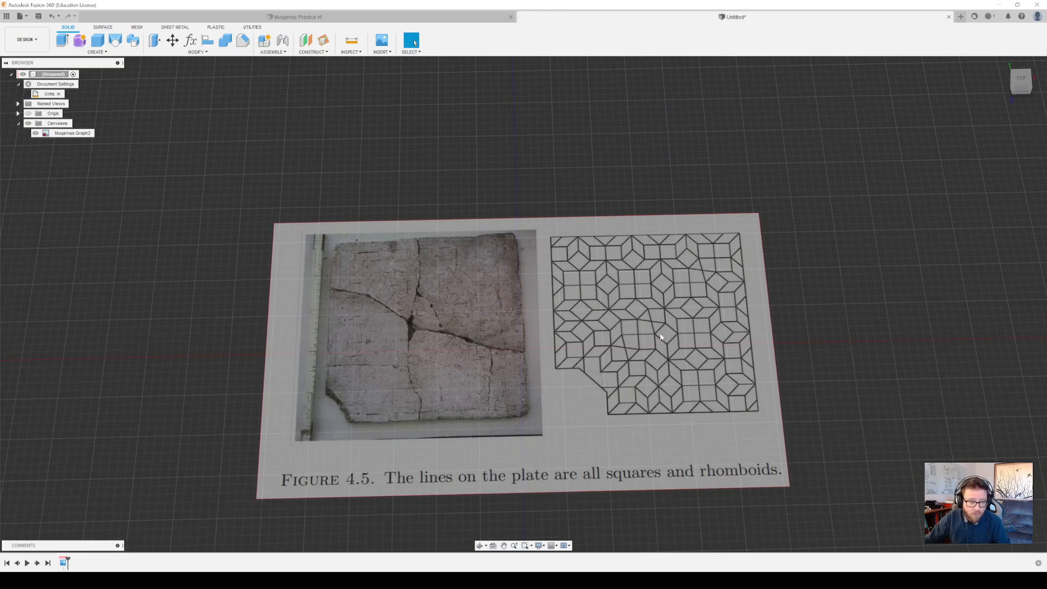
pyautogui.scroll(-1, 661, 337)
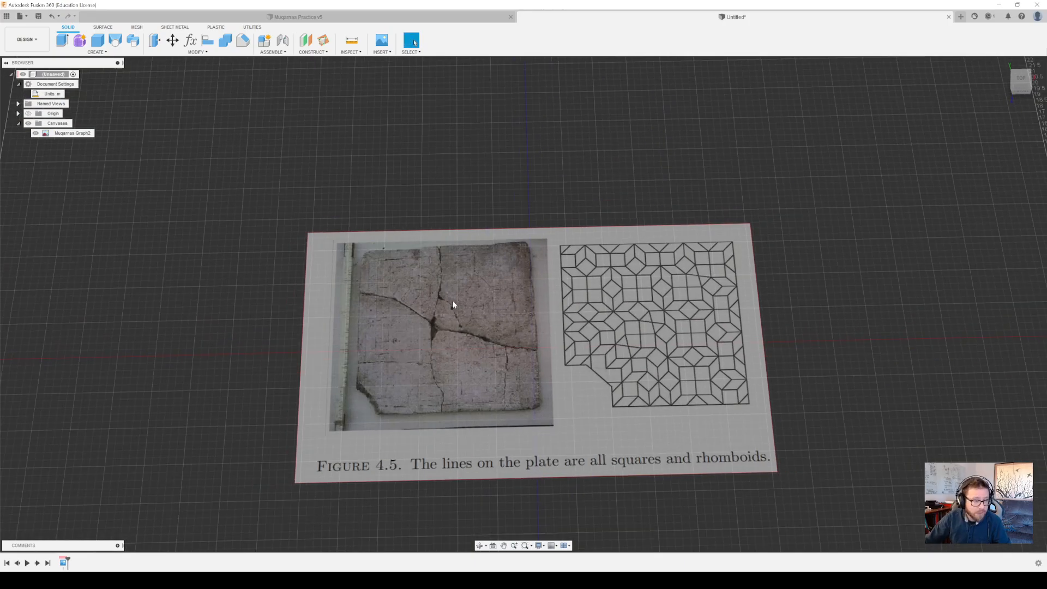
# Edit the Muqarnas Graph2 canvas and move it to X distance -0.594 m and Y distance 3.394 m
pyautogui.rightClick(70, 134)
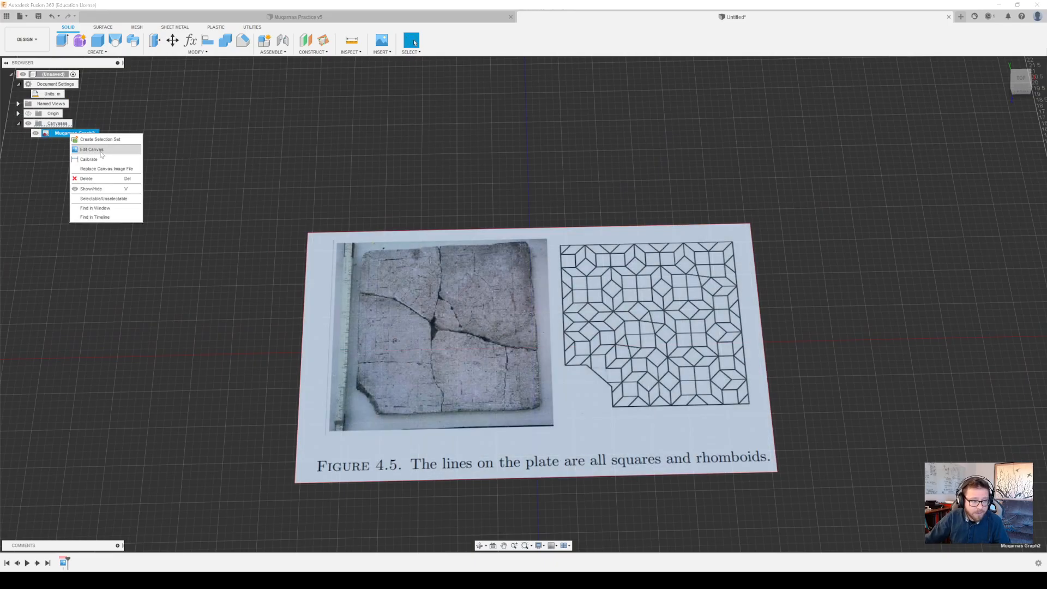
pyautogui.click(92, 149)
pyautogui.moveTo(539, 365); pyautogui.dragTo(589, 244)
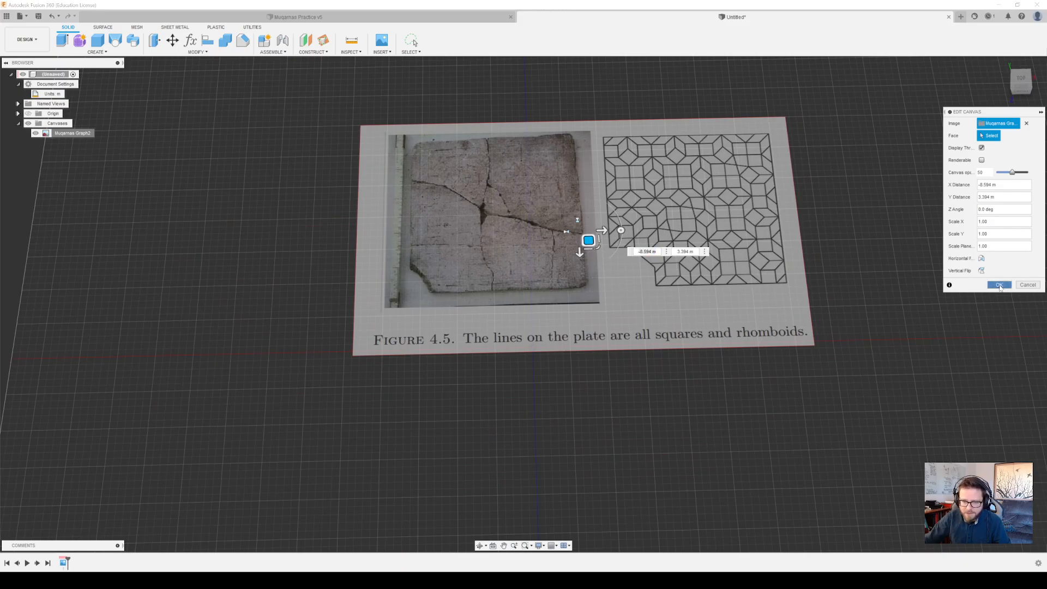
pyautogui.press('Return')
# Examine the repositioned canvas and the squares and rhomboids of its tiling diagram from different distances and angles
pyautogui.moveTo(669, 257); pyautogui.dragTo(649, 334, button='middle')
pyautogui.scroll(-3, 685, 338)
pyautogui.scroll(6, 691, 340)
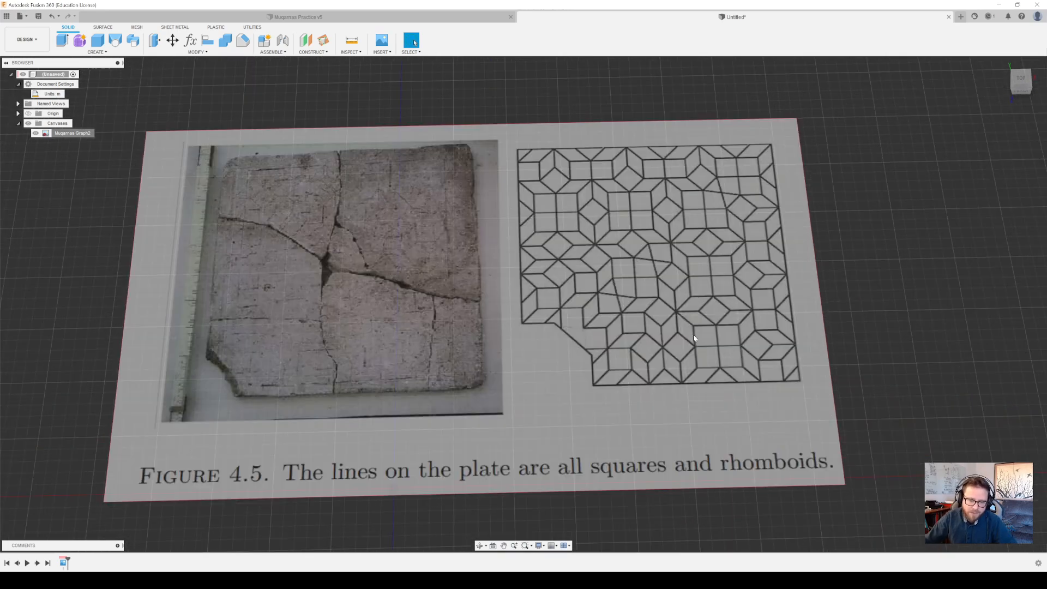
pyautogui.scroll(4, 717, 311)
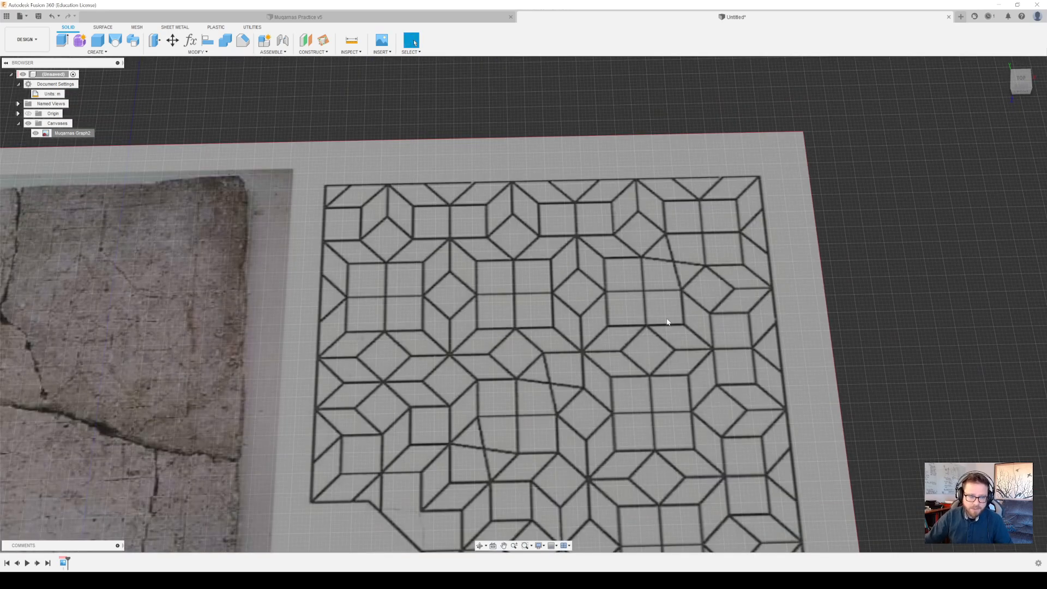
pyautogui.scroll(-3, 668, 322)
pyautogui.moveTo(670, 320); pyautogui.dragTo(712, 248, button='middle')
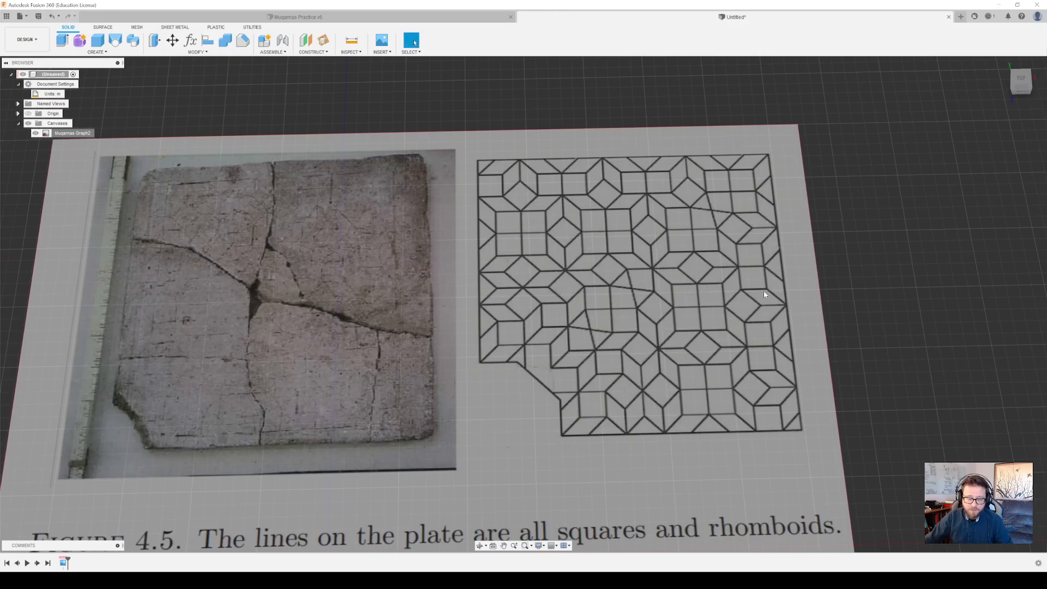
pyautogui.moveTo(726, 328); pyautogui.dragTo(820, 329, button='middle')
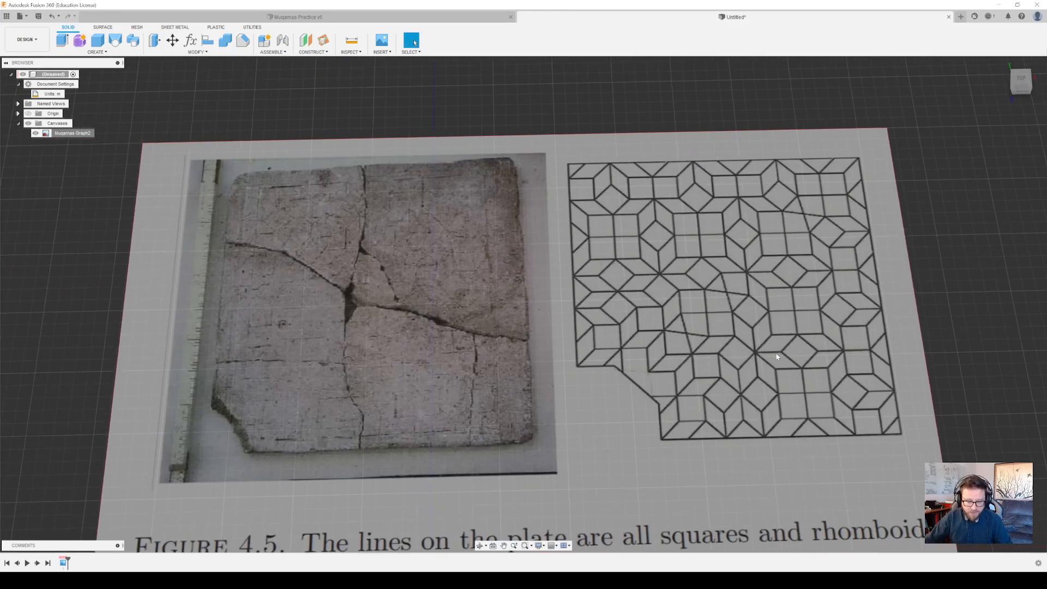
pyautogui.keyDown('shift'); pyautogui.moveTo(762, 364); pyautogui.dragTo(627, 101, button='middle'); pyautogui.keyUp('shift')
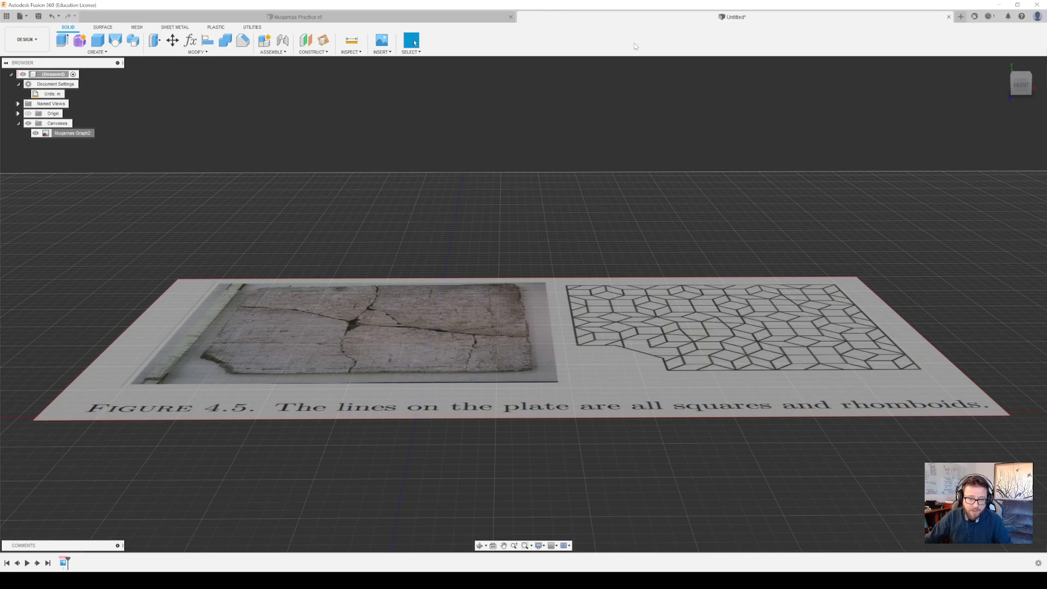
pyautogui.keyDown('shift'); pyautogui.moveTo(575, 367); pyautogui.dragTo(723, 327, button='middle'); pyautogui.keyUp('shift')
pyautogui.moveTo(797, 300); pyautogui.dragTo(786, 322, button='middle')
pyautogui.scroll(-4, 702, 326)
pyautogui.scroll(7, 703, 326)
pyautogui.scroll(-3, 692, 361)
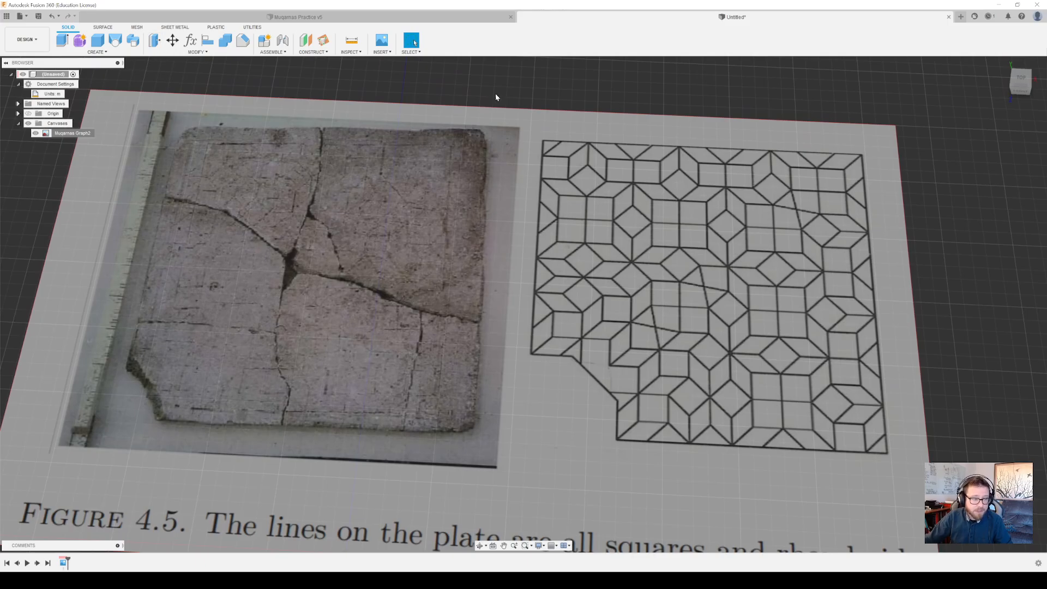
# Create a new sketch on the horizontal origin plane that the canvas lies on
pyautogui.click(96, 52)
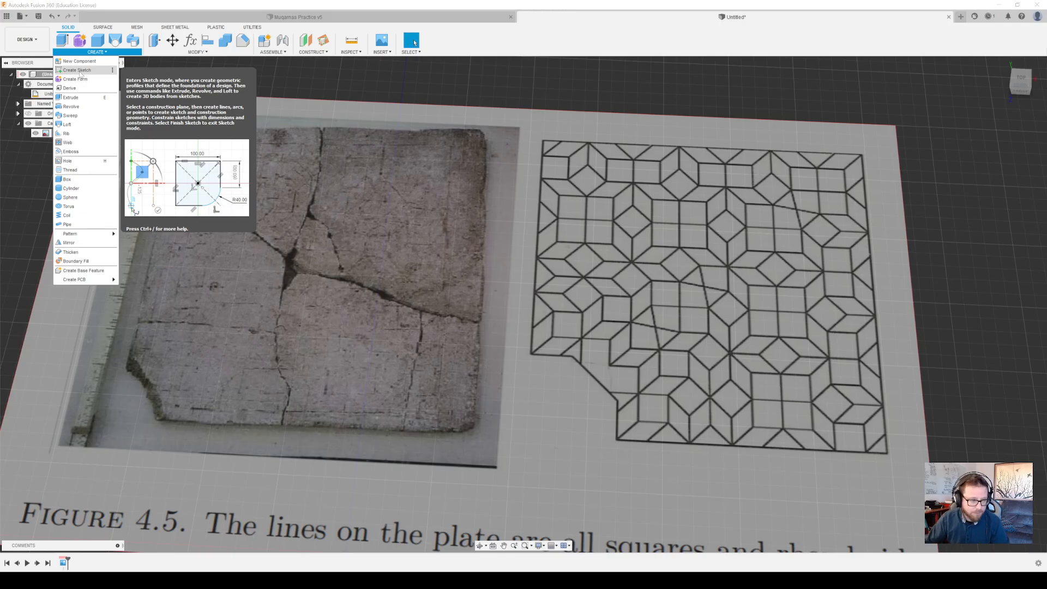
pyautogui.click(76, 71)
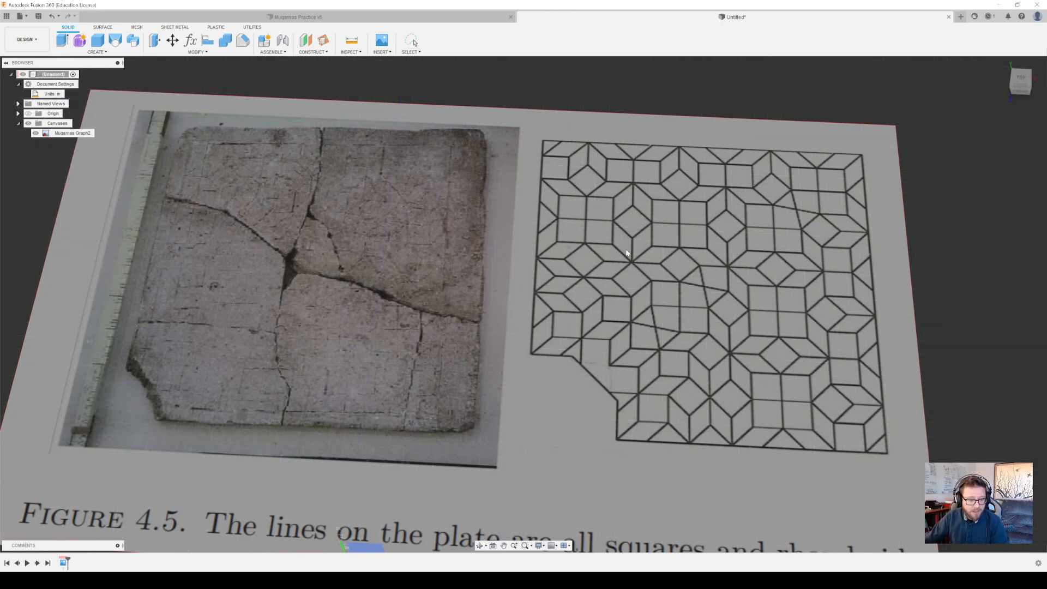
pyautogui.moveTo(626, 328); pyautogui.dragTo(654, 200, button='middle')
pyautogui.scroll(-1, 655, 200)
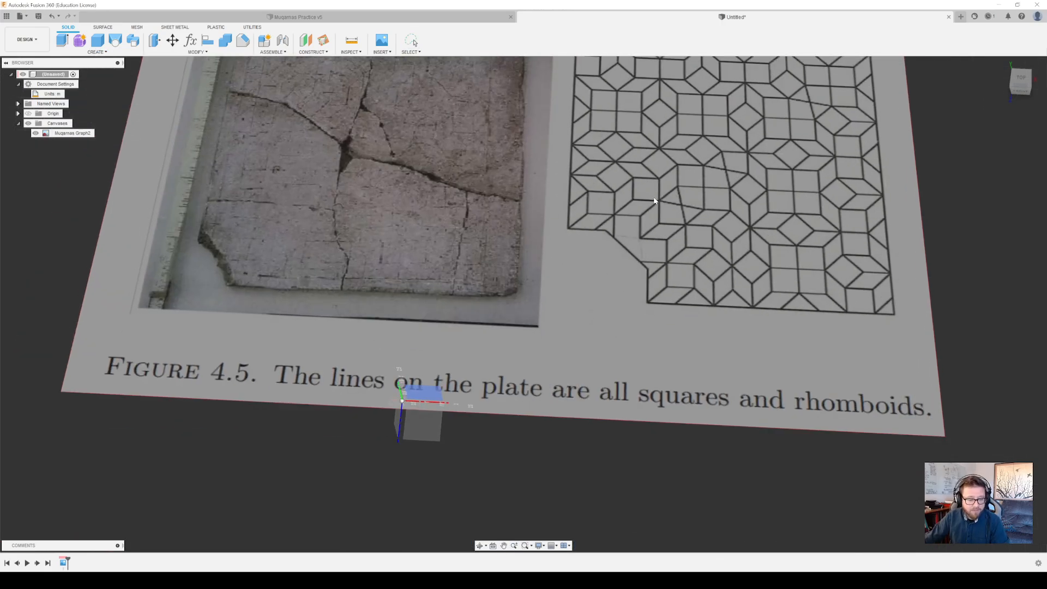
pyautogui.click(434, 424)
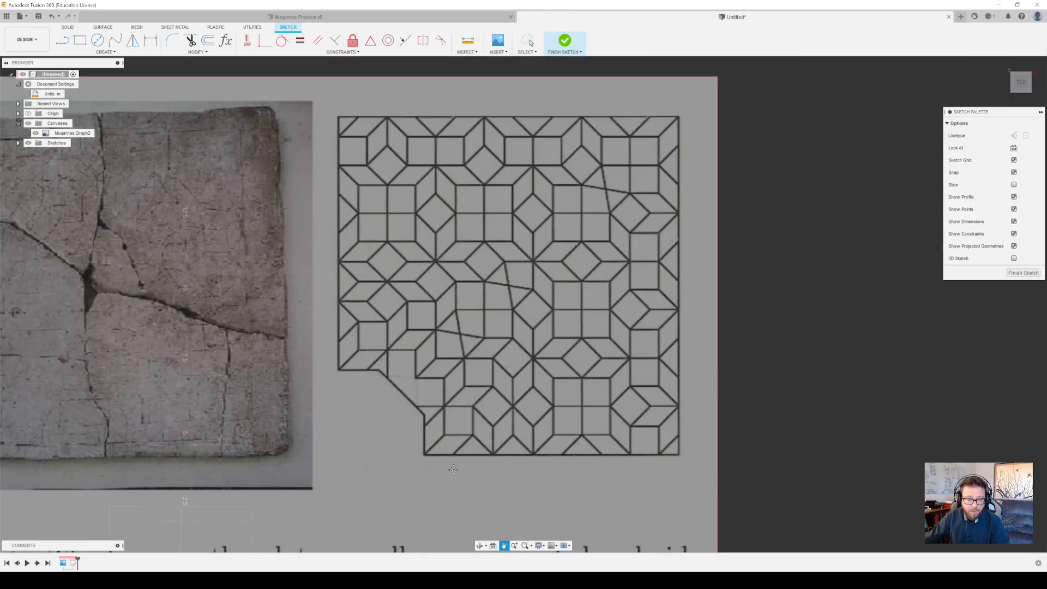
# Draw a 1 m by 1 m two-point rectangle over the upper-left square of the four-square block right of the tiling diagram's centre
pyautogui.click(83, 41)
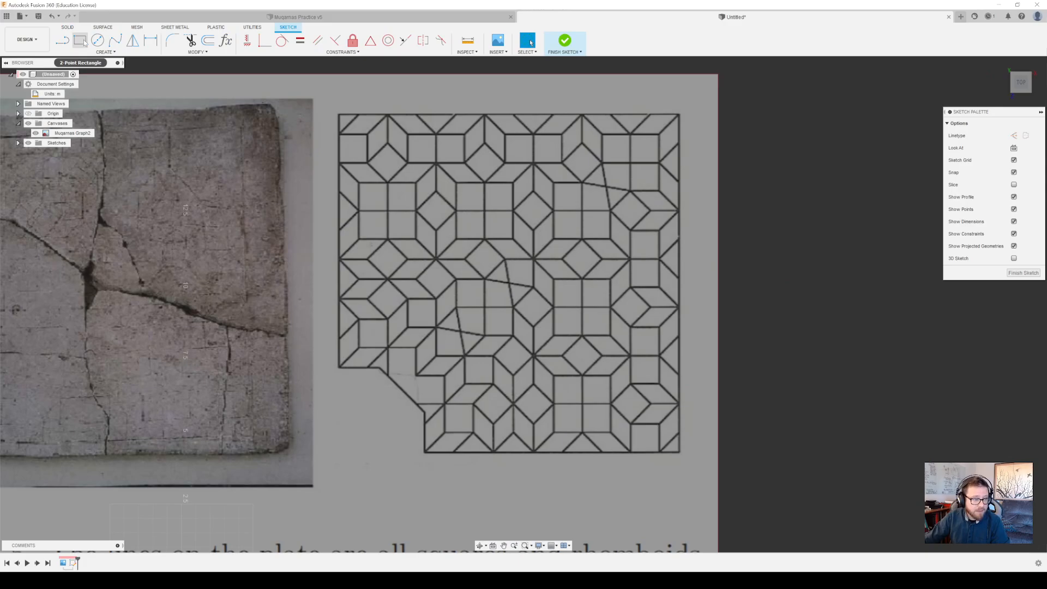
pyautogui.click(85, 43)
pyautogui.scroll(-2, 545, 276)
pyautogui.scroll(4, 570, 287)
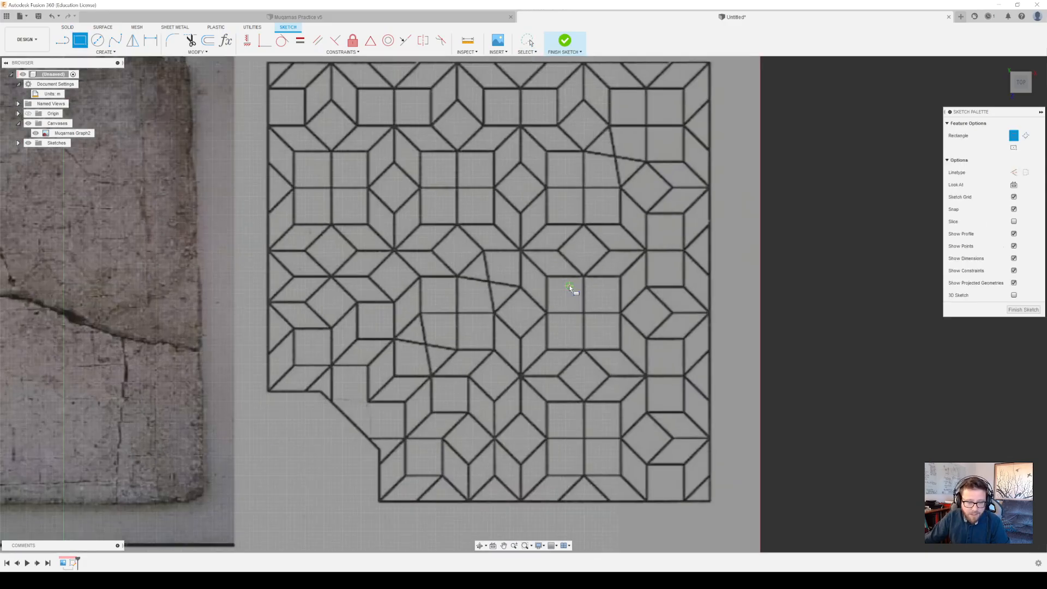
pyautogui.scroll(2, 534, 273)
pyautogui.scroll(2, 532, 271)
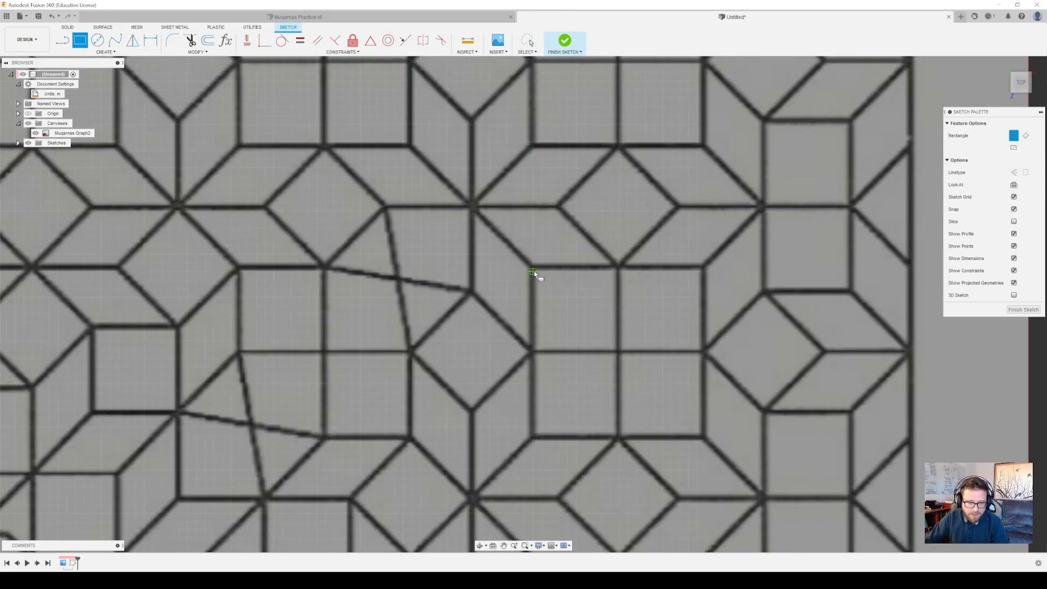
pyautogui.scroll(2, 533, 271)
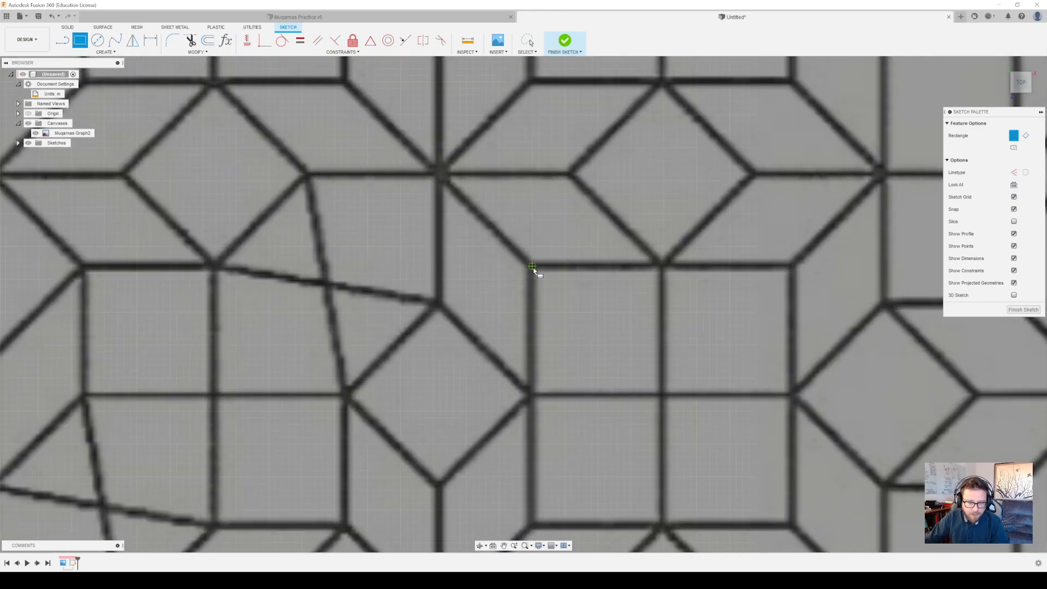
pyautogui.click(532, 267)
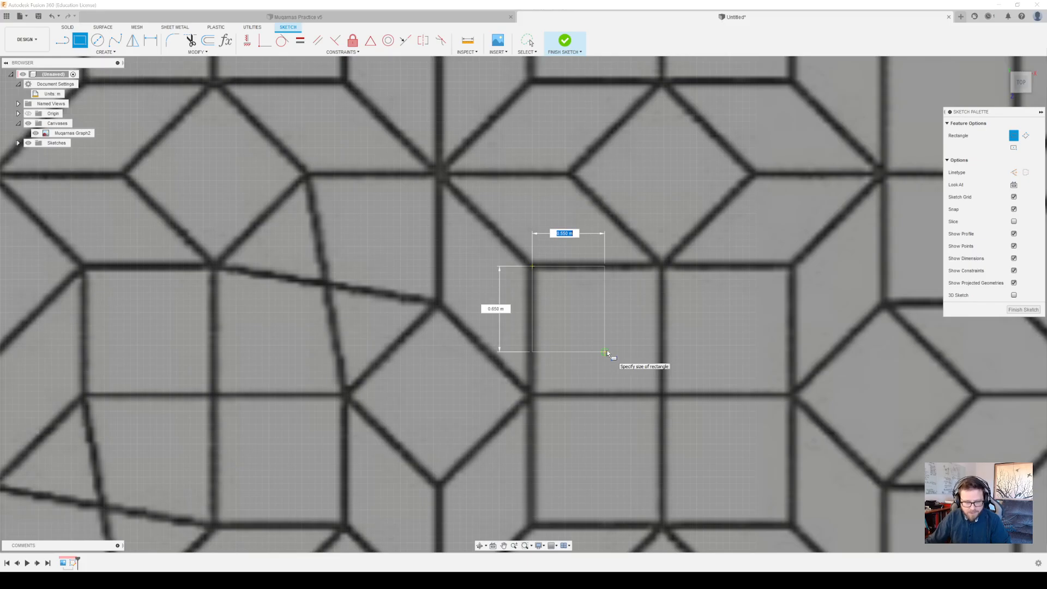
pyautogui.write('1')
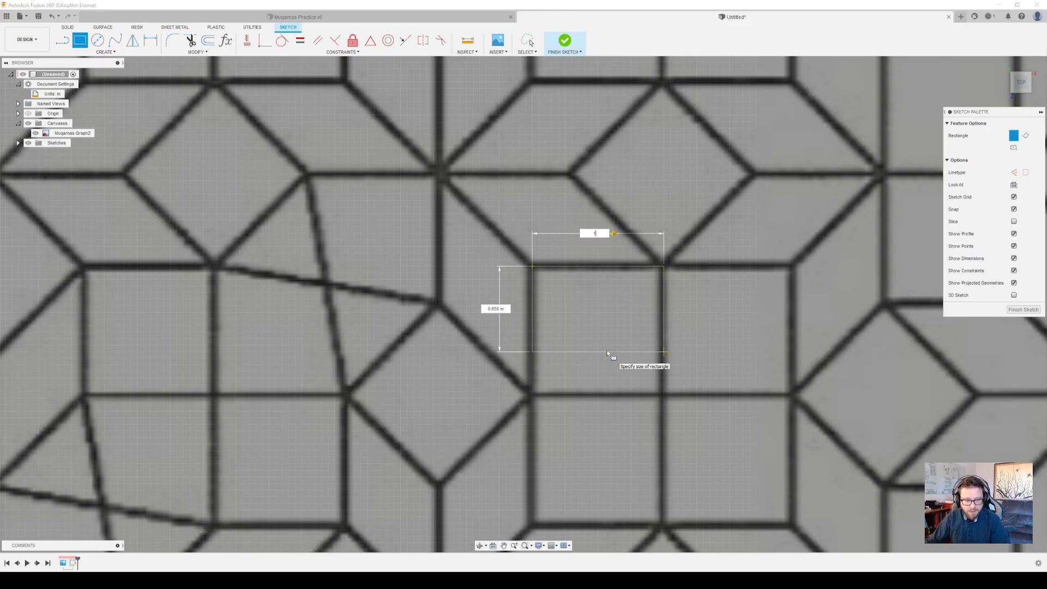
pyautogui.press('Tab')
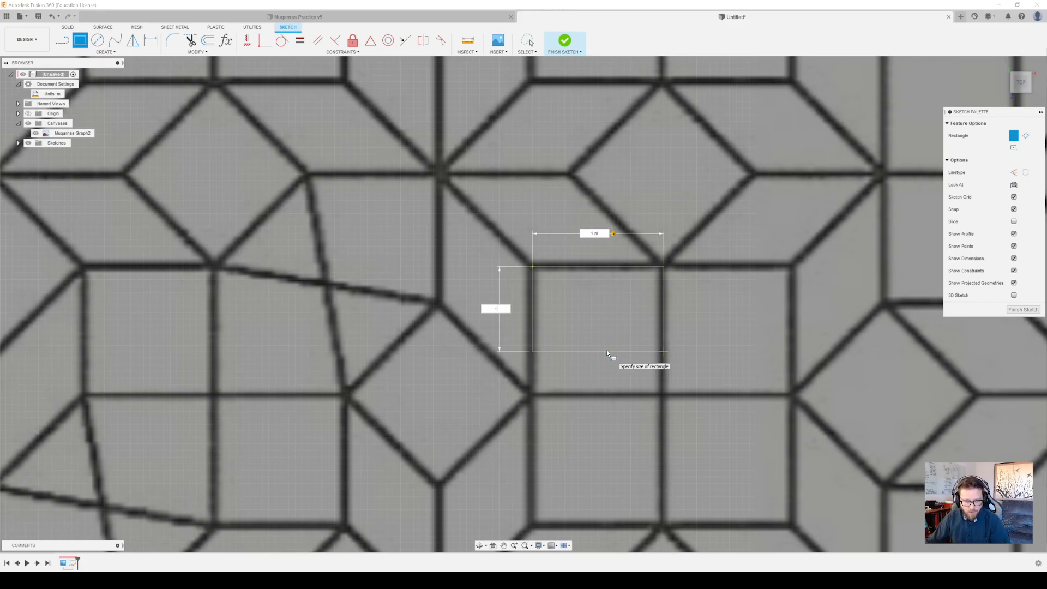
pyautogui.write('1')
pyautogui.press('Return')
pyautogui.press('Escape')
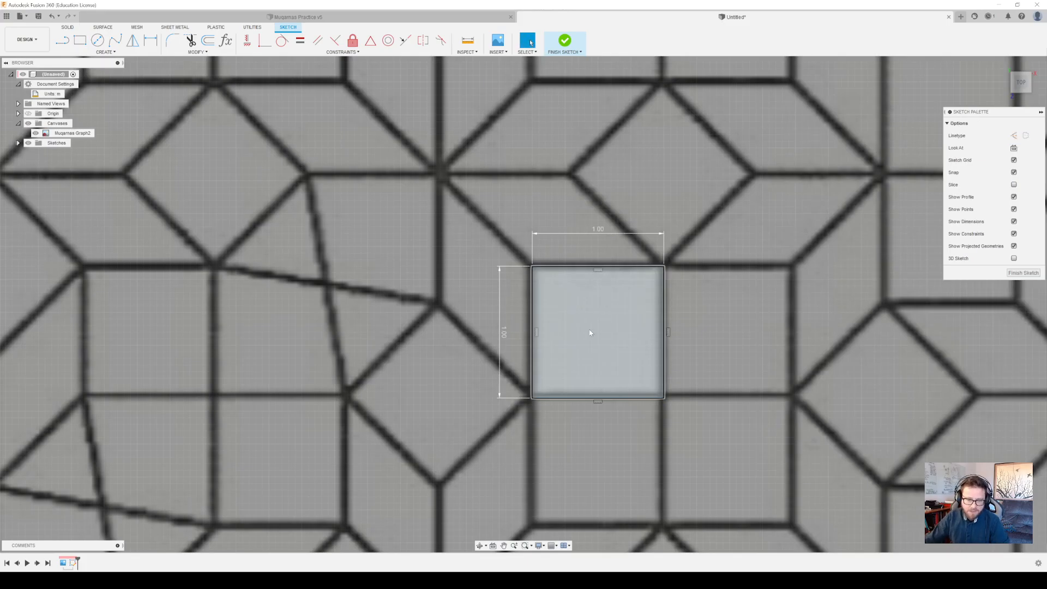
pyautogui.scroll(-3, 589, 332)
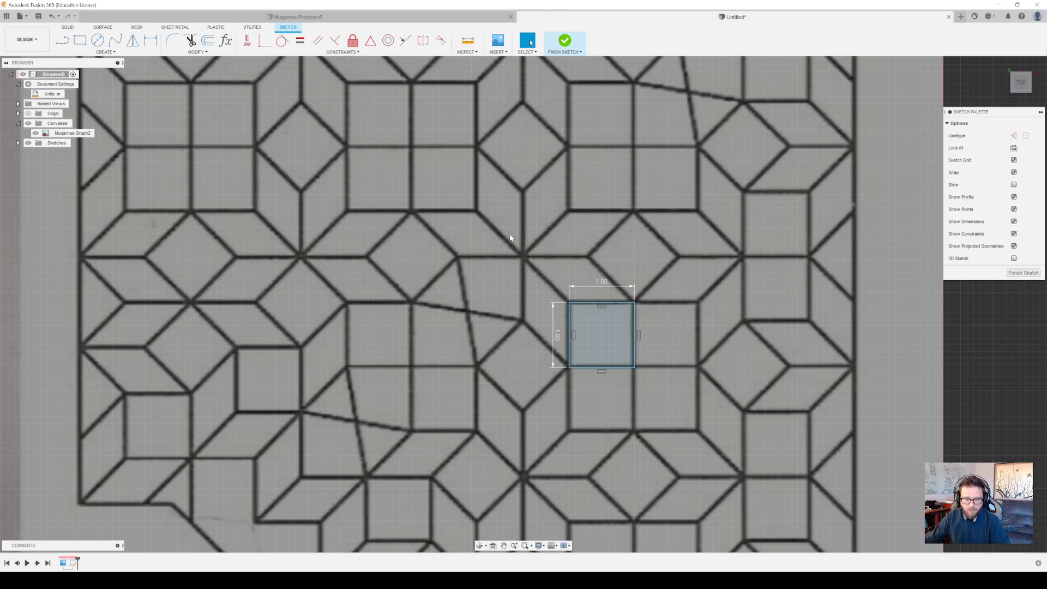
pyautogui.moveTo(639, 336)
pyautogui.mouseDown(button='middle')
pyautogui.moveTo(701, 254)
pyautogui.moveTo(668, 309)
pyautogui.moveTo(645, 325)
pyautogui.mouseUp(button='middle')
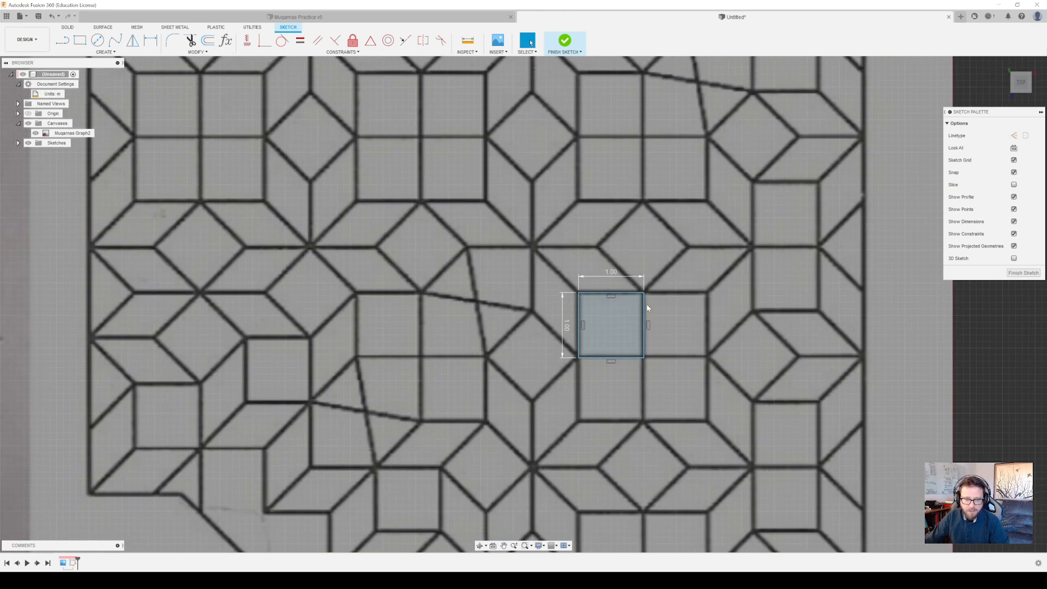
pyautogui.scroll(2, 647, 308)
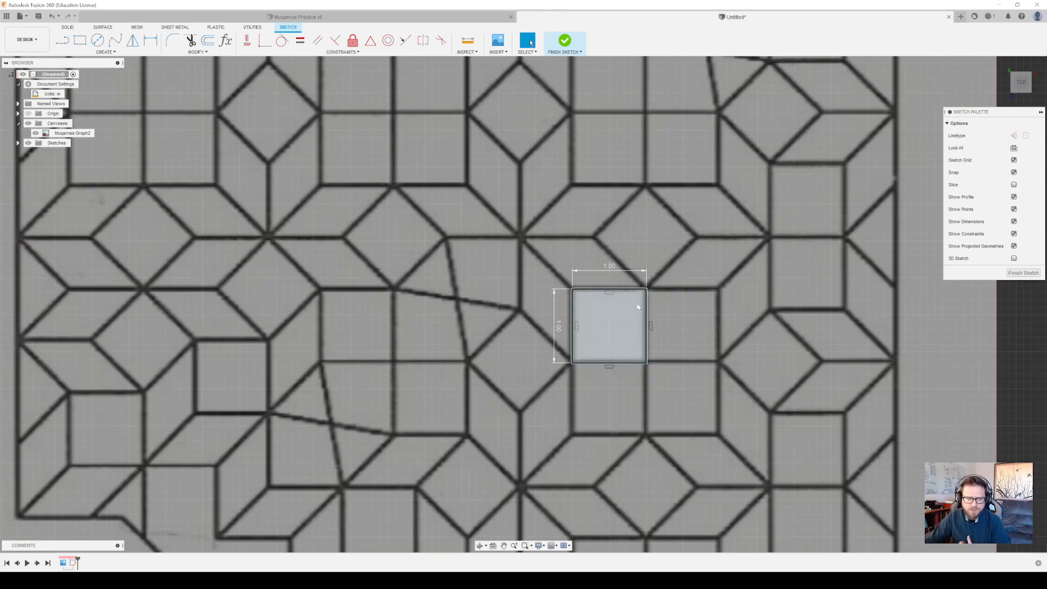
pyautogui.click(604, 304)
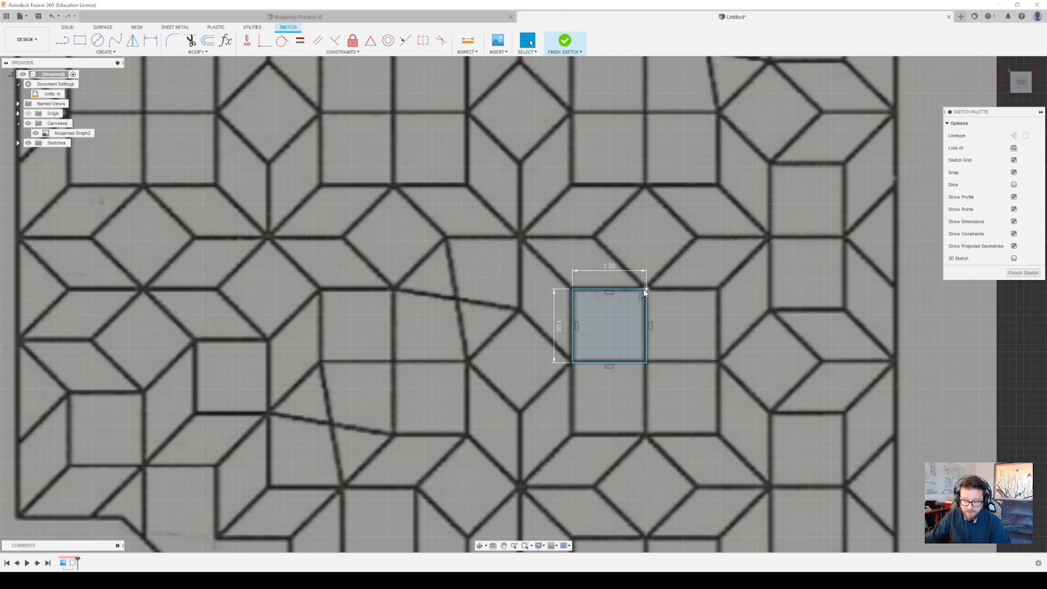
pyautogui.scroll(-3, 623, 317)
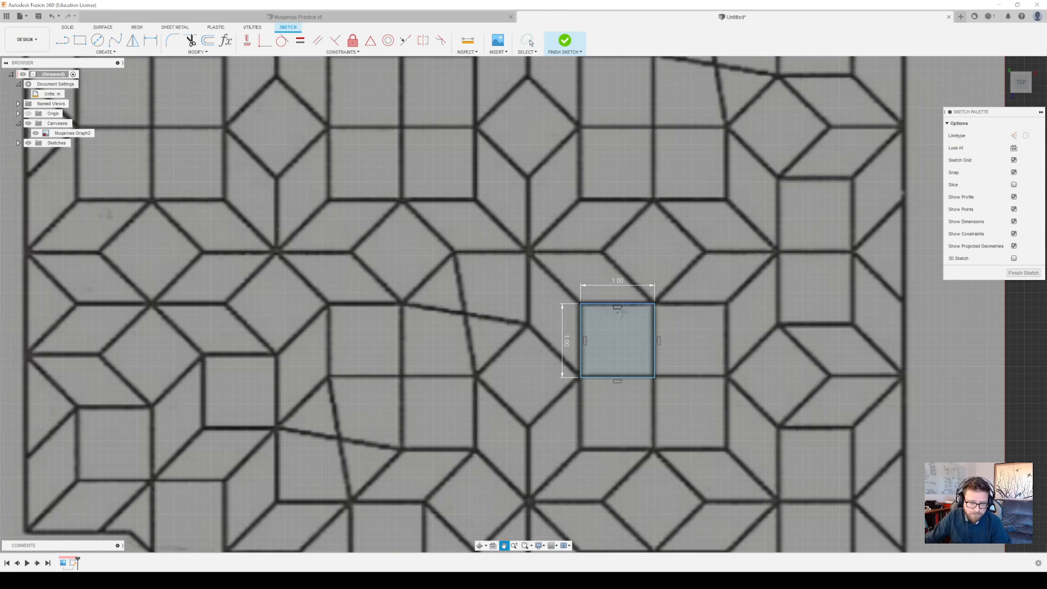
pyautogui.scroll(5, 624, 317)
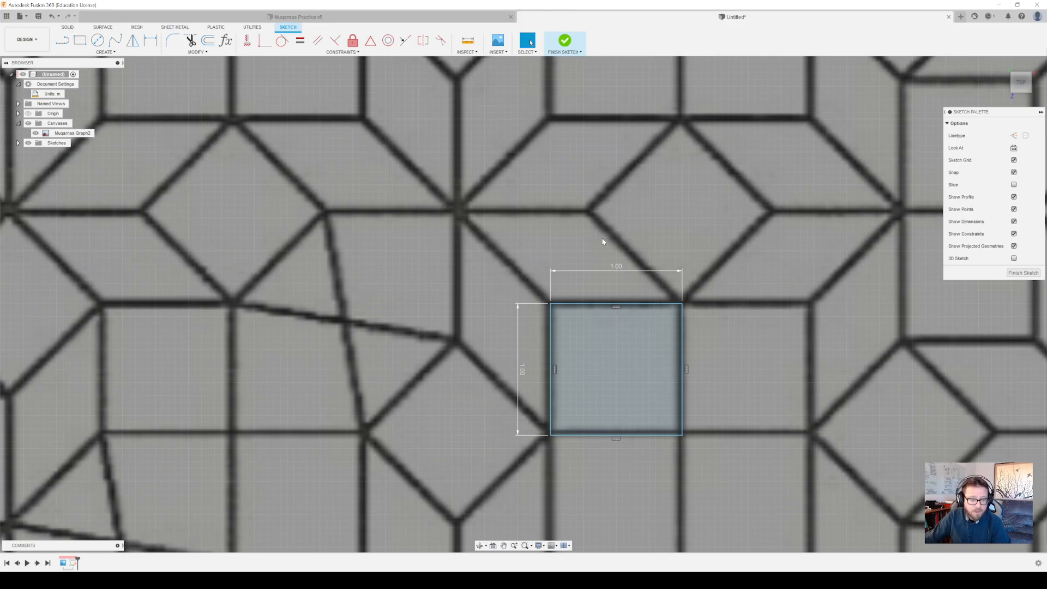
pyautogui.moveTo(501, 240)
pyautogui.mouseDown()
pyautogui.moveTo(679, 413)
pyautogui.moveTo(619, 354)
pyautogui.mouseUp()
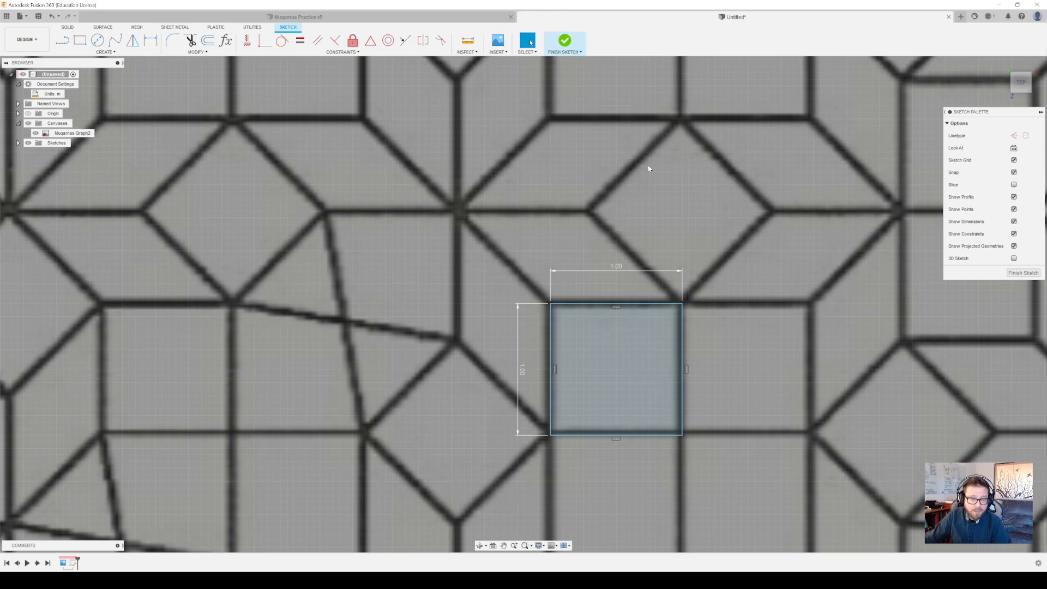
pyautogui.moveTo(695, 496); pyautogui.dragTo(690, 248)
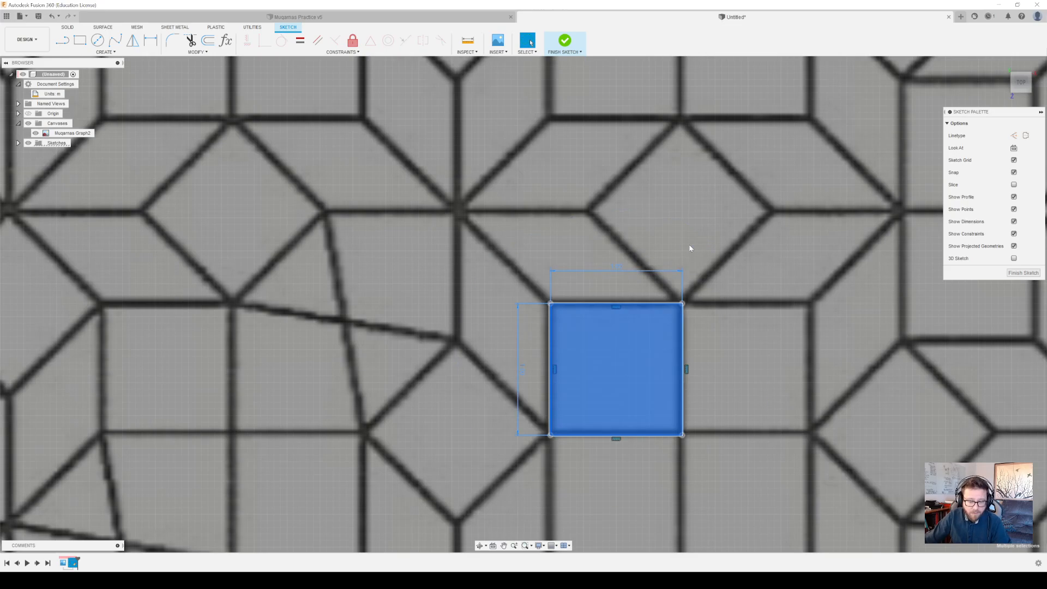
pyautogui.rightClick(647, 344)
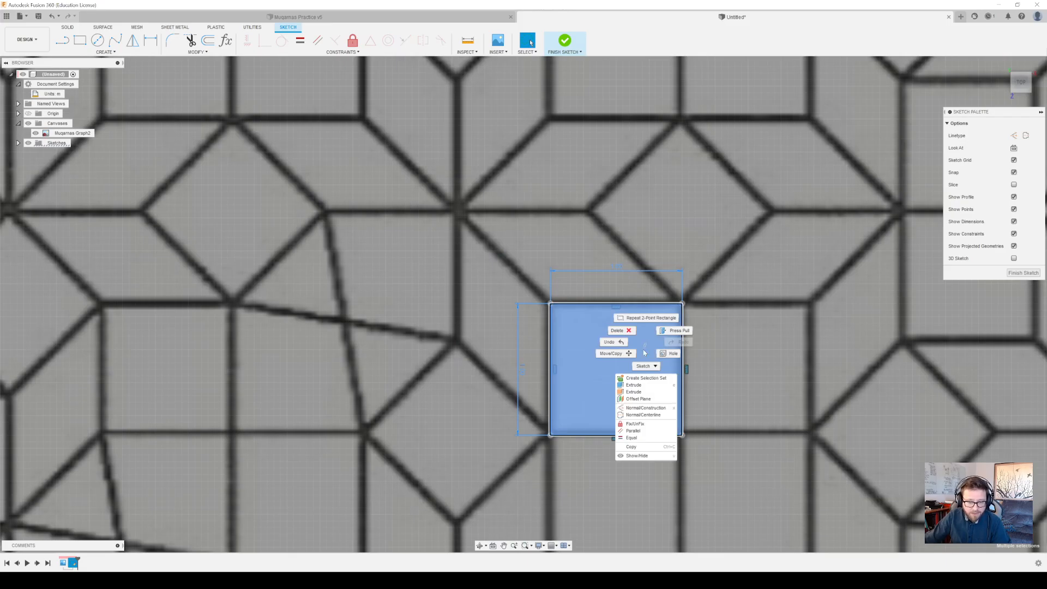
pyautogui.click(629, 352)
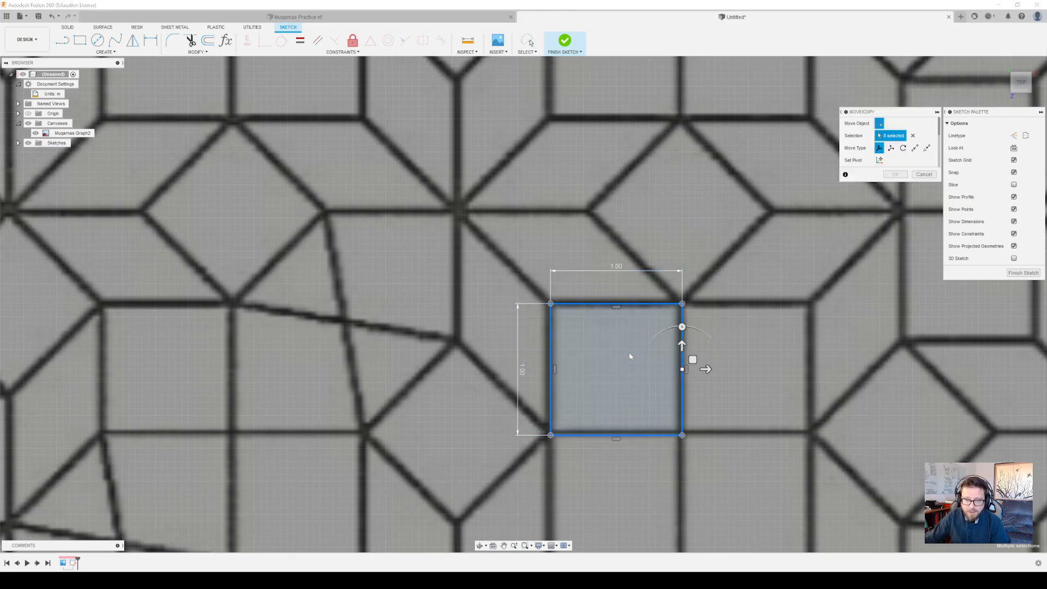
pyautogui.click(924, 174)
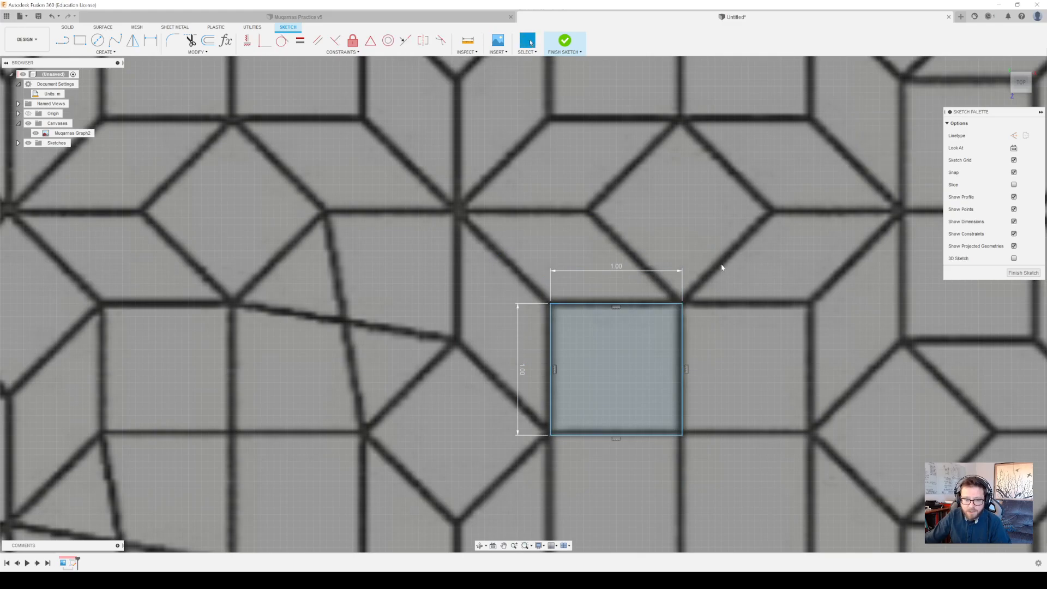
# Try to copy the square's four edges with a 1.60 m move in Y, and undo the move
pyautogui.click(628, 304)
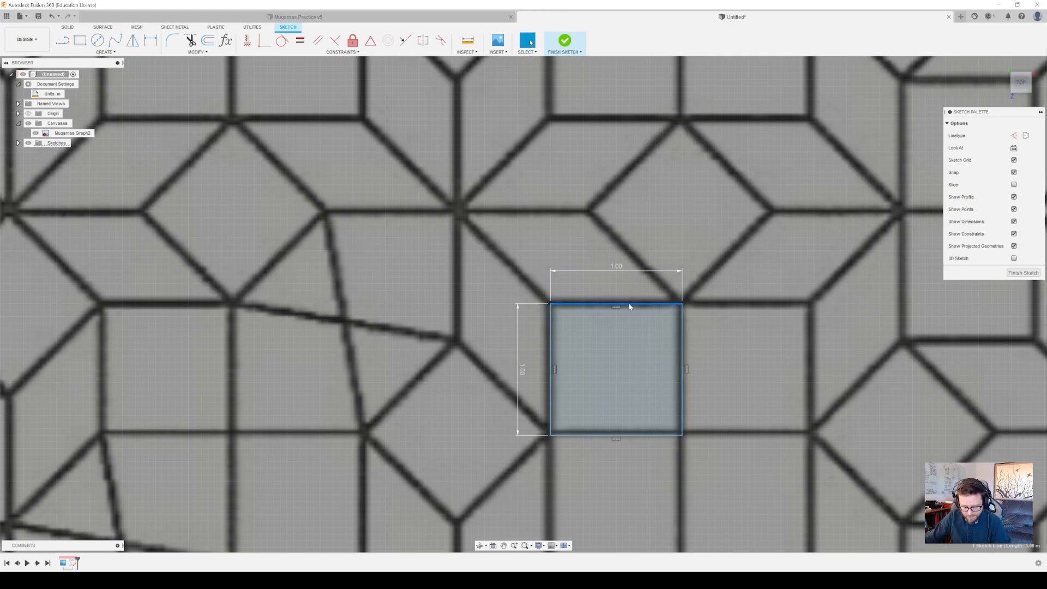
pyautogui.press('m')
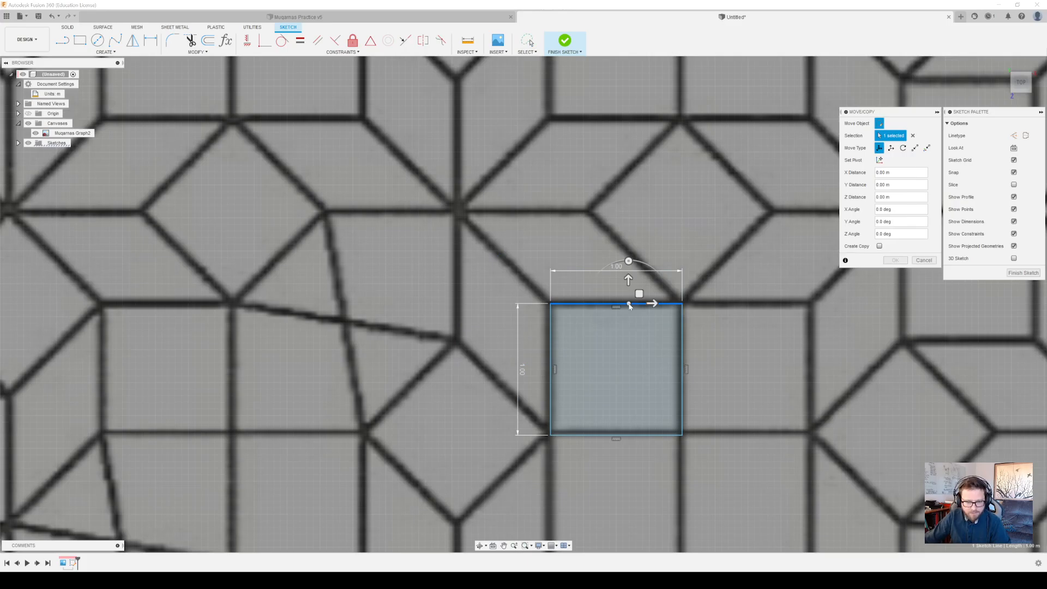
pyautogui.click(879, 245)
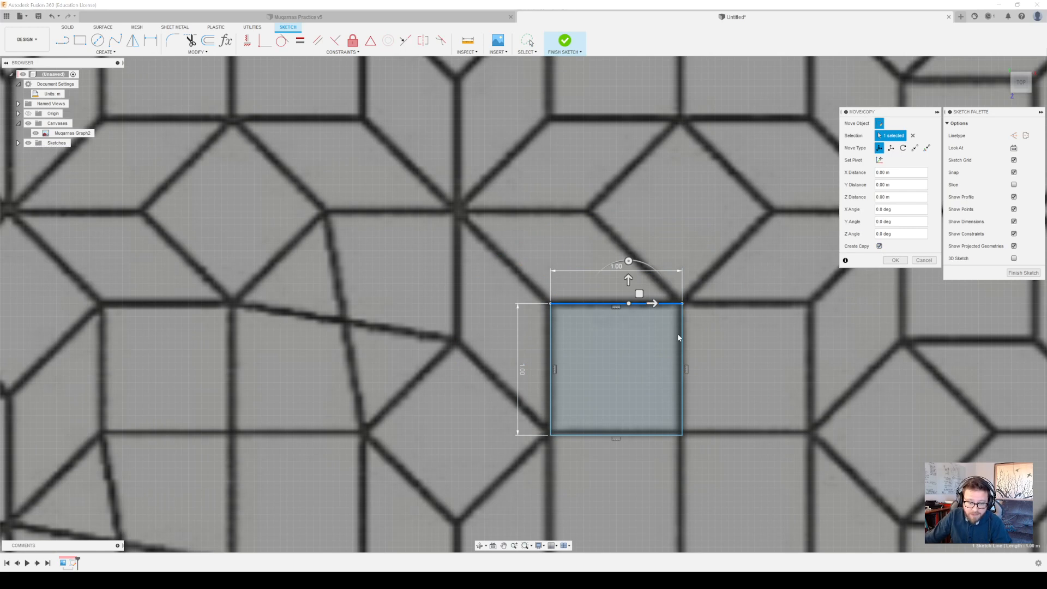
pyautogui.click(682, 349)
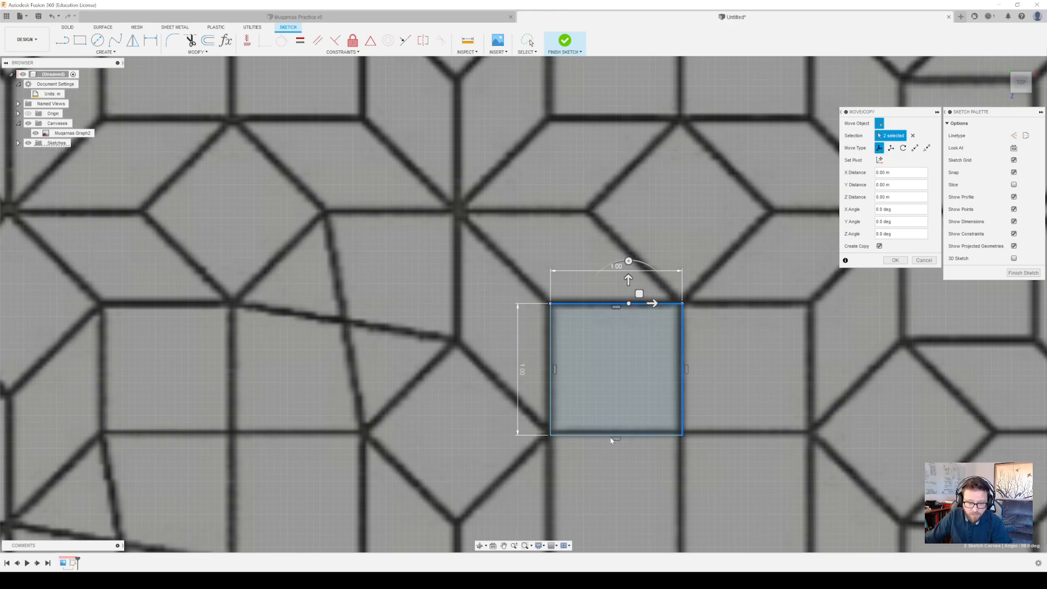
pyautogui.click(607, 436)
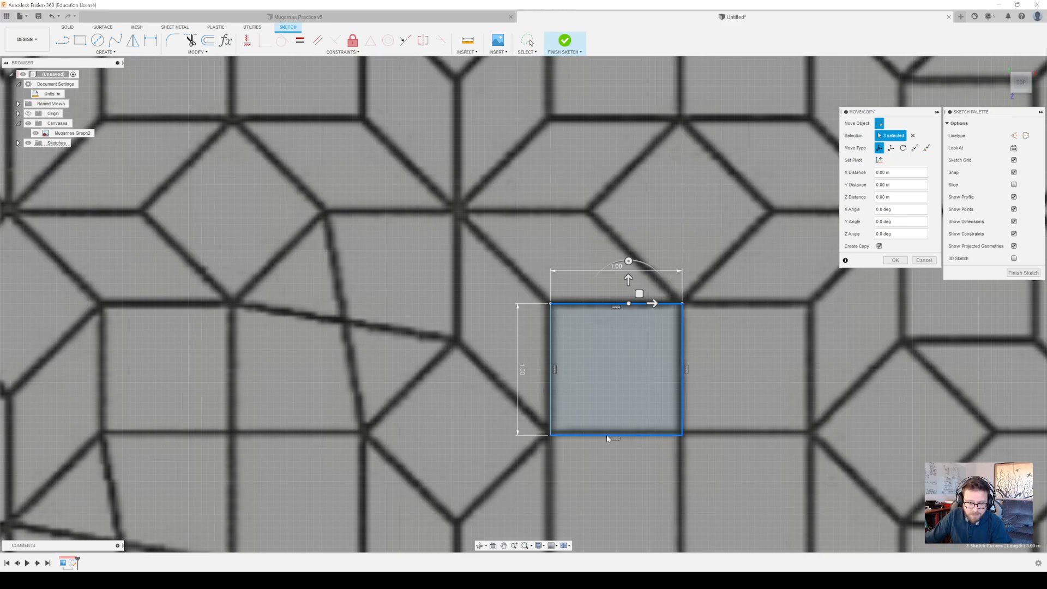
pyautogui.click(551, 367)
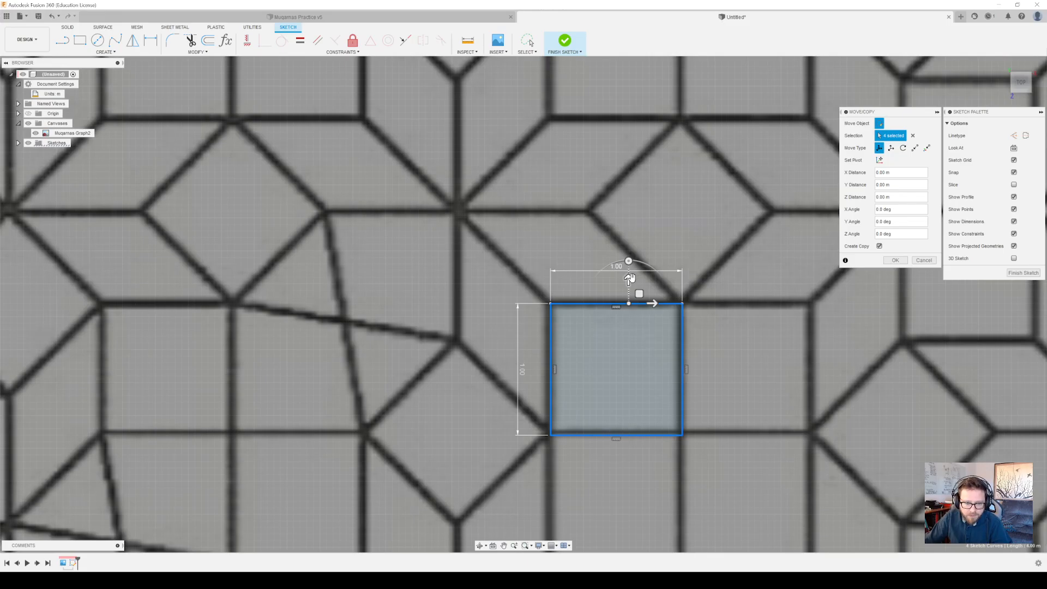
pyautogui.moveTo(628, 279); pyautogui.dragTo(628, 68)
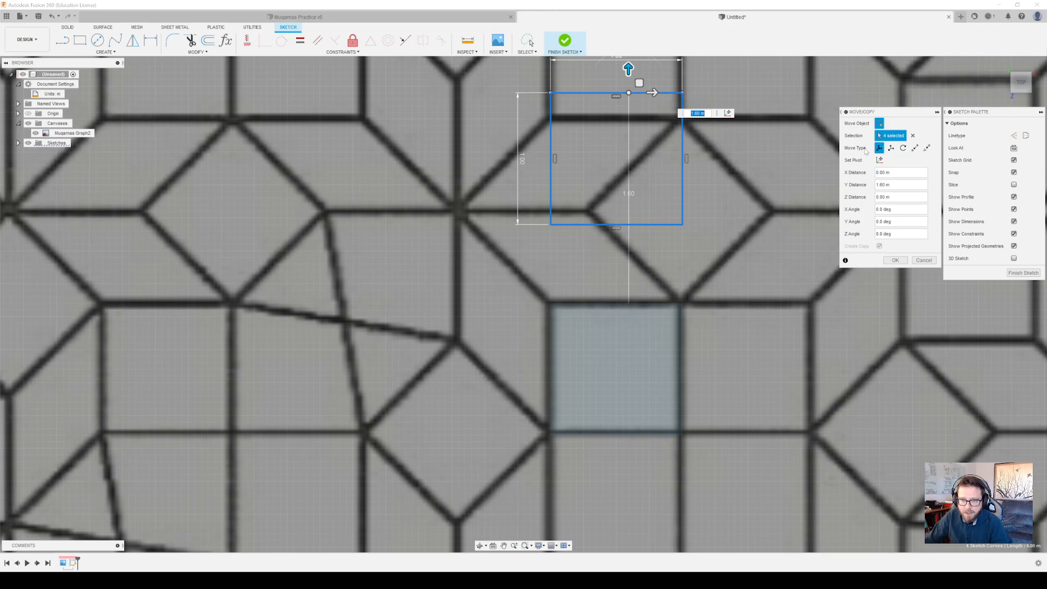
pyautogui.click(915, 148)
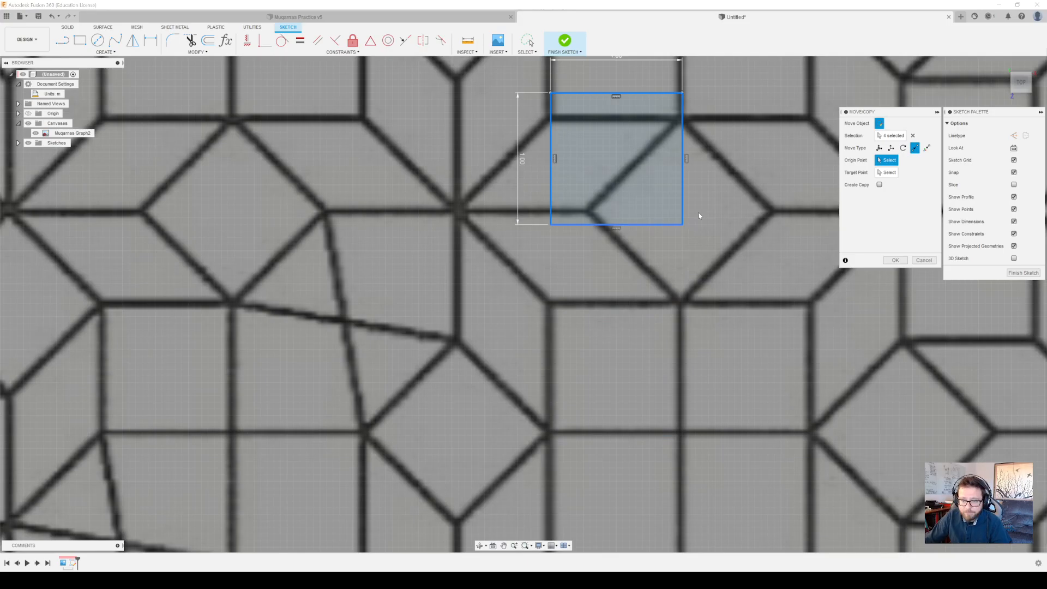
pyautogui.click(878, 185)
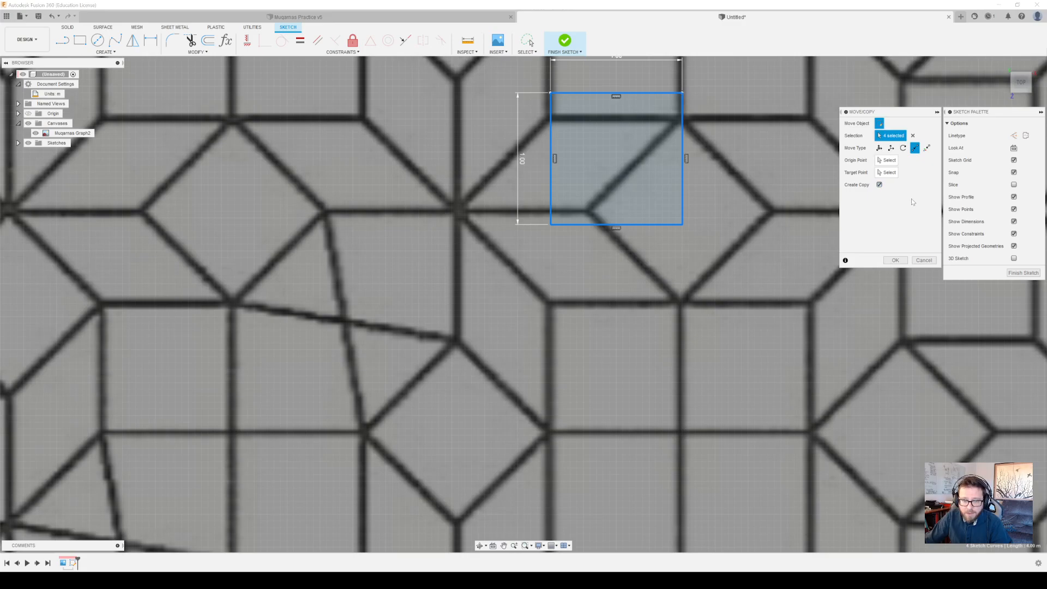
pyautogui.click(923, 261)
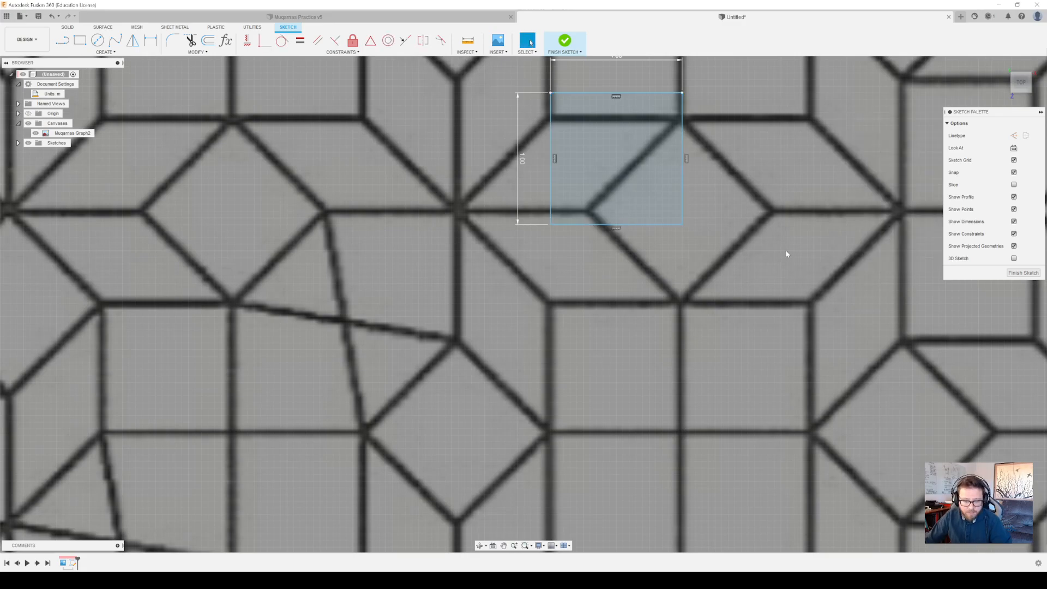
pyautogui.hotkey('ctrl', 'z')
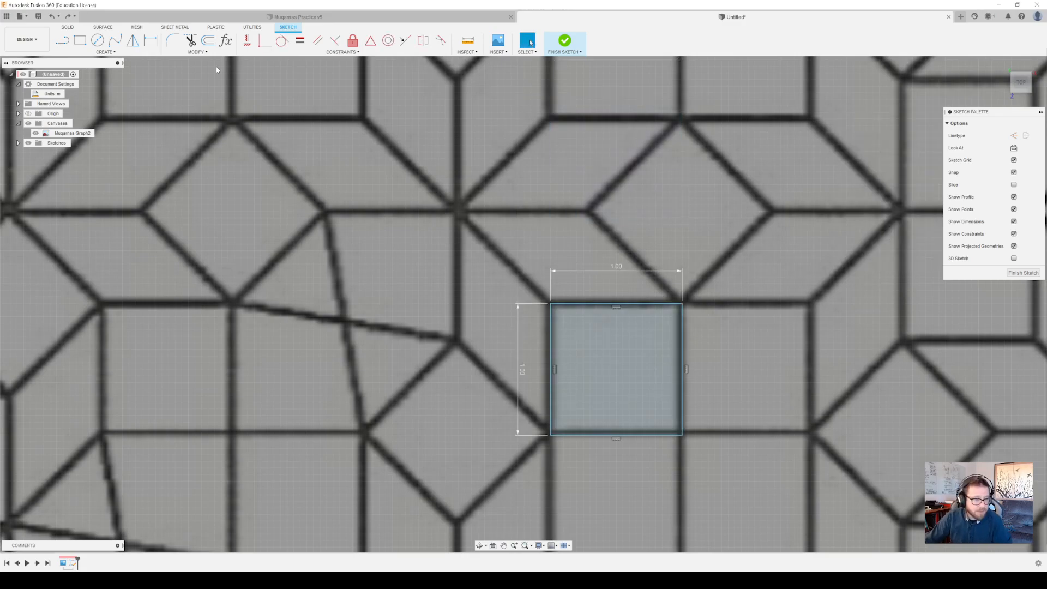
pyautogui.moveTo(498, 264)
pyautogui.mouseDown()
pyautogui.moveTo(755, 450)
pyautogui.moveTo(586, 260)
pyautogui.mouseUp()
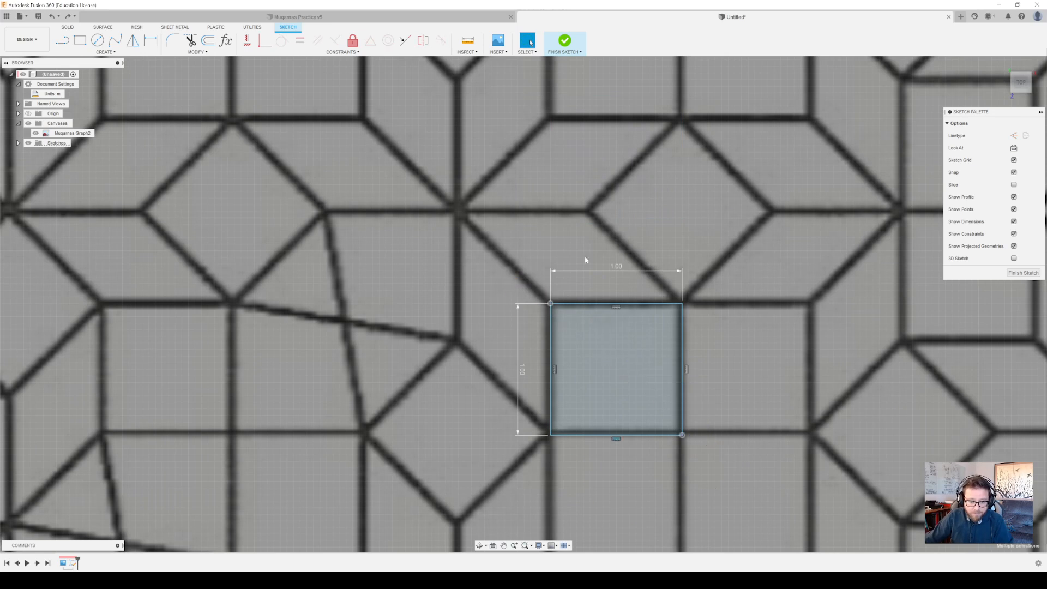
pyautogui.rightClick(589, 356)
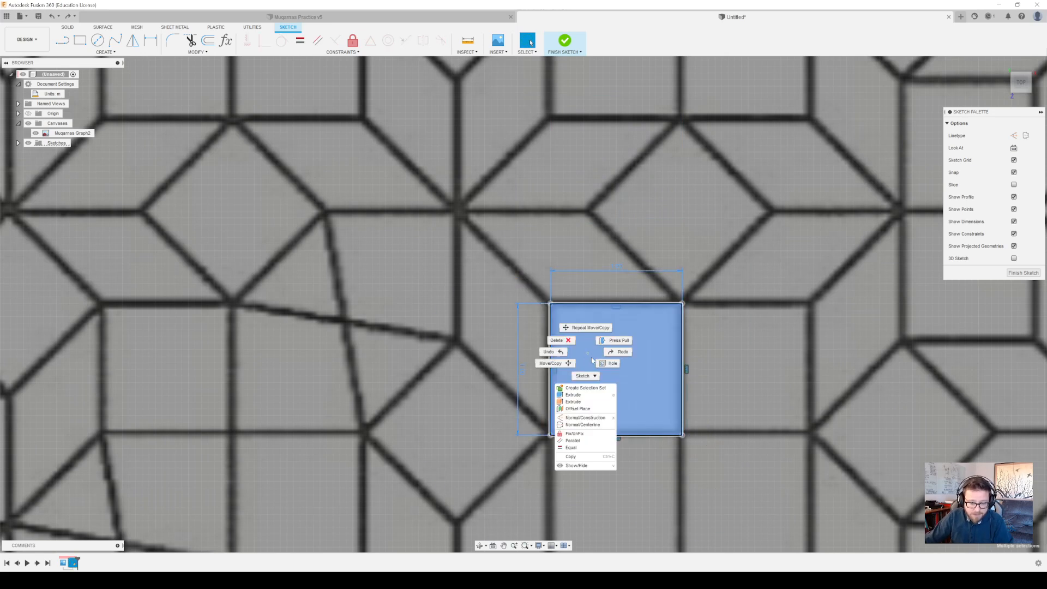
pyautogui.click(553, 363)
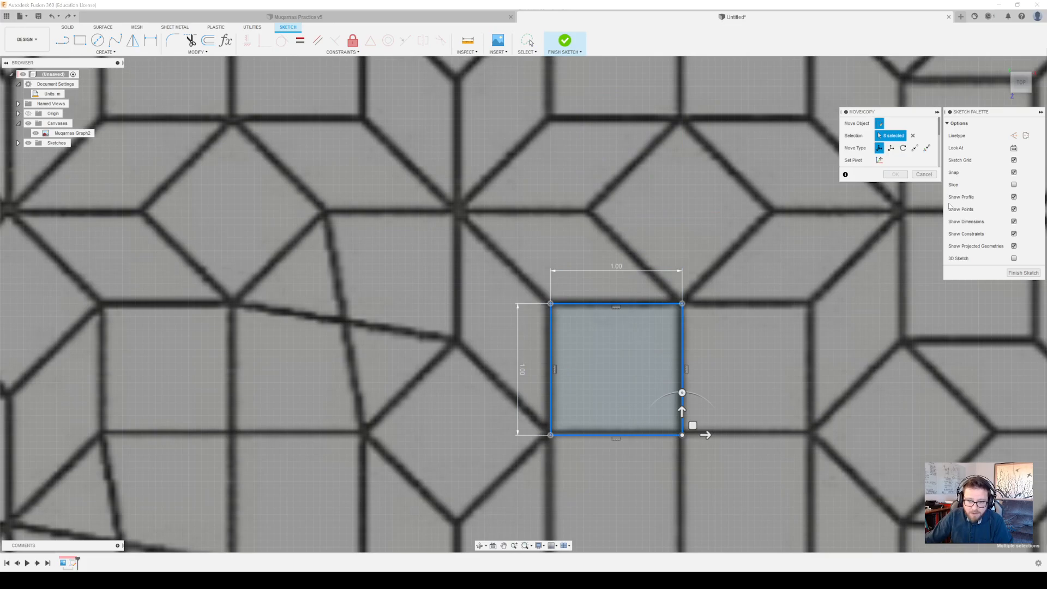
pyautogui.click(923, 174)
# Copy the square's four edges point to point, from its lower-left corner to its upper-right corner
pyautogui.click(612, 304)
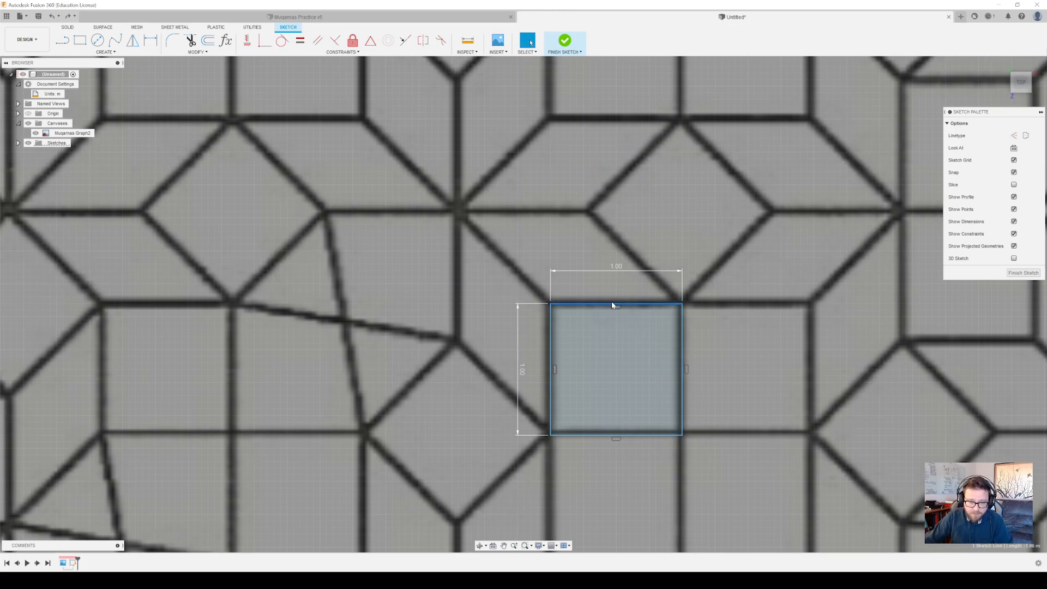
pyautogui.press('m')
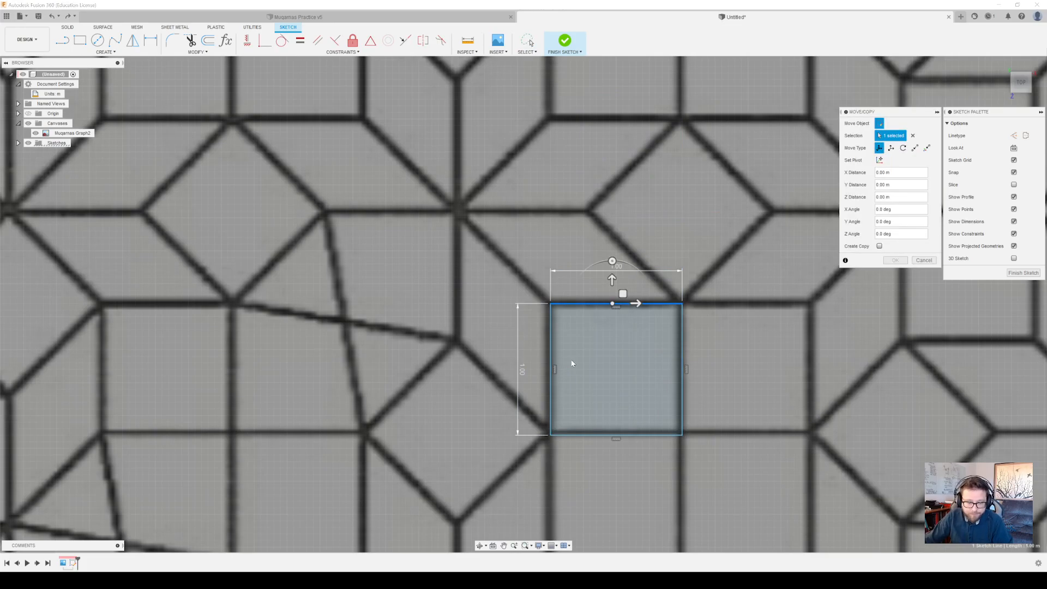
pyautogui.click(551, 345)
pyautogui.click(669, 434)
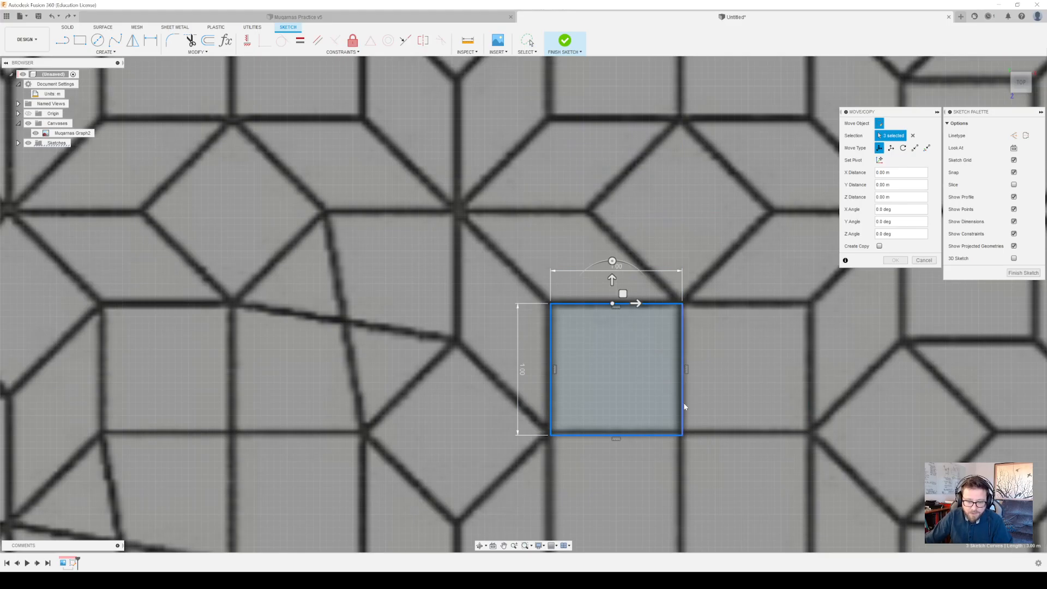
pyautogui.click(681, 405)
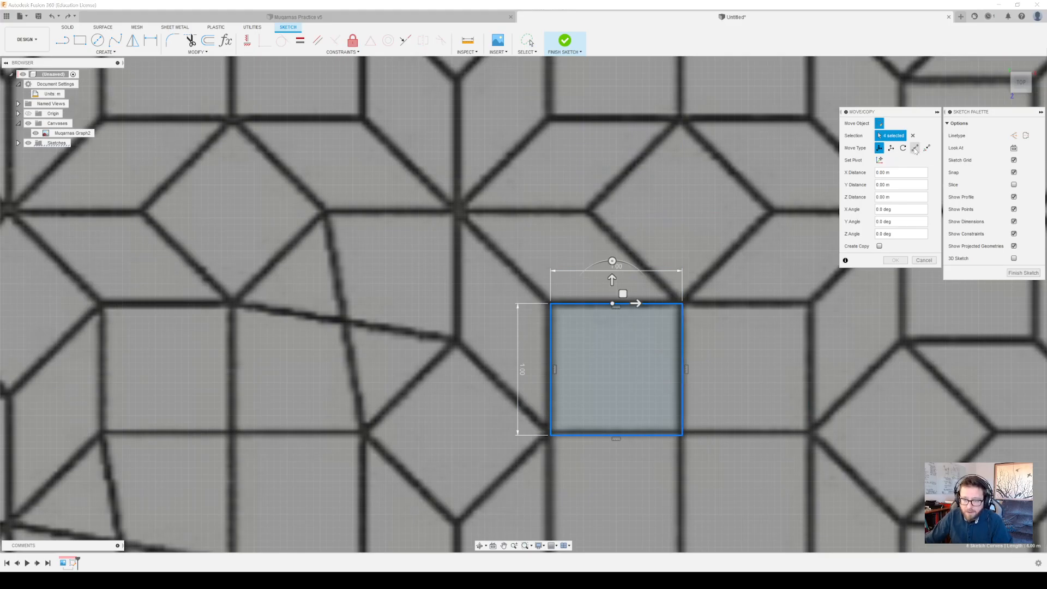
pyautogui.click(915, 148)
pyautogui.click(879, 185)
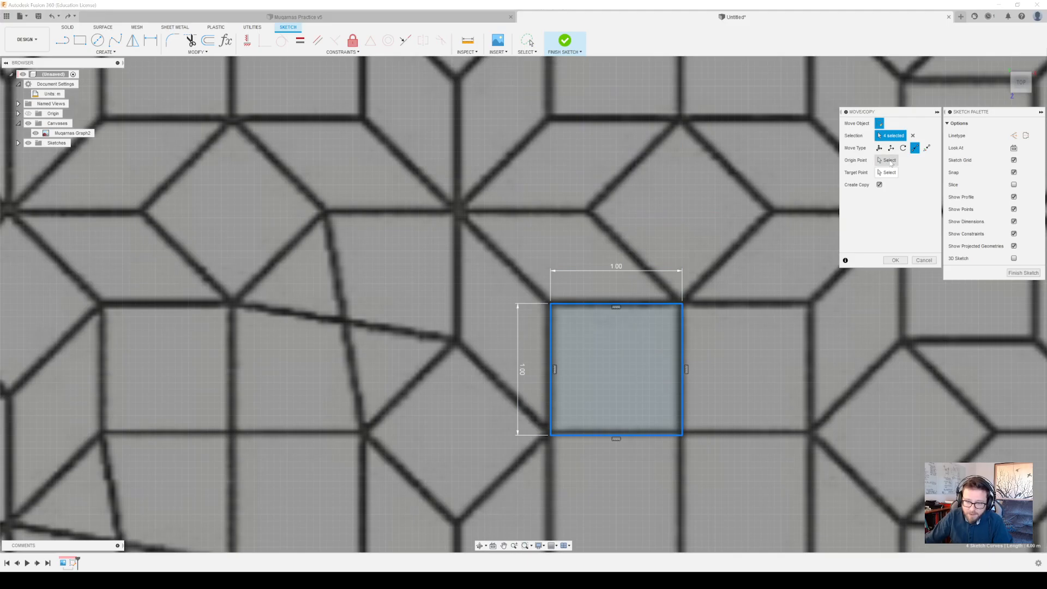
pyautogui.click(887, 161)
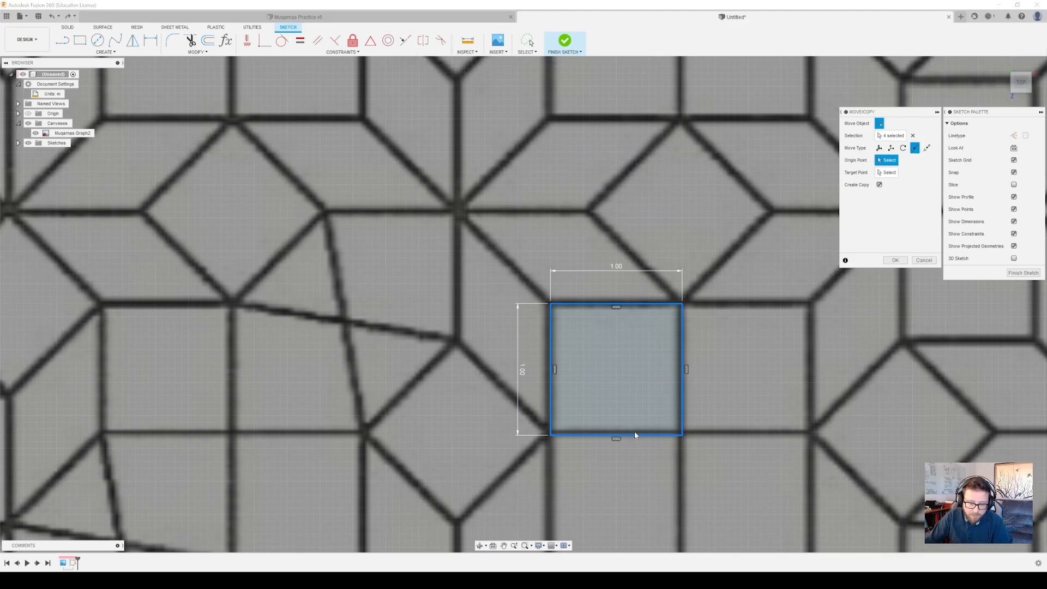
pyautogui.click(551, 435)
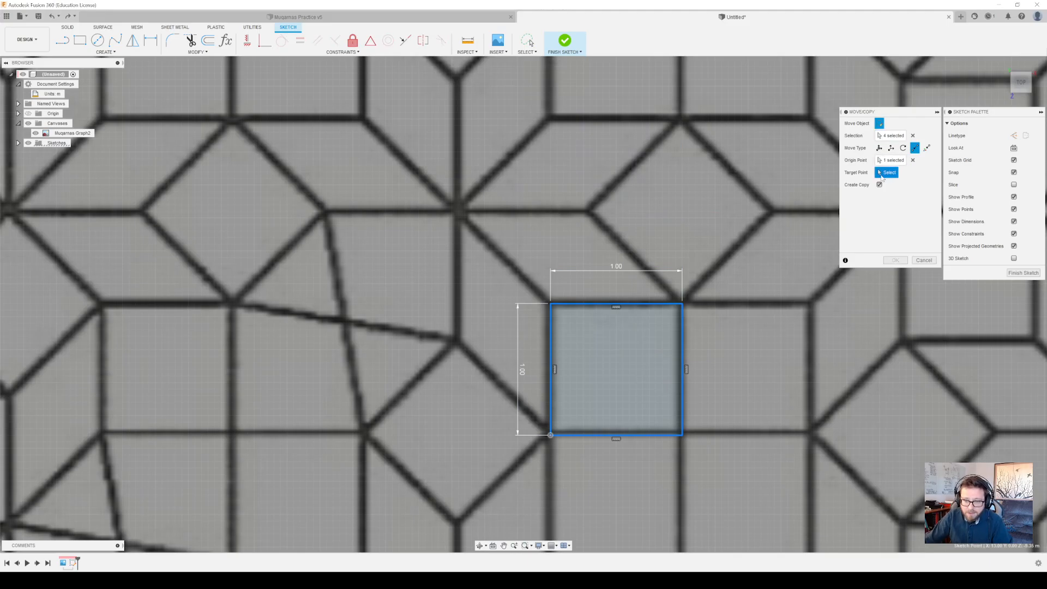
pyautogui.click(682, 303)
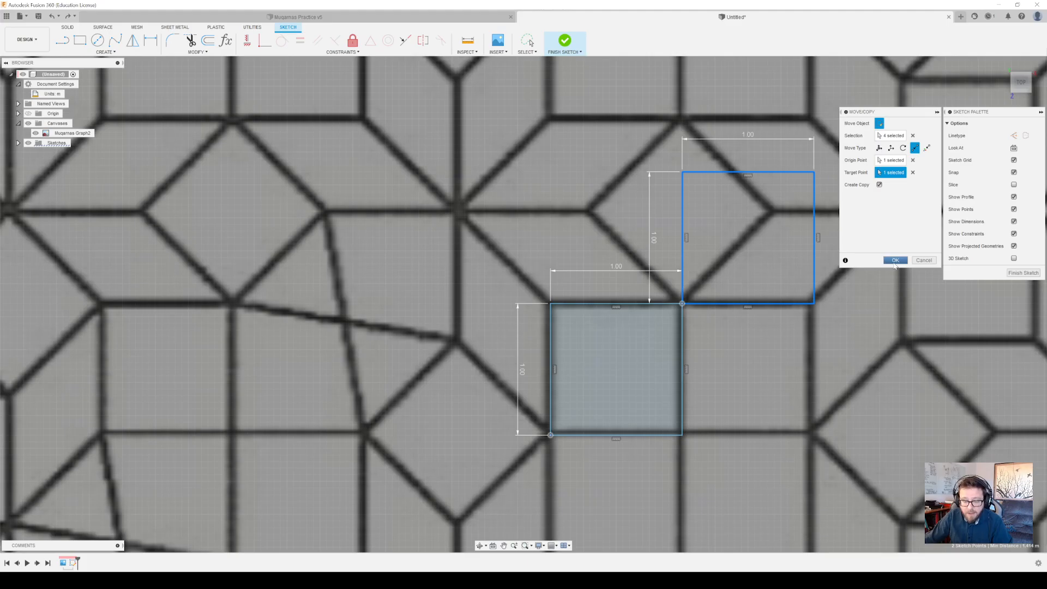
# Rotate the copied square 45 degrees about the corner it shares with the original, so it covers the diamond tile
pyautogui.click(890, 148)
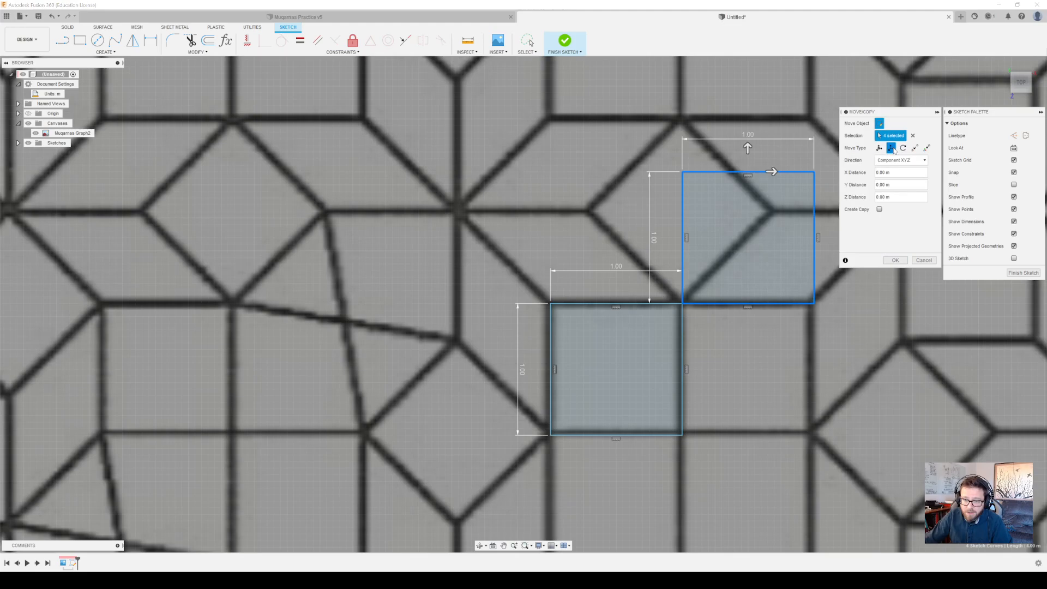
pyautogui.click(878, 147)
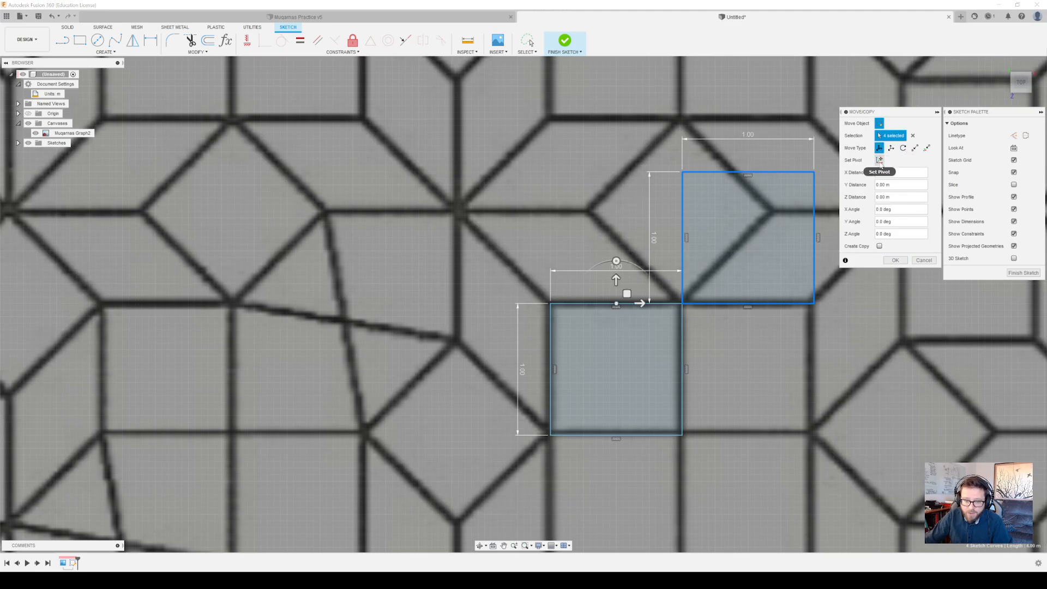
pyautogui.click(879, 160)
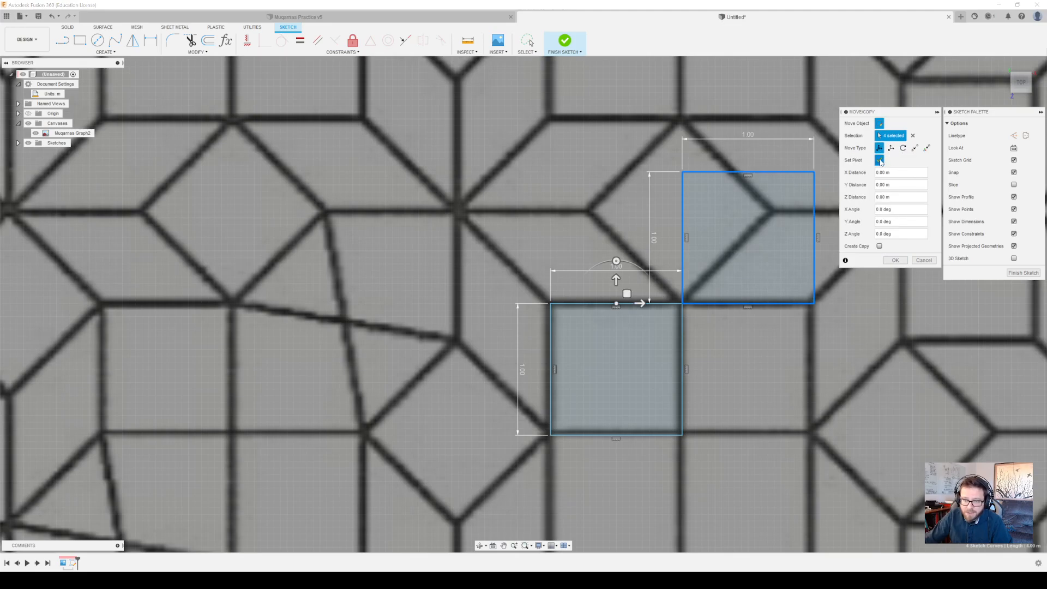
pyautogui.click(682, 303)
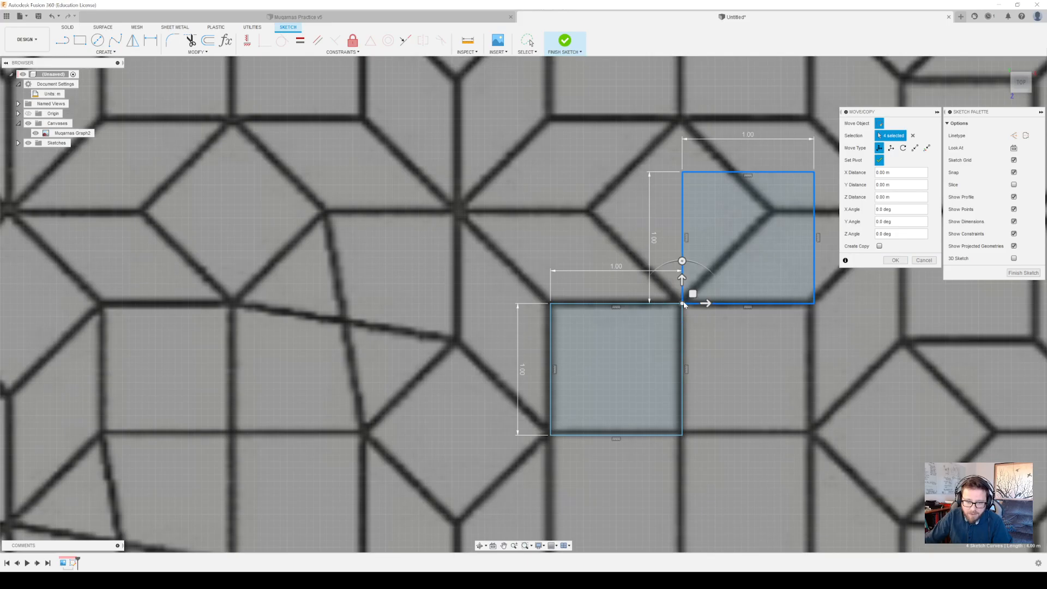
pyautogui.click(682, 261)
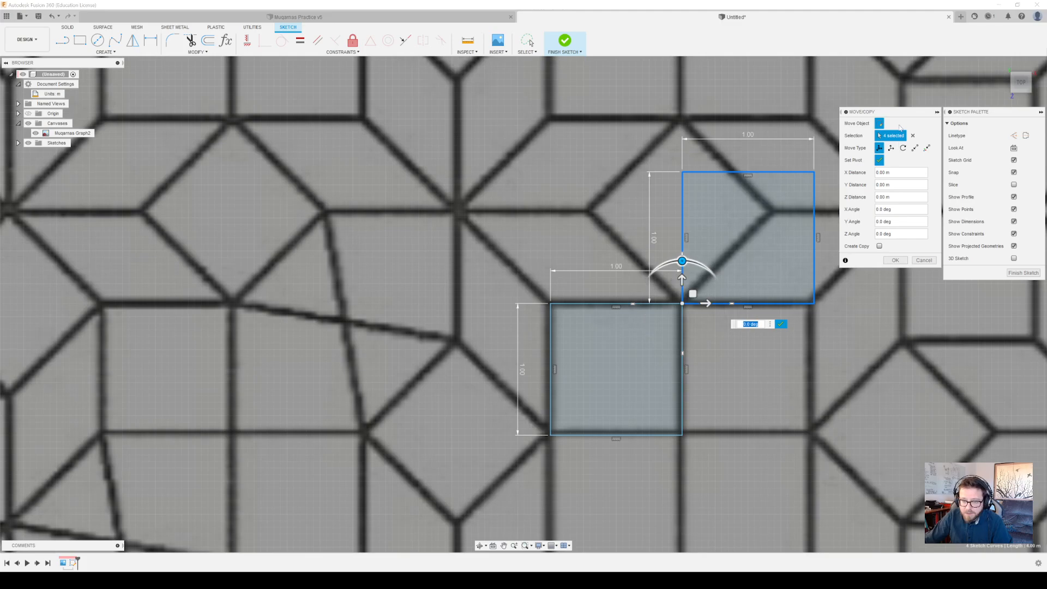
pyautogui.click(879, 161)
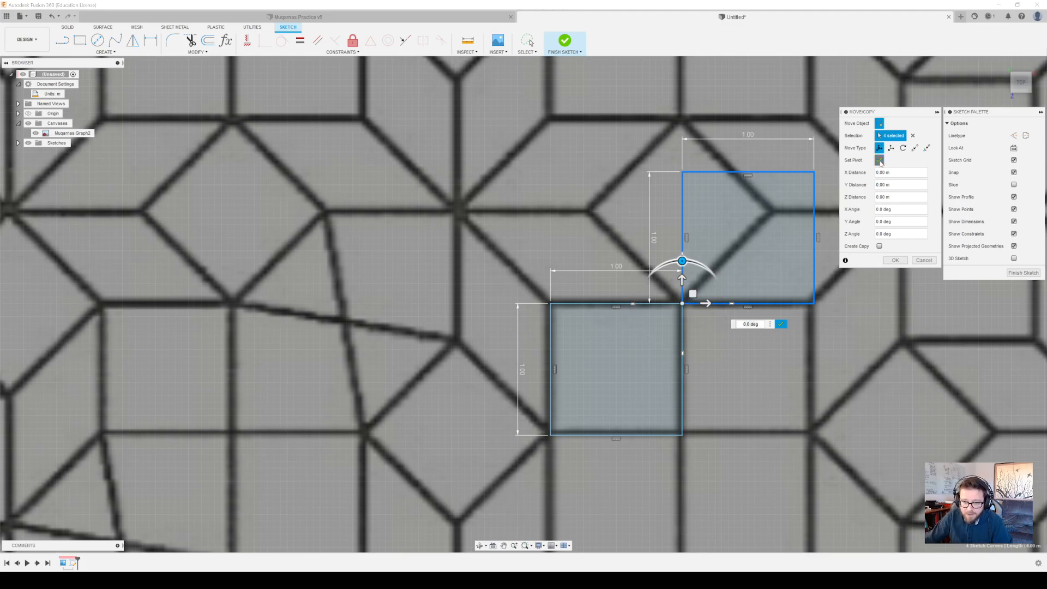
pyautogui.moveTo(685, 261); pyautogui.dragTo(651, 273)
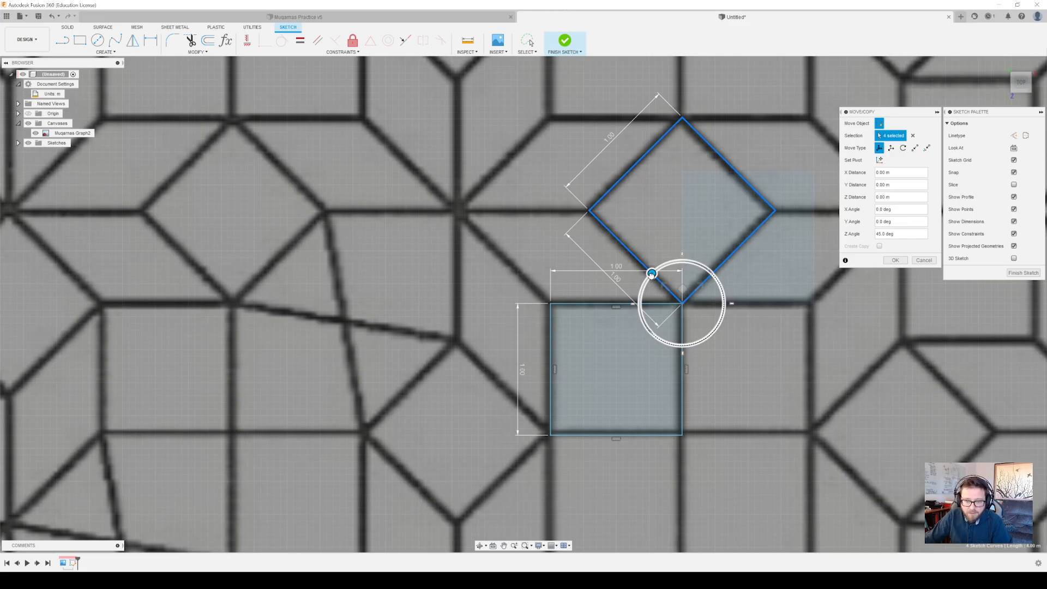
pyautogui.moveTo(651, 274); pyautogui.dragTo(651, 273)
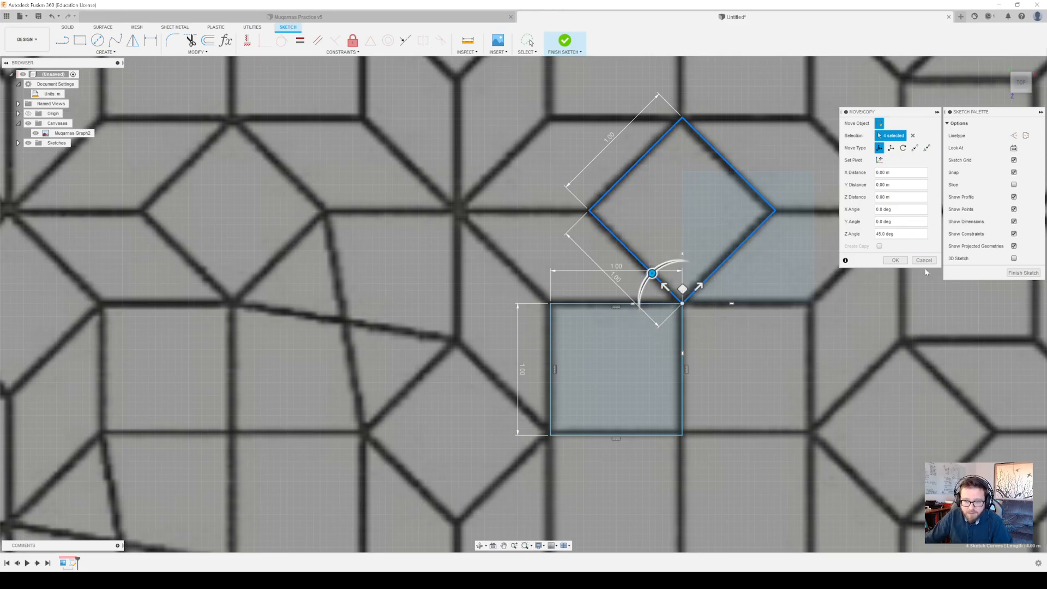
pyautogui.click(895, 260)
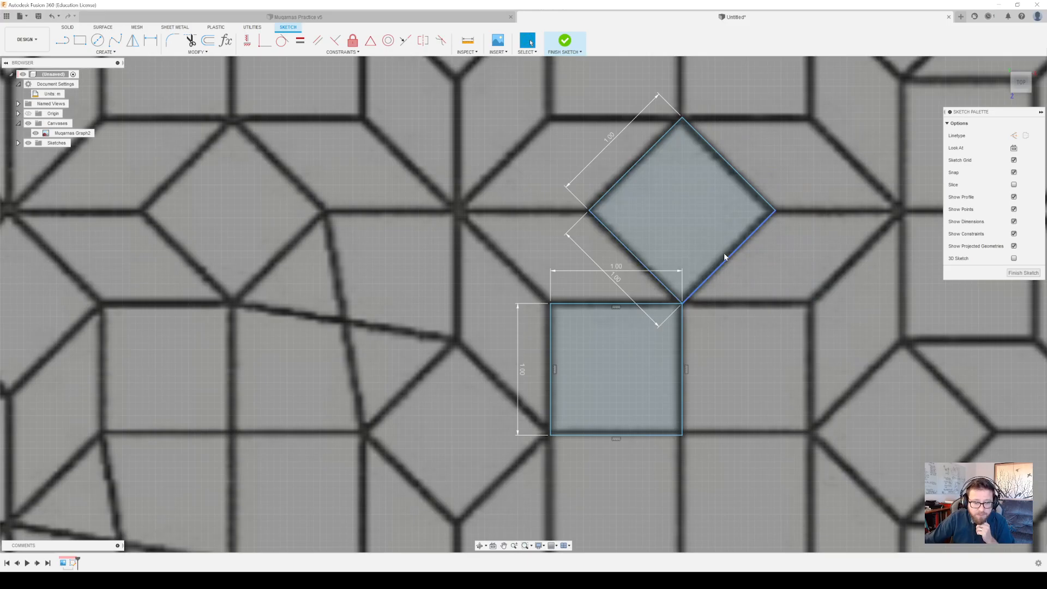
# Mirror the other three edges of the original square across its right edge to make an adjoining square
pyautogui.doubleClick(571, 305)
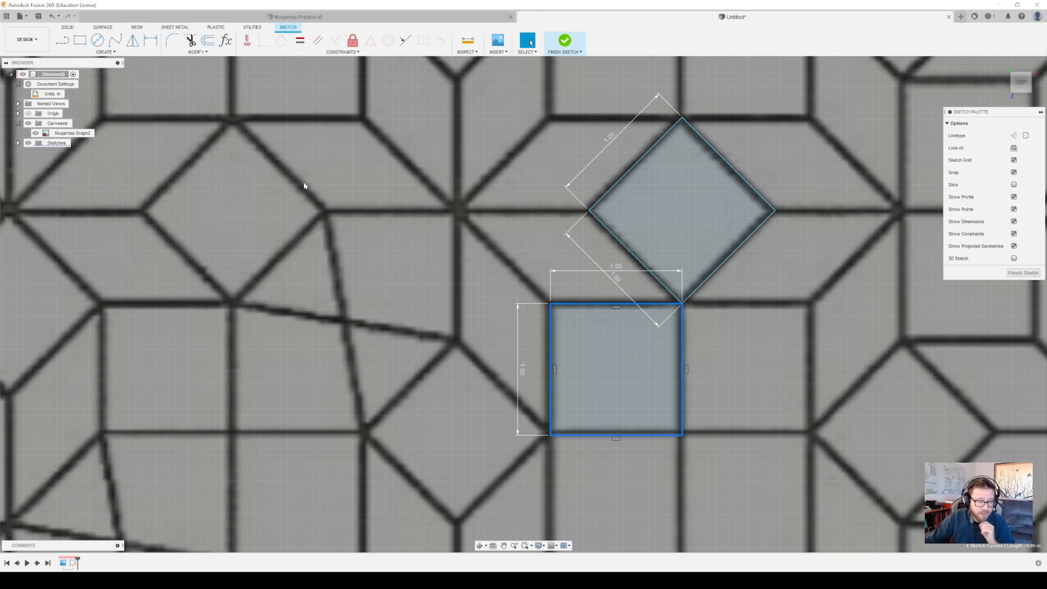
pyautogui.click(133, 40)
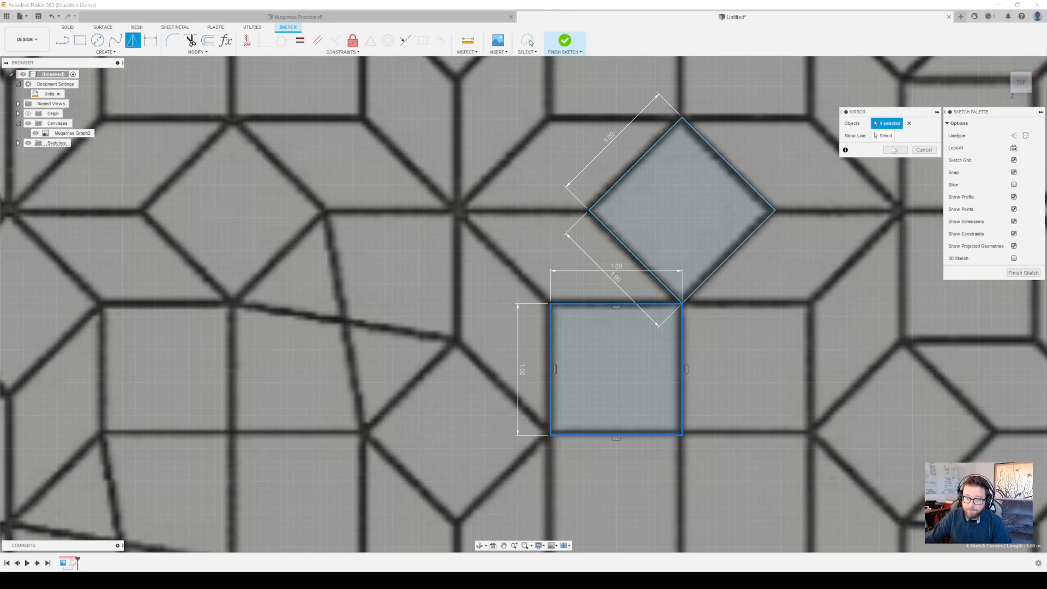
pyautogui.click(682, 360)
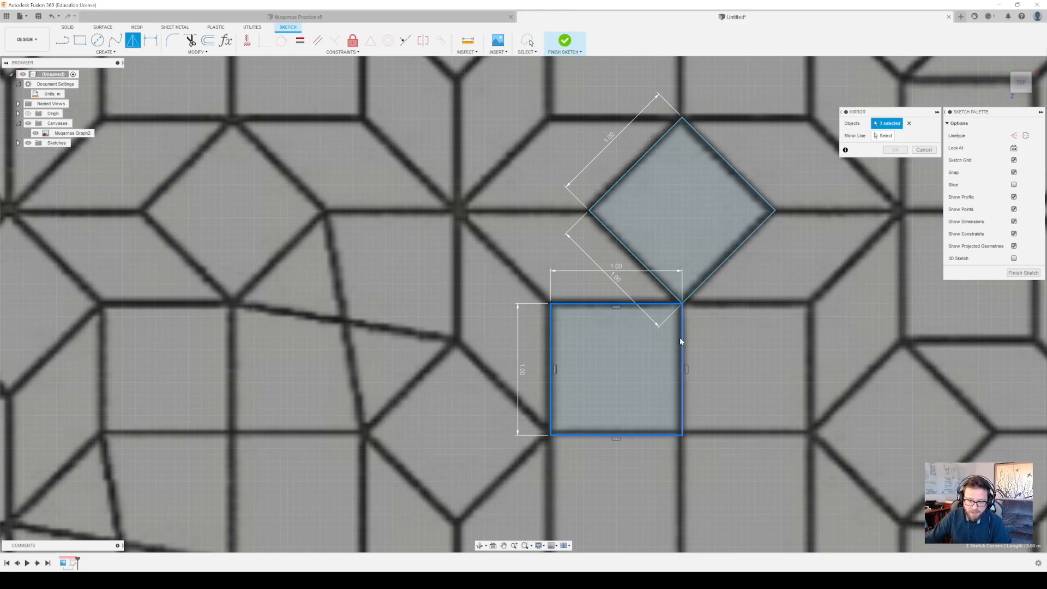
pyautogui.click(885, 137)
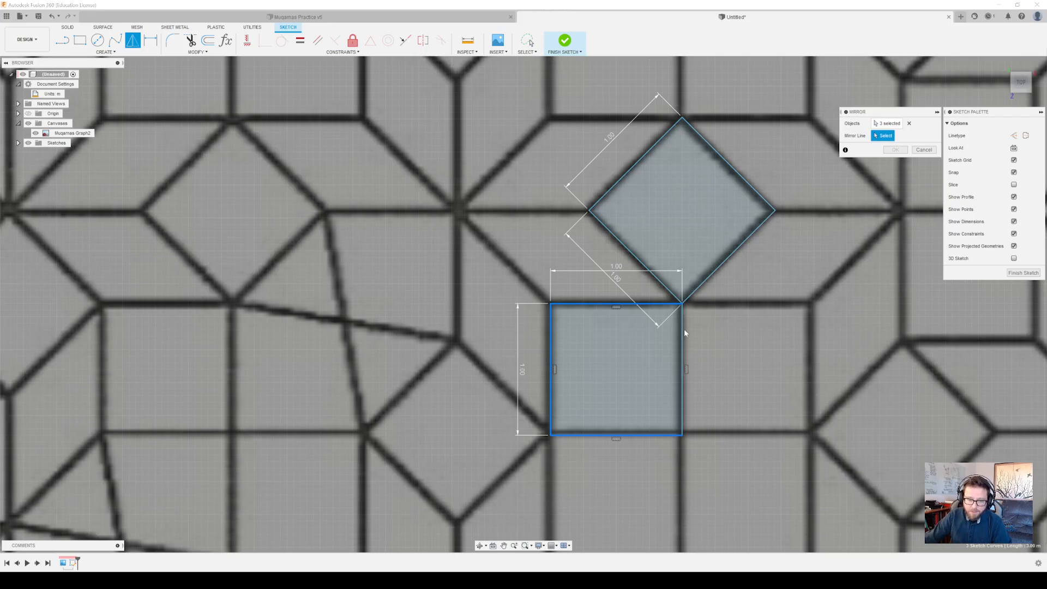
pyautogui.click(682, 329)
pyautogui.click(895, 149)
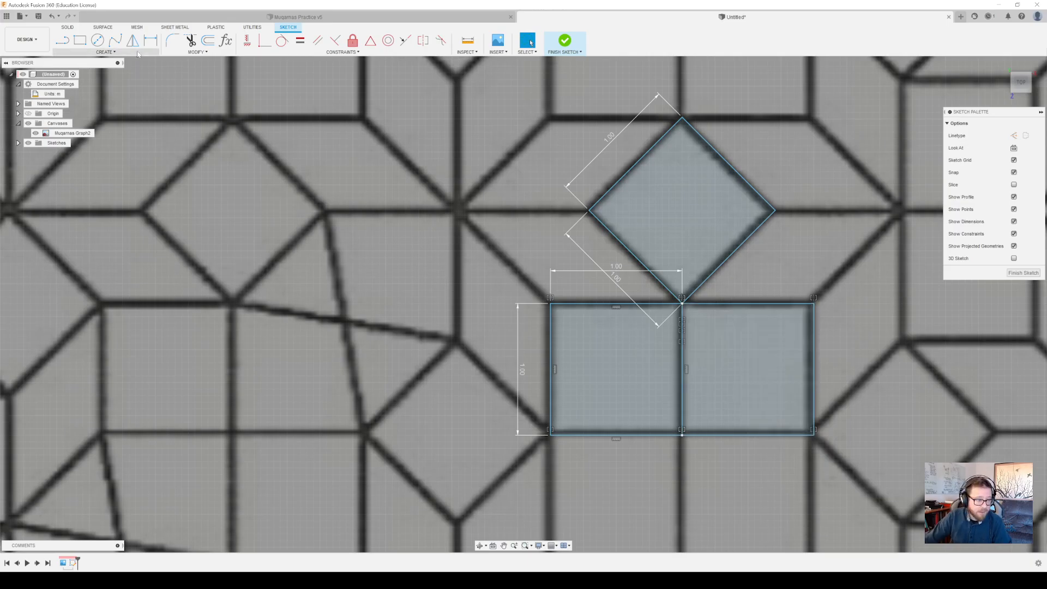
# Sketch the parallelogram tile's rough slanted and top edges, from the right square's upper-right corner round to the diamond's right corner
pyautogui.press('l')
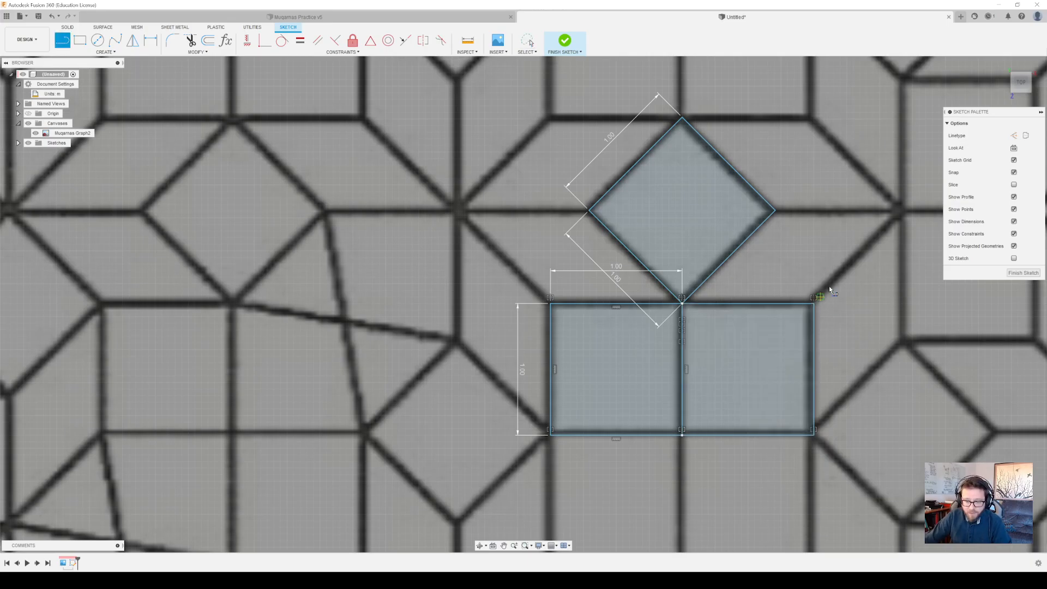
pyautogui.click(827, 290)
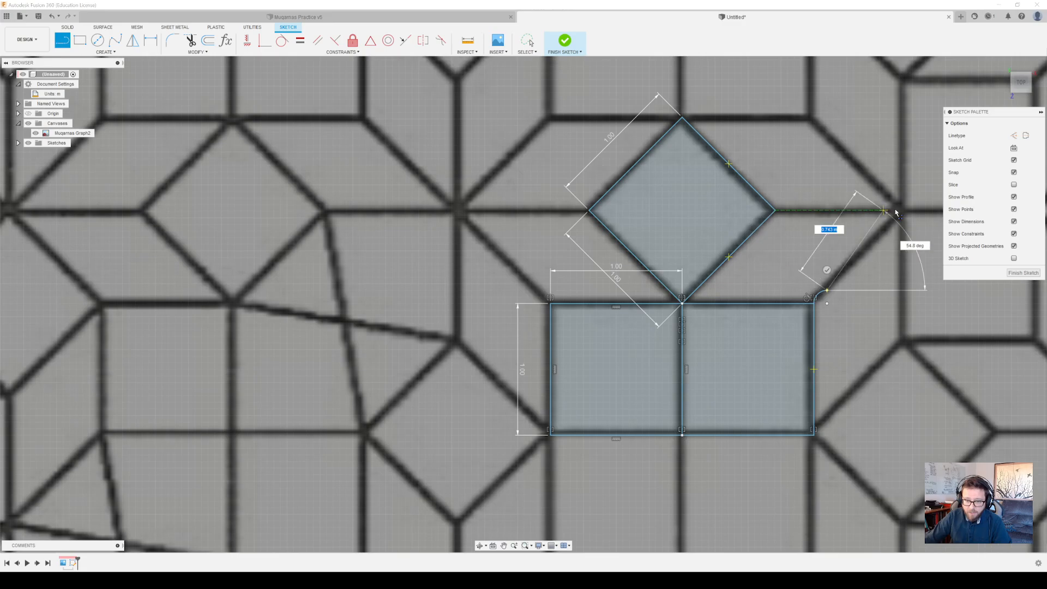
pyautogui.click(938, 210)
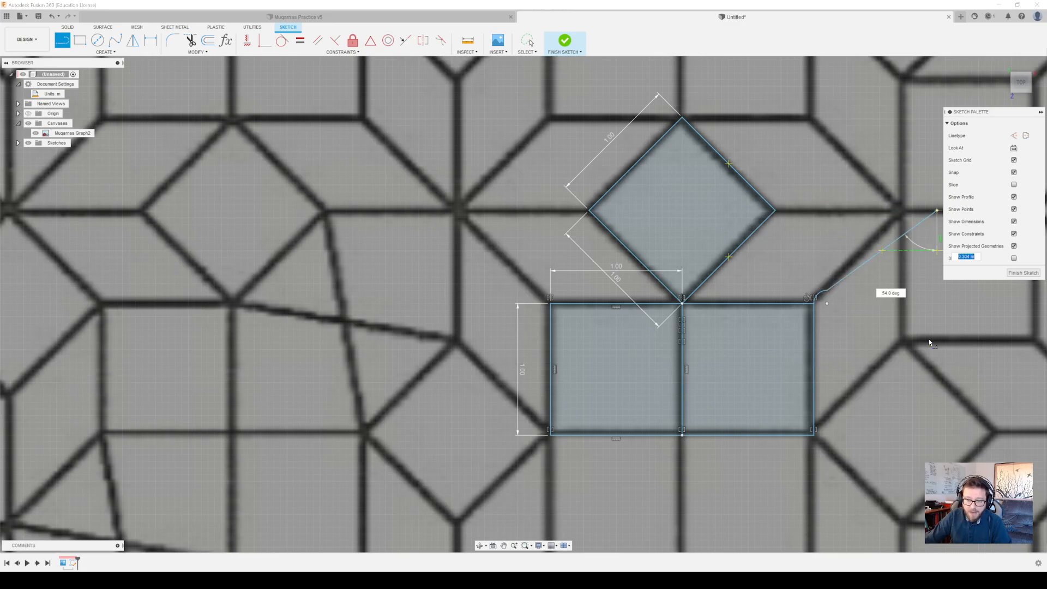
pyautogui.click(774, 211)
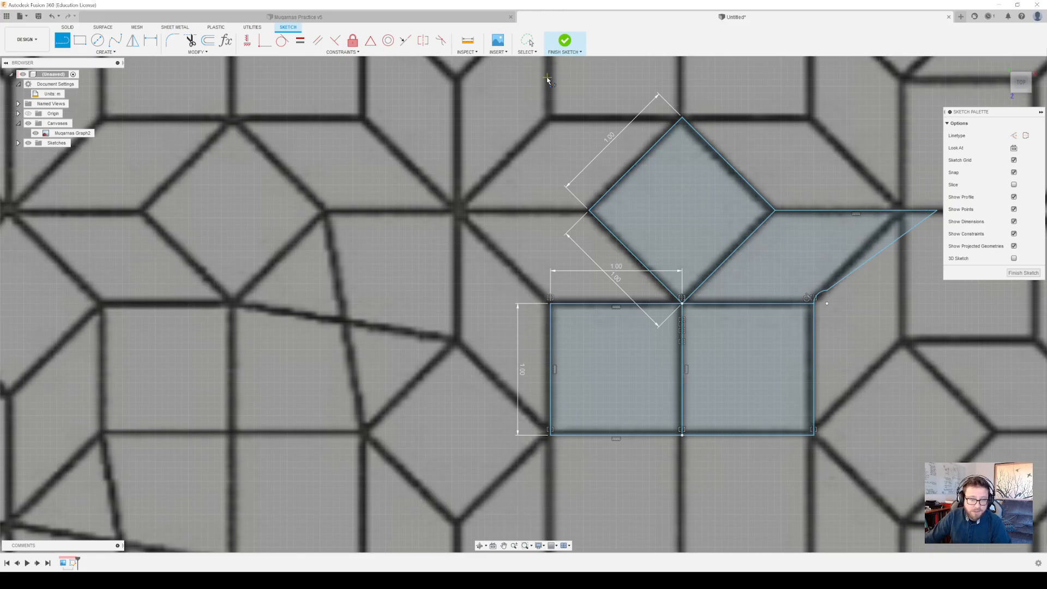
# Delete the small stray arc and attach the slanted line's lower end to the right square's upper-right corner
pyautogui.click(527, 41)
pyautogui.click(817, 294)
pyautogui.press('Delete')
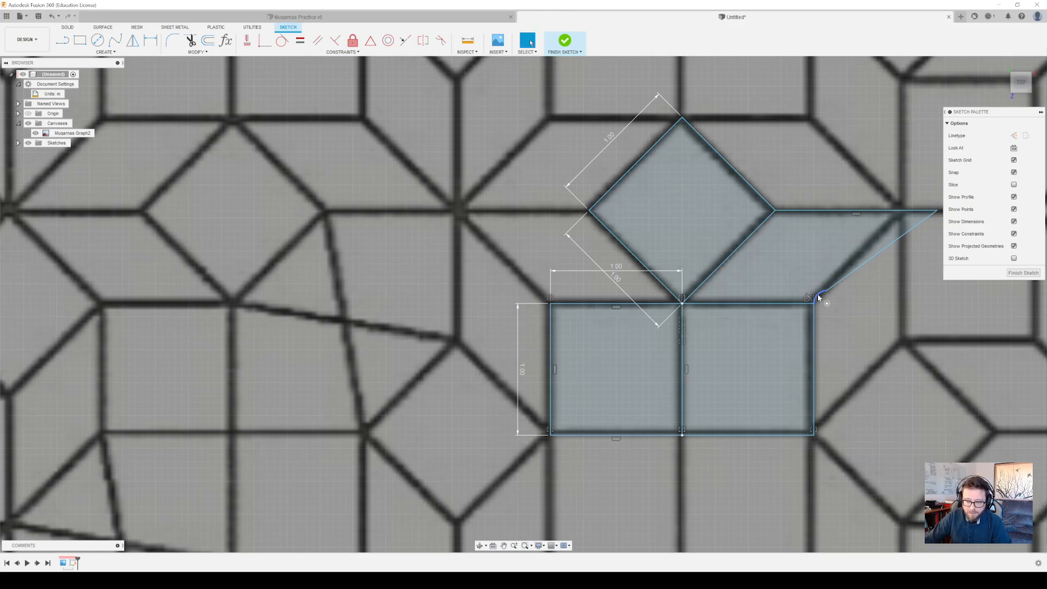
pyautogui.moveTo(827, 292); pyautogui.dragTo(813, 304)
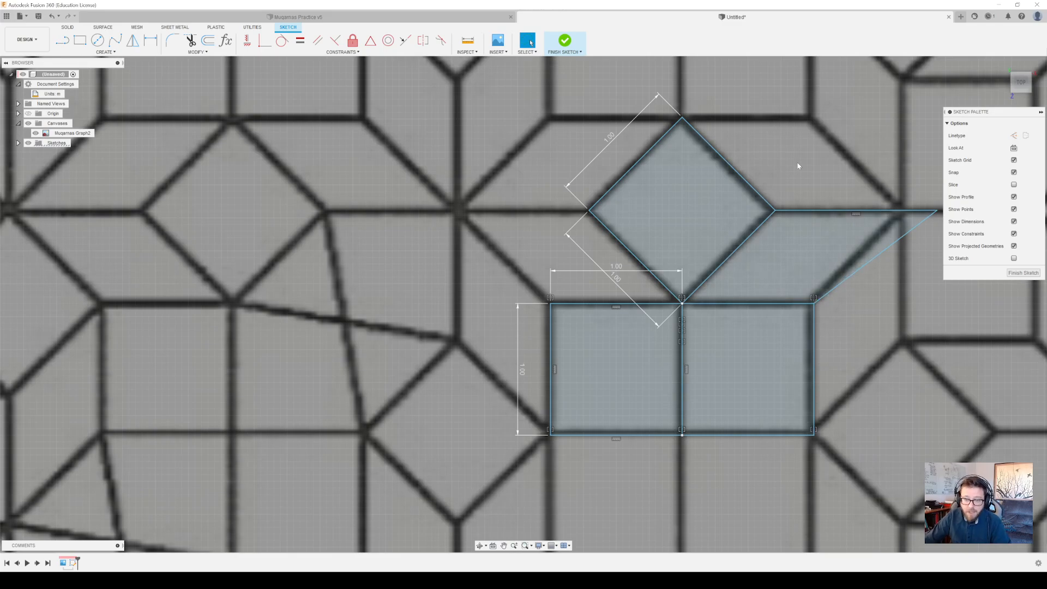
# Move the original square's width dimension closer to its edge, and make the parallelogram's slanted and top edges equal to the right square's sides
pyautogui.moveTo(851, 337); pyautogui.dragTo(772, 352, button='middle')
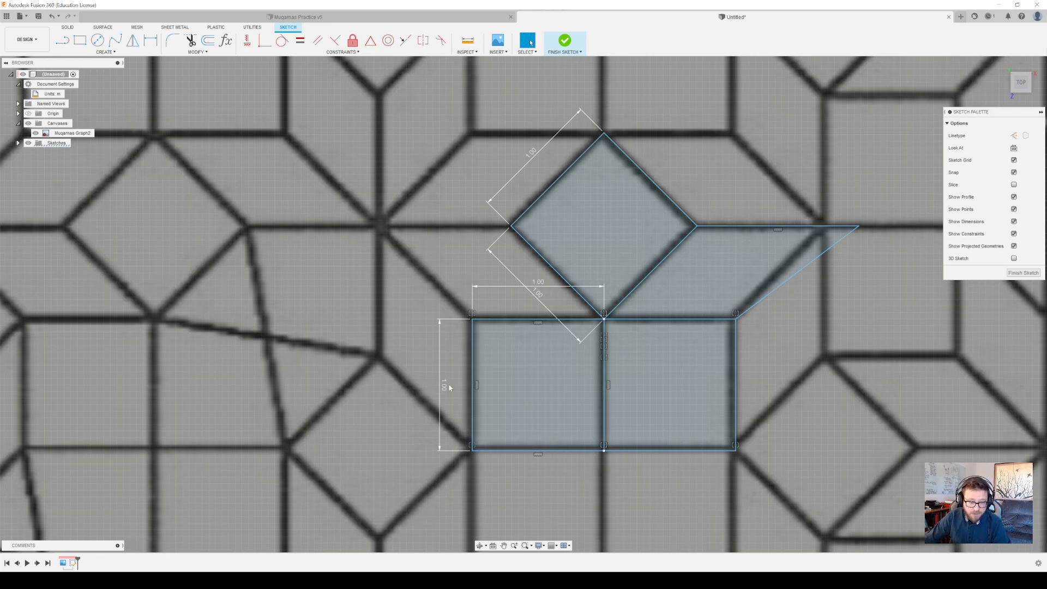
pyautogui.moveTo(537, 289); pyautogui.dragTo(538, 303)
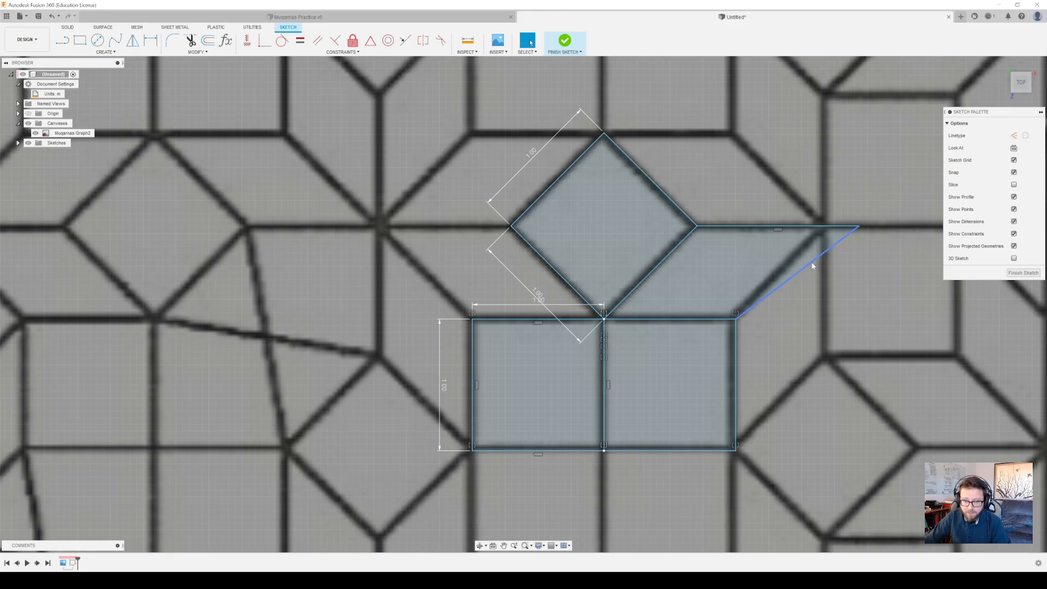
pyautogui.click(812, 265)
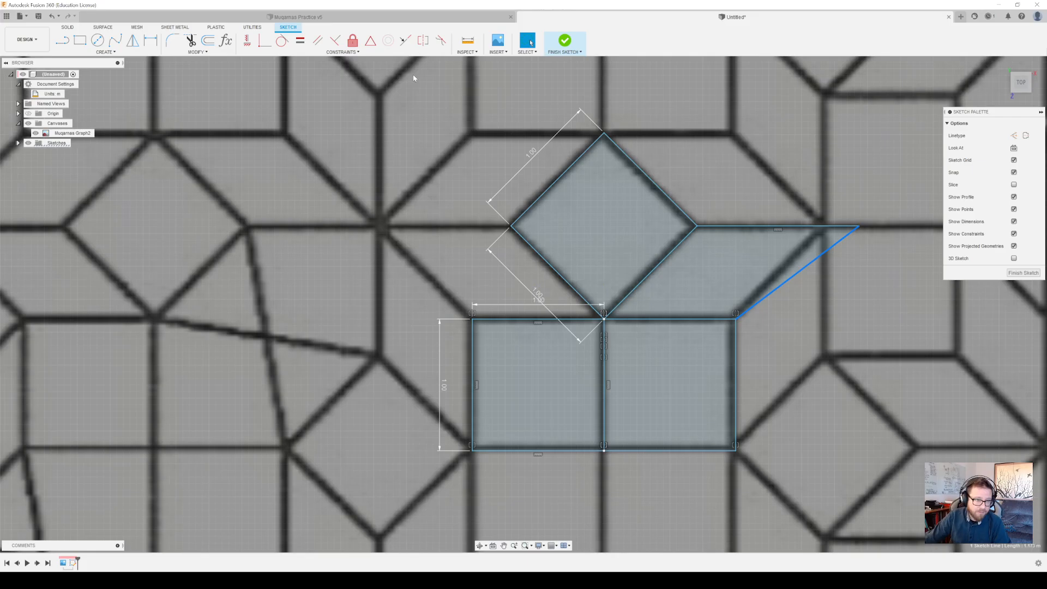
pyautogui.click(300, 42)
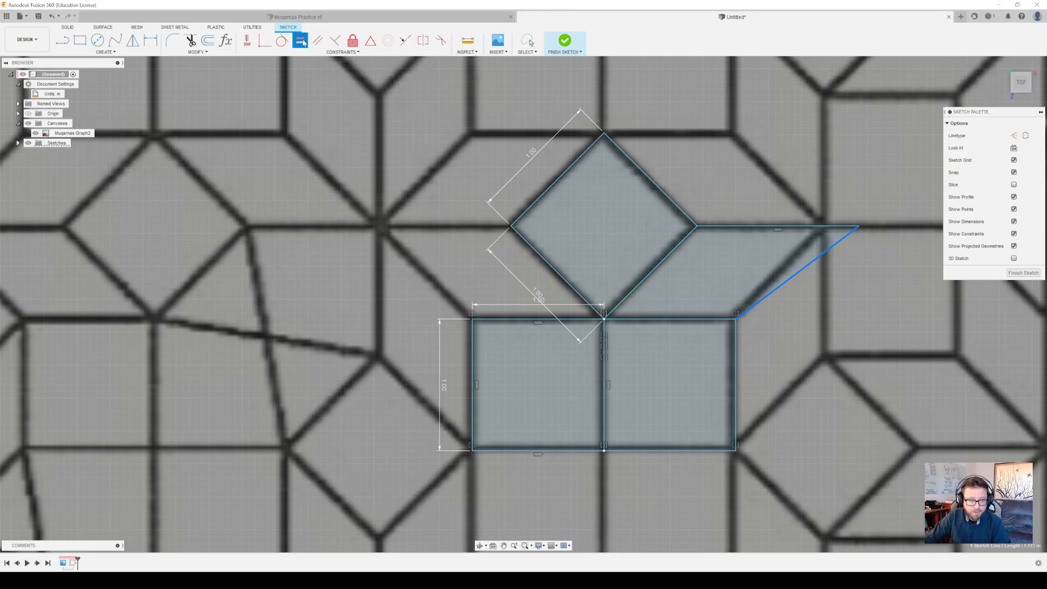
pyautogui.click(737, 392)
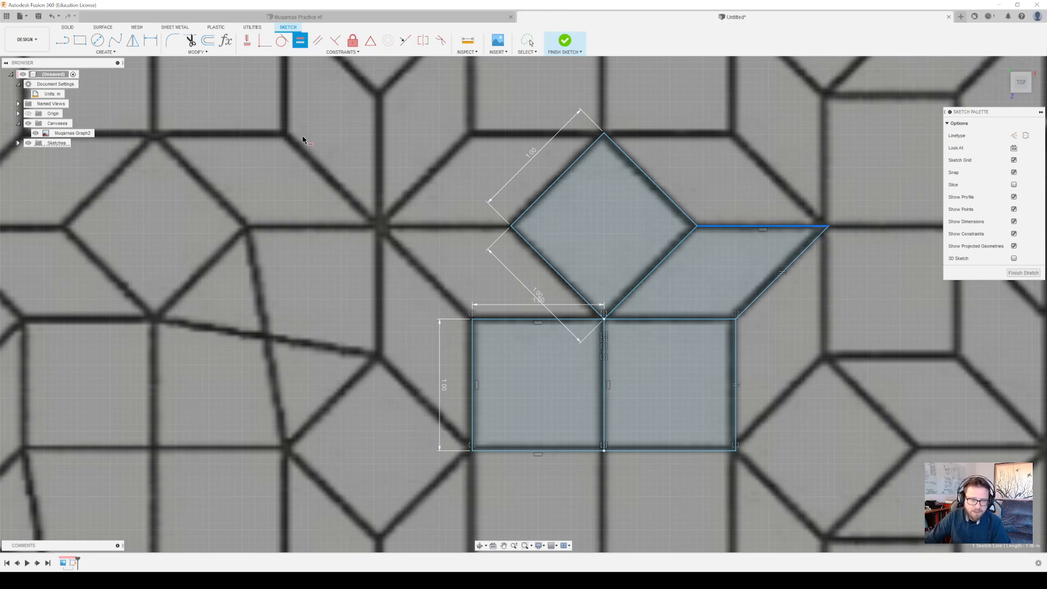
pyautogui.click(694, 321)
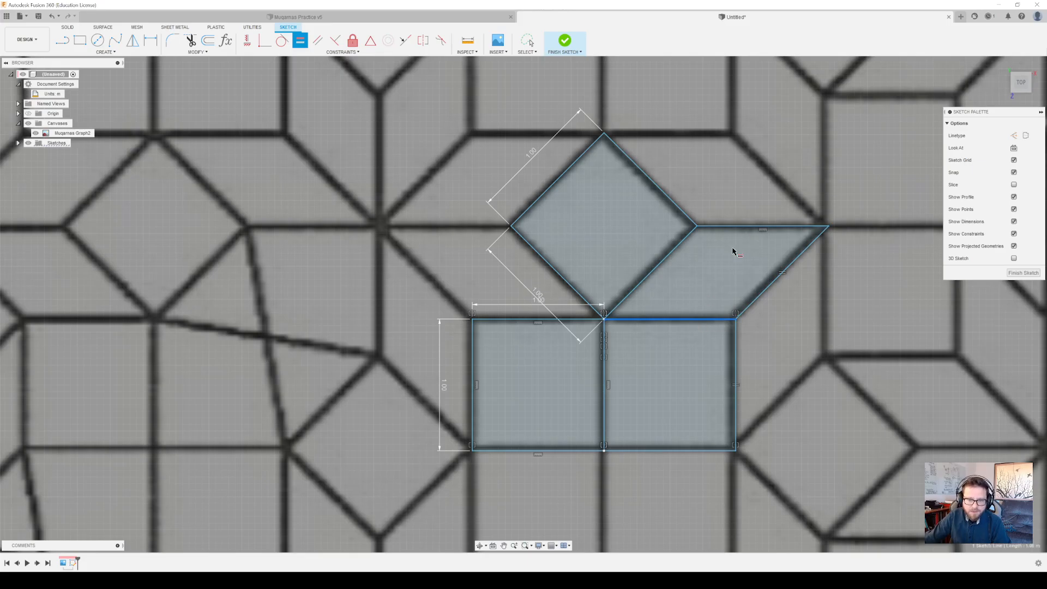
pyautogui.click(741, 227)
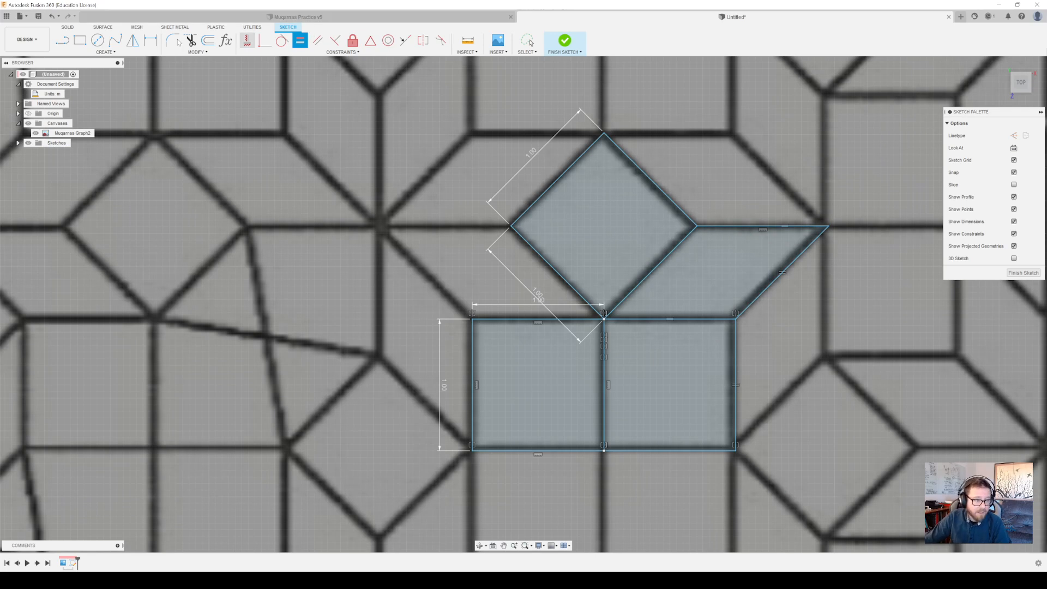
# Draw the diamond's vertical diagonal from its bottom corner to its top corner and convert it to a construction line
pyautogui.press('l')
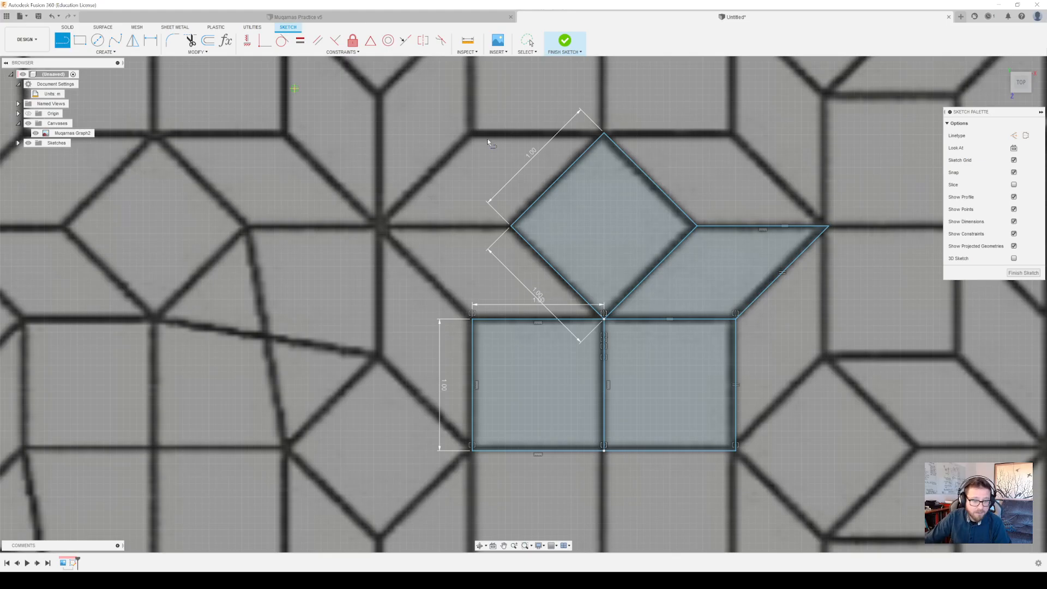
pyautogui.click(604, 315)
pyautogui.click(604, 134)
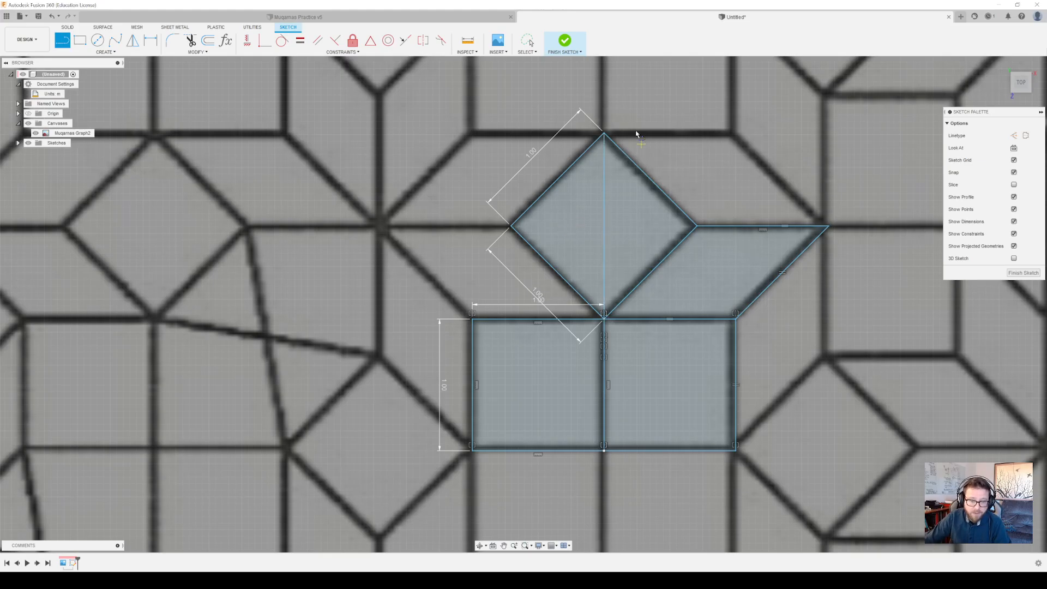
pyautogui.click(528, 41)
pyautogui.click(603, 180)
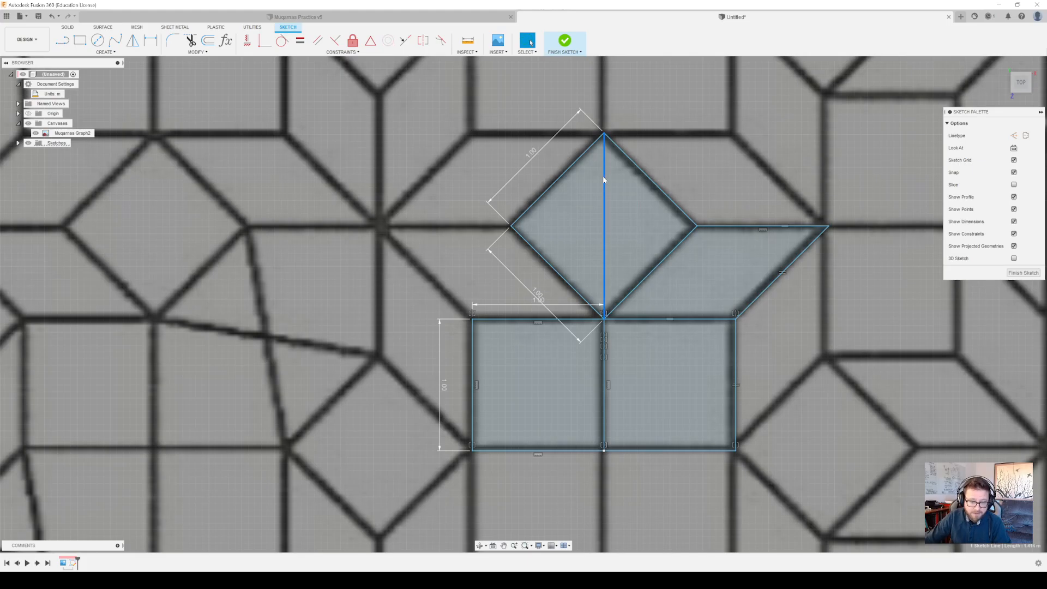
pyautogui.press('x')
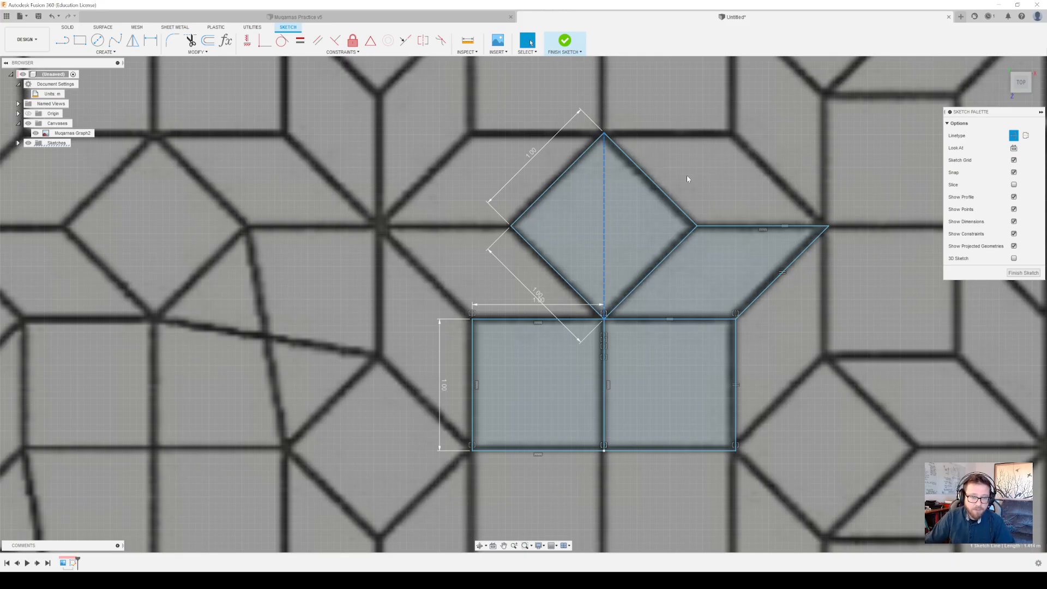
# Mirror the parallelogram's top and slanted edges across the diamond's vertical construction line
pyautogui.moveTo(686, 175)
pyautogui.mouseDown(button='middle')
pyautogui.moveTo(708, 310)
pyautogui.moveTo(699, 337)
pyautogui.mouseUp(button='middle')
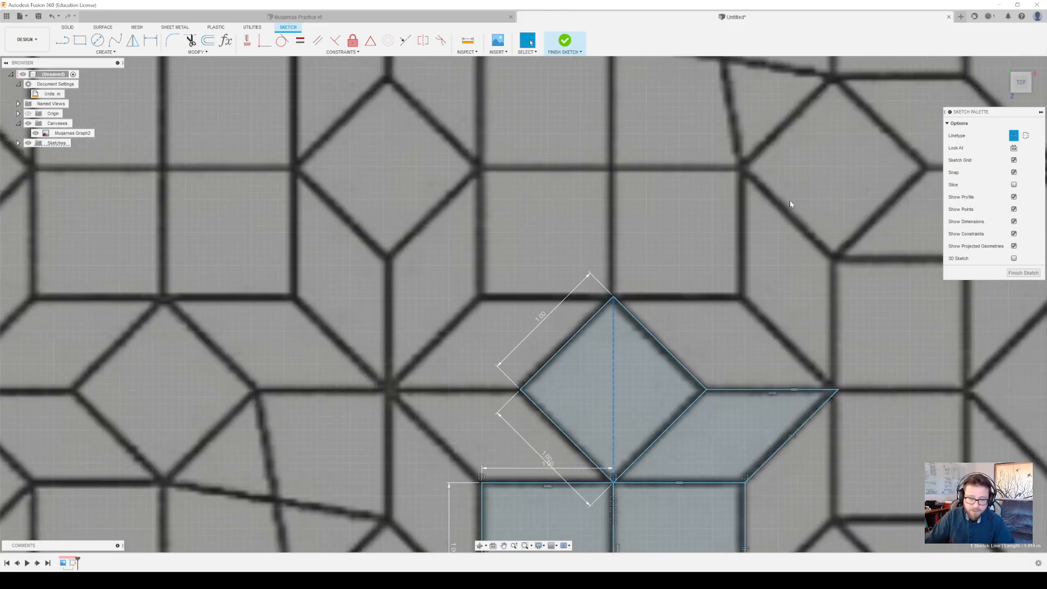
pyautogui.moveTo(734, 270); pyautogui.dragTo(719, 77, button='middle')
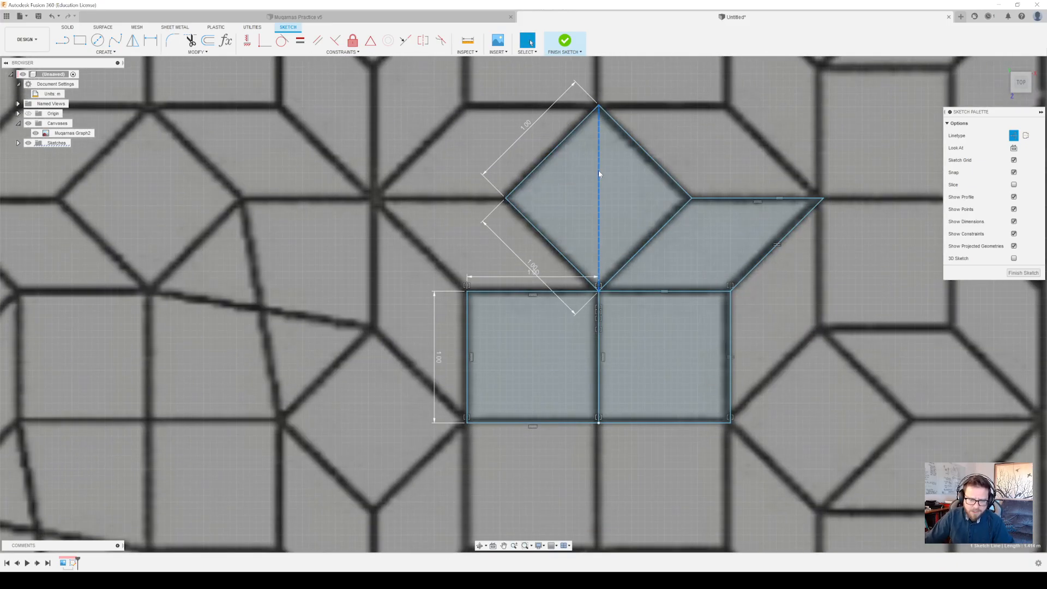
pyautogui.moveTo(741, 159)
pyautogui.mouseDown()
pyautogui.moveTo(852, 255)
pyautogui.moveTo(867, 287)
pyautogui.mouseUp()
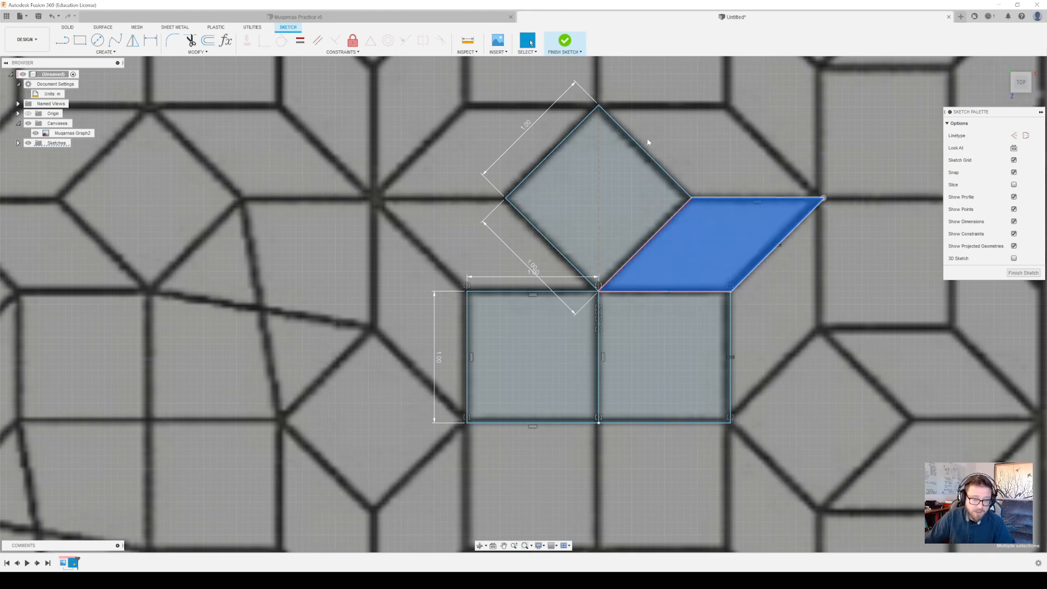
pyautogui.click(752, 198)
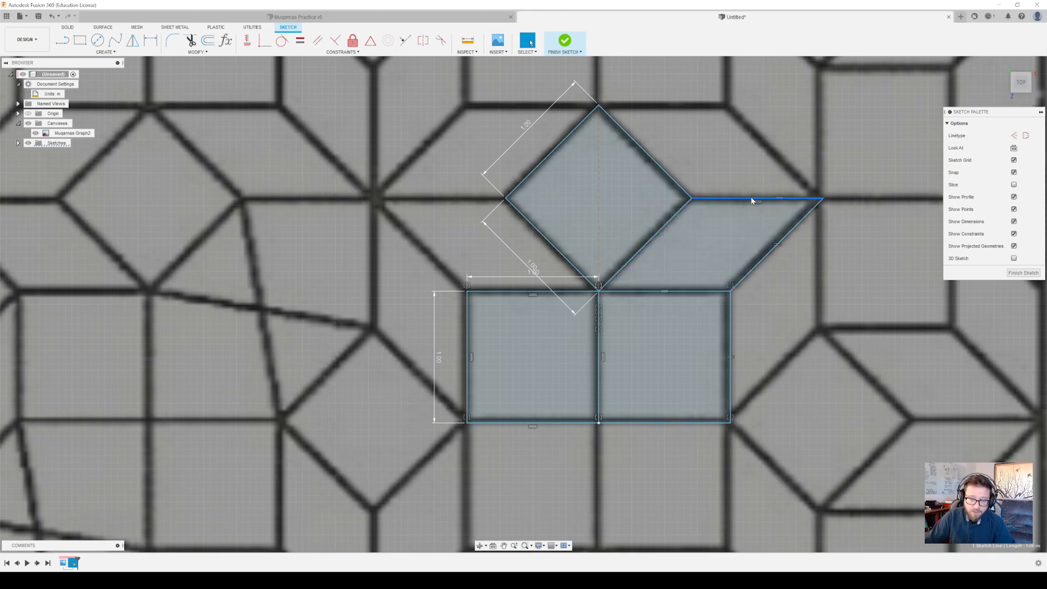
pyautogui.keyDown('shift'); pyautogui.click(770, 255); pyautogui.keyUp('shift')
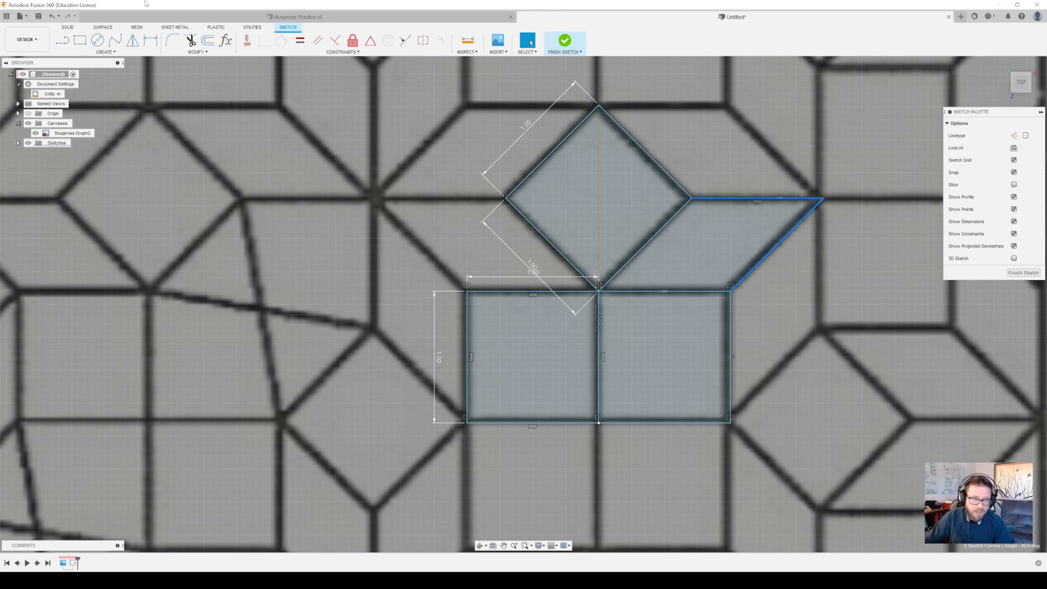
pyautogui.click(133, 41)
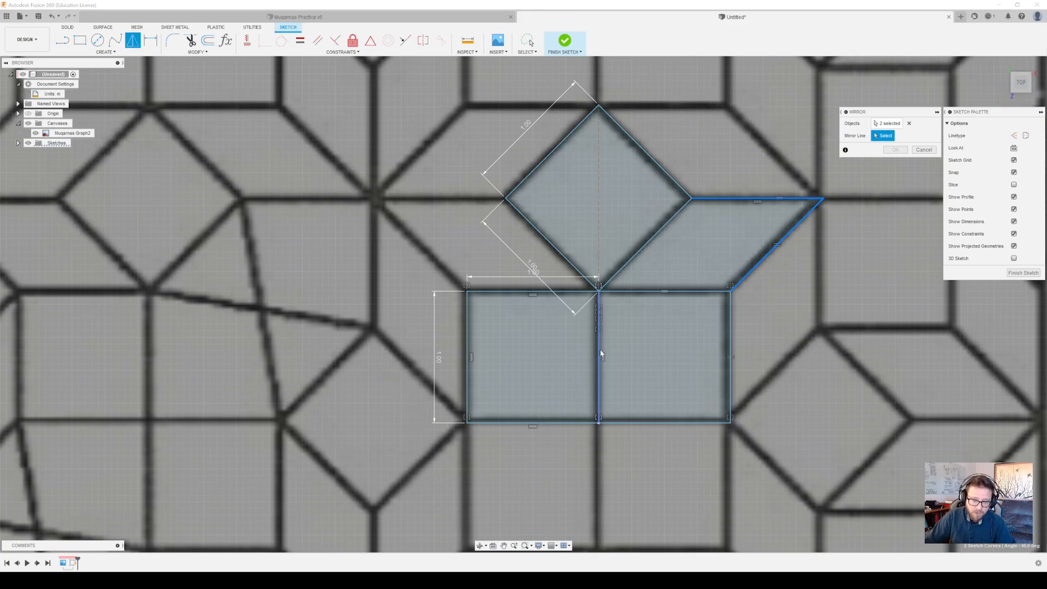
pyautogui.click(599, 248)
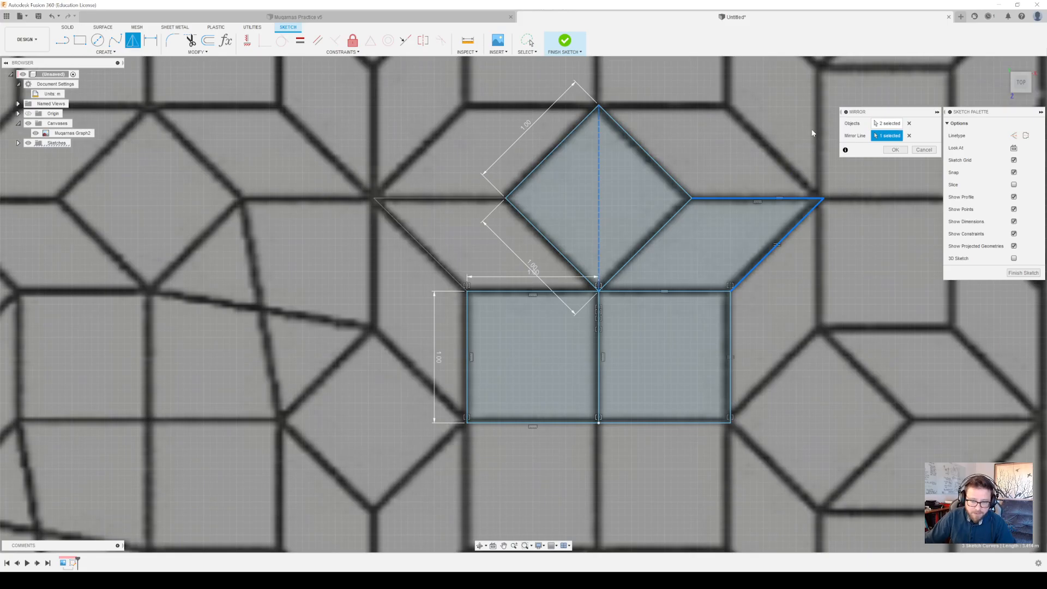
pyautogui.click(895, 149)
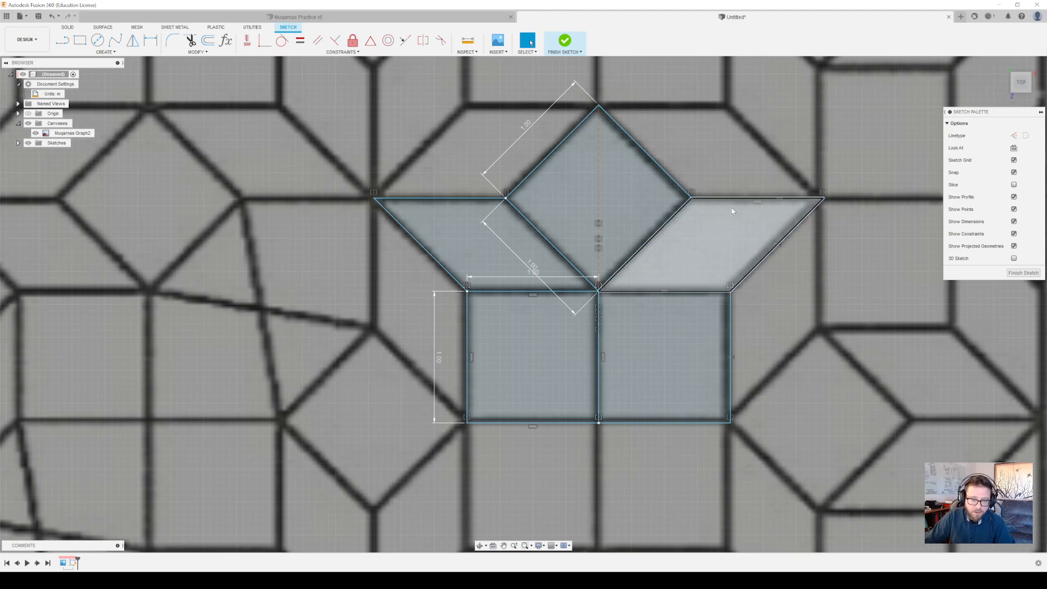
# Mirror both parallelograms' outer slanted edges and the squares' top edges across the right parallelogram's horizontal top edge
pyautogui.click(412, 239)
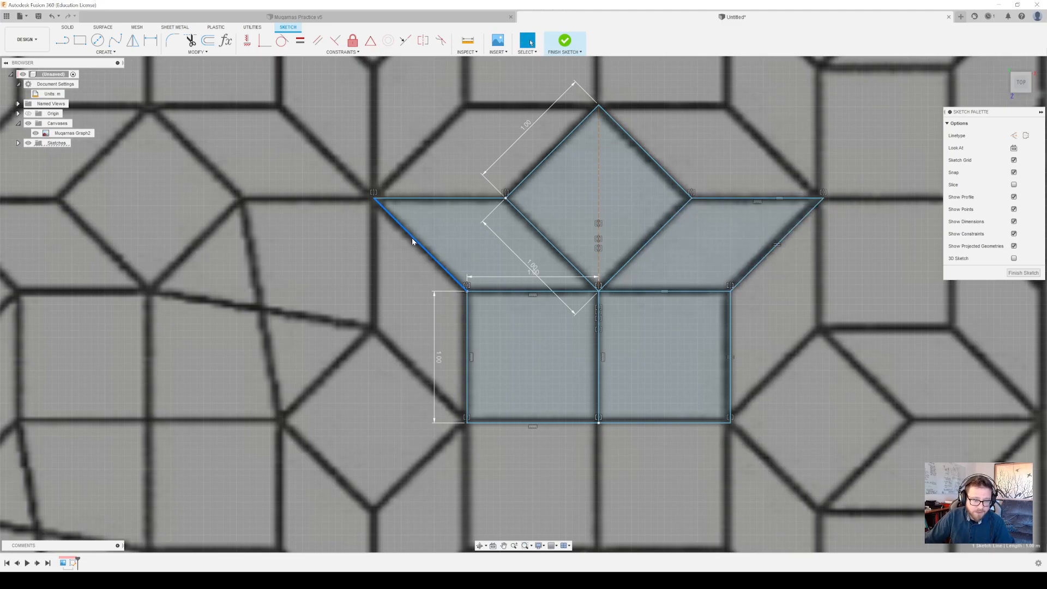
pyautogui.keyDown('shift'); pyautogui.click(514, 293); pyautogui.keyUp('shift')
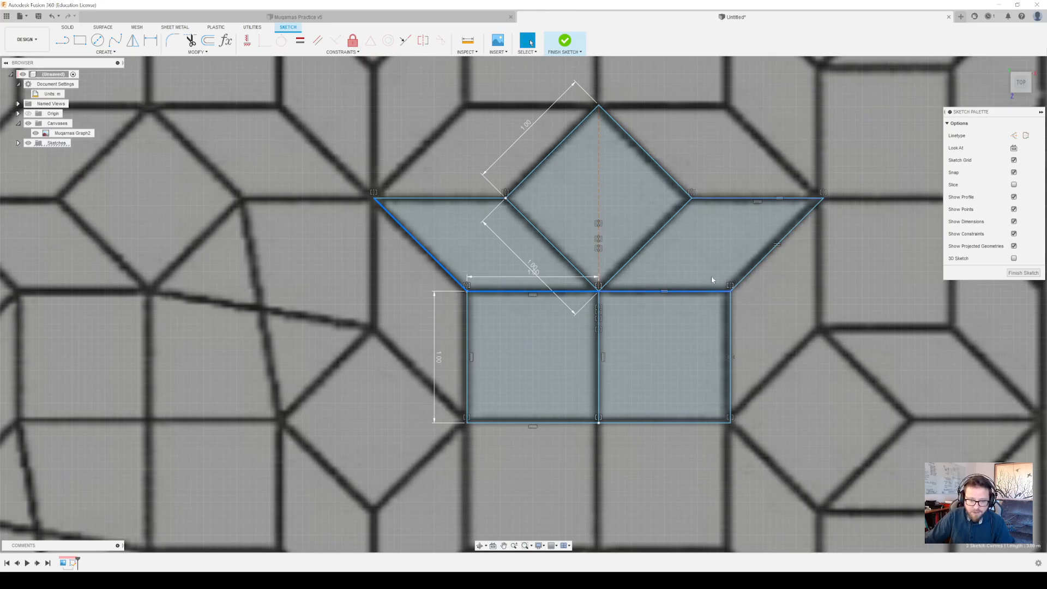
pyautogui.keyDown('shift'); pyautogui.click(775, 250); pyautogui.keyUp('shift')
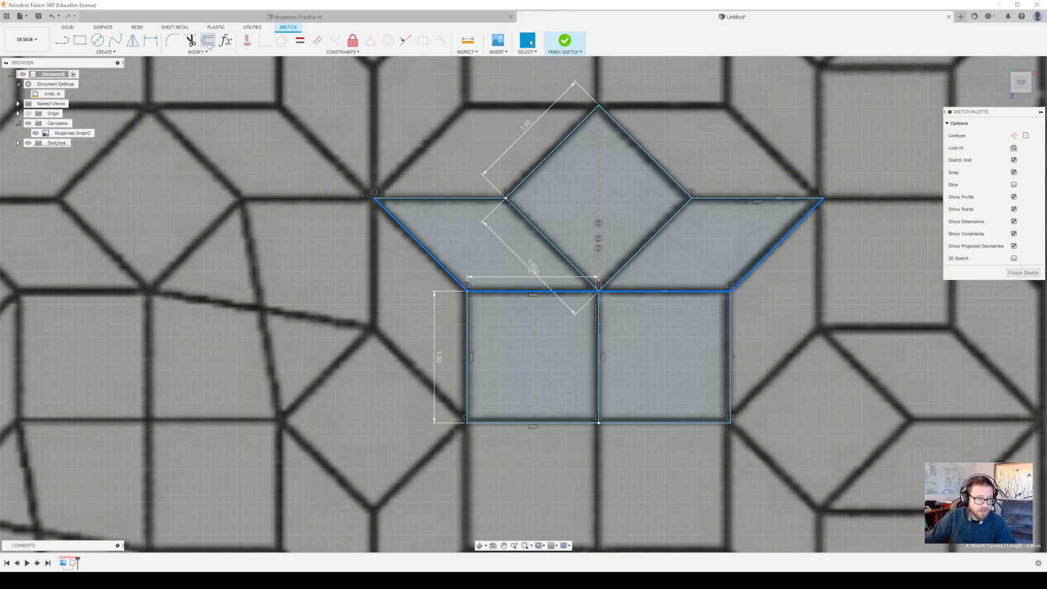
pyautogui.click(132, 40)
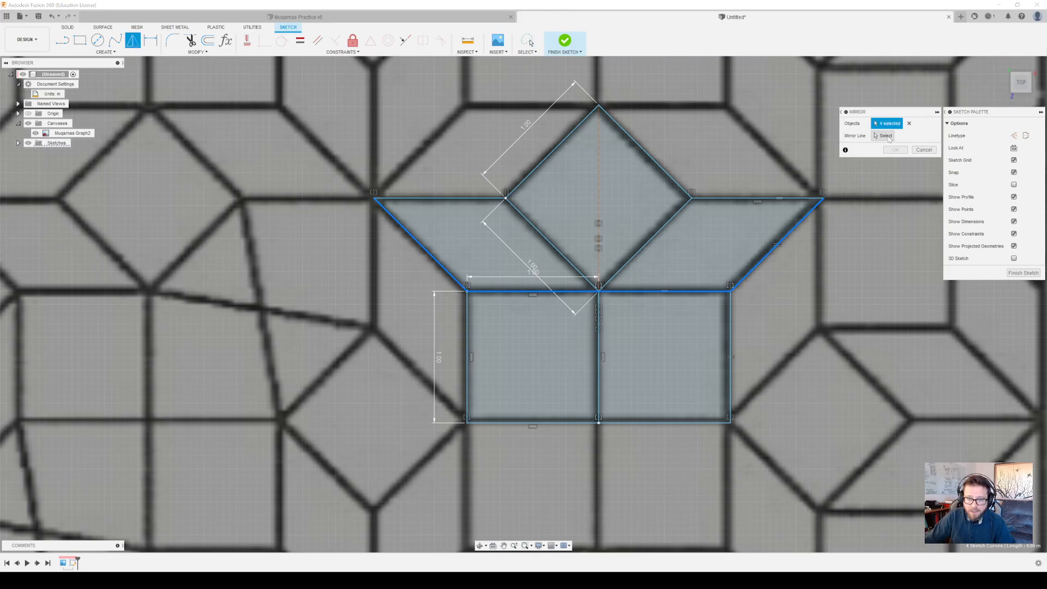
pyautogui.click(709, 199)
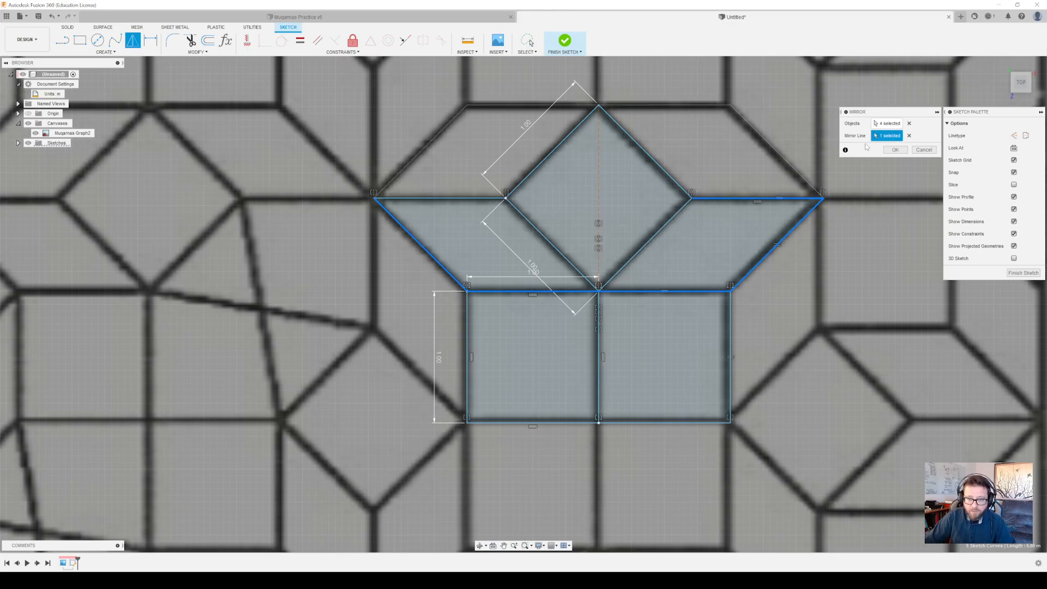
pyautogui.click(894, 149)
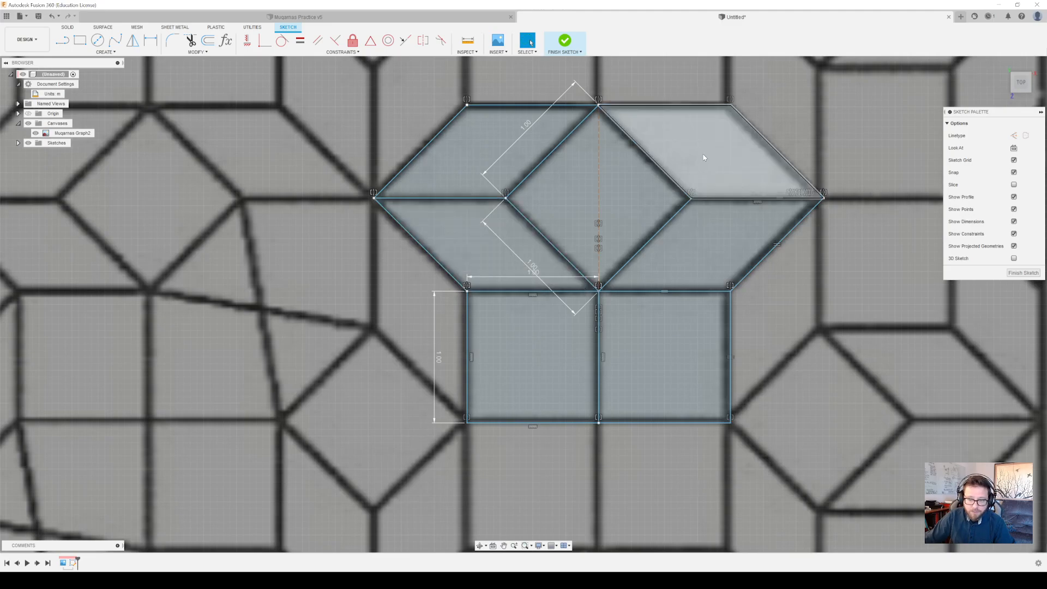
# Save the traced sketch design as 2D Video Practice and close it, returning to the Muqarnas Practice design
pyautogui.scroll(3, 676, 250)
pyautogui.scroll(-8, 670, 251)
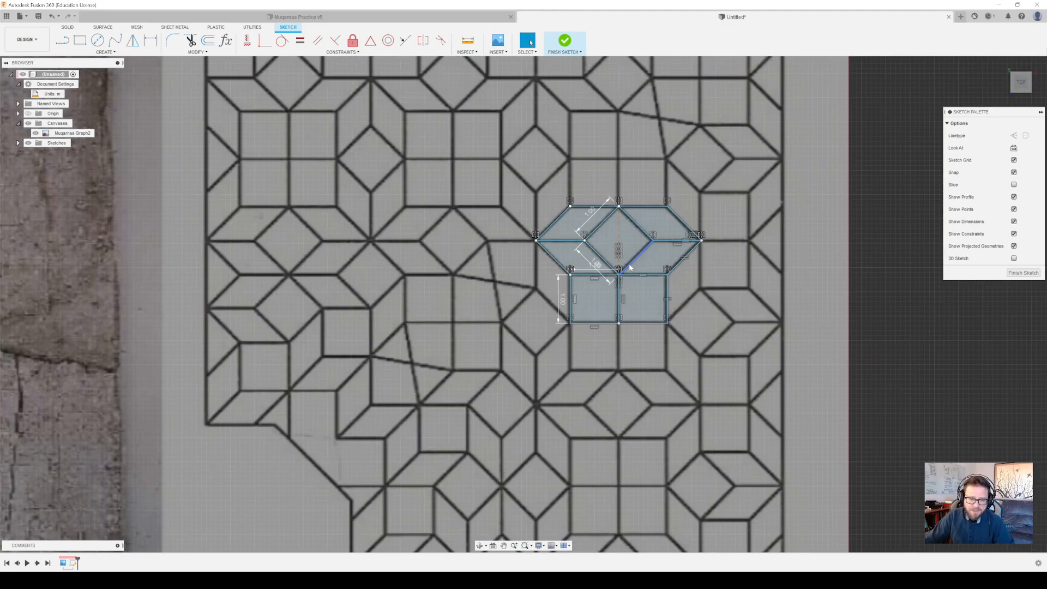
pyautogui.moveTo(630, 267)
pyautogui.mouseDown(button='middle')
pyautogui.moveTo(692, 287)
pyautogui.moveTo(616, 270)
pyautogui.mouseUp(button='middle')
pyautogui.scroll(3, 697, 266)
pyautogui.scroll(2, 618, 271)
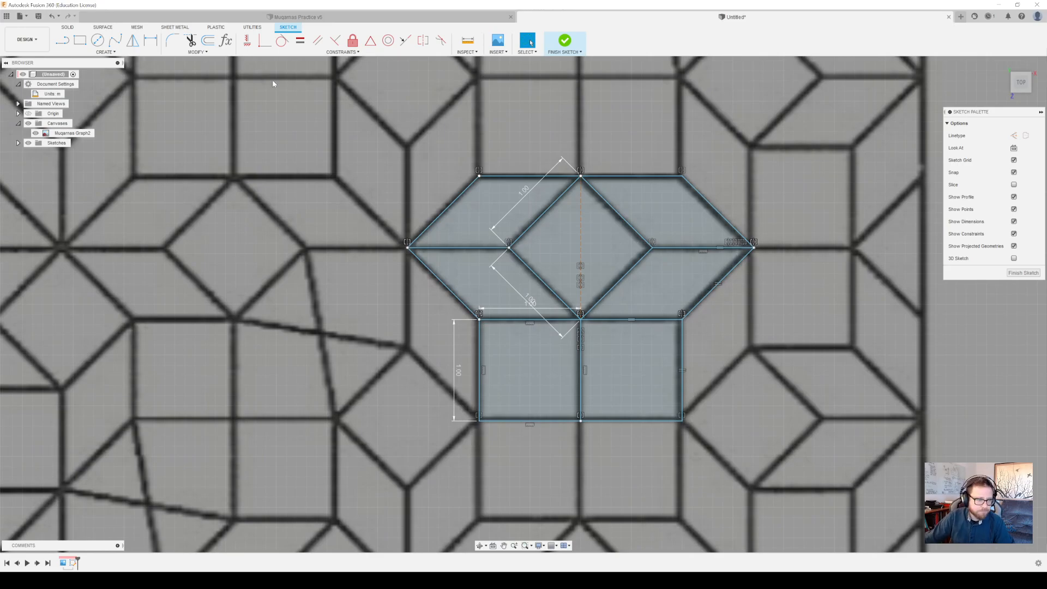
pyautogui.click(38, 16)
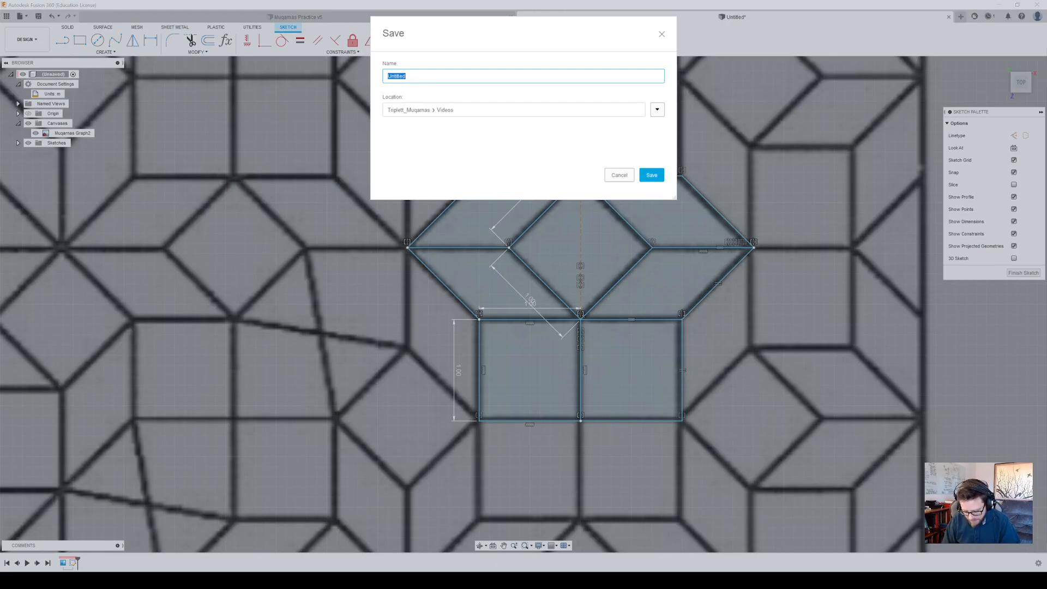
pyautogui.write('2D Video Practice')
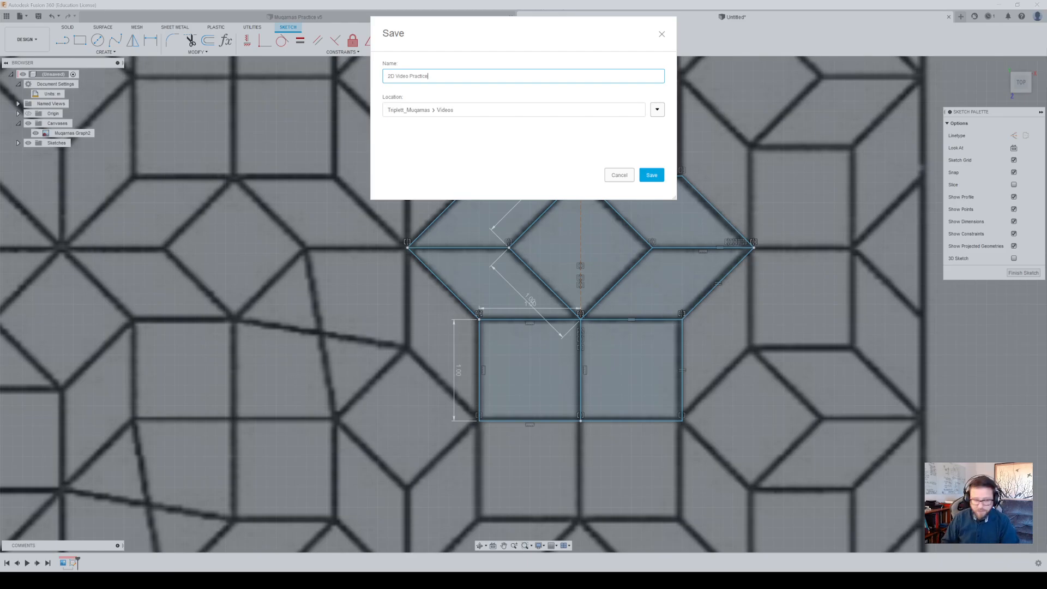
pyautogui.press('Return')
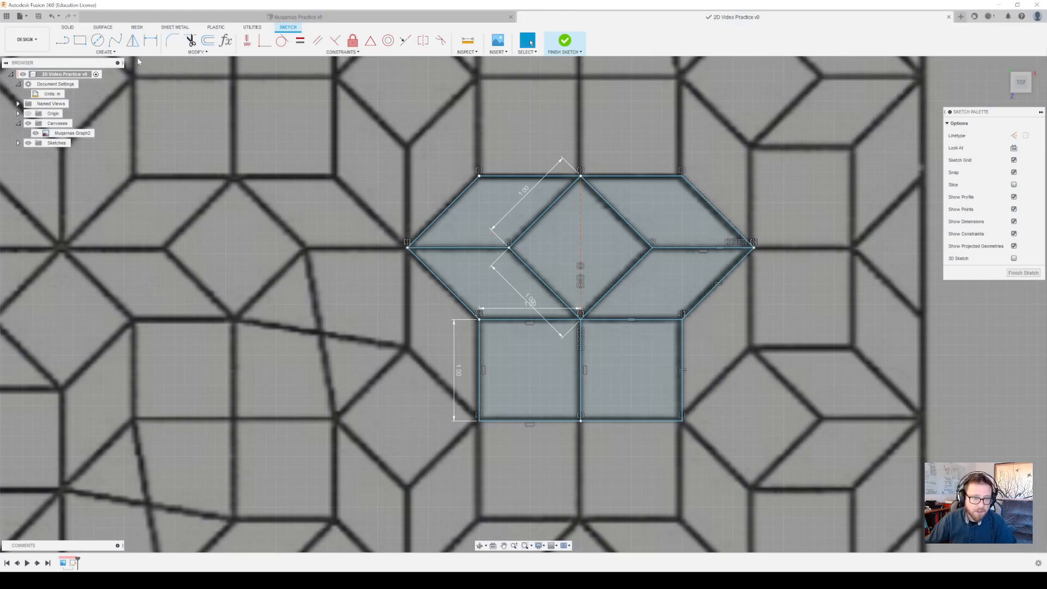
pyautogui.click(949, 17)
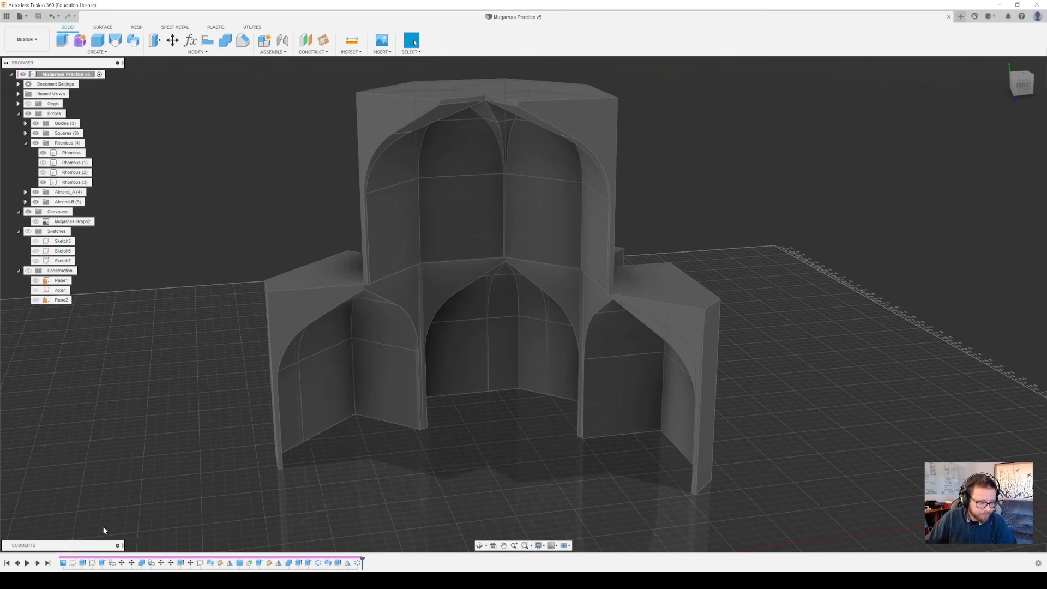
# Roll the design history back to just after the canvas feature and show the Muqarnas Graph2 canvas
pyautogui.moveTo(362, 560)
pyautogui.mouseDown()
pyautogui.moveTo(56, 564)
pyautogui.moveTo(67, 562)
pyautogui.mouseUp()
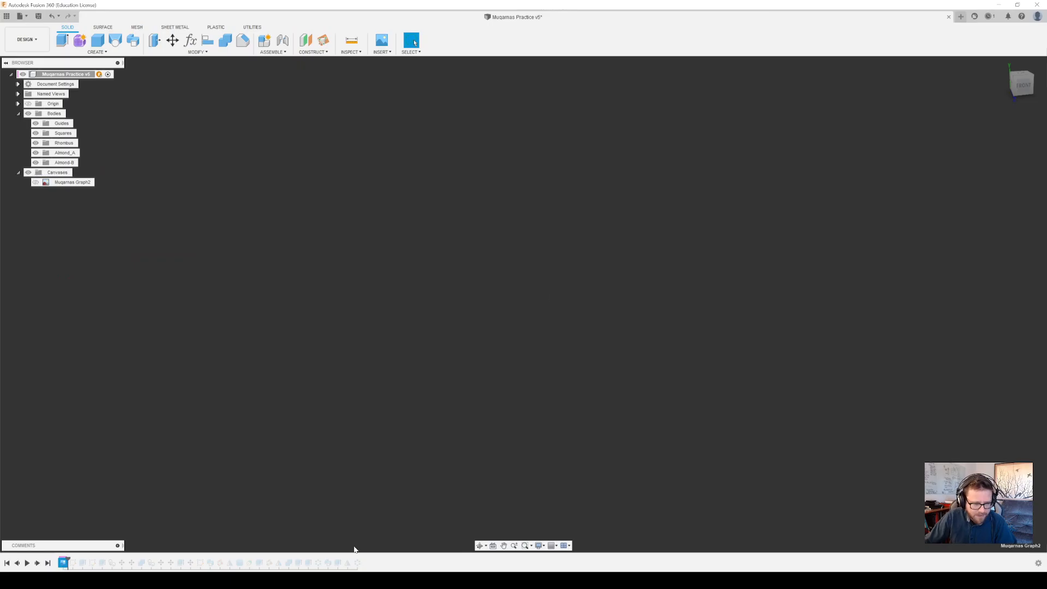
pyautogui.click(35, 182)
pyautogui.moveTo(595, 321)
pyautogui.keyDown('shift'); pyautogui.mouseDown(button='middle')
pyautogui.moveTo(760, 210)
pyautogui.moveTo(633, 275)
pyautogui.moveTo(435, 339)
pyautogui.moveTo(745, 296)
pyautogui.mouseUp(button='middle'); pyautogui.keyUp('shift')
pyautogui.scroll(2, 745, 296)
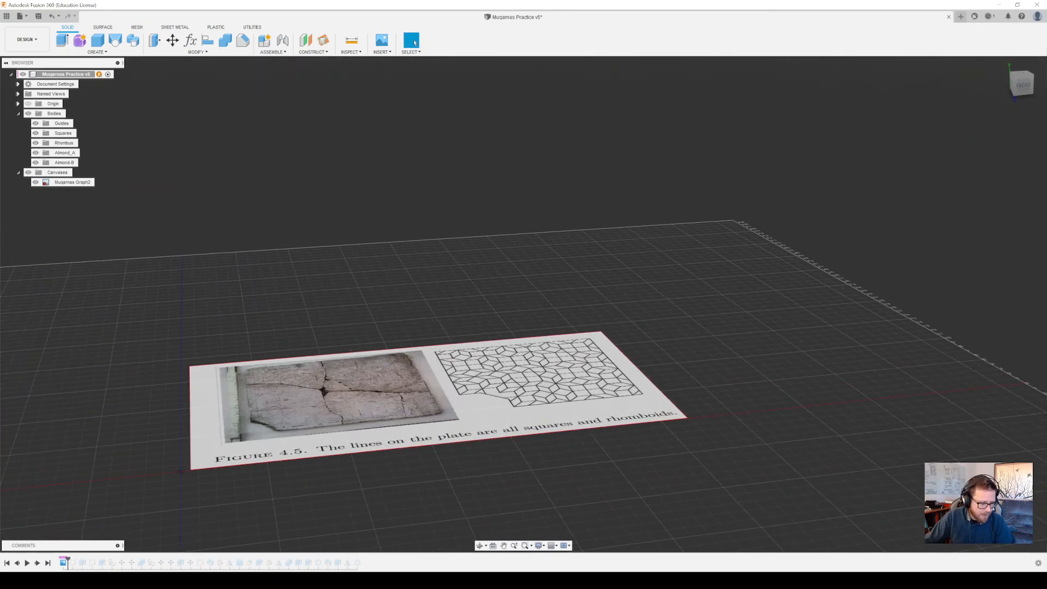
# Advance the design history past the first sketch and show Sketch3
pyautogui.moveTo(67, 561); pyautogui.dragTo(77, 559)
pyautogui.click(74, 564)
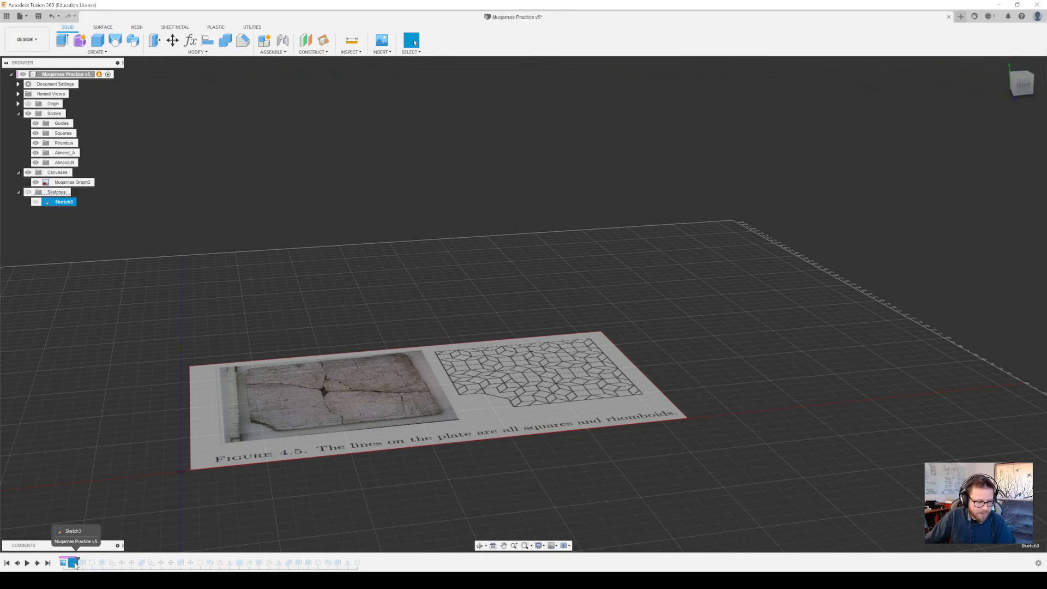
pyautogui.click(357, 563)
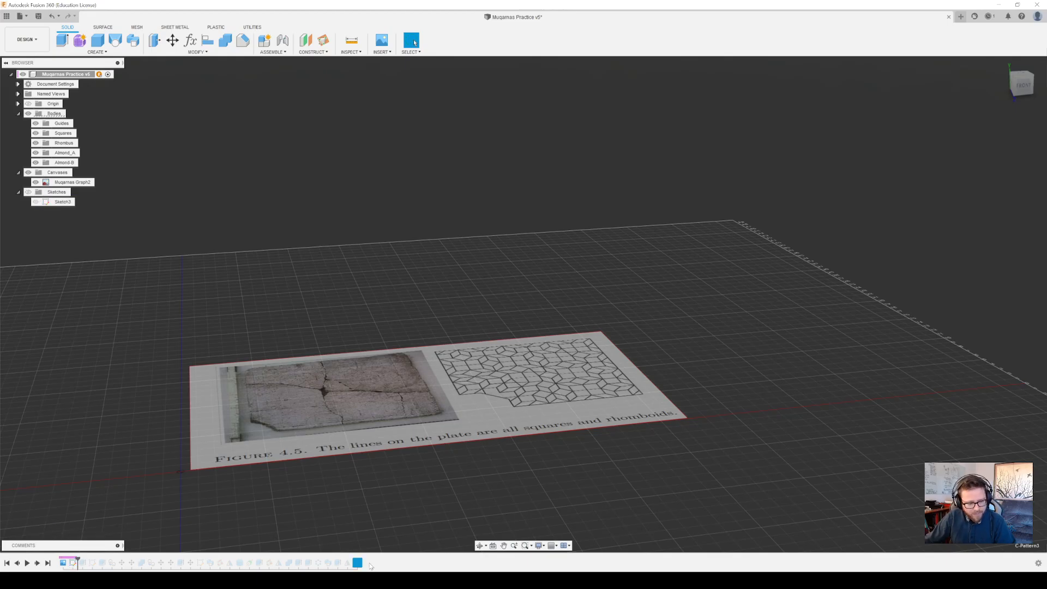
pyautogui.click(73, 563)
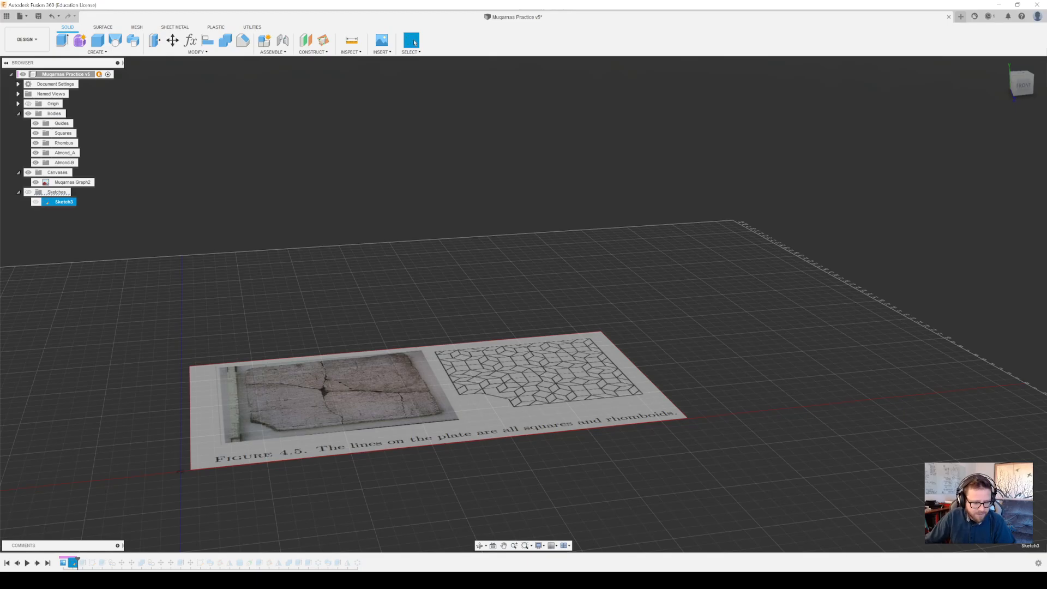
pyautogui.moveTo(687, 286)
pyautogui.mouseDown(button='middle')
pyautogui.moveTo(663, 311)
pyautogui.moveTo(664, 297)
pyautogui.moveTo(635, 323)
pyautogui.moveTo(622, 320)
pyautogui.moveTo(677, 279)
pyautogui.mouseUp(button='middle')
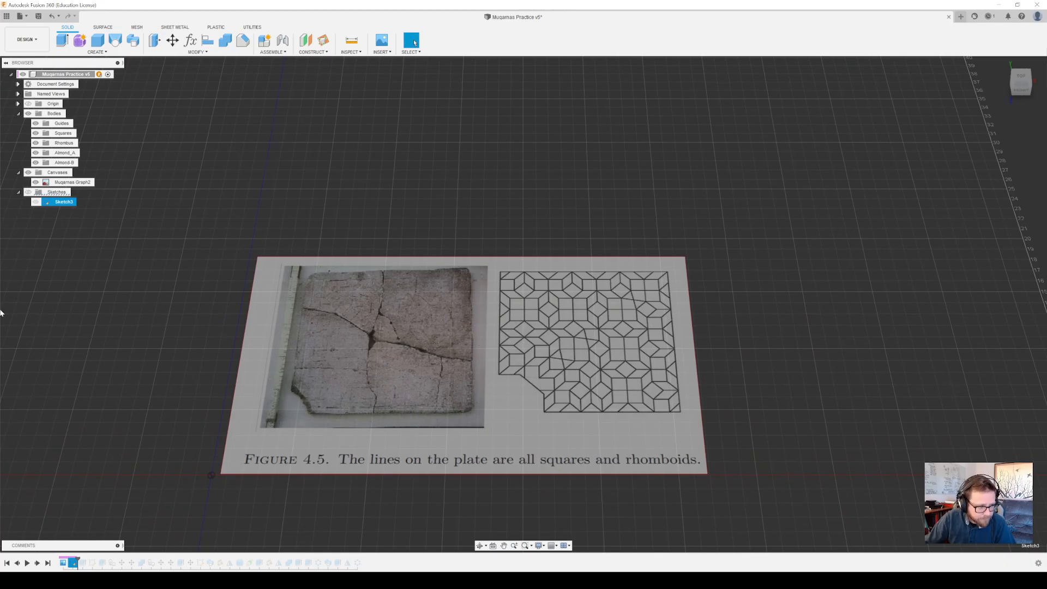
pyautogui.click(34, 204)
pyautogui.click(34, 204)
pyautogui.click(33, 204)
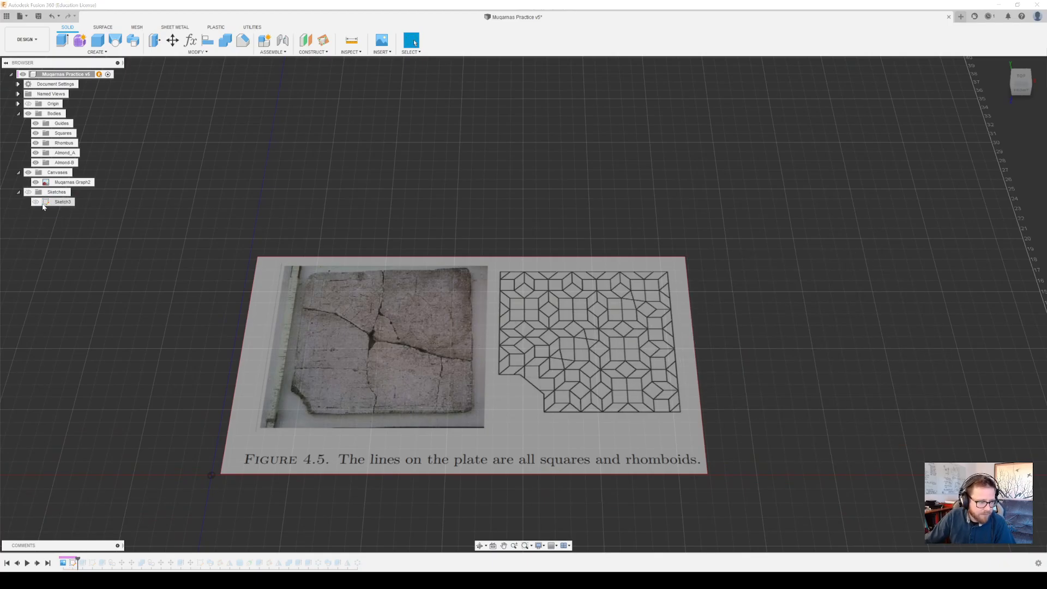
pyautogui.click(36, 203)
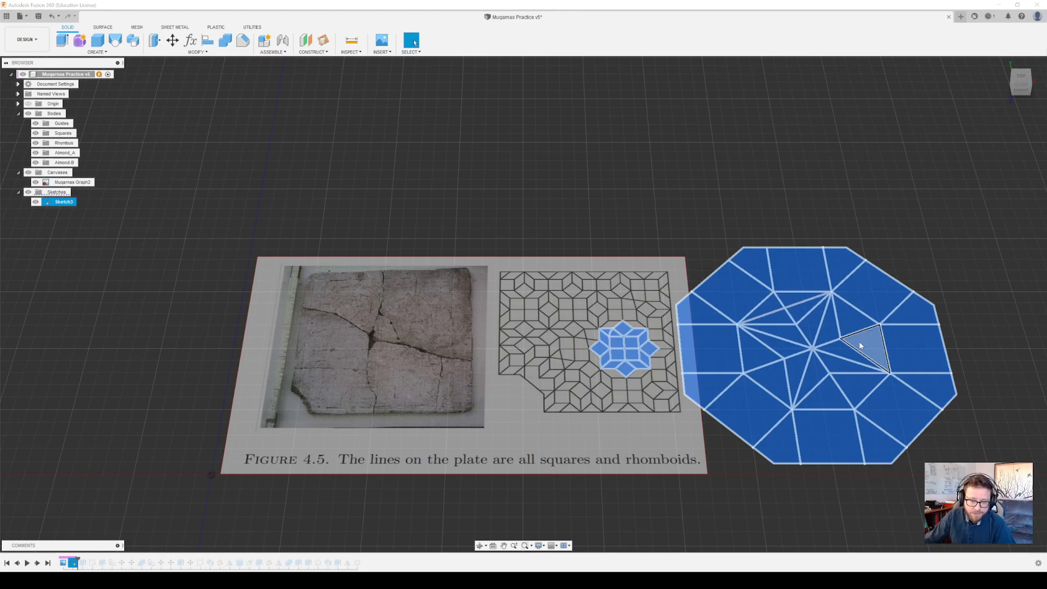
# Advance the design history through the guide extrusion and the following sketch, and show the upright profile Sketch6
pyautogui.moveTo(859, 343); pyautogui.dragTo(766, 341, button='middle')
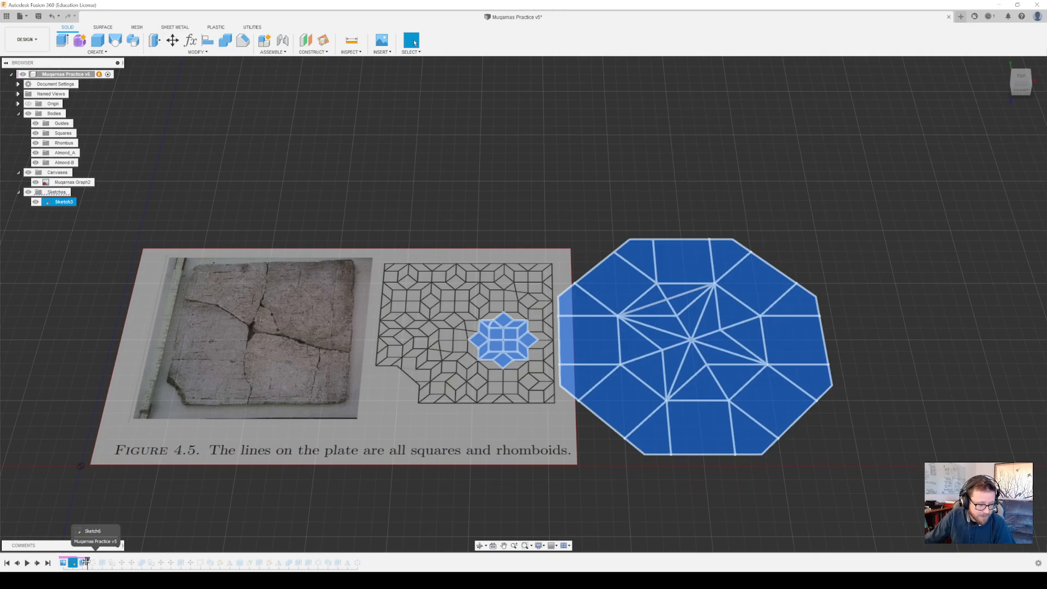
pyautogui.moveTo(82, 560); pyautogui.dragTo(90, 560)
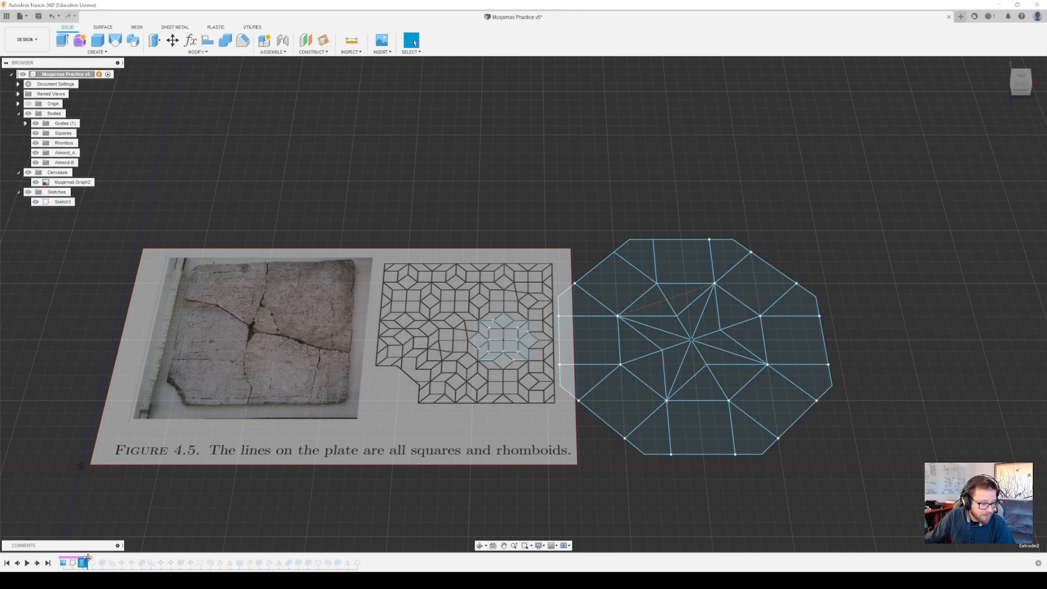
pyautogui.moveTo(87, 560); pyautogui.dragTo(97, 560)
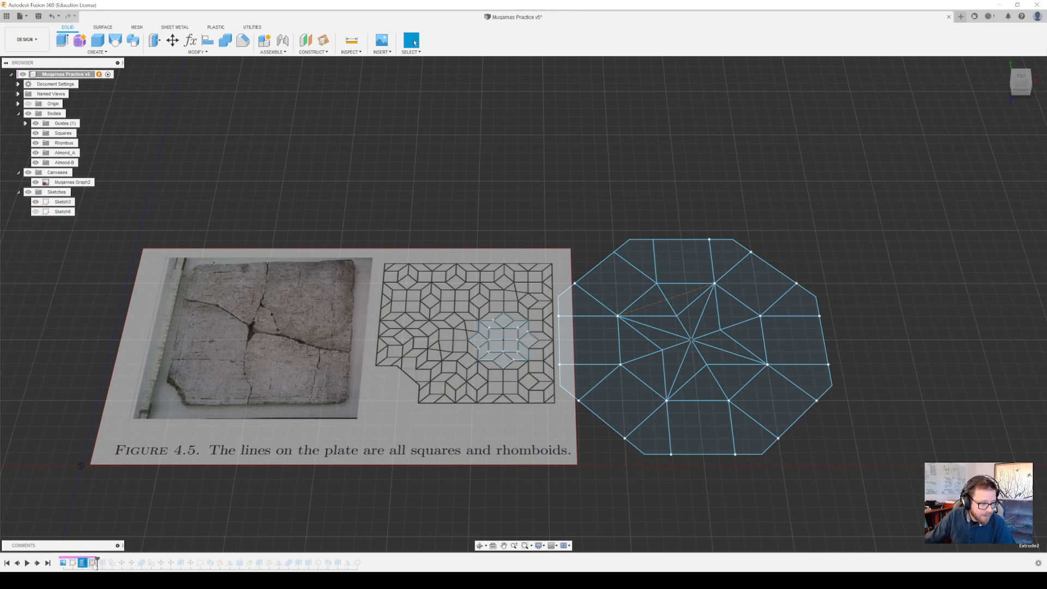
pyautogui.click(36, 211)
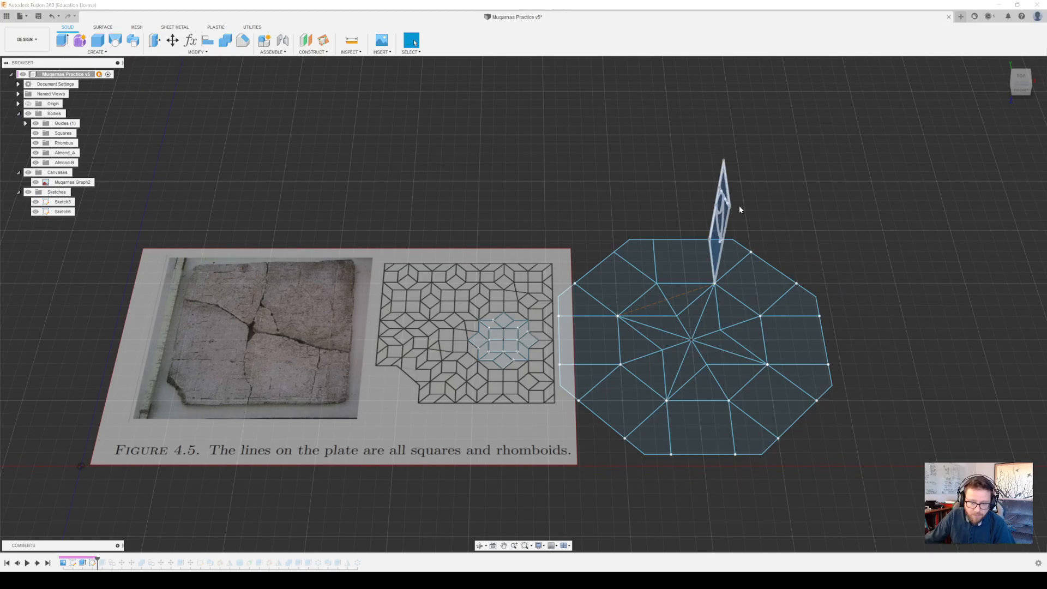
pyautogui.scroll(-1, 735, 218)
pyautogui.scroll(4, 731, 216)
pyautogui.moveTo(729, 234)
pyautogui.keyDown('shift'); pyautogui.mouseDown(button='middle')
pyautogui.moveTo(693, 240)
pyautogui.moveTo(694, 231)
pyautogui.moveTo(732, 238)
pyautogui.moveTo(723, 250)
pyautogui.mouseUp(button='middle'); pyautogui.keyUp('shift')
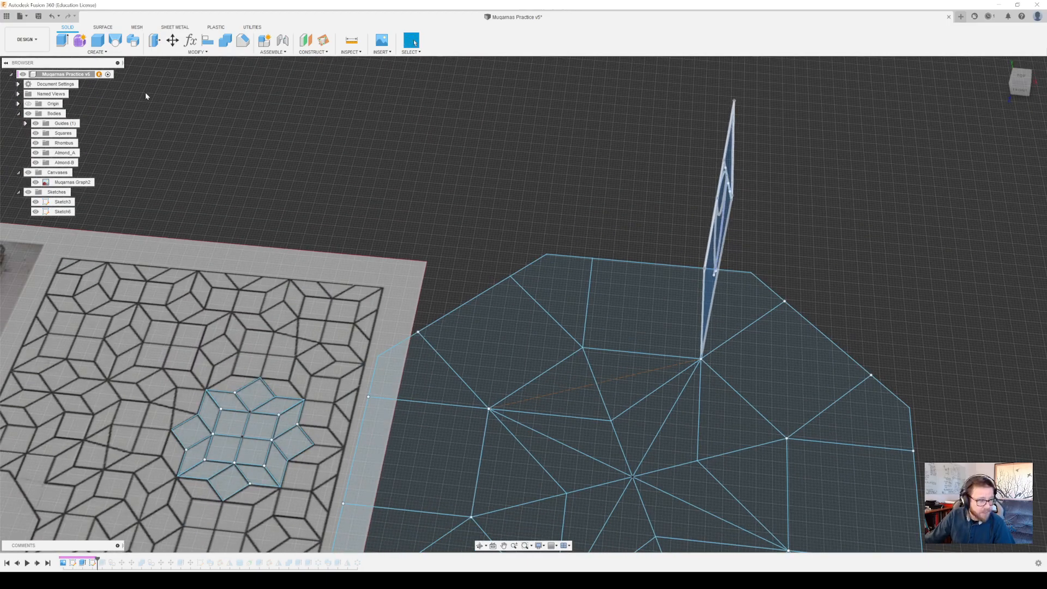
# Show the guide1 body from the Guides group and roll the history back to just after its extrusion
pyautogui.click(62, 125)
pyautogui.click(26, 123)
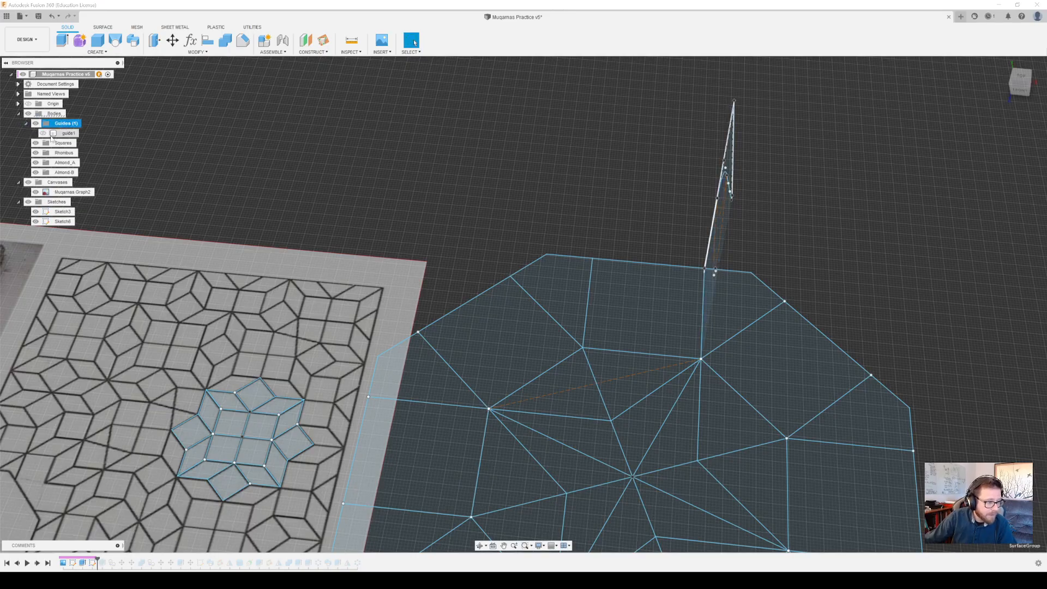
pyautogui.click(44, 133)
pyautogui.scroll(-3, 680, 283)
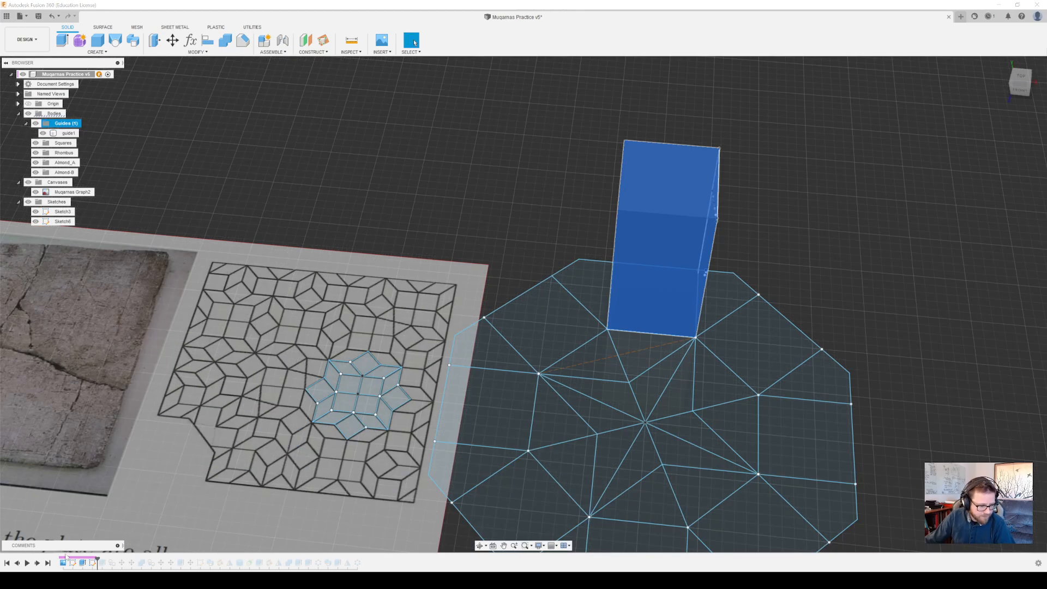
pyautogui.click(82, 565)
pyautogui.moveTo(83, 563); pyautogui.dragTo(90, 557)
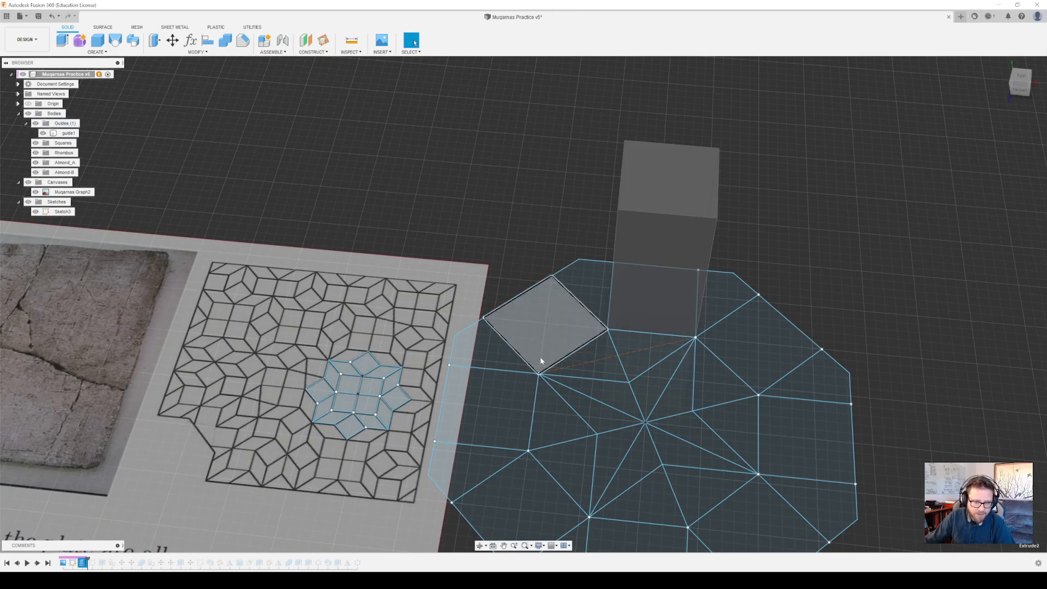
# Try extruding the square at the octagonal plan's right side 8.50 m as a new body
pyautogui.click(807, 442)
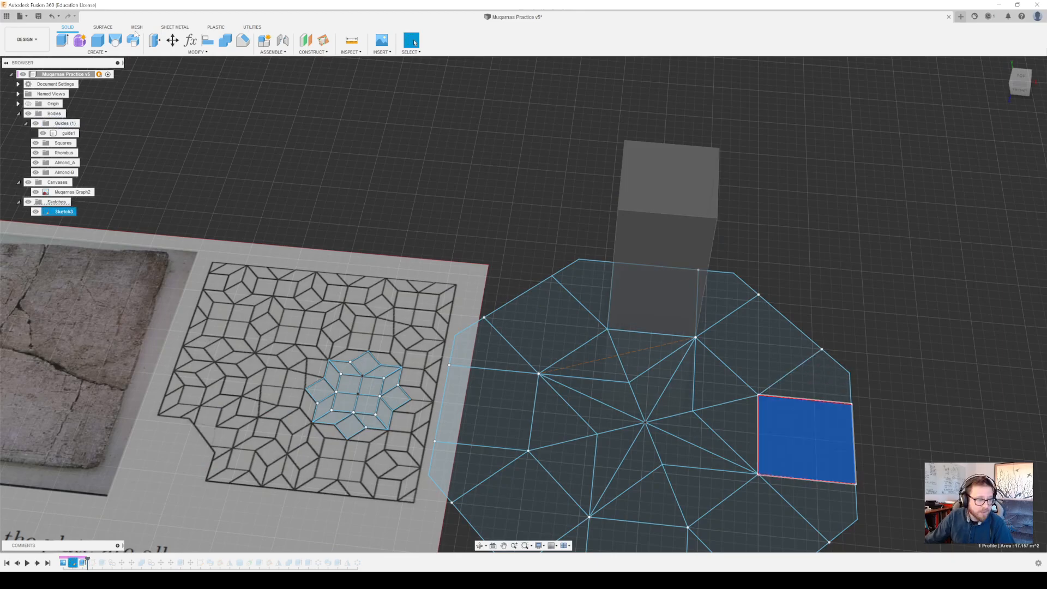
pyautogui.moveTo(727, 413); pyautogui.dragTo(608, 285, button='middle')
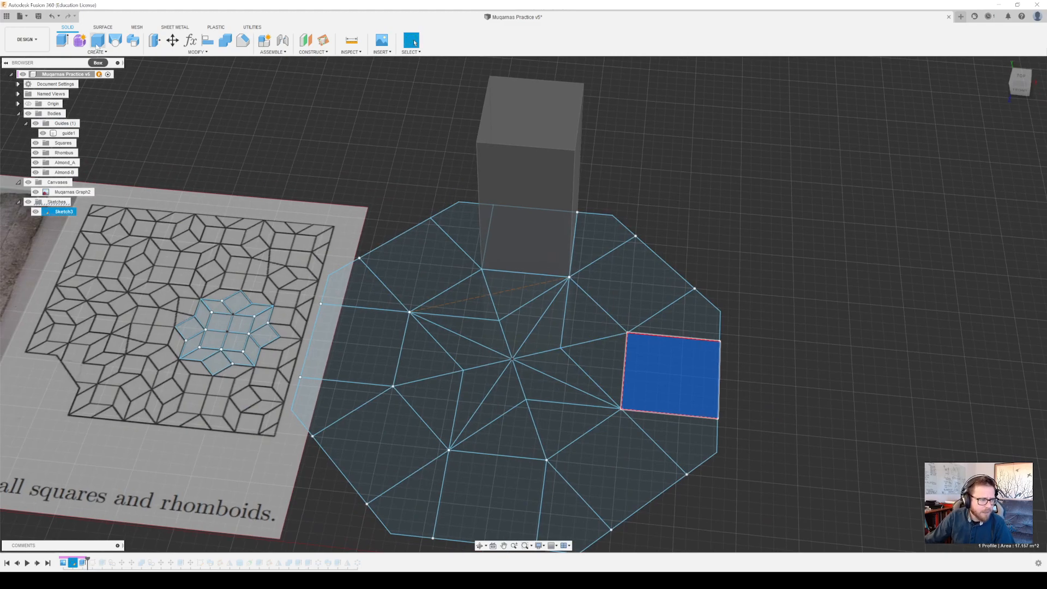
pyautogui.click(62, 40)
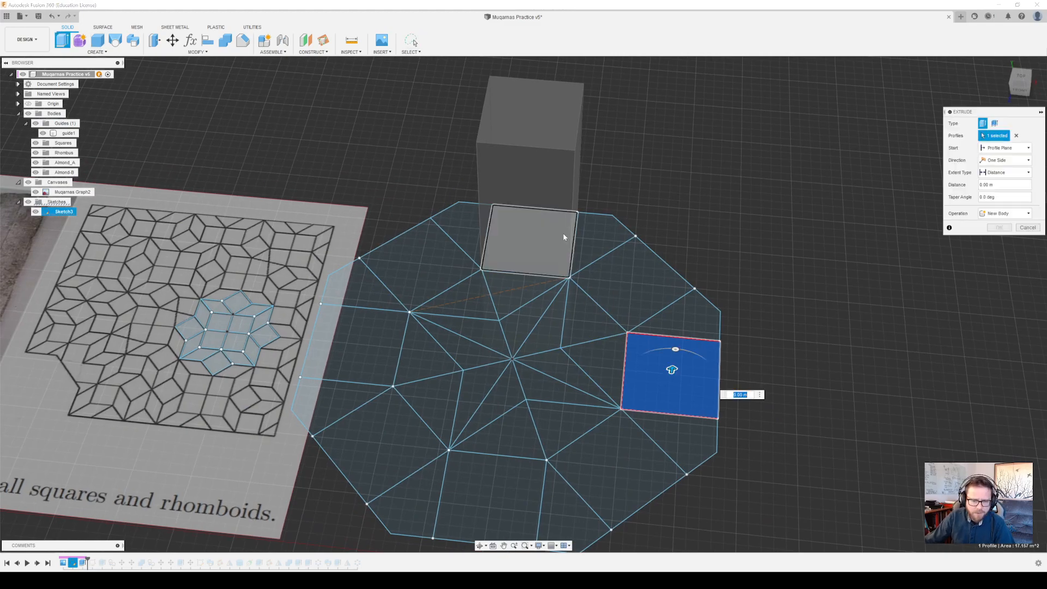
pyautogui.moveTo(672, 369); pyautogui.dragTo(706, 229)
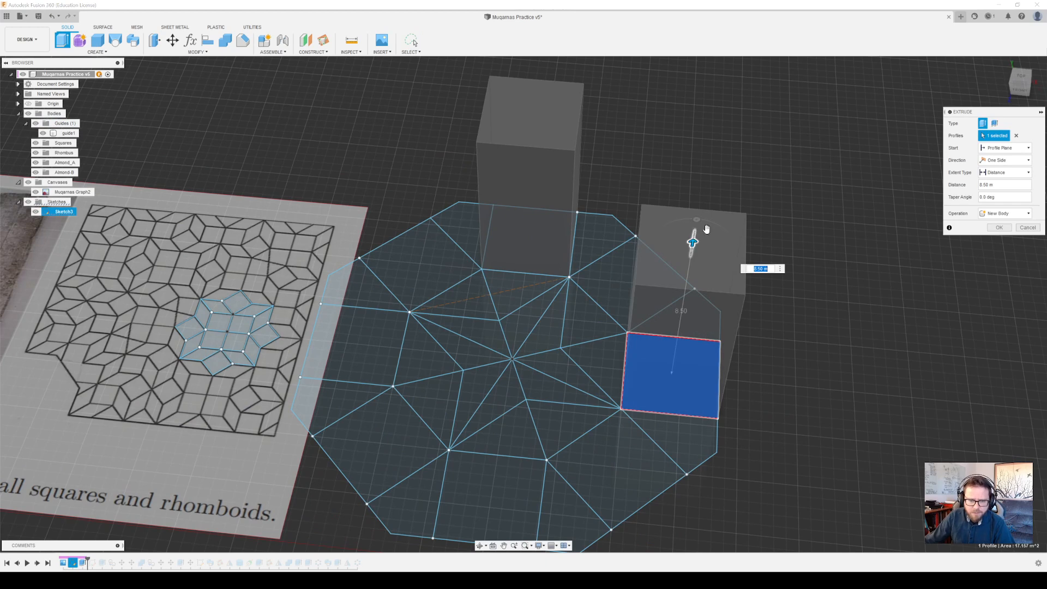
pyautogui.click(1032, 228)
# Open the guide1 body's extrusion for editing and examine its distance expression
pyautogui.keyDown('shift'); pyautogui.moveTo(547, 231); pyautogui.dragTo(526, 251, button='middle'); pyautogui.keyUp('shift')
pyautogui.scroll(3, 525, 252)
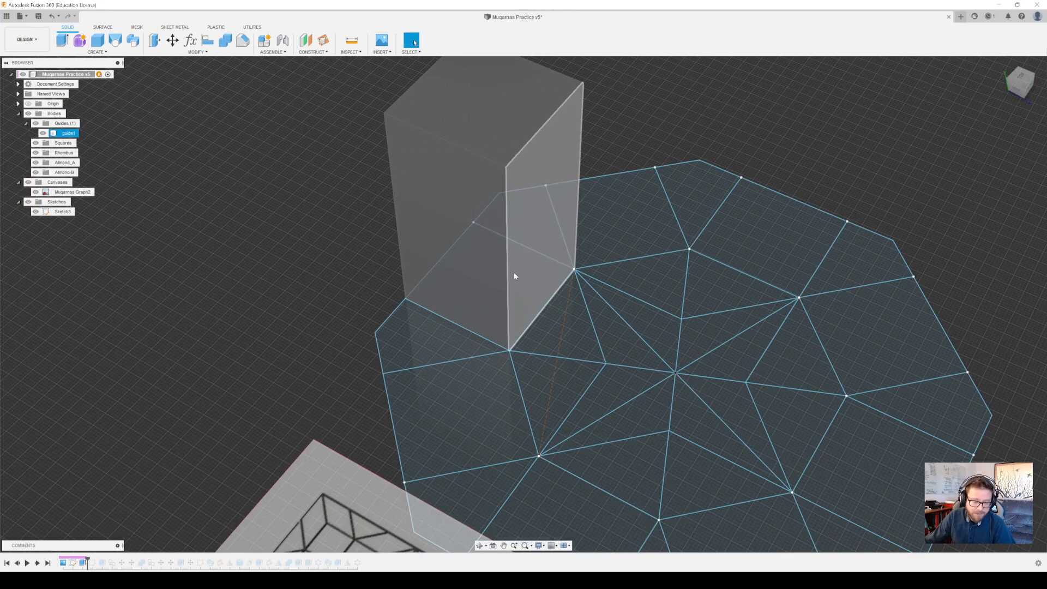
pyautogui.rightClick(84, 564)
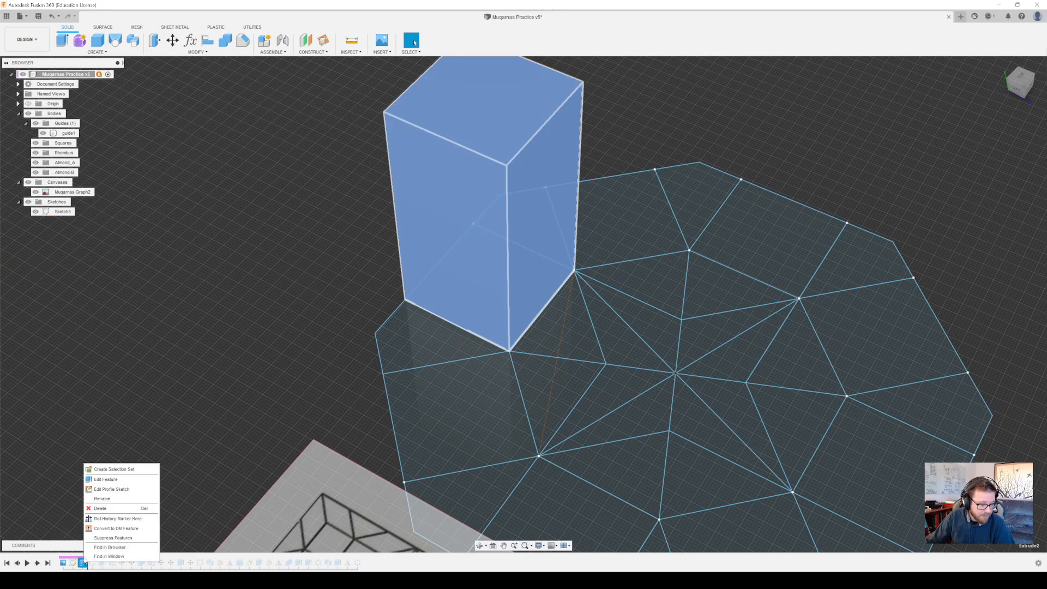
pyautogui.click(112, 483)
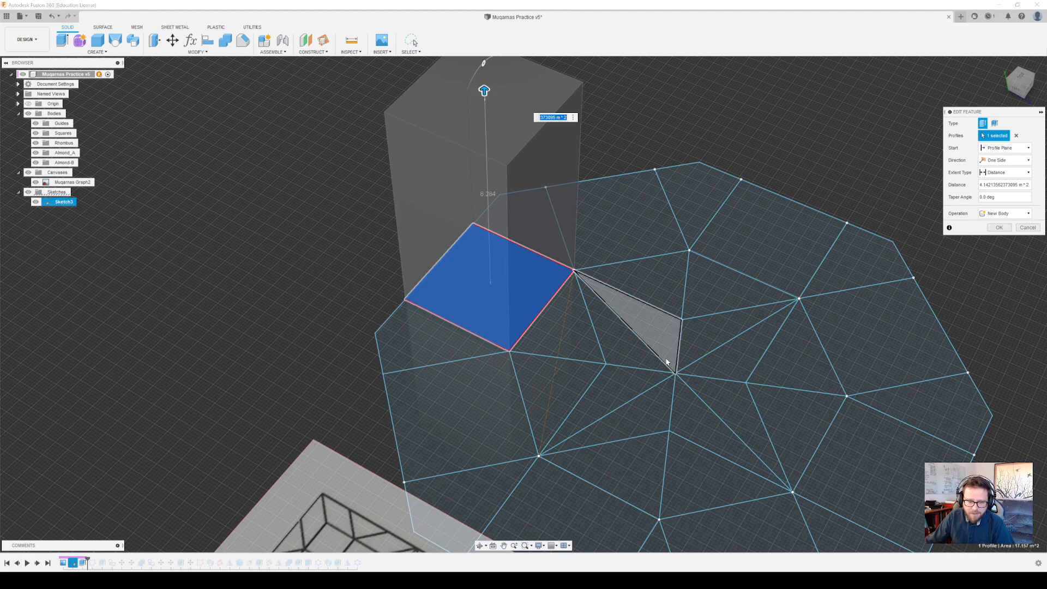
pyautogui.moveTo(706, 338); pyautogui.dragTo(595, 303, button='middle')
pyautogui.click(996, 184)
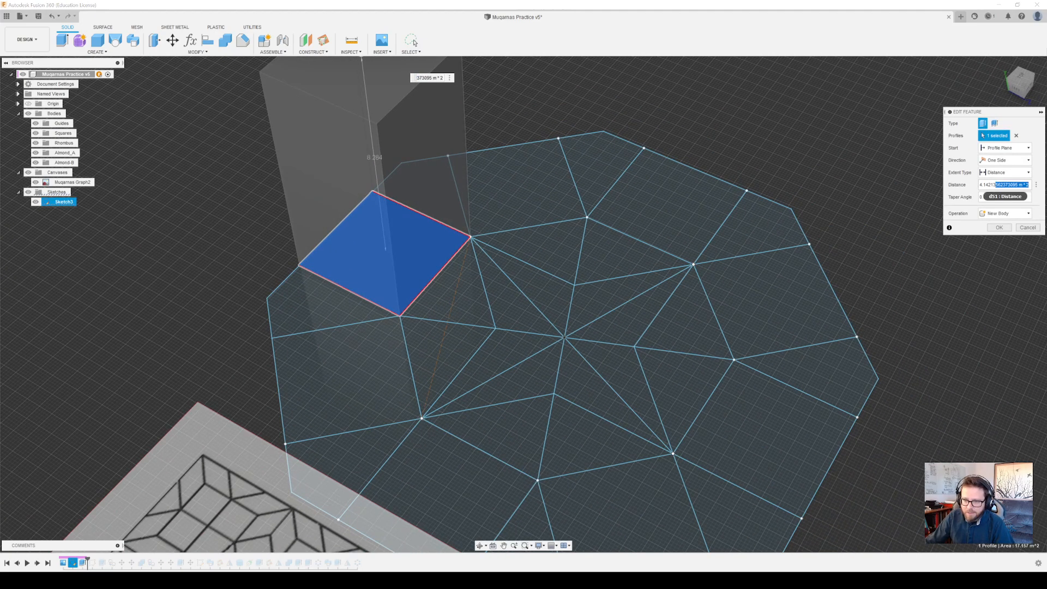
pyautogui.moveTo(980, 185); pyautogui.dragTo(983, 185)
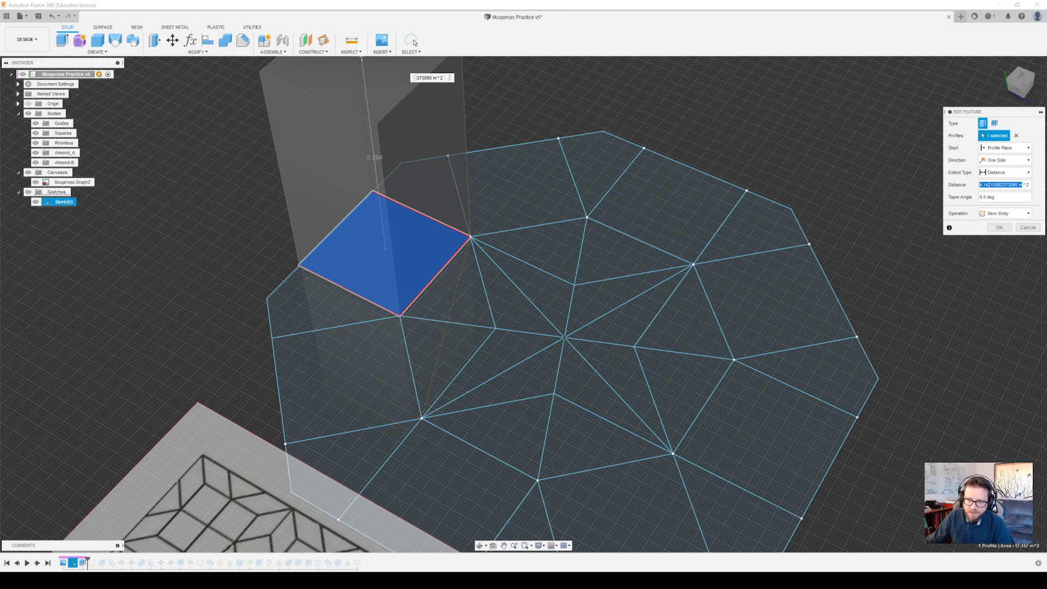
pyautogui.moveTo(396, 214); pyautogui.dragTo(513, 233, button='middle')
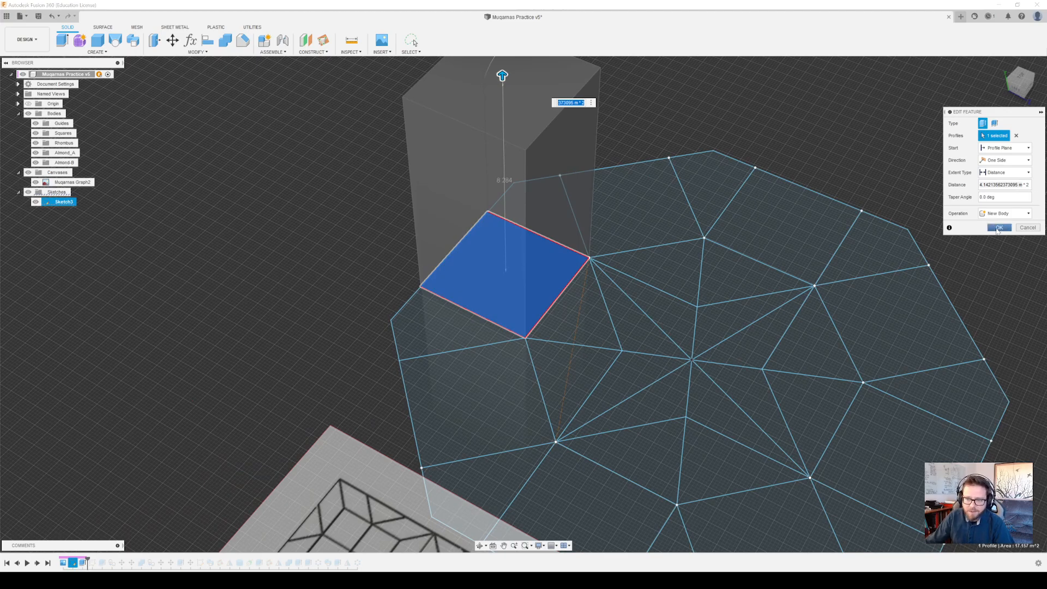
# Set the guide extrusion's distance to twice the square's edge, measuring the edge and multiplying it: 4.14213562373095 m * 2
pyautogui.click(1036, 185)
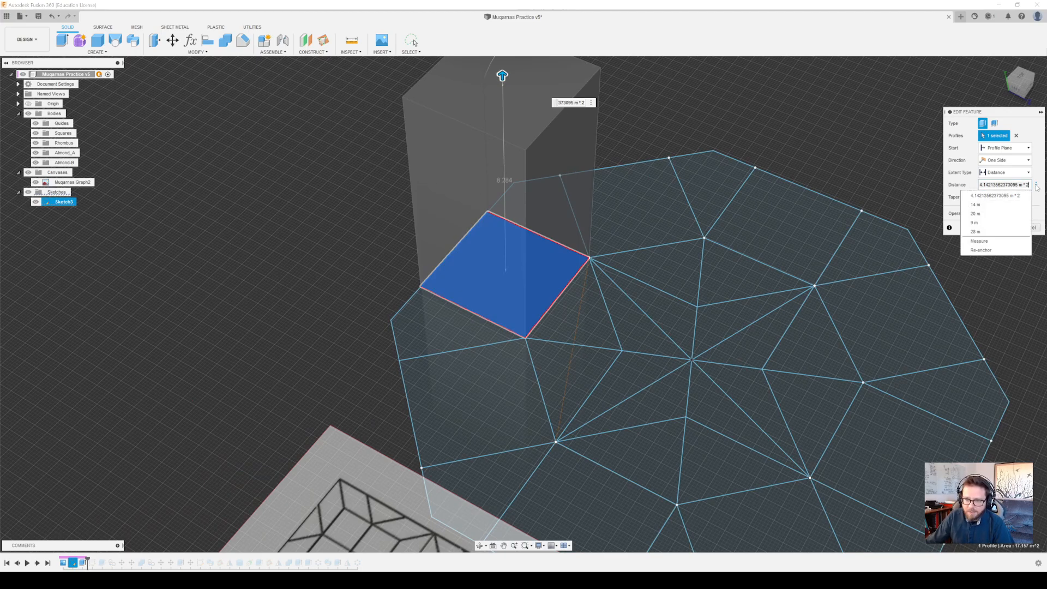
pyautogui.click(987, 242)
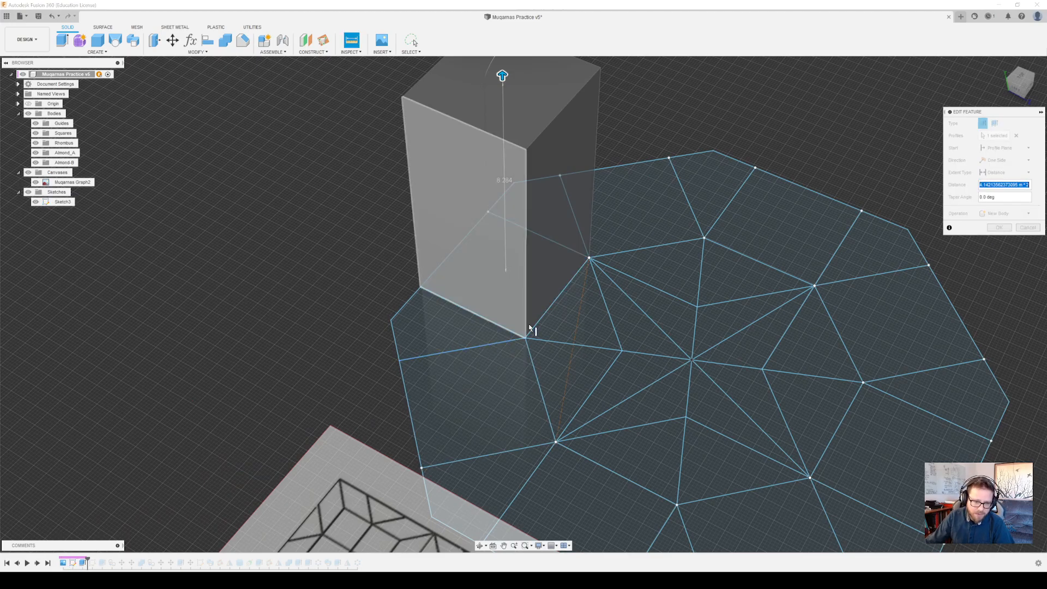
pyautogui.click(545, 315)
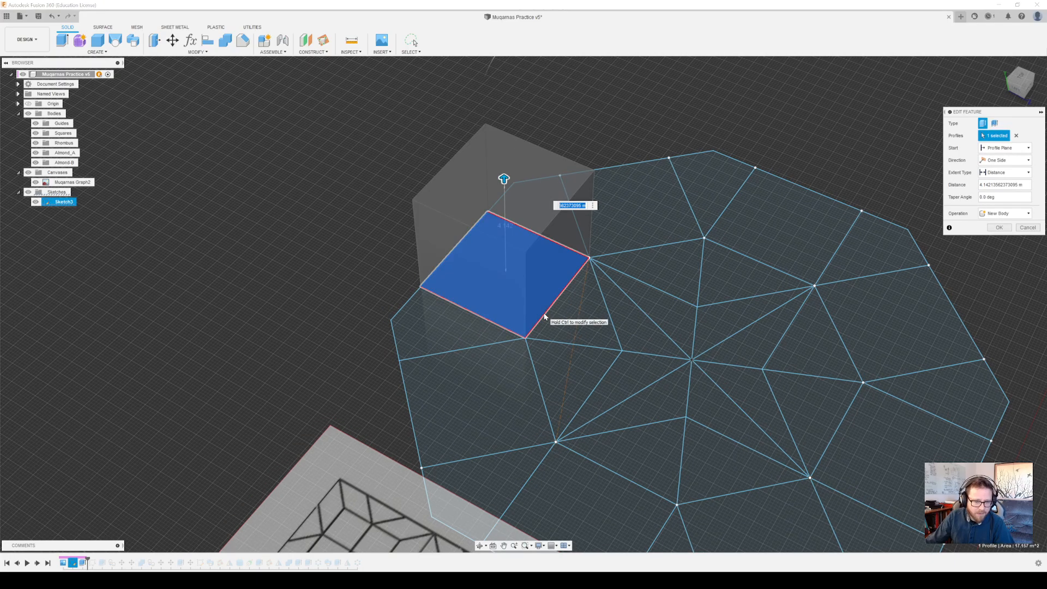
pyautogui.click(1024, 184)
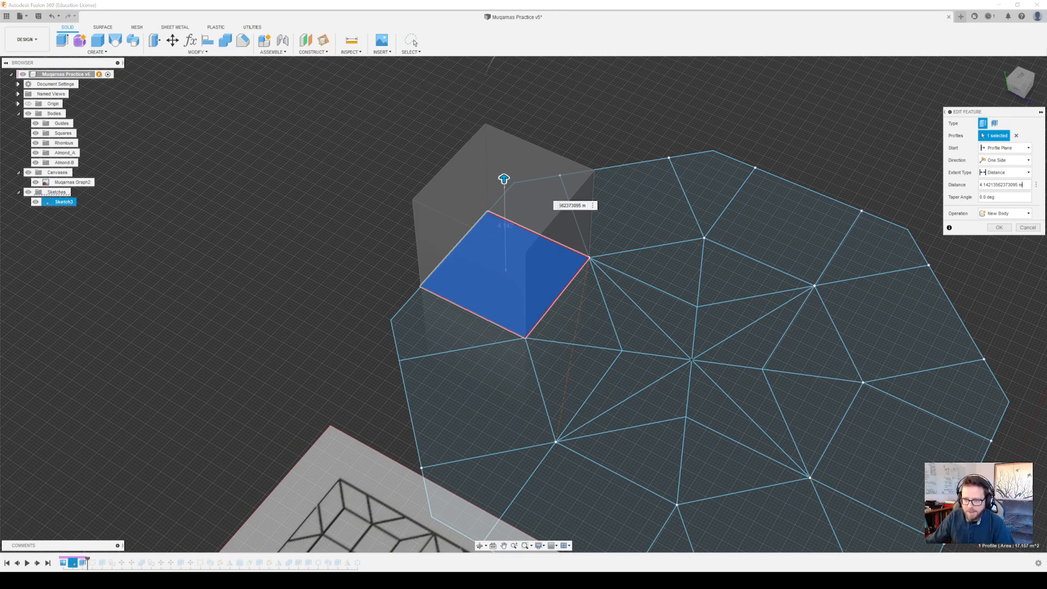
pyautogui.click(1024, 185)
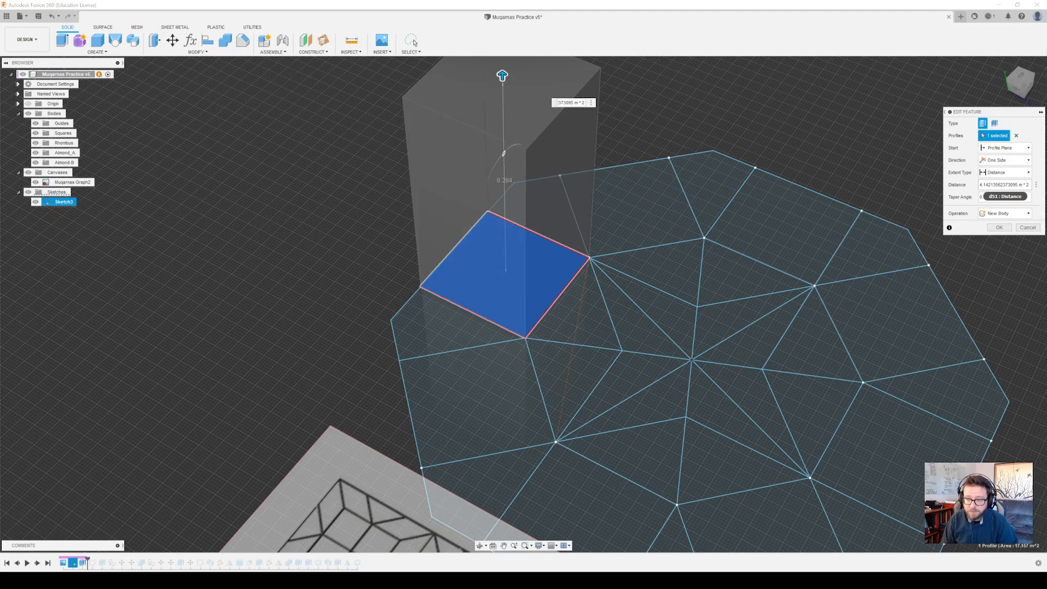
pyautogui.press('Return')
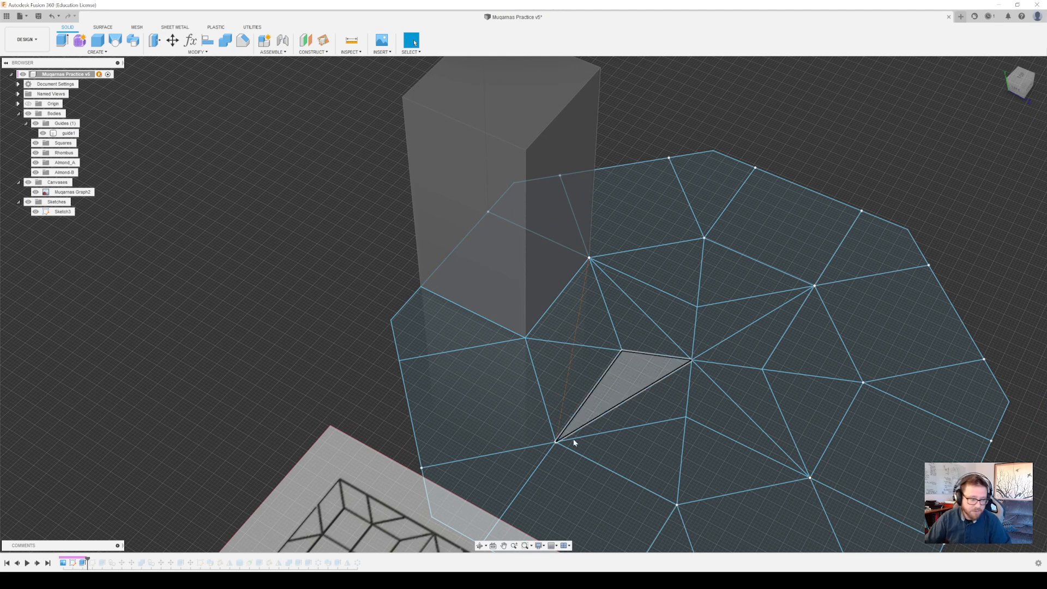
# Advance the design history past Sketch6 and examine its curved profile on the guide block's face
pyautogui.moveTo(618, 382)
pyautogui.mouseDown(button='middle')
pyautogui.moveTo(634, 340)
pyautogui.moveTo(685, 344)
pyautogui.moveTo(665, 307)
pyautogui.mouseUp(button='middle')
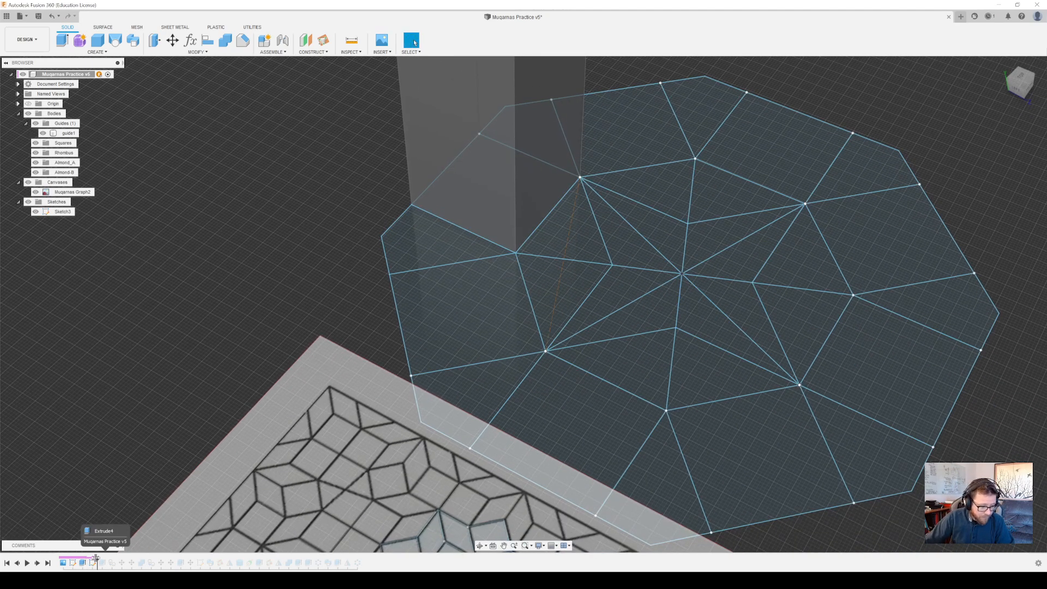
pyautogui.moveTo(88, 559); pyautogui.dragTo(95, 563)
pyautogui.moveTo(568, 250); pyautogui.dragTo(483, 375, button='middle')
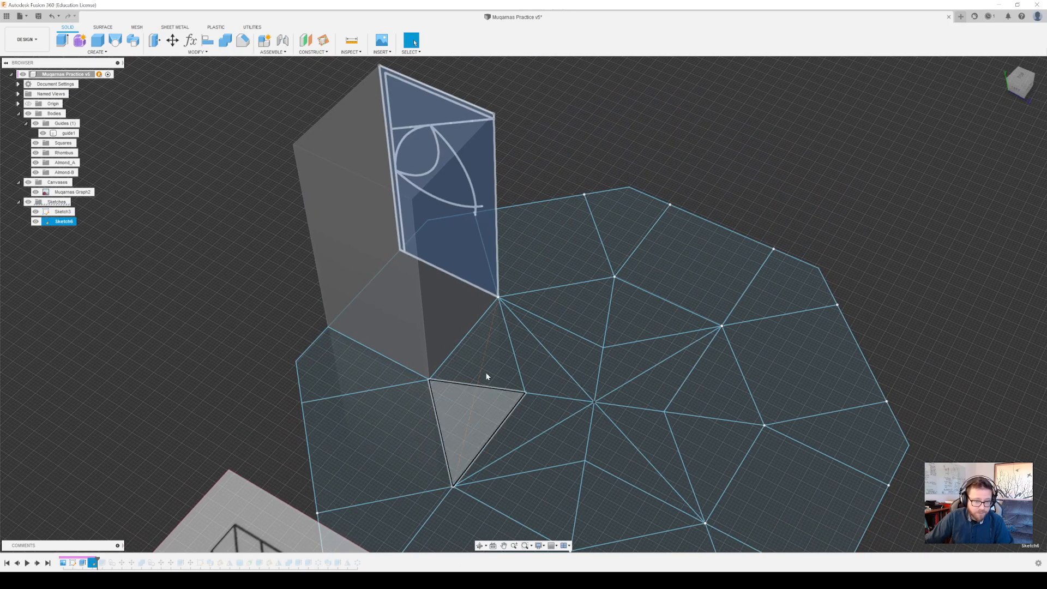
pyautogui.moveTo(533, 351)
pyautogui.keyDown('shift'); pyautogui.mouseDown(button='middle')
pyautogui.moveTo(428, 326)
pyautogui.moveTo(450, 334)
pyautogui.mouseUp(button='middle'); pyautogui.keyUp('shift')
pyautogui.scroll(3, 716, 213)
pyautogui.moveTo(689, 247)
pyautogui.keyDown('shift'); pyautogui.mouseDown(button='middle')
pyautogui.moveTo(727, 259)
pyautogui.moveTo(708, 253)
pyautogui.mouseUp(button='middle'); pyautogui.keyUp('shift')
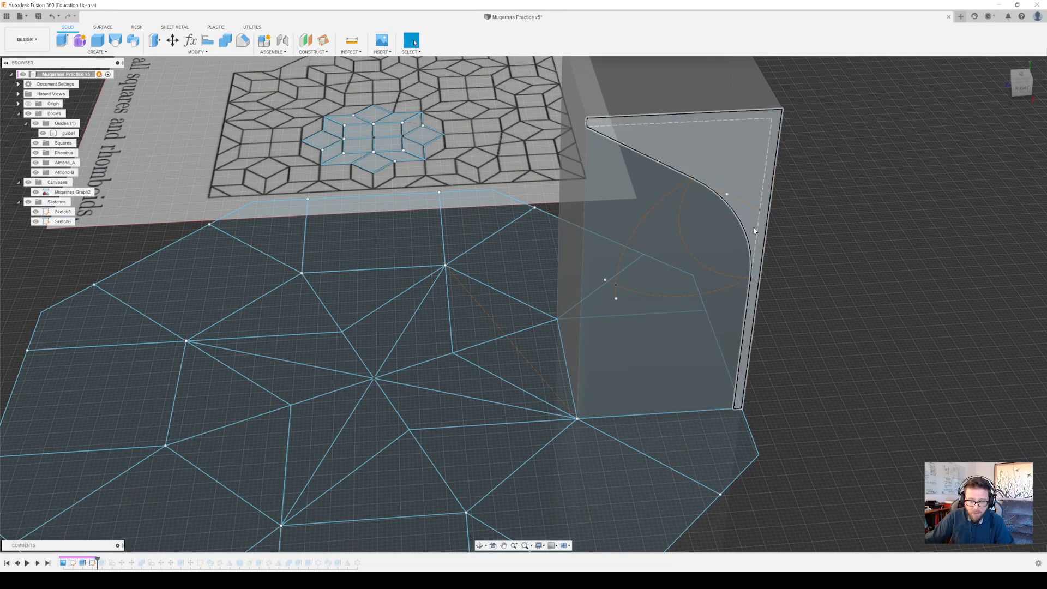
pyautogui.click(768, 175)
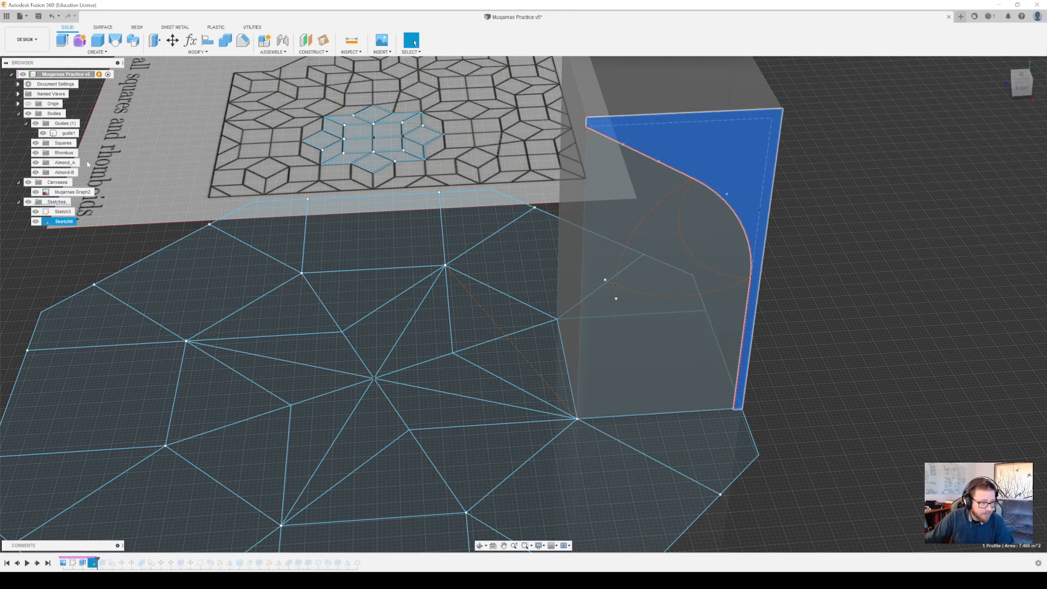
# Hide Sketch6 and Sketch3 so that only the guide block and the canvas are shown
pyautogui.click(36, 222)
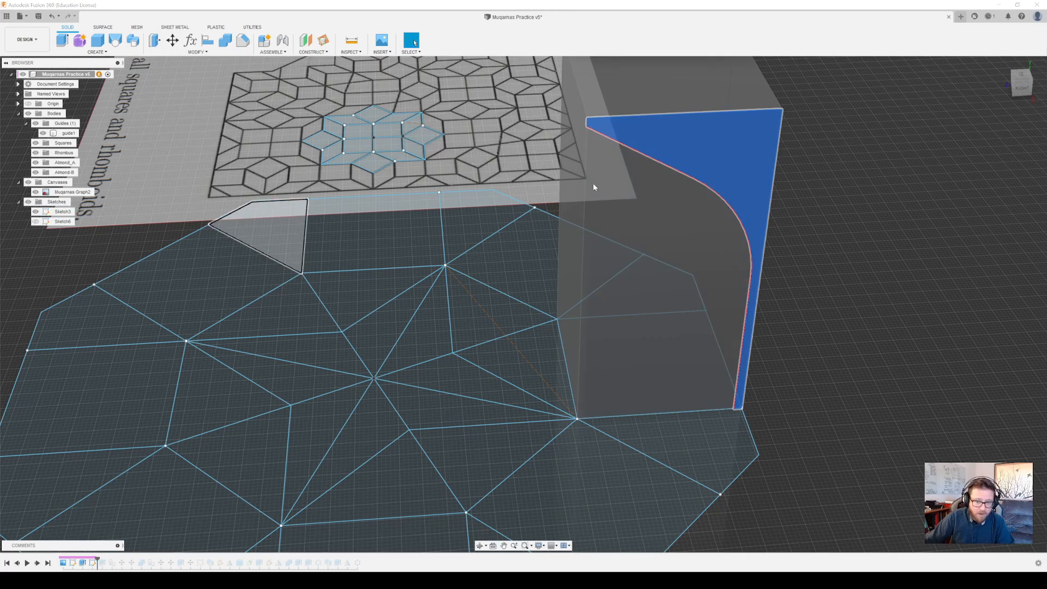
pyautogui.click(63, 222)
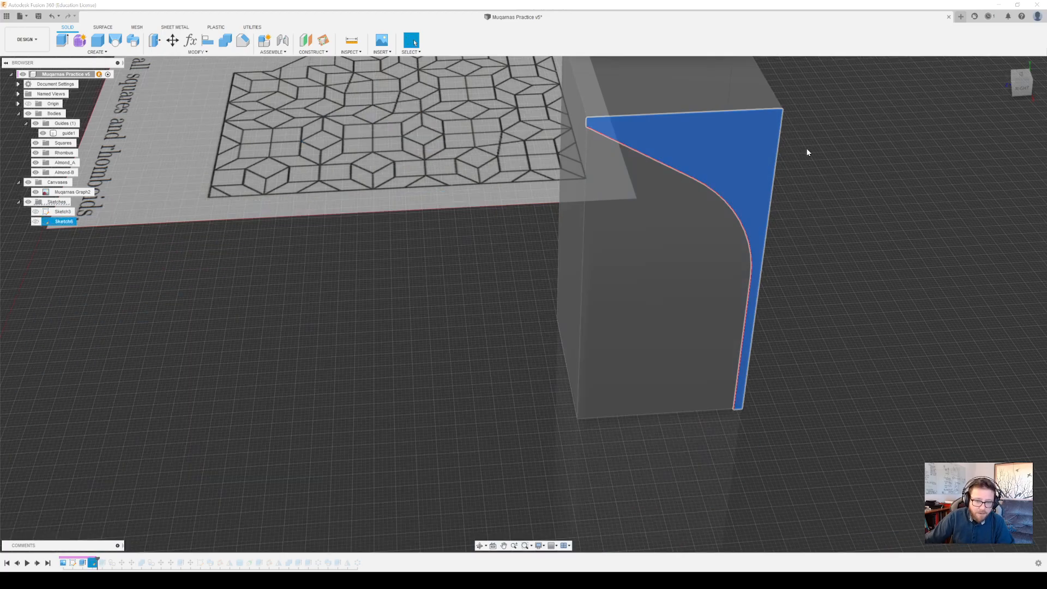
pyautogui.click(36, 212)
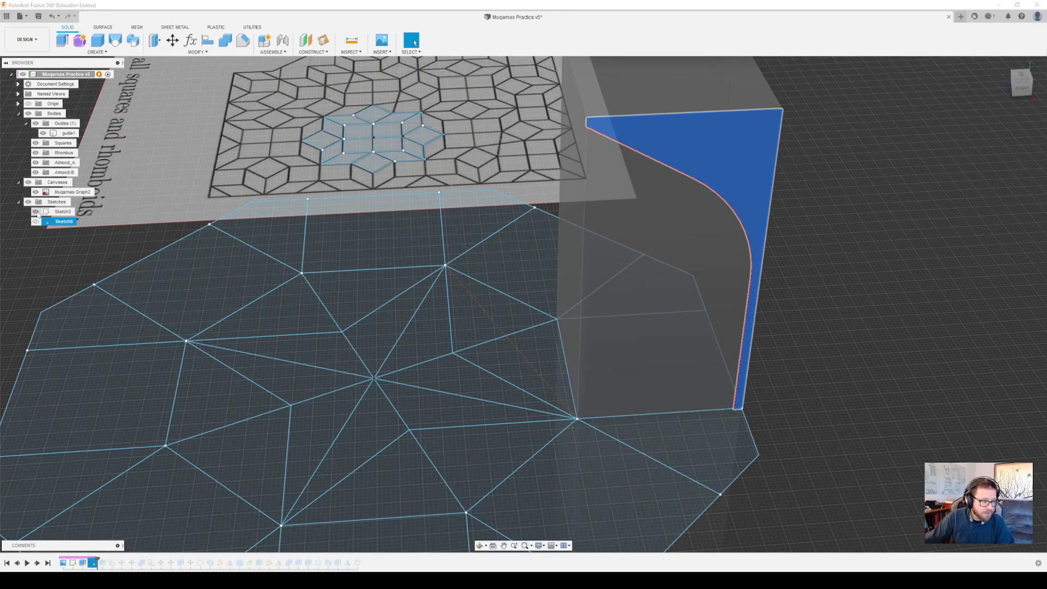
pyautogui.click(36, 212)
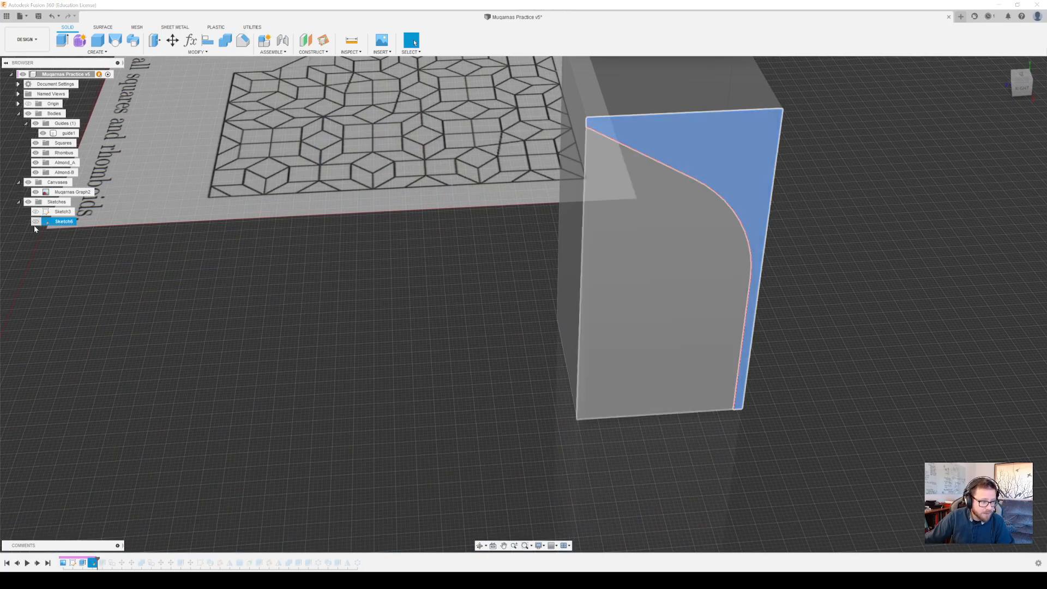
pyautogui.click(181, 480)
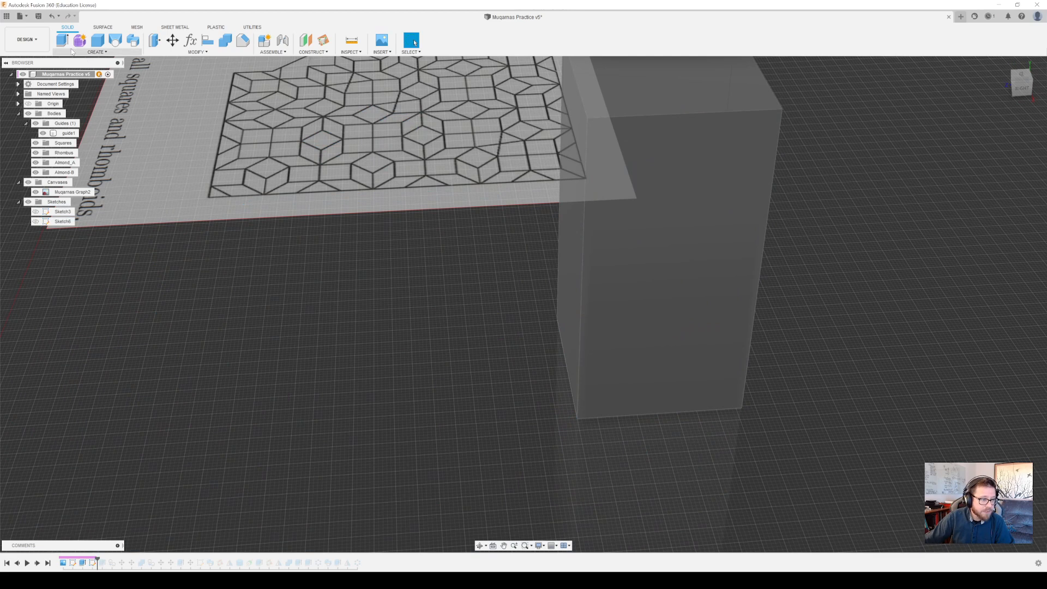
# Create a new sketch on the upright front face of the guide block
pyautogui.keyDown('shift'); pyautogui.moveTo(500, 357); pyautogui.dragTo(643, 372, button='middle'); pyautogui.keyUp('shift')
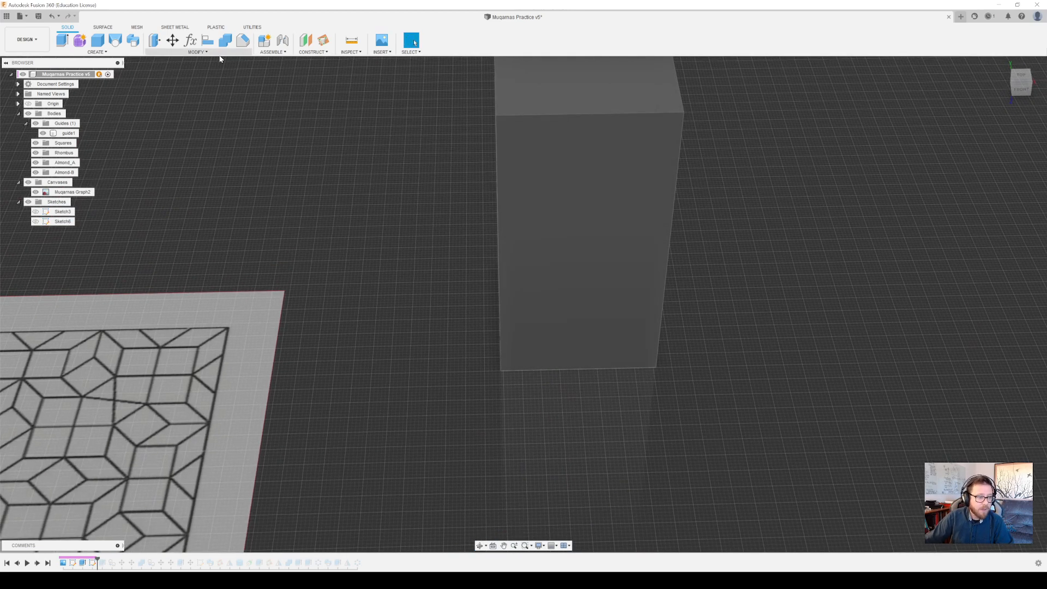
pyautogui.click(129, 55)
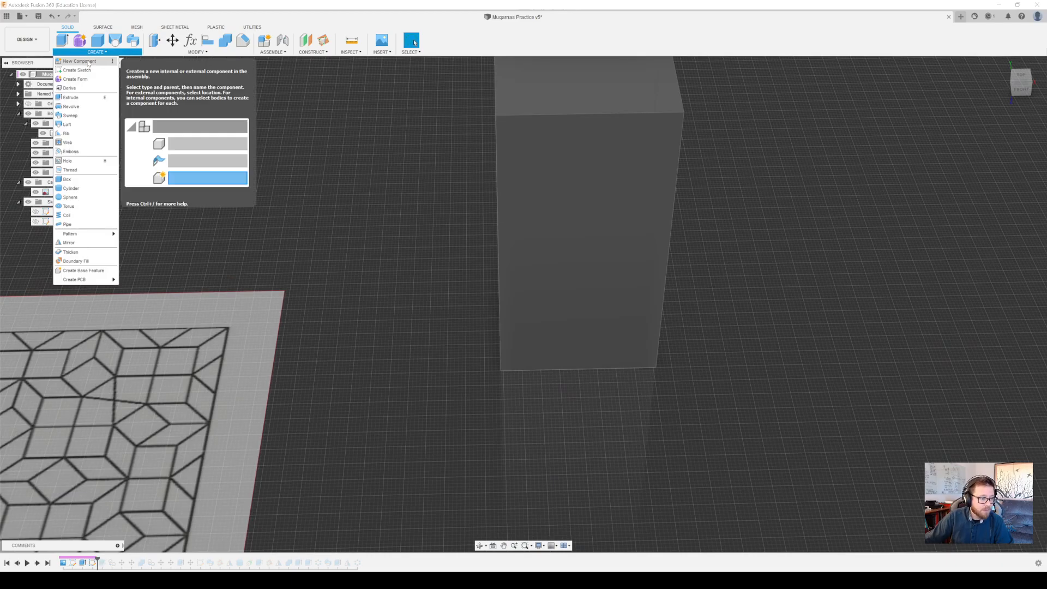
pyautogui.click(77, 70)
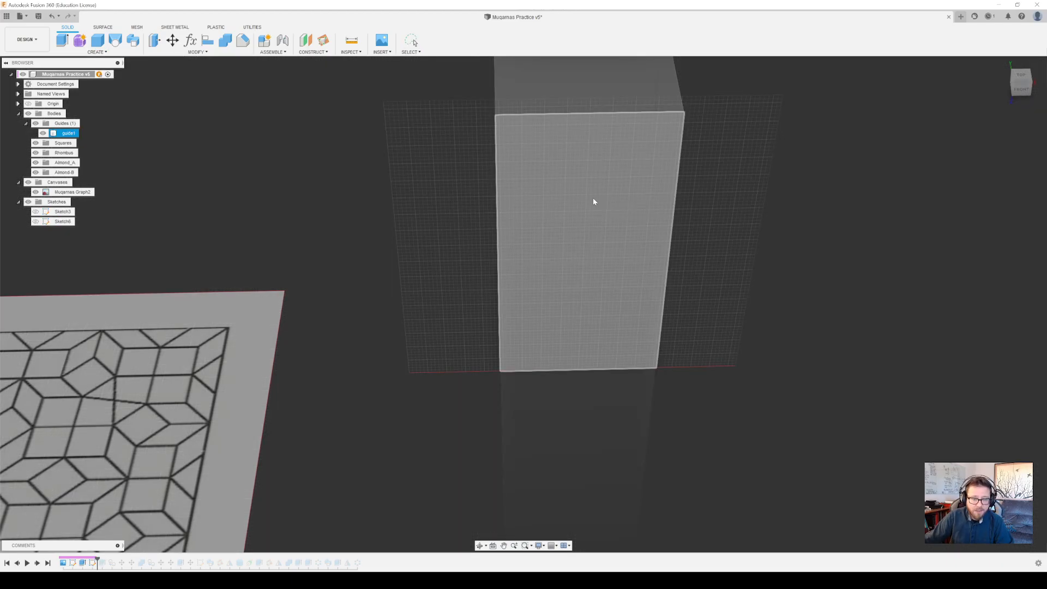
pyautogui.click(593, 198)
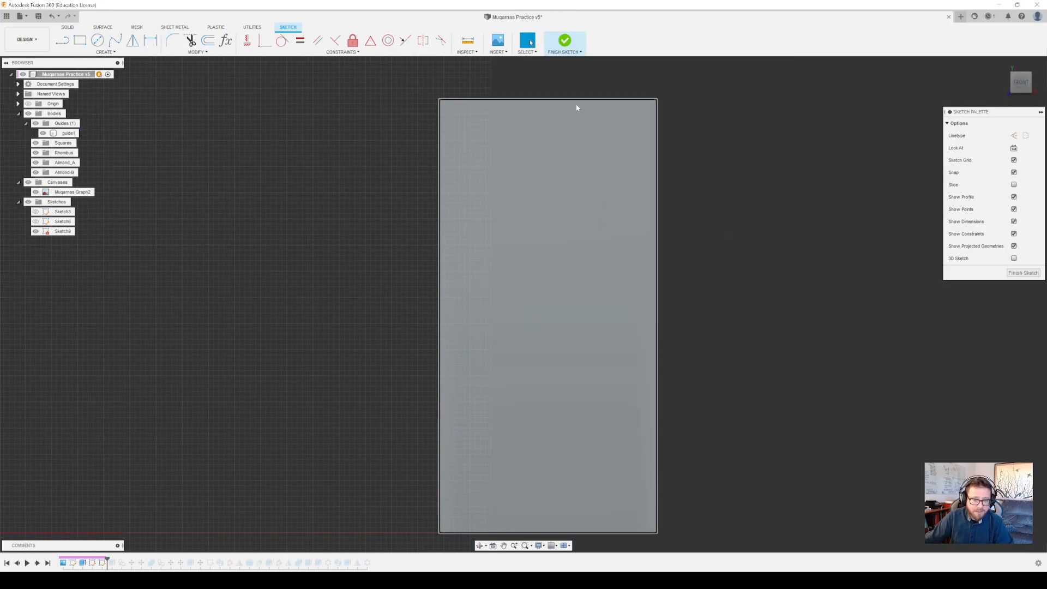
# Offset the top and left edges of the guide face inward by -0.2 m
pyautogui.click(573, 100)
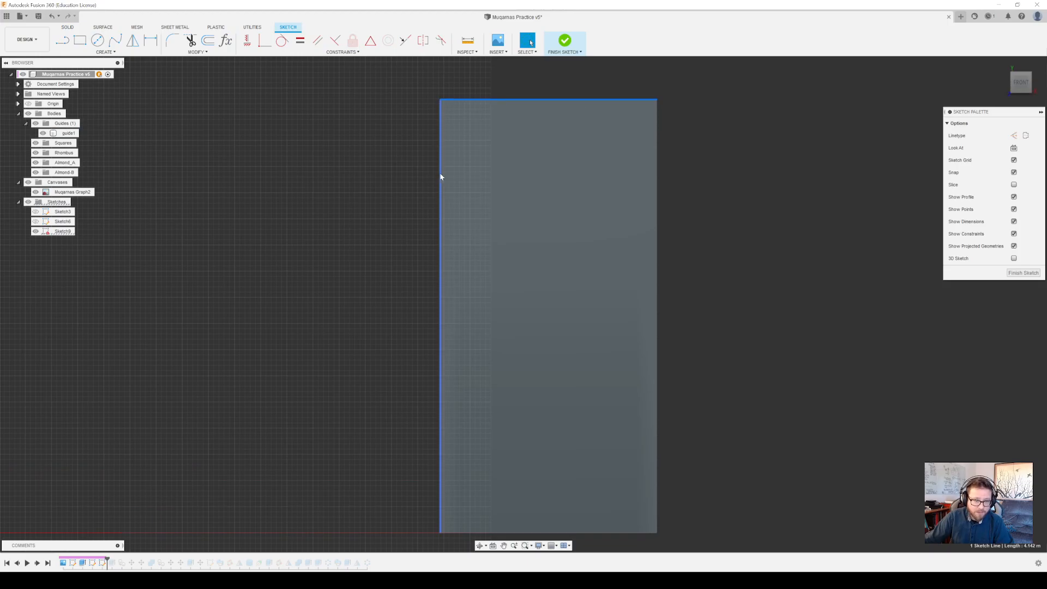
pyautogui.keyDown('shift'); pyautogui.click(441, 177); pyautogui.keyUp('shift')
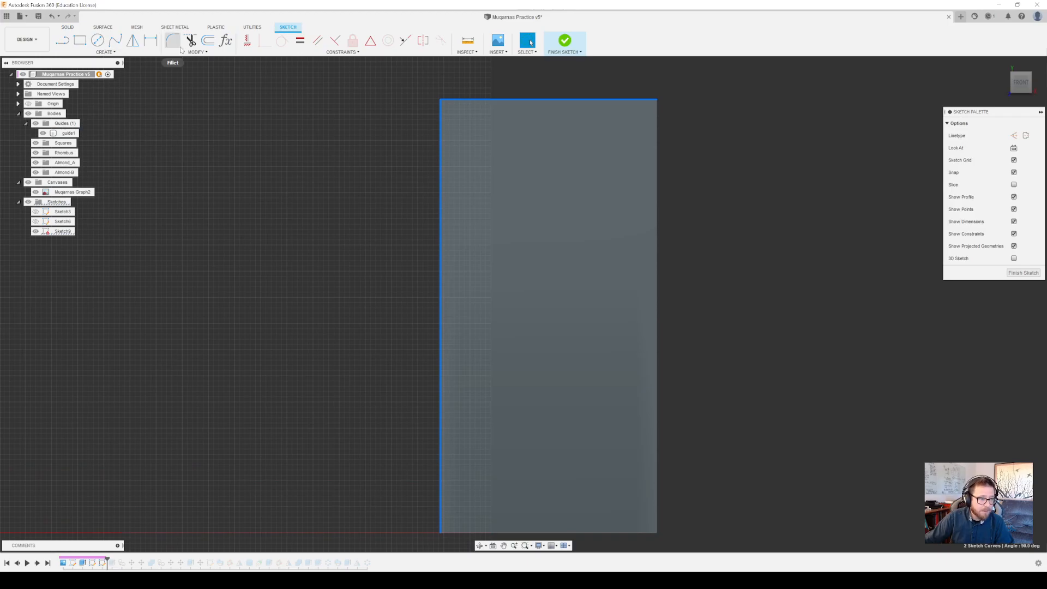
pyautogui.click(207, 40)
pyautogui.moveTo(440, 163); pyautogui.dragTo(447, 162)
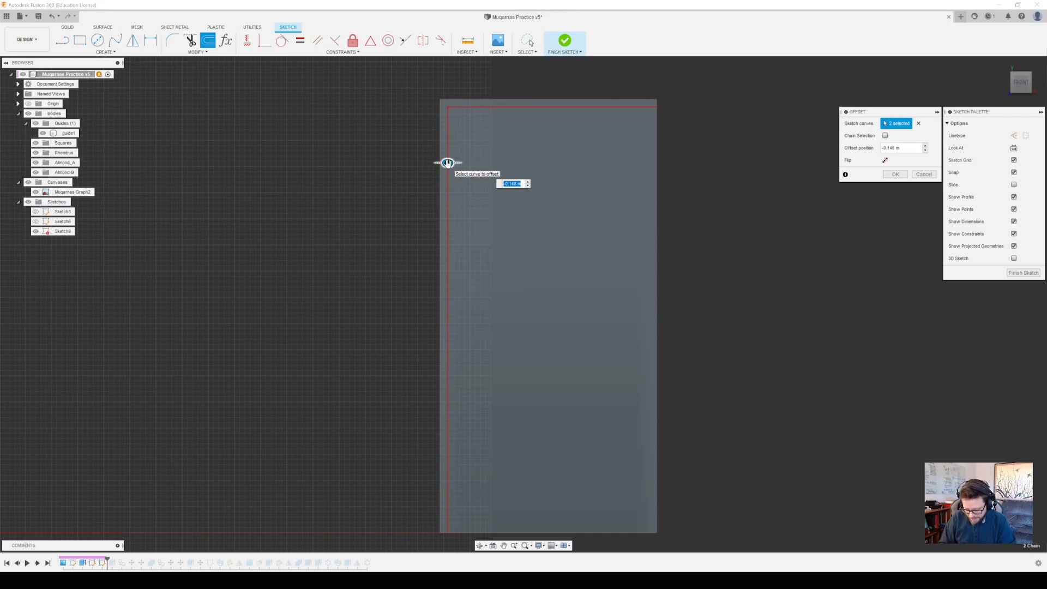
pyautogui.write('-.2')
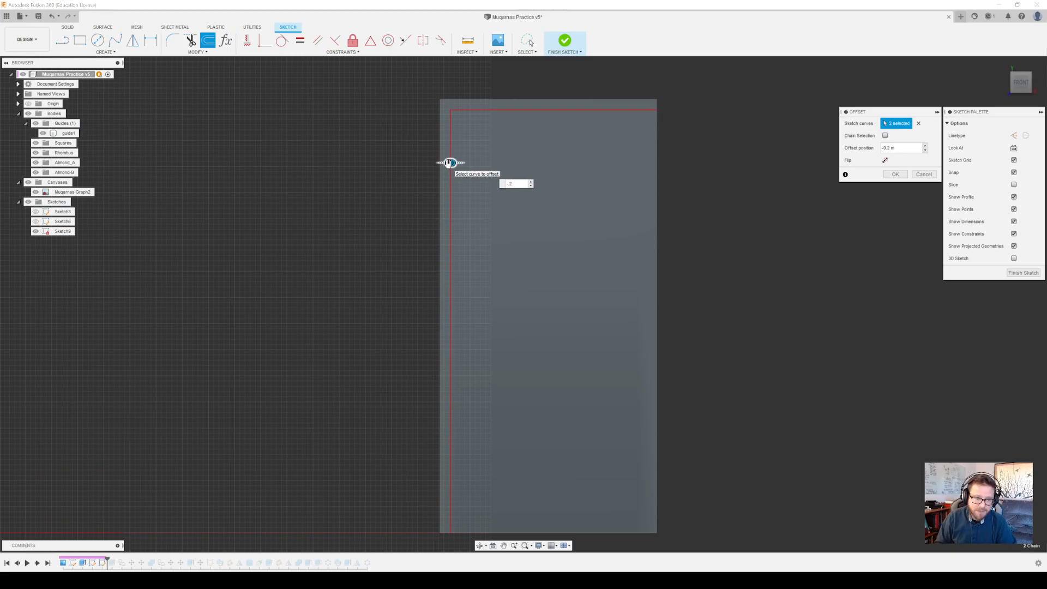
pyautogui.press('Return')
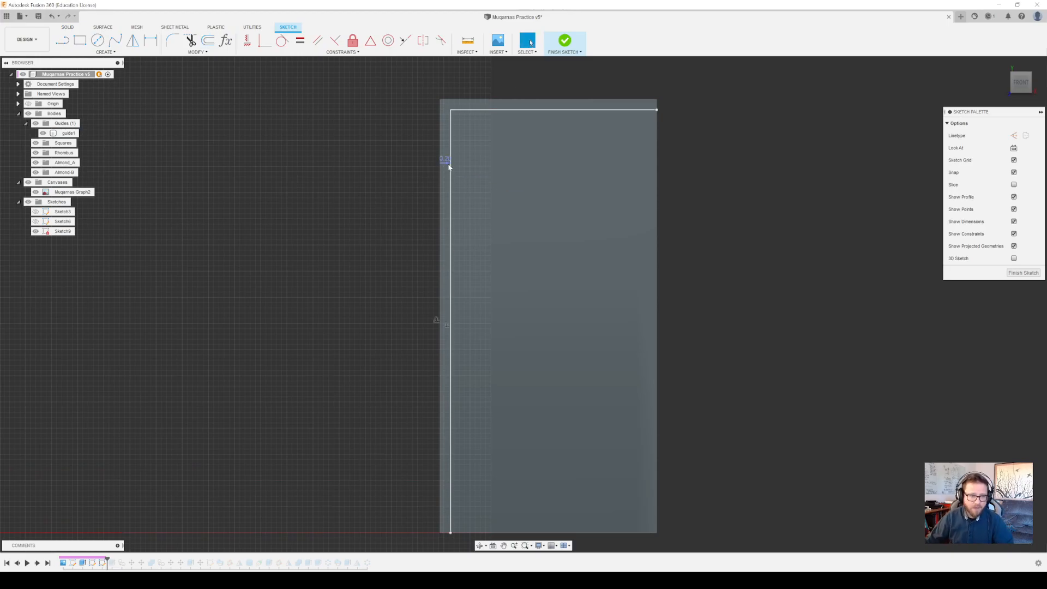
# Convert the two offset lines on the guide face to construction lines
pyautogui.click(548, 111)
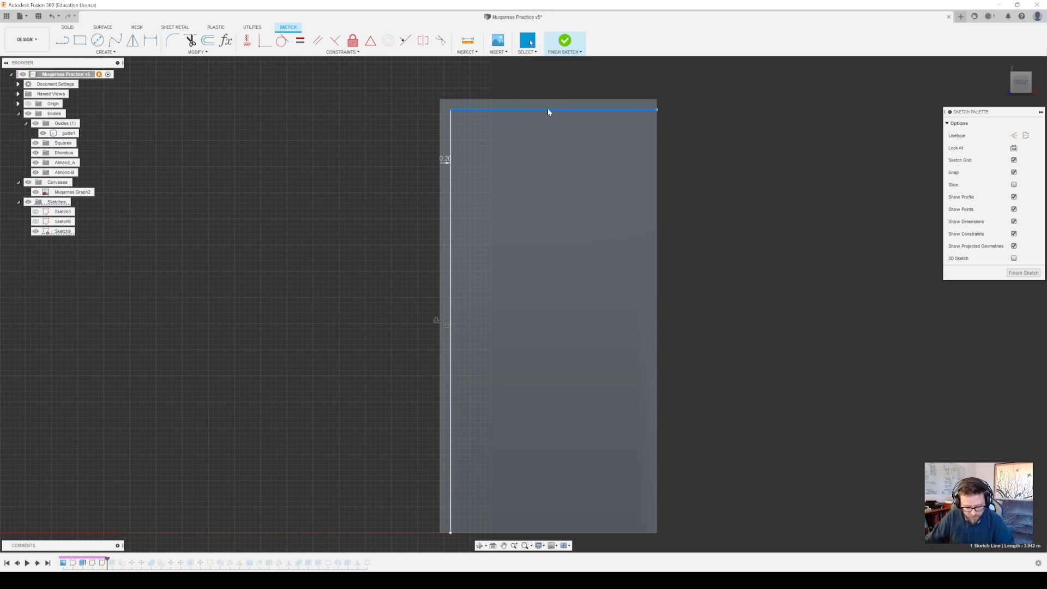
pyautogui.keyDown('ctrl'); pyautogui.click(450, 146); pyautogui.keyUp('ctrl')
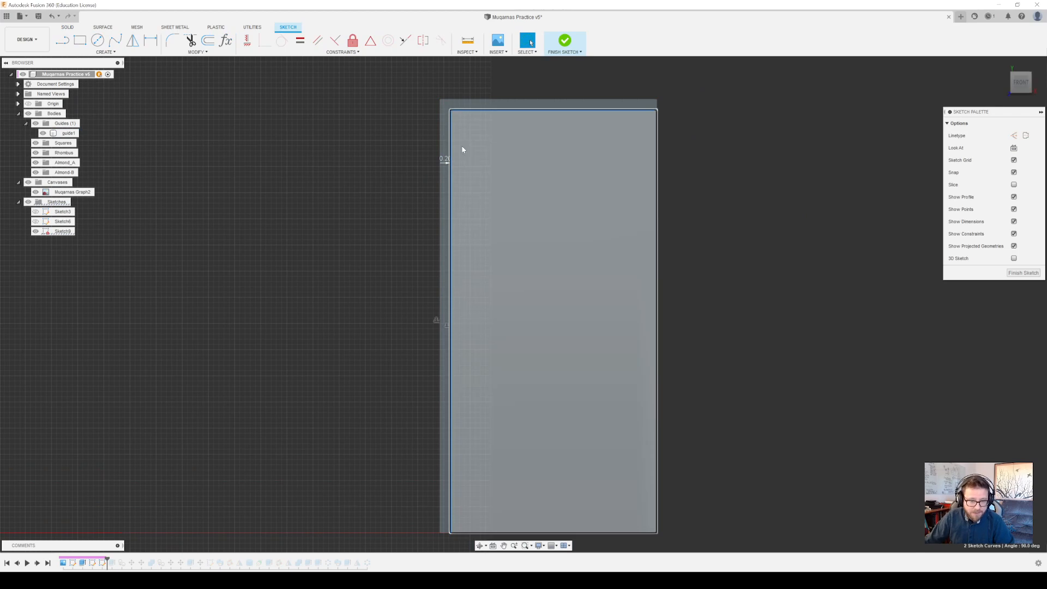
pyautogui.press('x')
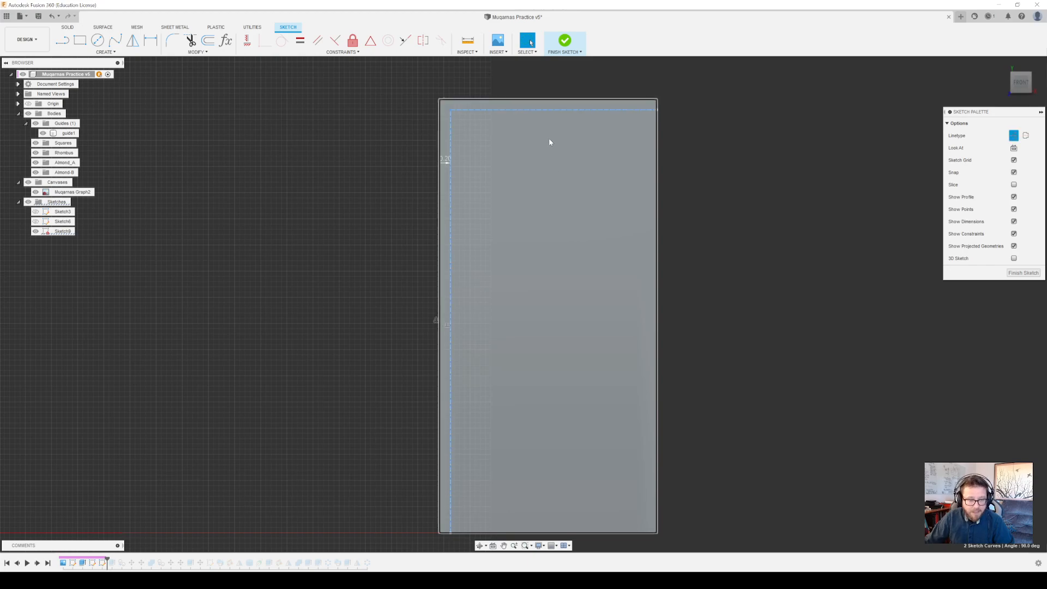
pyautogui.click(701, 112)
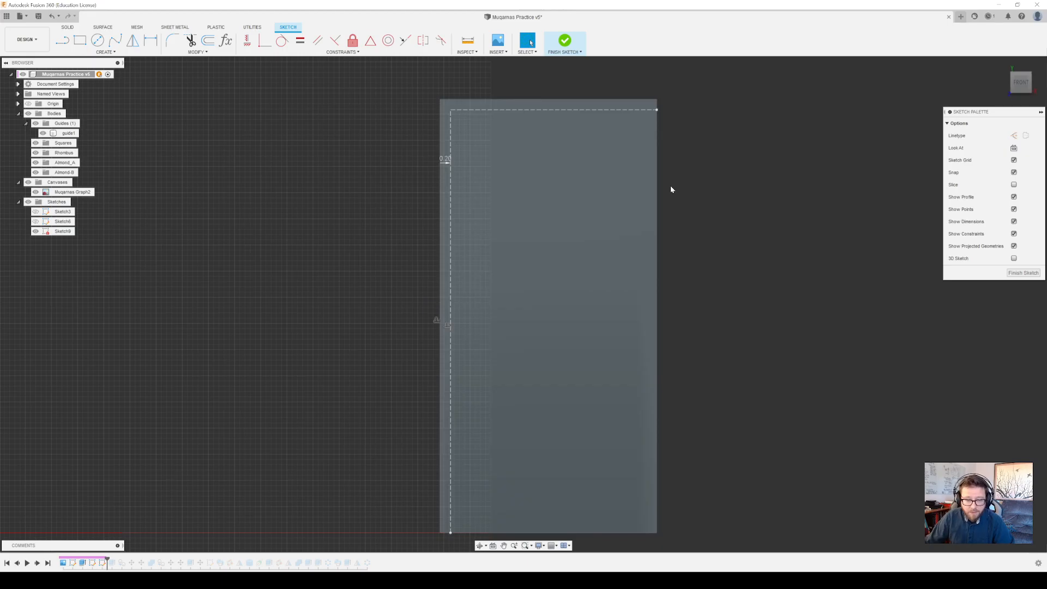
pyautogui.moveTo(491, 378); pyautogui.dragTo(528, 319, button='middle')
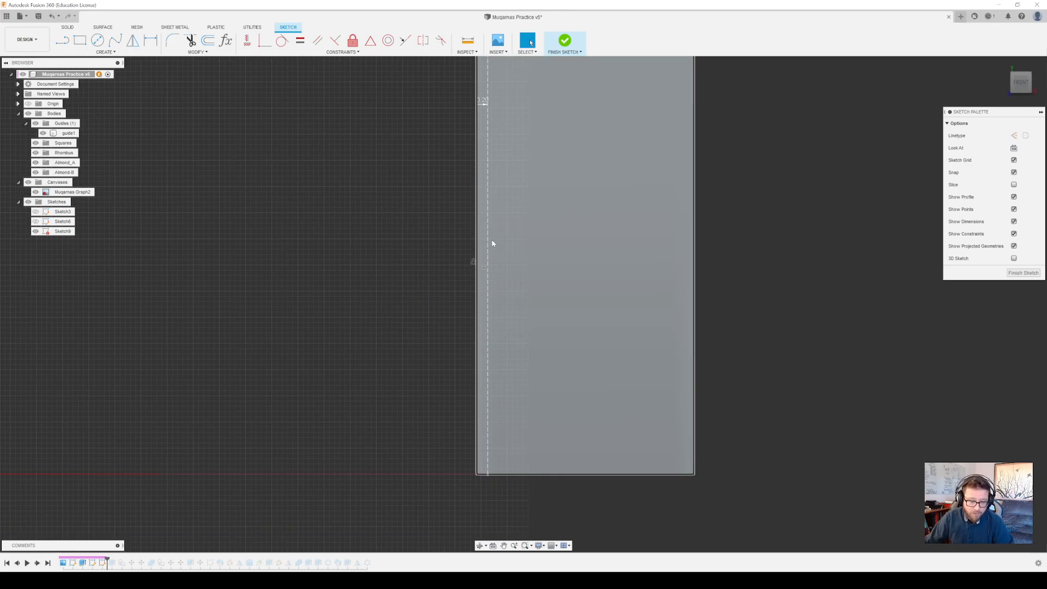
# Start a line from the right endpoint of the upper construction line on the guide face, with its angle set to 30 degrees
pyautogui.moveTo(492, 243)
pyautogui.mouseDown(button='middle')
pyautogui.moveTo(458, 284)
pyautogui.moveTo(466, 315)
pyautogui.mouseUp(button='middle')
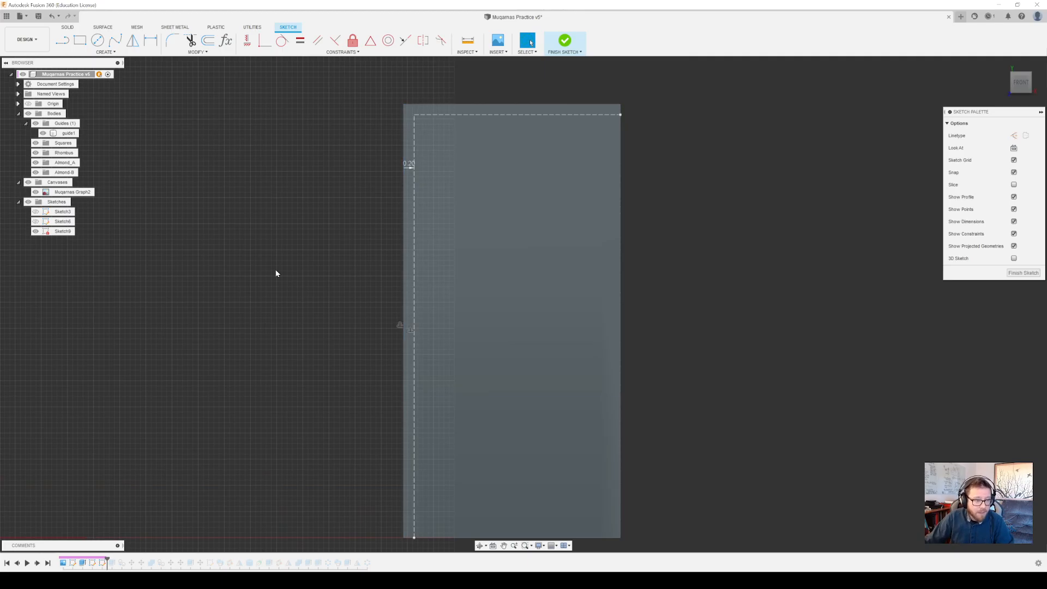
pyautogui.click(68, 47)
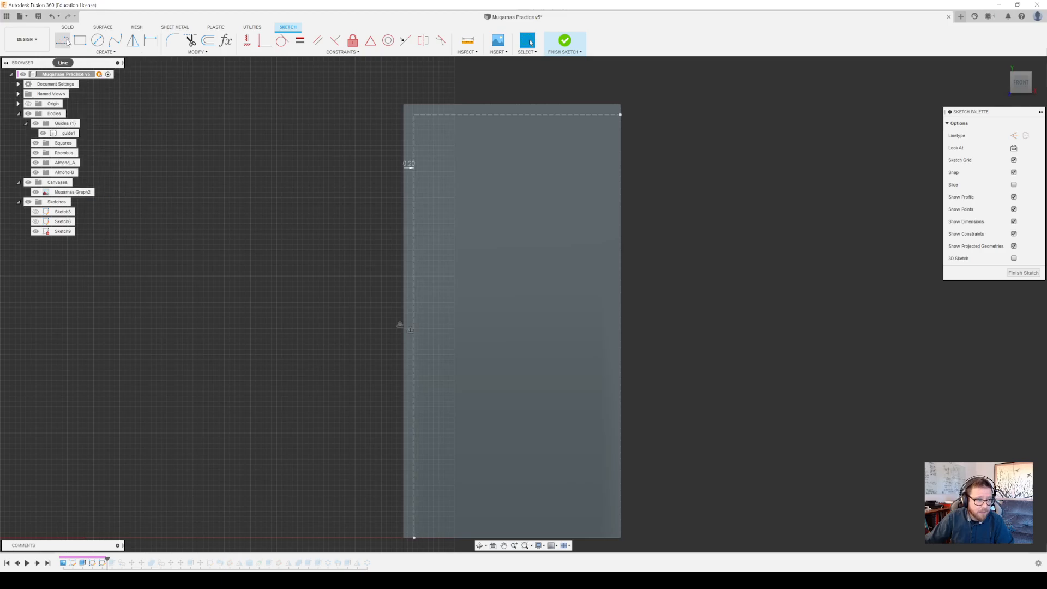
pyautogui.click(64, 45)
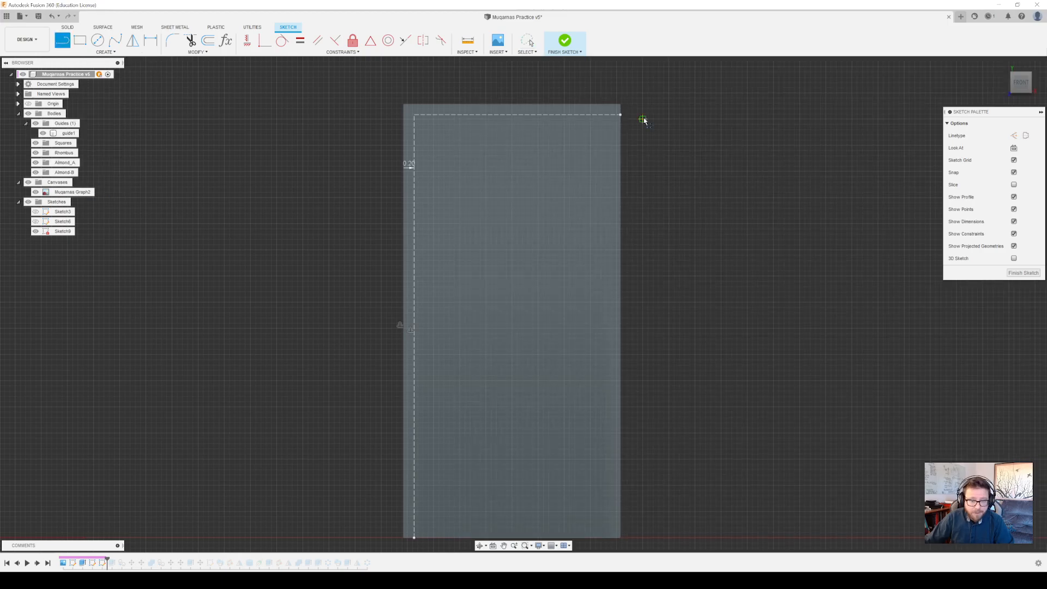
pyautogui.click(620, 115)
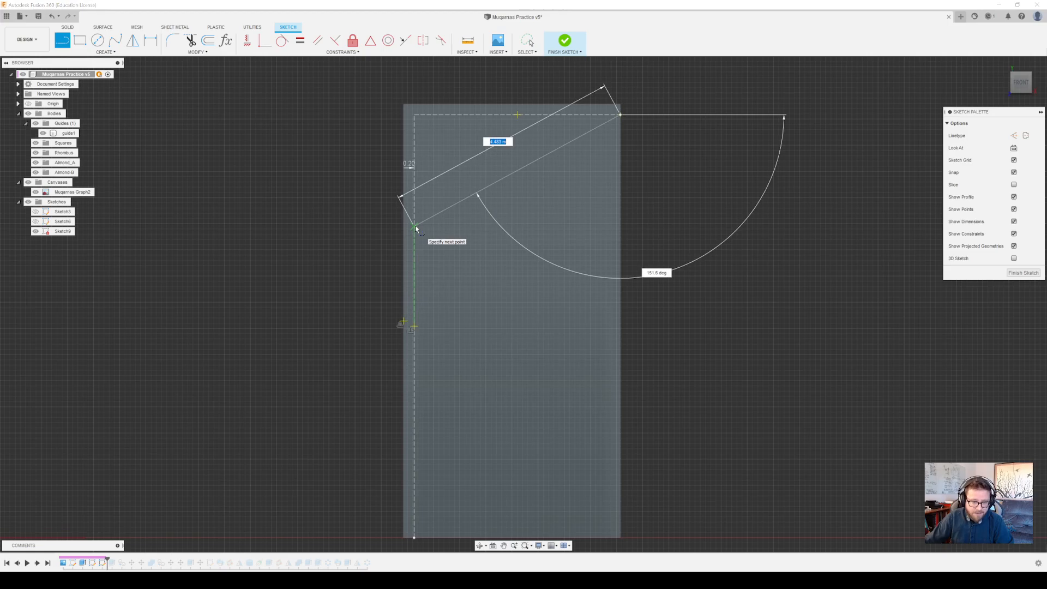
pyautogui.press('Tab')
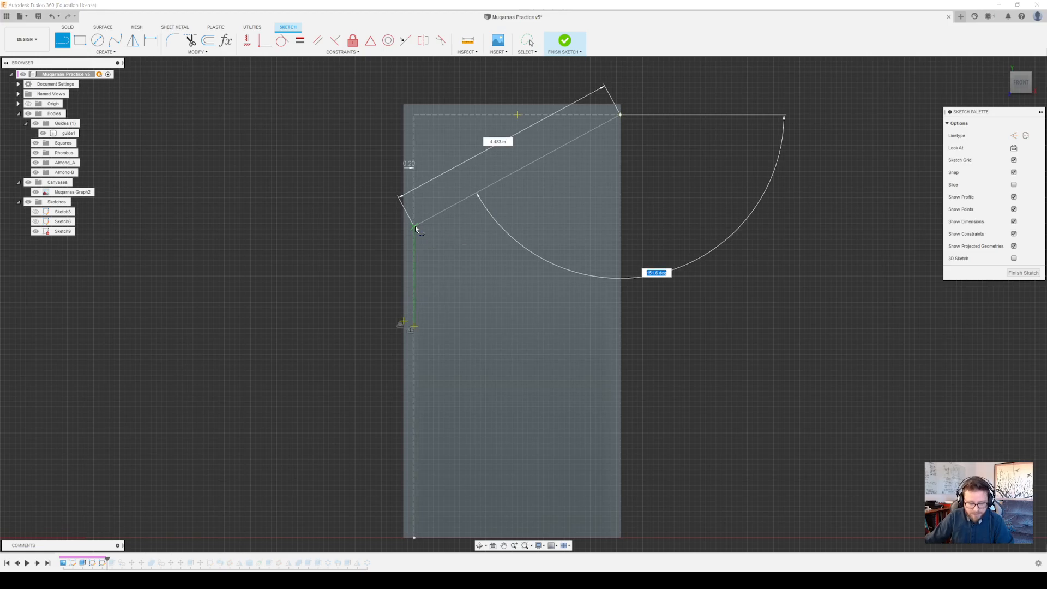
pyautogui.write('30')
pyautogui.press('Tab')
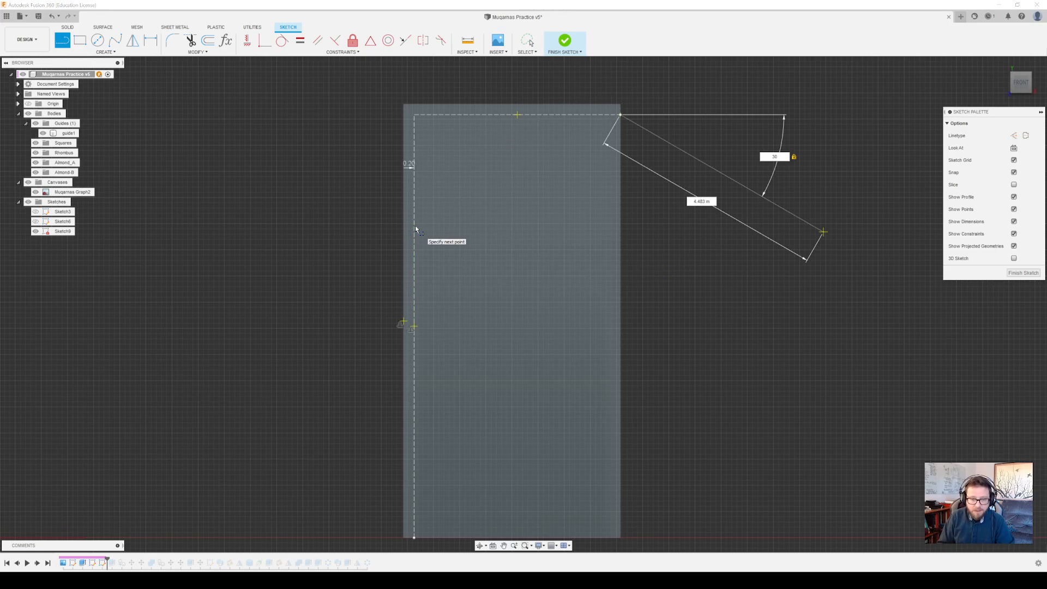
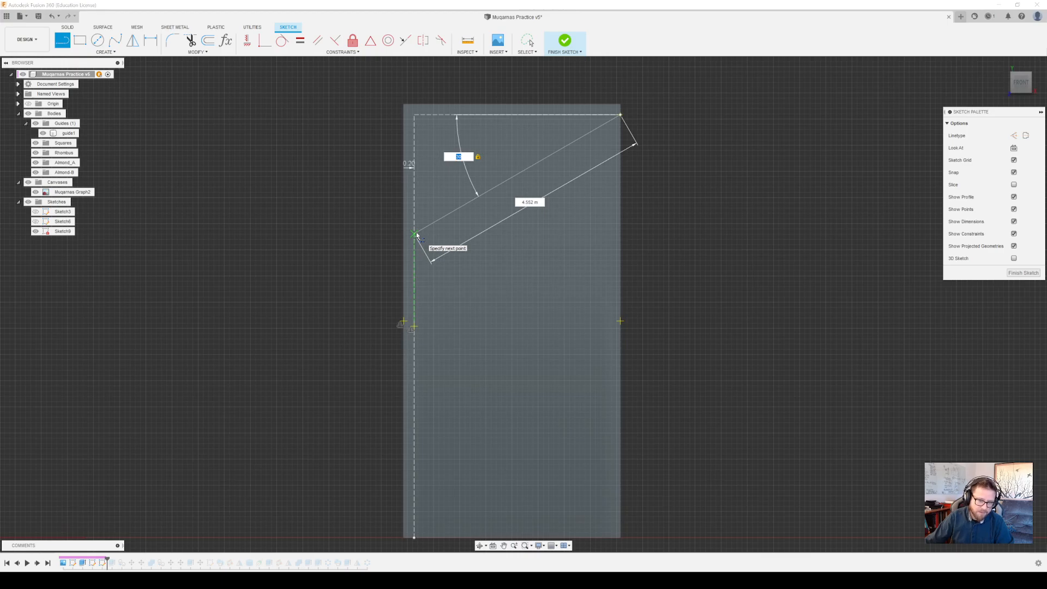
# End the 30-degree line on the vertical construction line and convert it to a construction line
pyautogui.click(416, 234)
pyautogui.press('Escape')
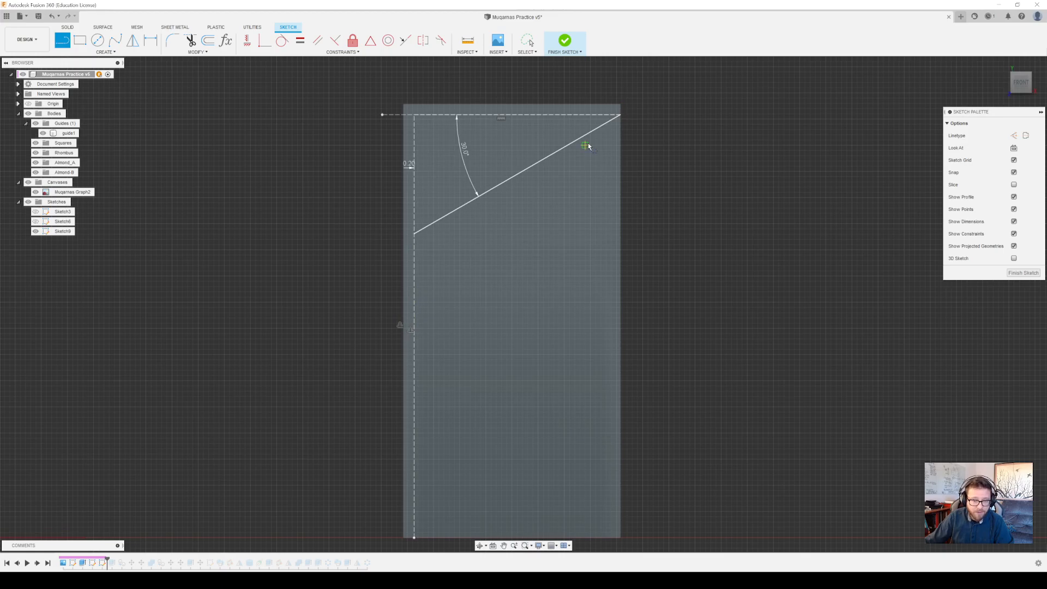
pyautogui.click(530, 42)
pyautogui.click(488, 190)
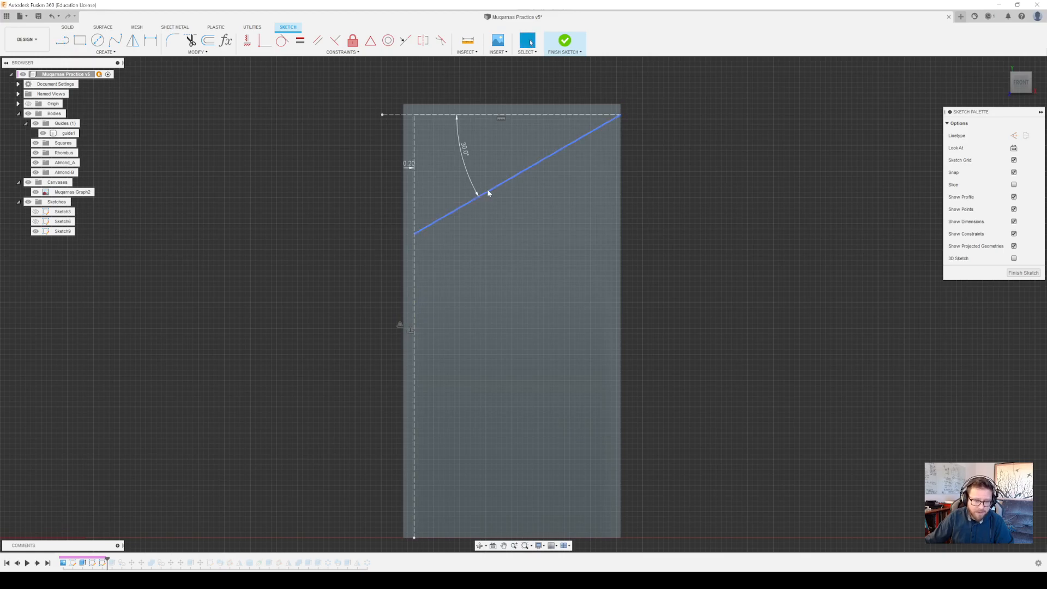
pyautogui.press('x')
pyautogui.moveTo(740, 199); pyautogui.dragTo(764, 178, button='middle')
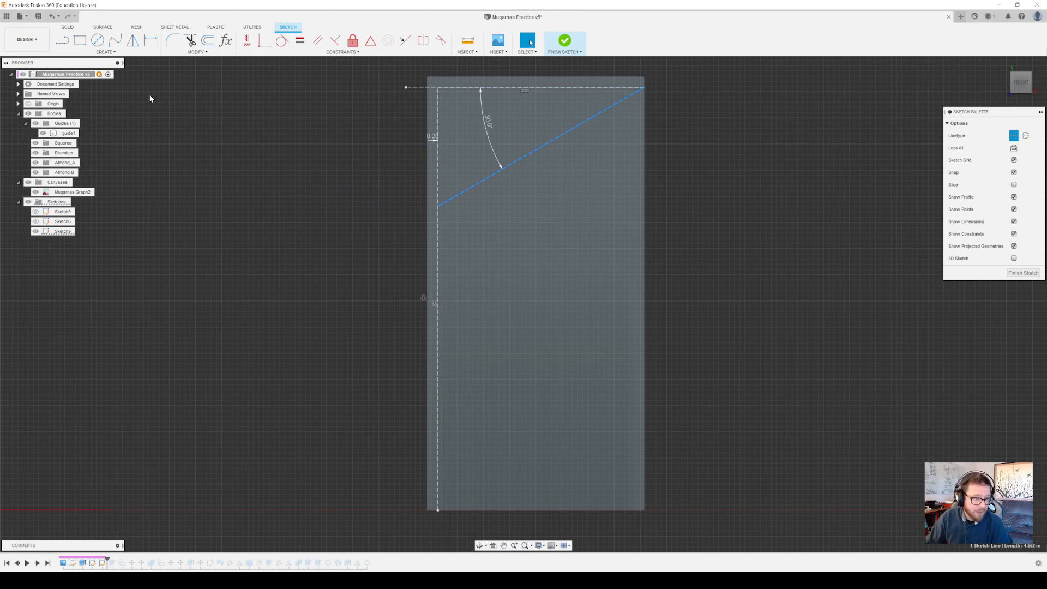
# Add a sketch point at the shared right endpoint of the upper and angled construction lines
pyautogui.click(104, 52)
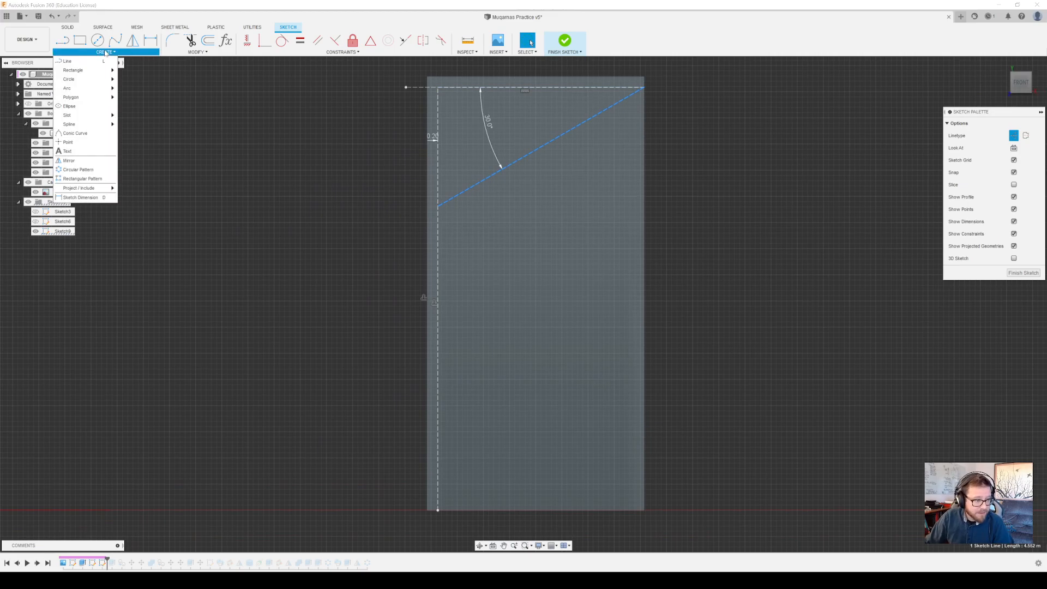
pyautogui.click(68, 142)
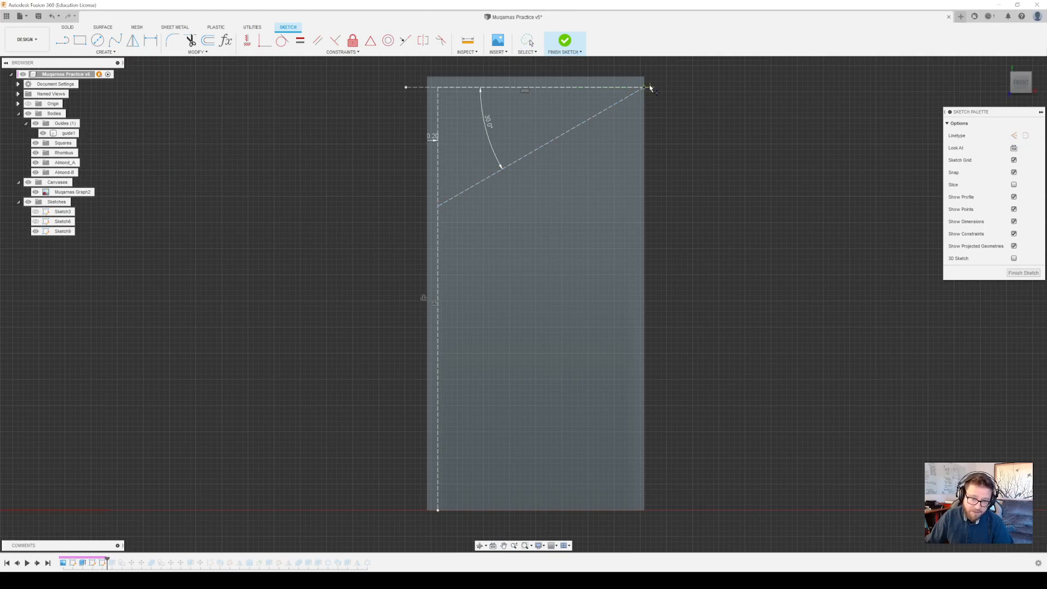
pyautogui.press('Escape')
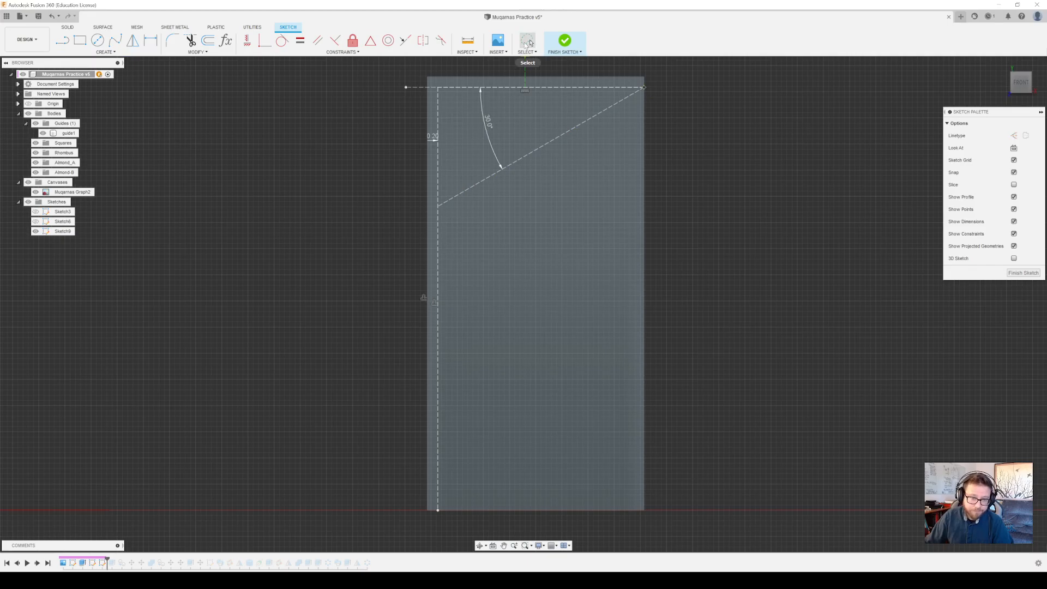
# Set up a rectangular pattern of the corner sketch point along the angled construction line, with a quantity of 1 in the second direction
pyautogui.click(644, 88)
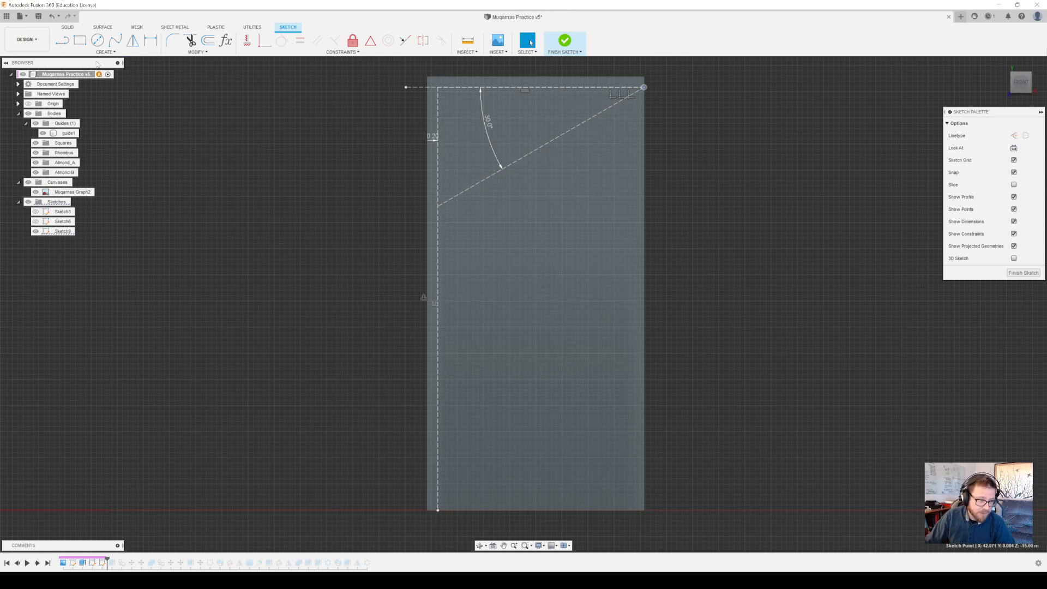
pyautogui.click(113, 53)
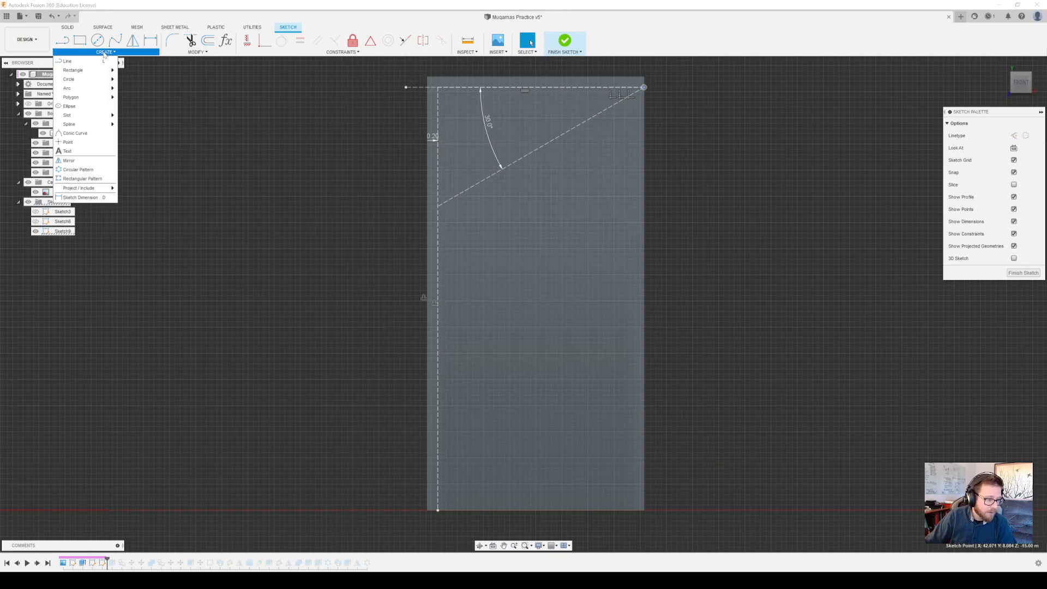
pyautogui.click(82, 178)
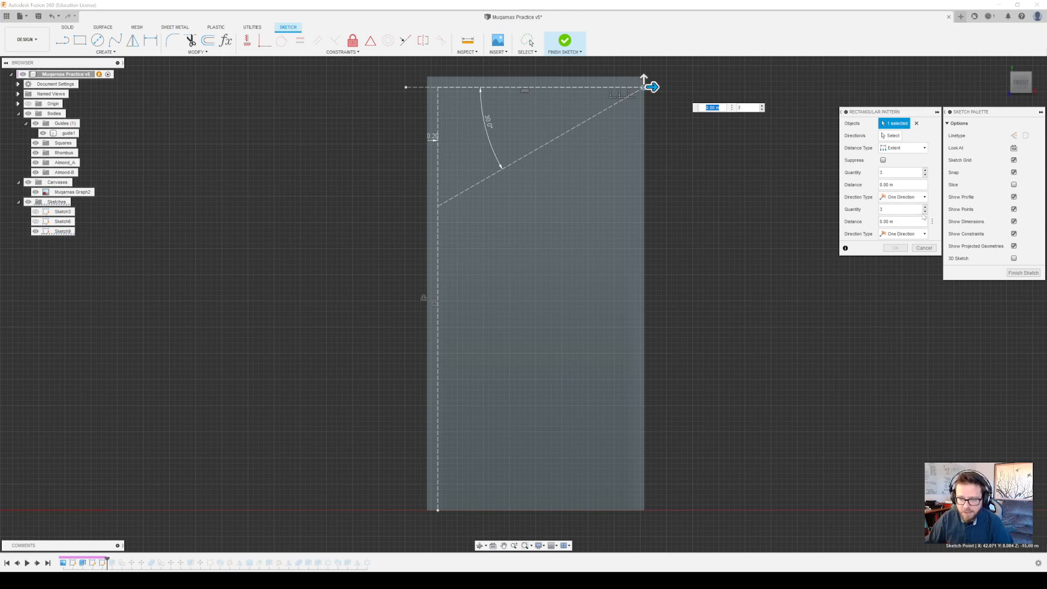
pyautogui.click(925, 212)
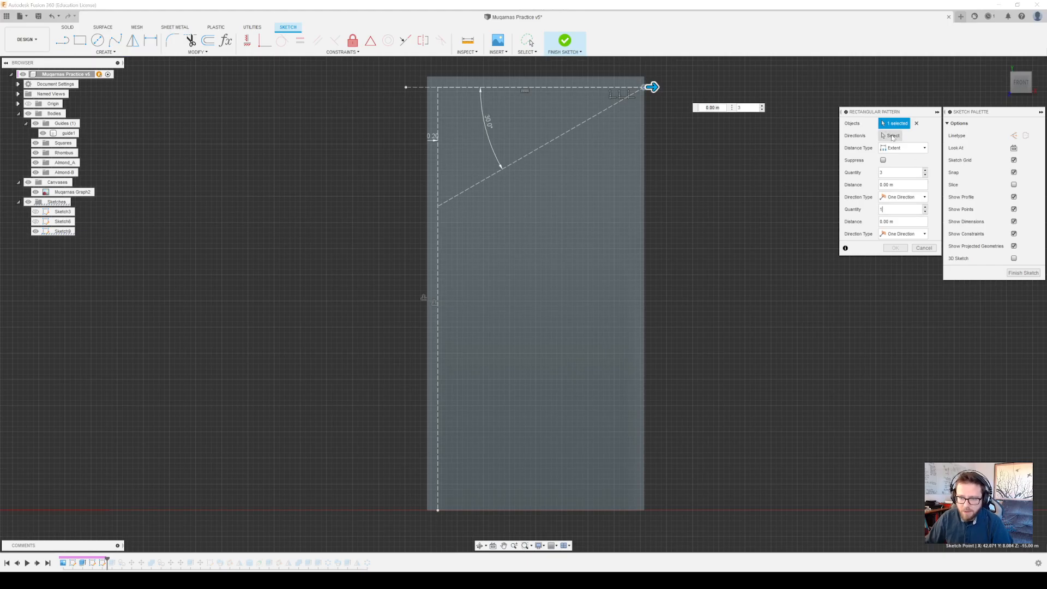
pyautogui.click(892, 137)
pyautogui.click(592, 118)
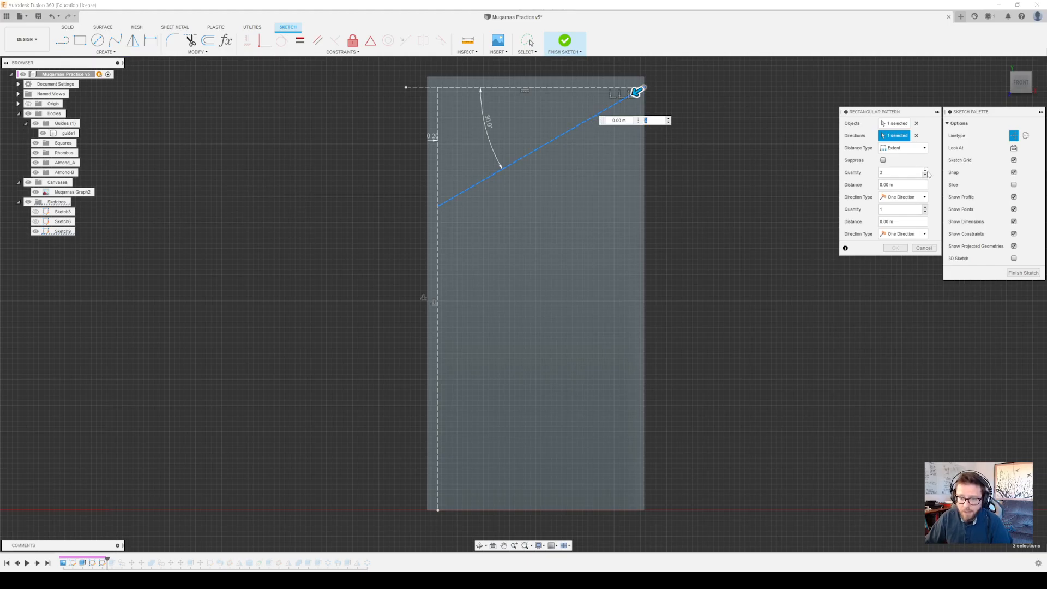
# Set the point pattern's quantity to 6 and its extent to the full length of the angled line, about 4.552 m, and create it
pyautogui.click(926, 171)
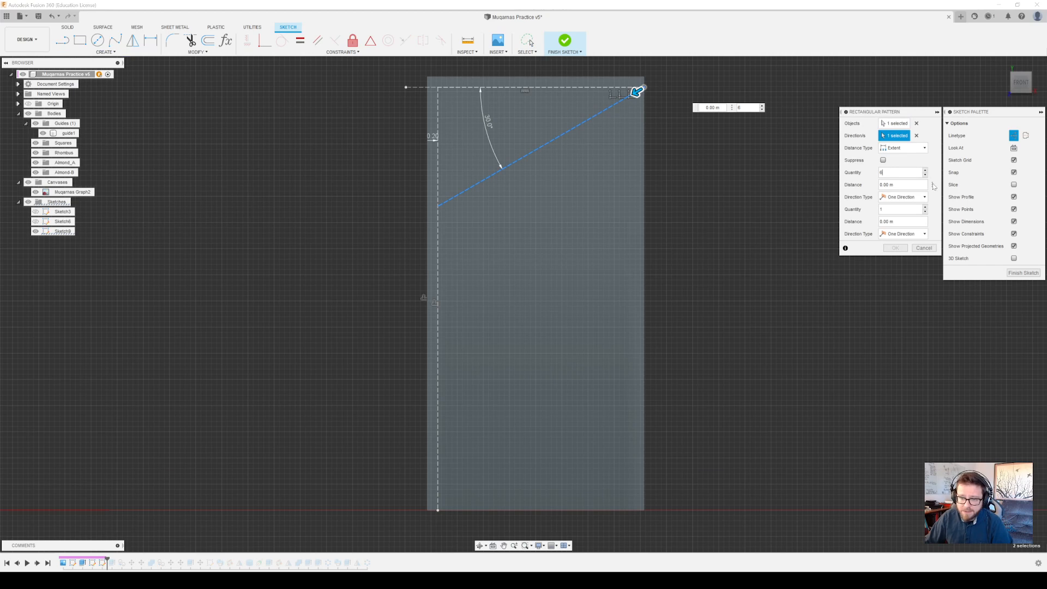
pyautogui.click(932, 186)
pyautogui.click(892, 195)
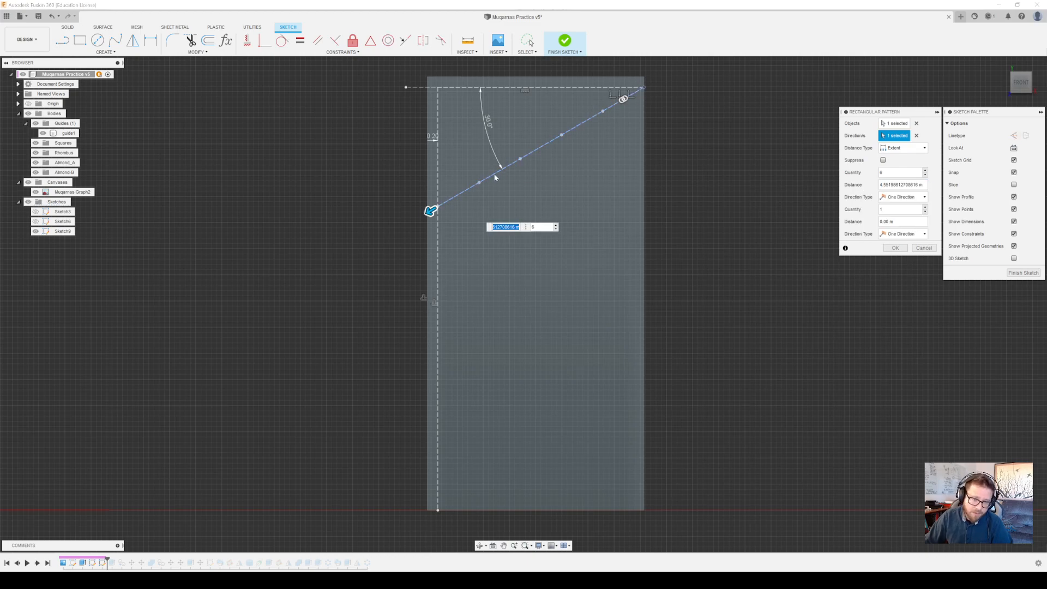
pyautogui.click(459, 195)
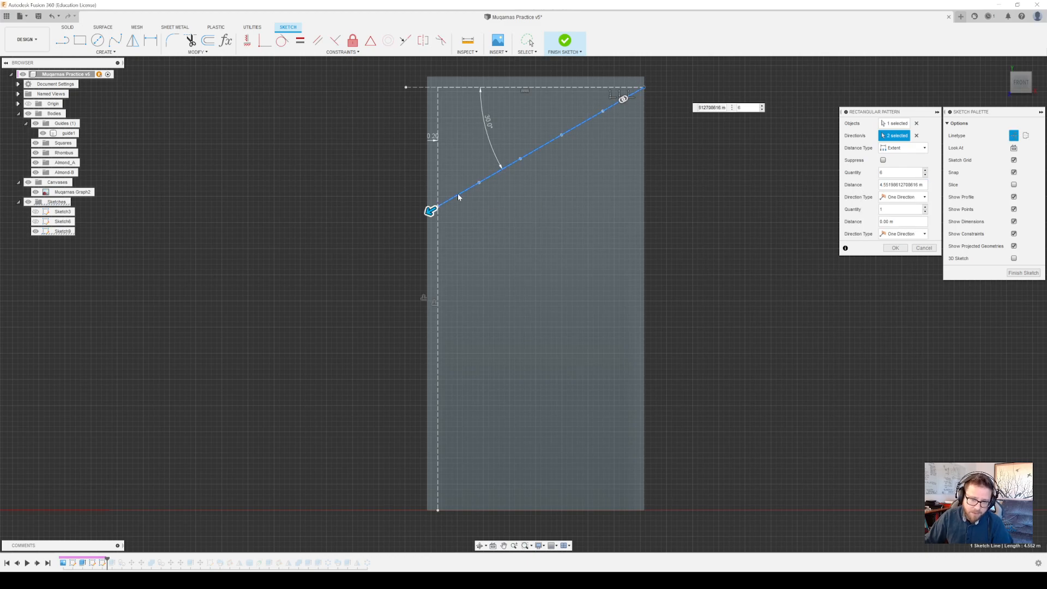
pyautogui.press('Tab')
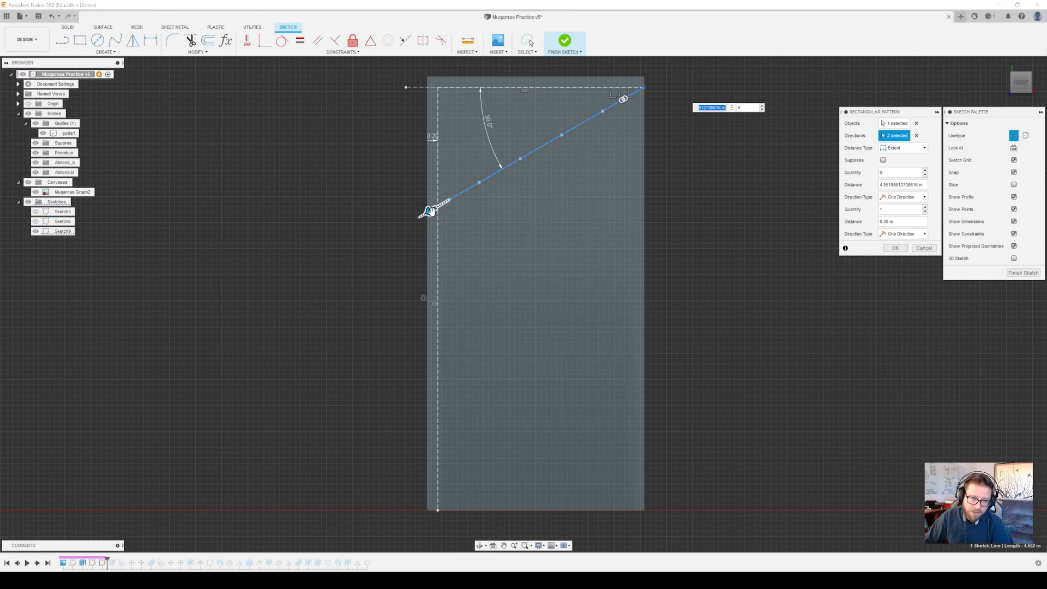
pyautogui.scroll(-2, 414, 218)
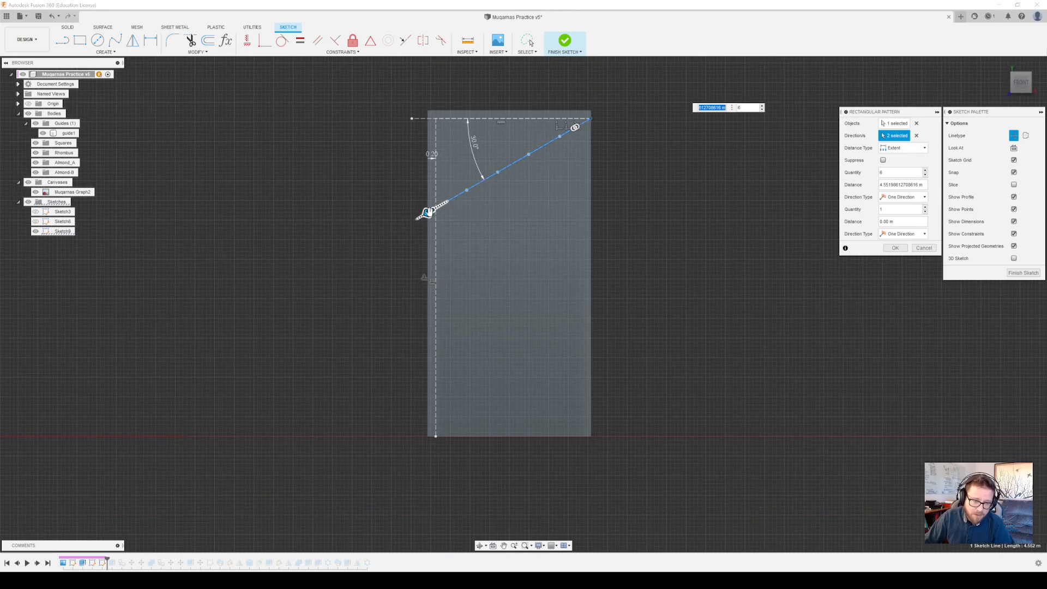
pyautogui.scroll(5, 458, 194)
pyautogui.scroll(-1, 476, 199)
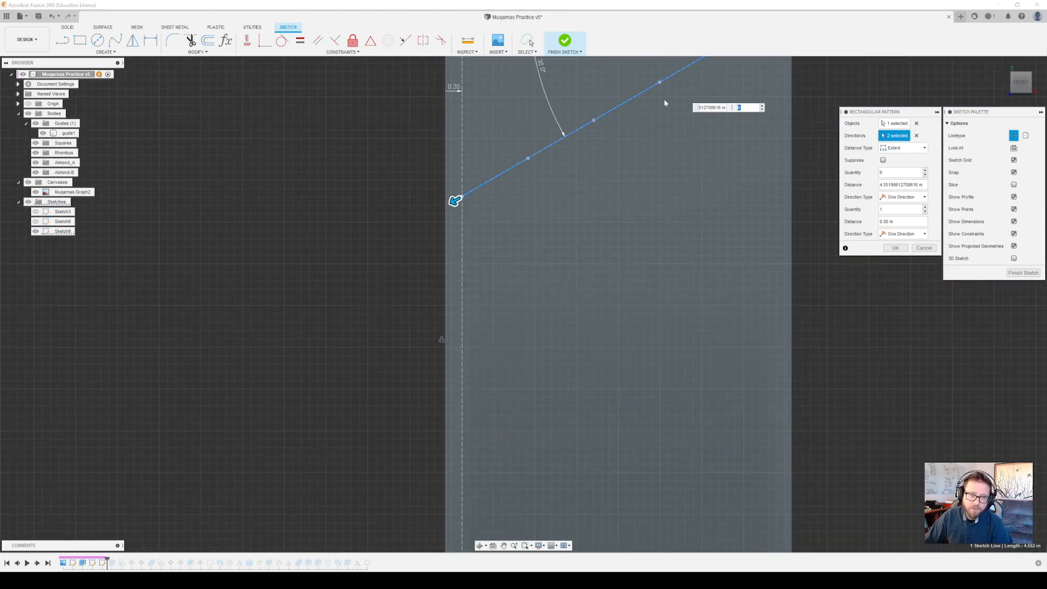
pyautogui.moveTo(669, 134); pyautogui.dragTo(588, 285, button='middle')
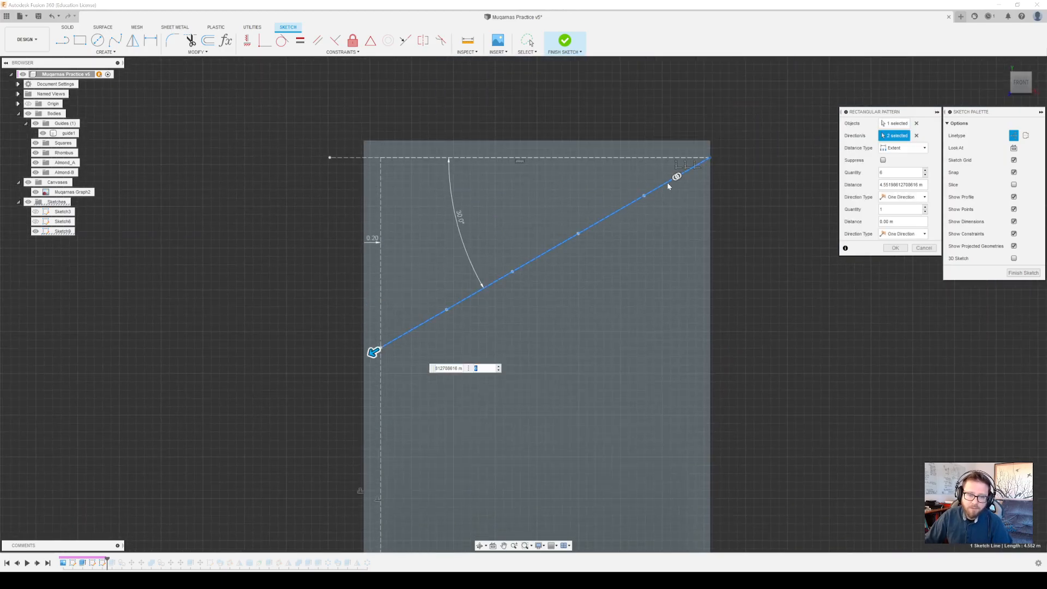
pyautogui.moveTo(649, 239); pyautogui.dragTo(619, 236, button='middle')
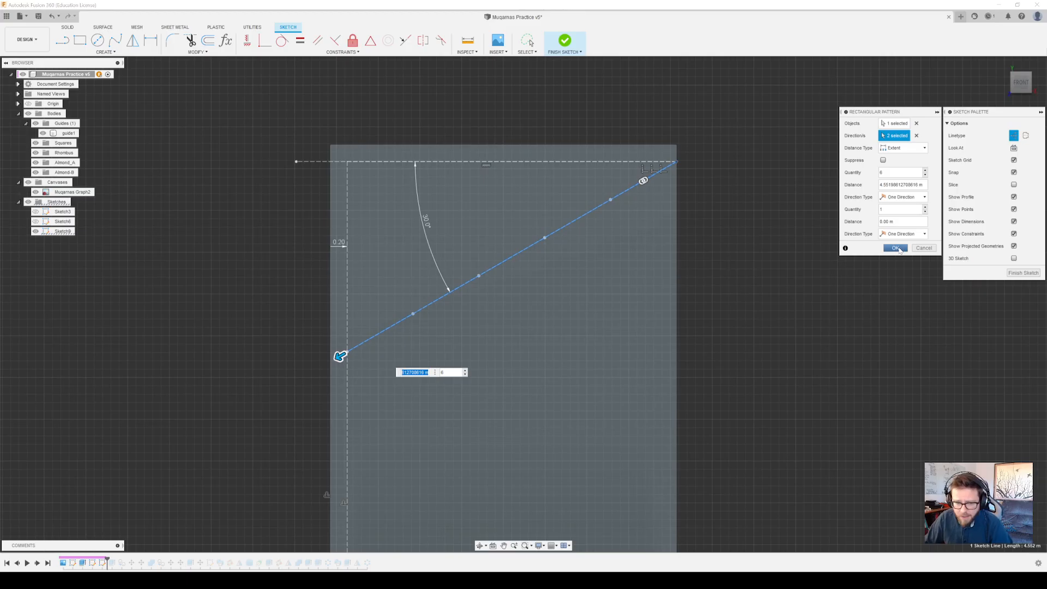
pyautogui.click(896, 248)
# Draw a center point arc about the angled line's lower endpoint, from the second pattern point above it to the vertical construction line below
pyautogui.moveTo(591, 288); pyautogui.dragTo(688, 162, button='middle')
pyautogui.scroll(-5, 669, 213)
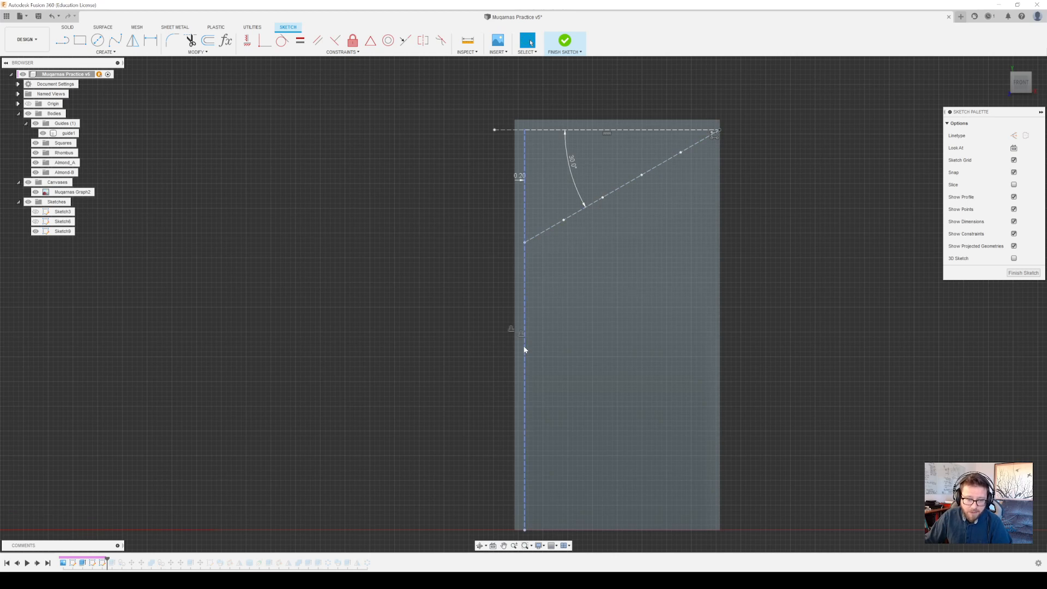
pyautogui.click(109, 53)
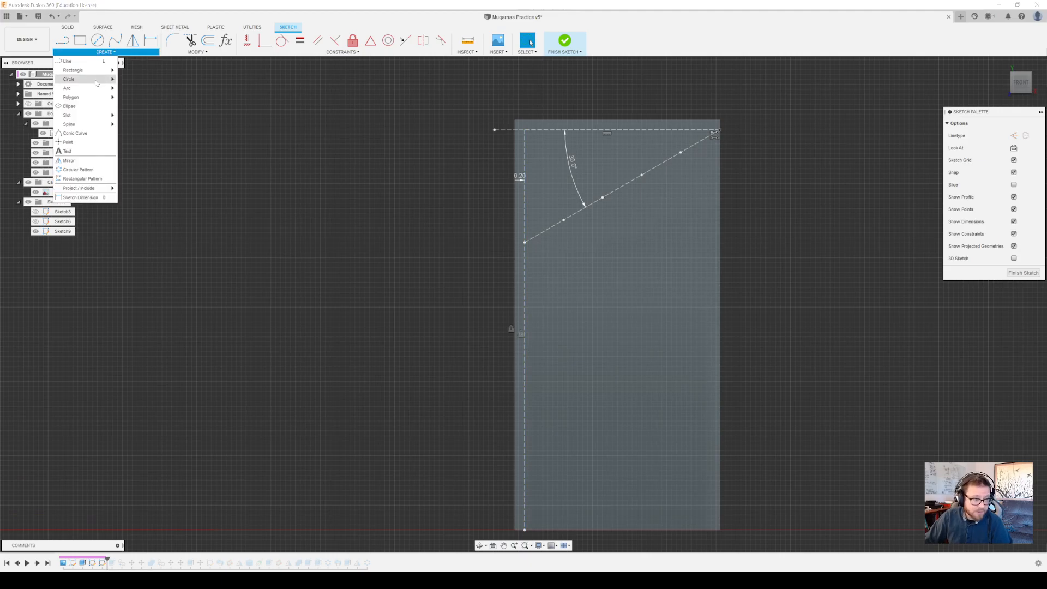
pyautogui.moveTo(96, 81)
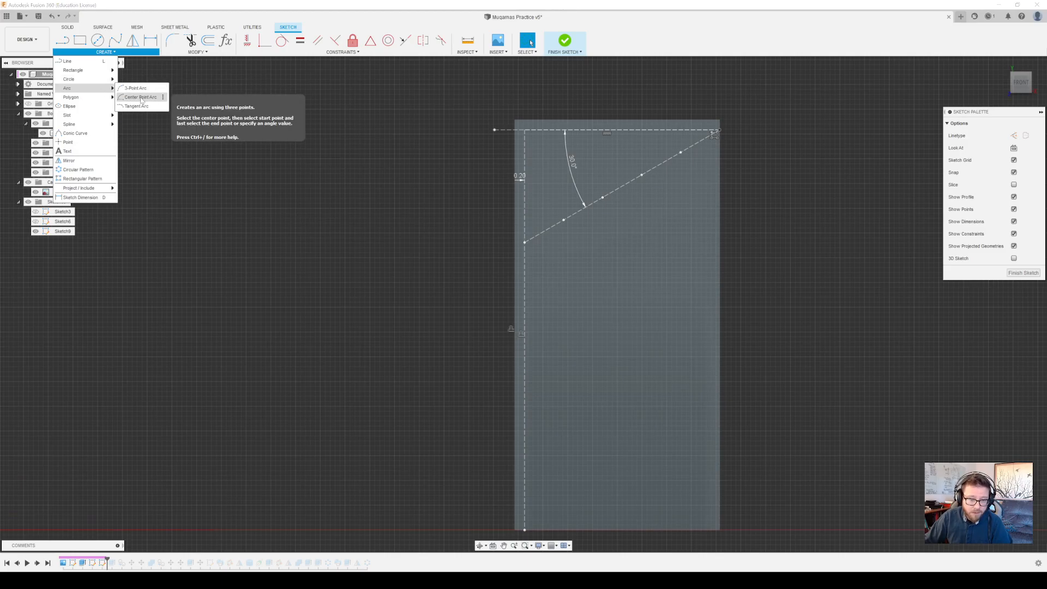
pyautogui.click(142, 98)
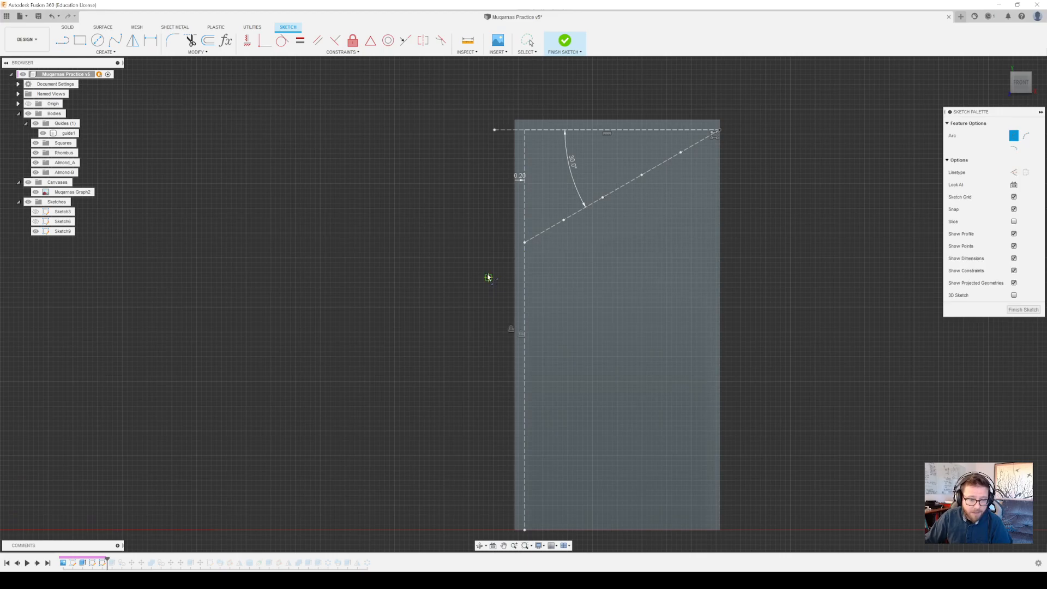
pyautogui.click(525, 243)
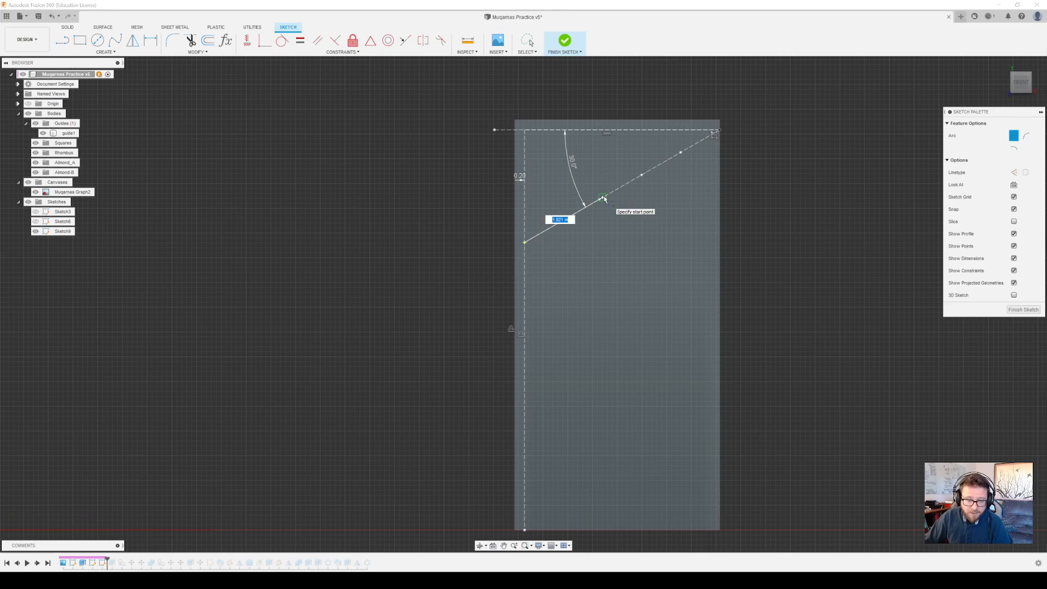
pyautogui.click(603, 197)
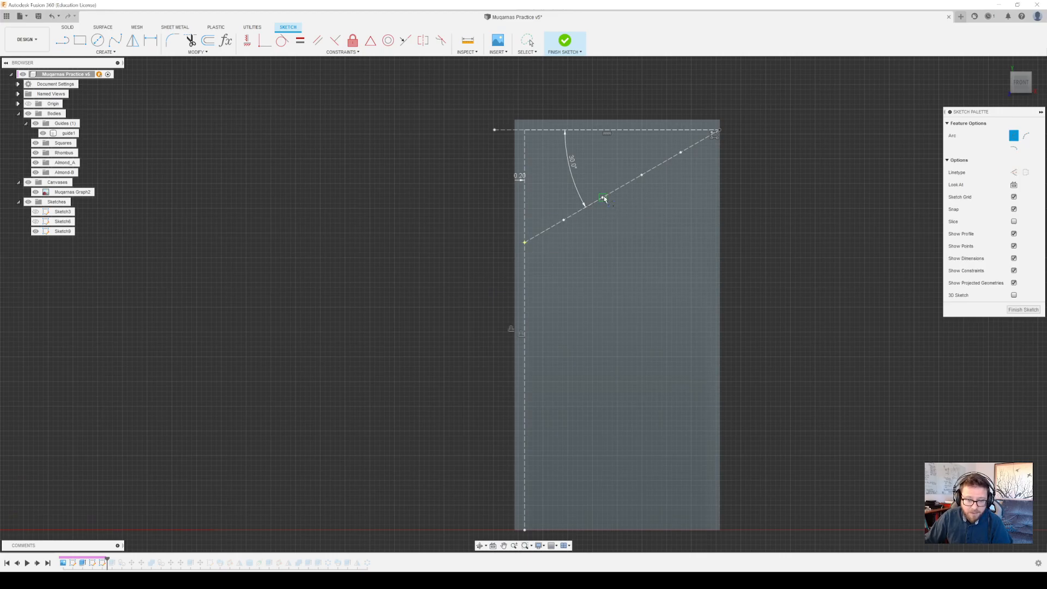
pyautogui.click(525, 333)
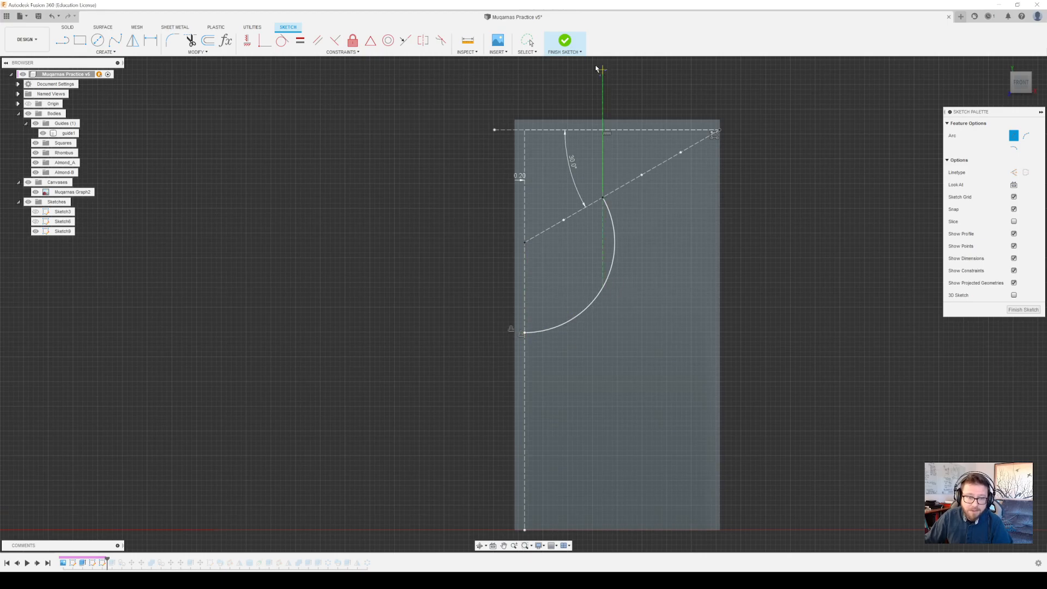
# Convert the arc between the angled line and the vertical line to construction geometry
pyautogui.click(528, 40)
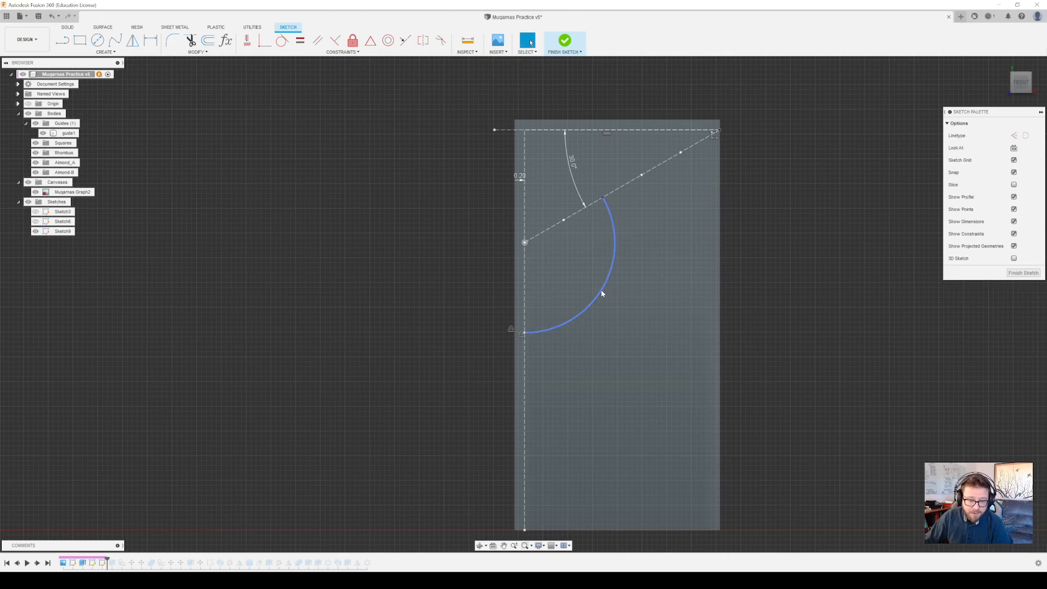
pyautogui.click(602, 294)
pyautogui.press('x')
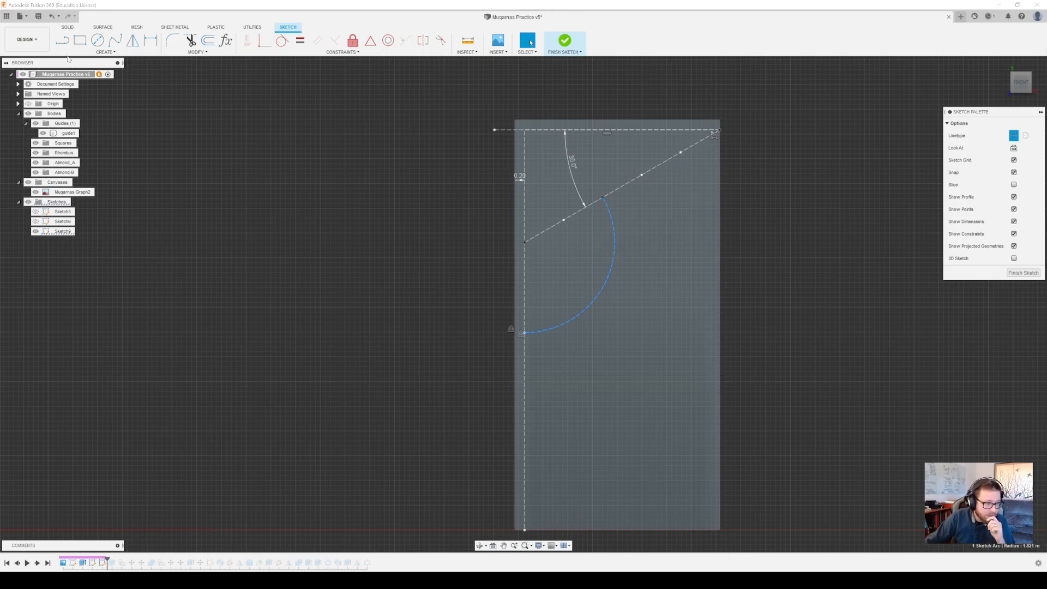
# Draw a center point arc centred on the construction arc's lower end, starting at its upper end and ending below the centre's level near the face's right edge
pyautogui.click(101, 51)
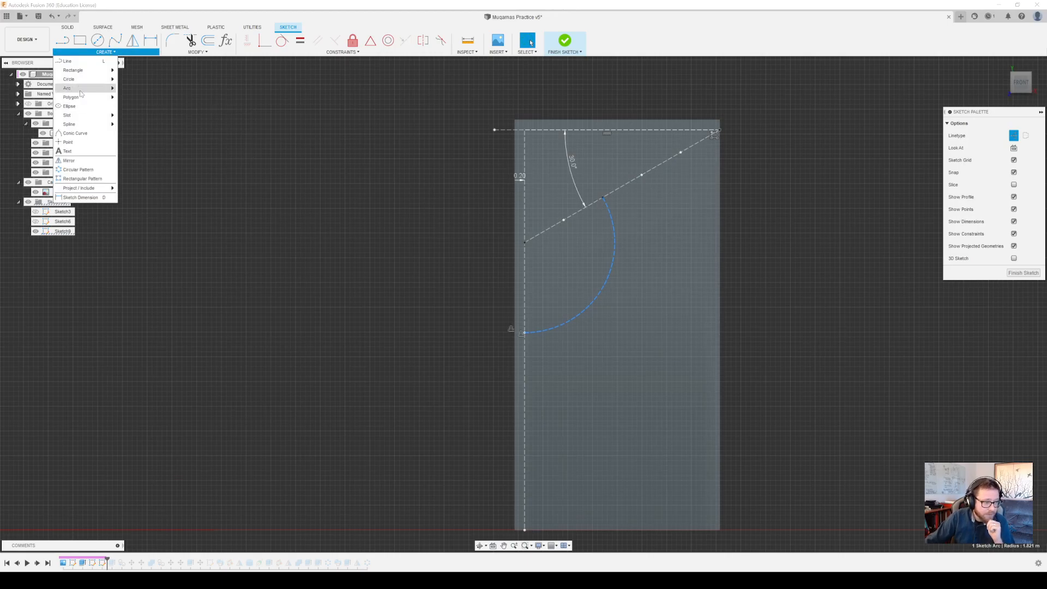
pyautogui.moveTo(83, 91)
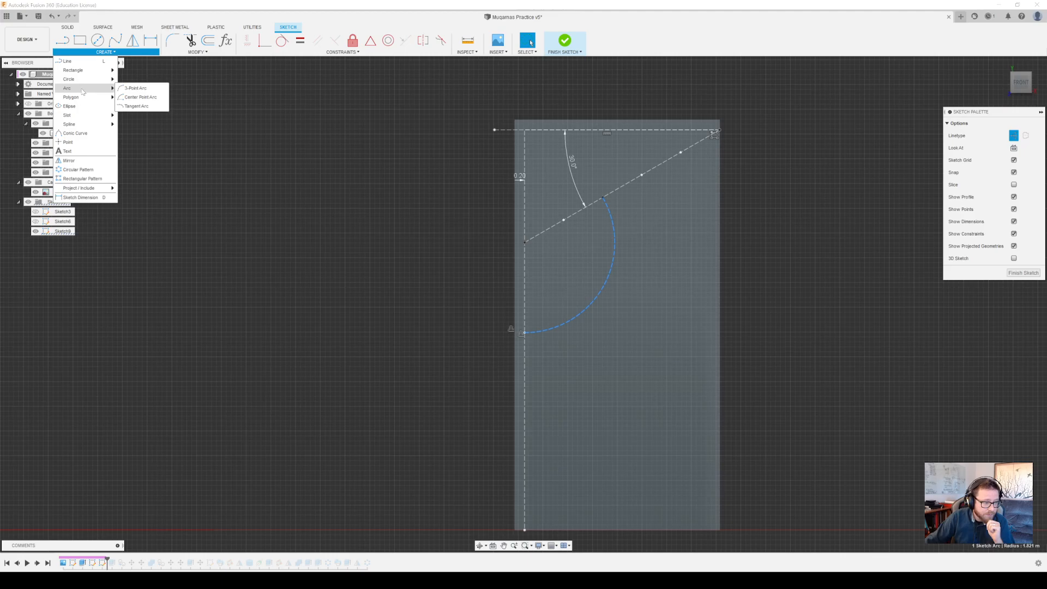
pyautogui.click(151, 100)
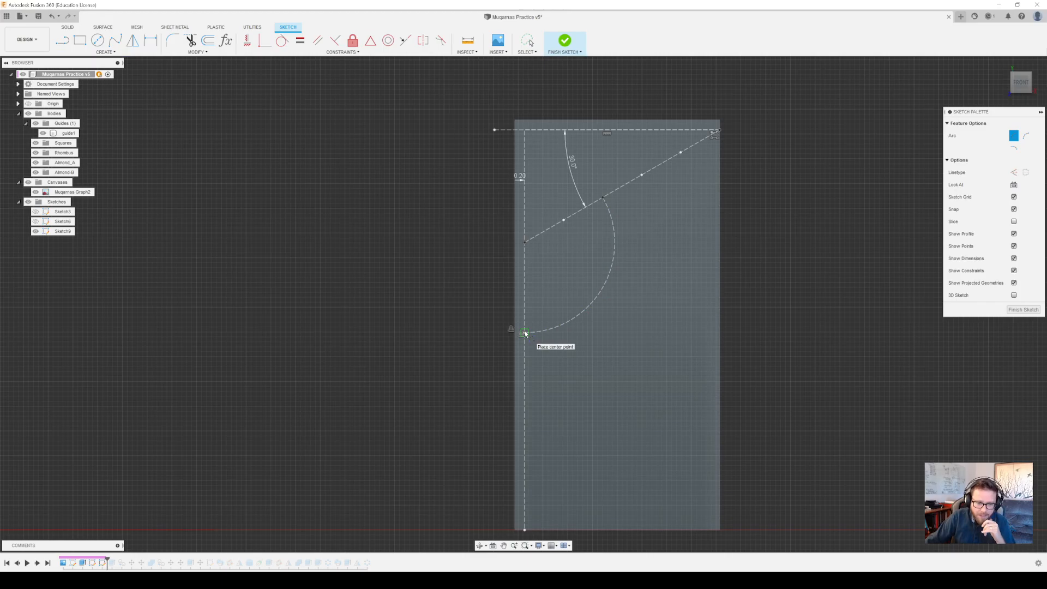
pyautogui.click(524, 332)
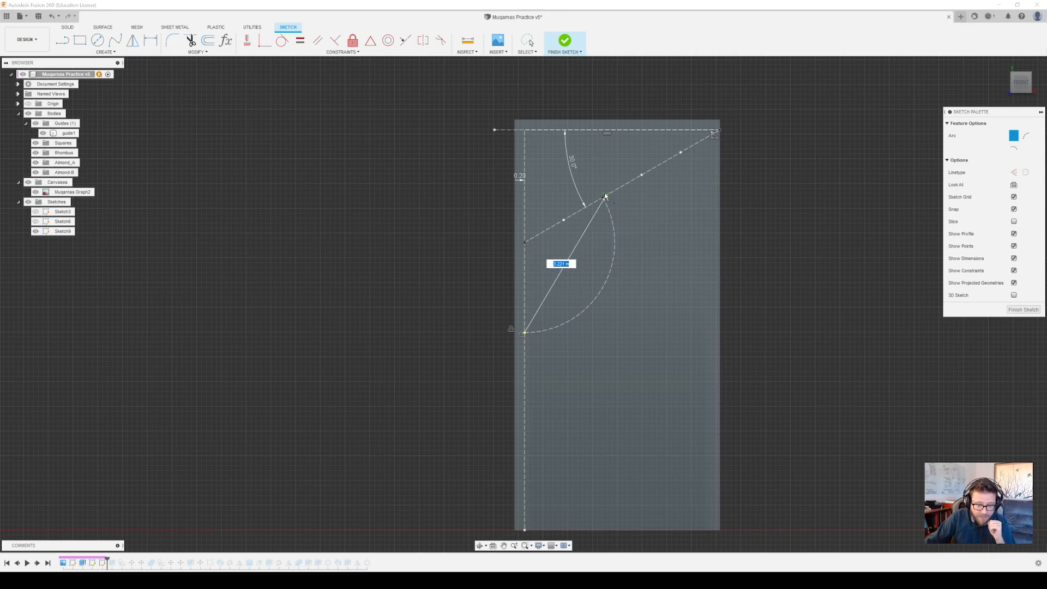
pyautogui.click(603, 198)
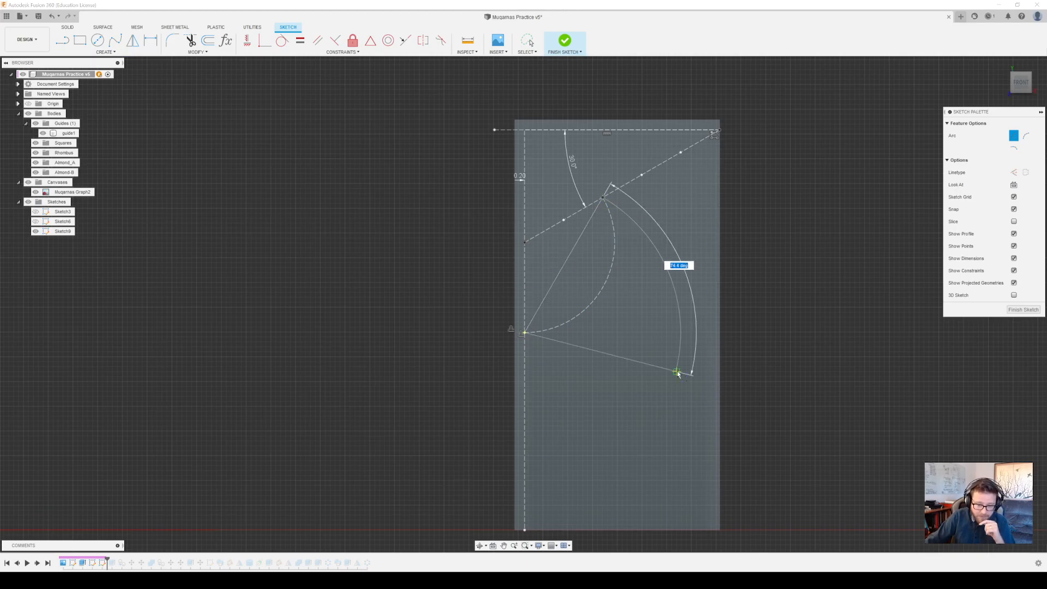
pyautogui.click(674, 380)
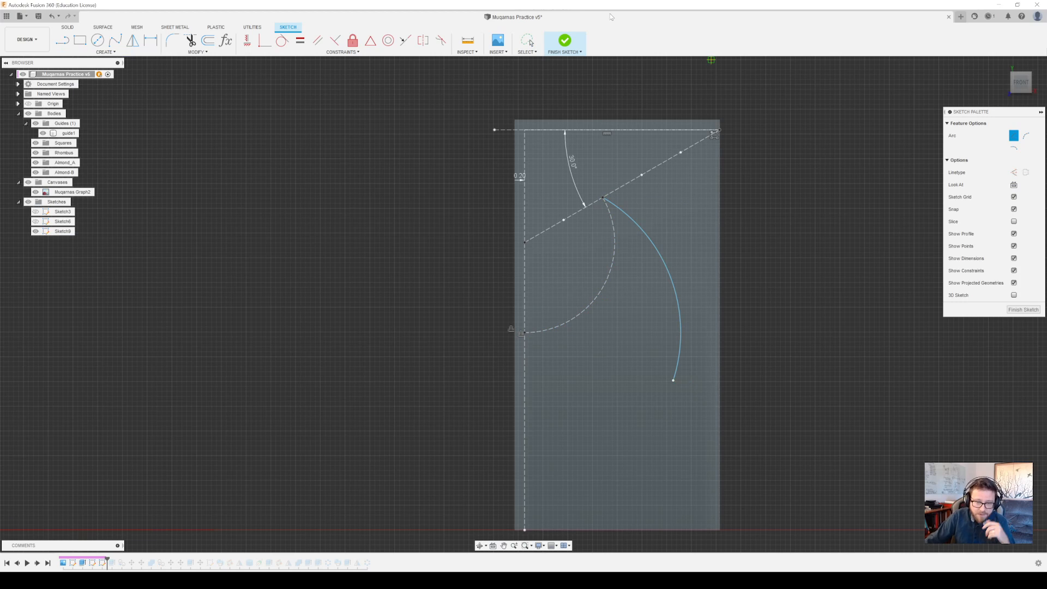
pyautogui.click(528, 41)
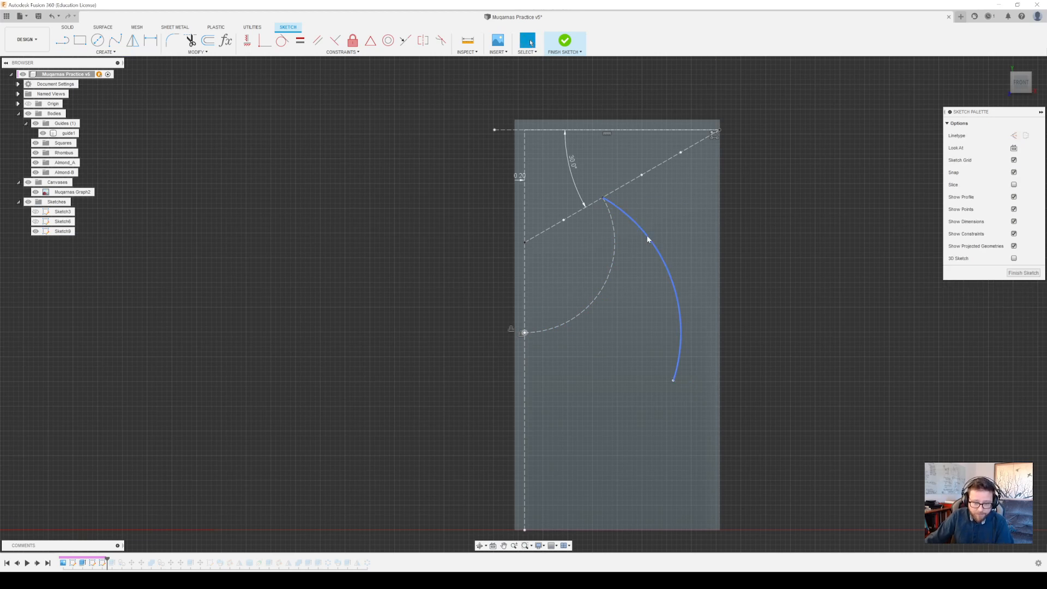
# Make the large arc construction geometry, and draw a center point arc about its upper end, from the vertical line to near the face's right edge
pyautogui.click(648, 238)
pyautogui.press('Escape')
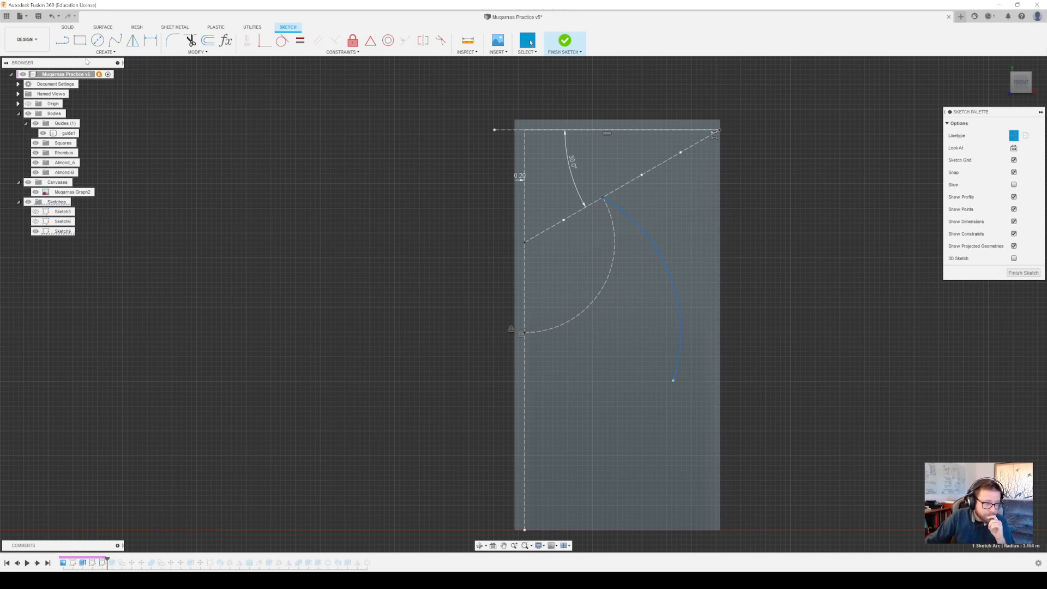
pyautogui.click(101, 52)
pyautogui.moveTo(91, 90)
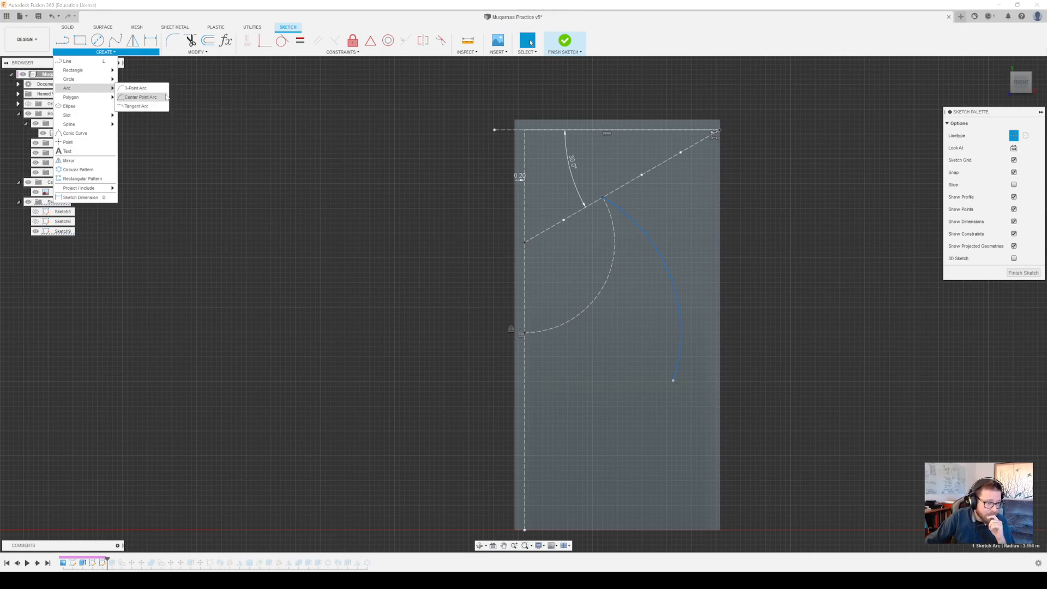
pyautogui.click(152, 100)
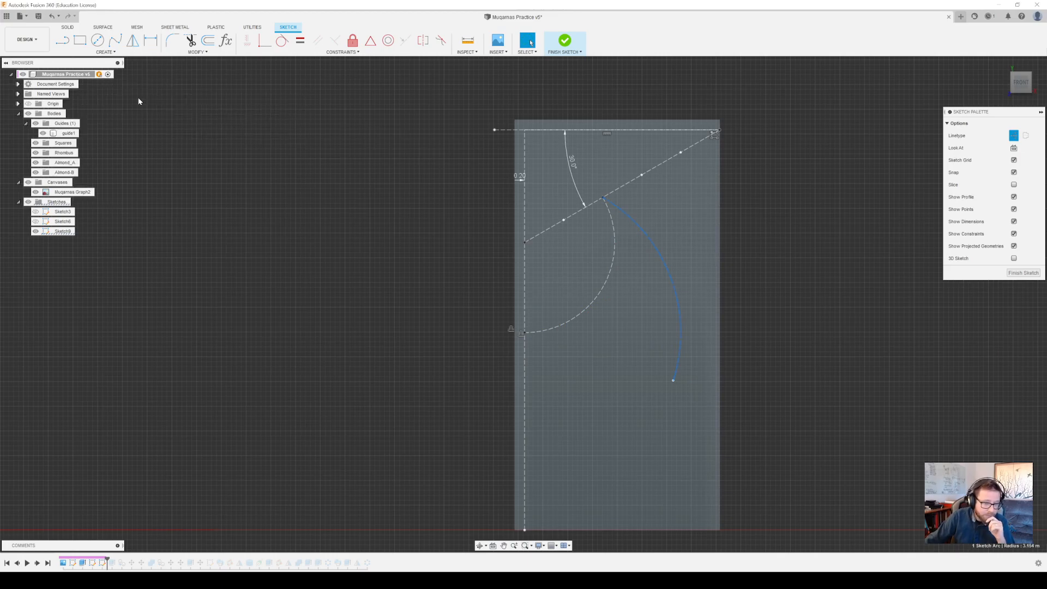
pyautogui.click(603, 198)
pyautogui.click(523, 332)
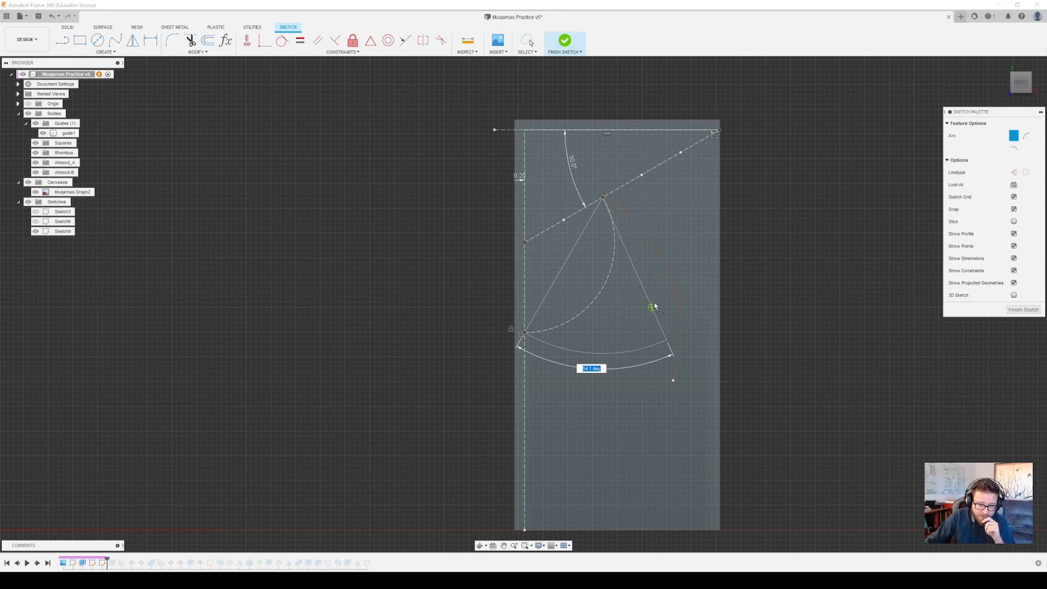
pyautogui.click(669, 281)
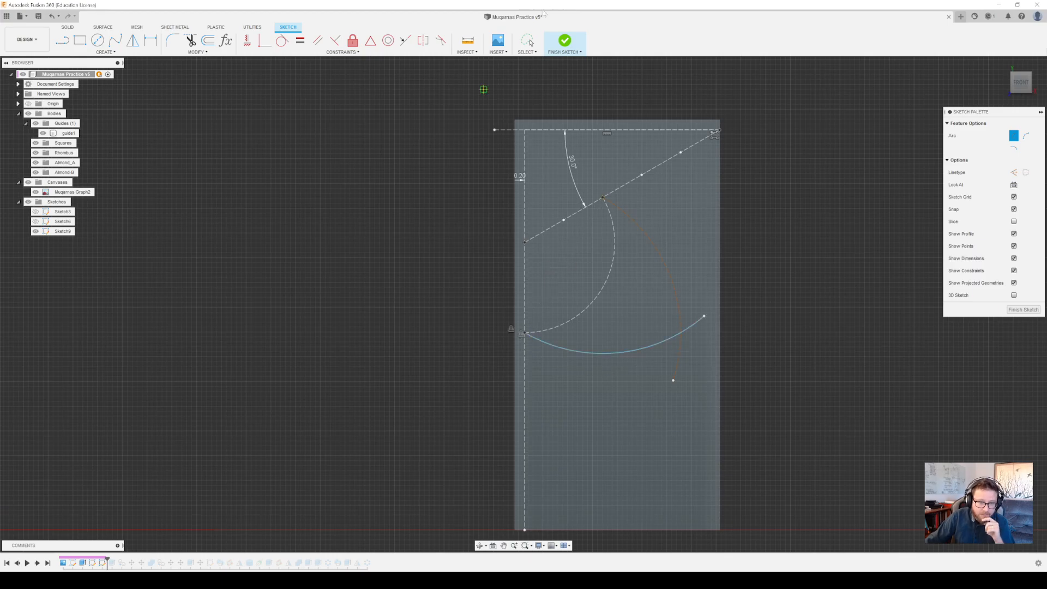
# Convert the new lower arc crossing the large construction arc to construction geometry
pyautogui.click(530, 43)
pyautogui.click(617, 354)
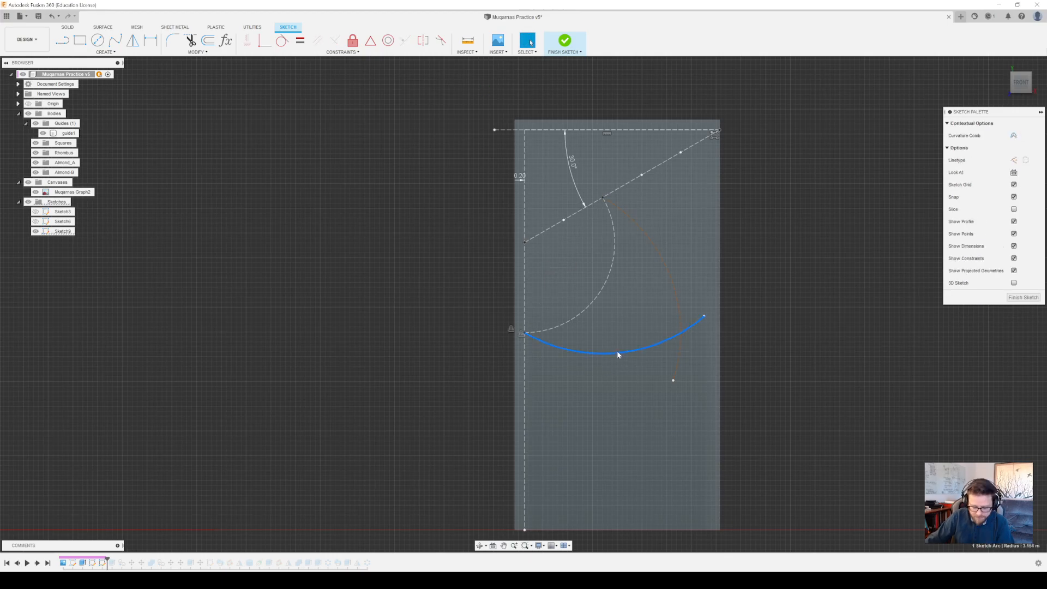
pyautogui.press('x')
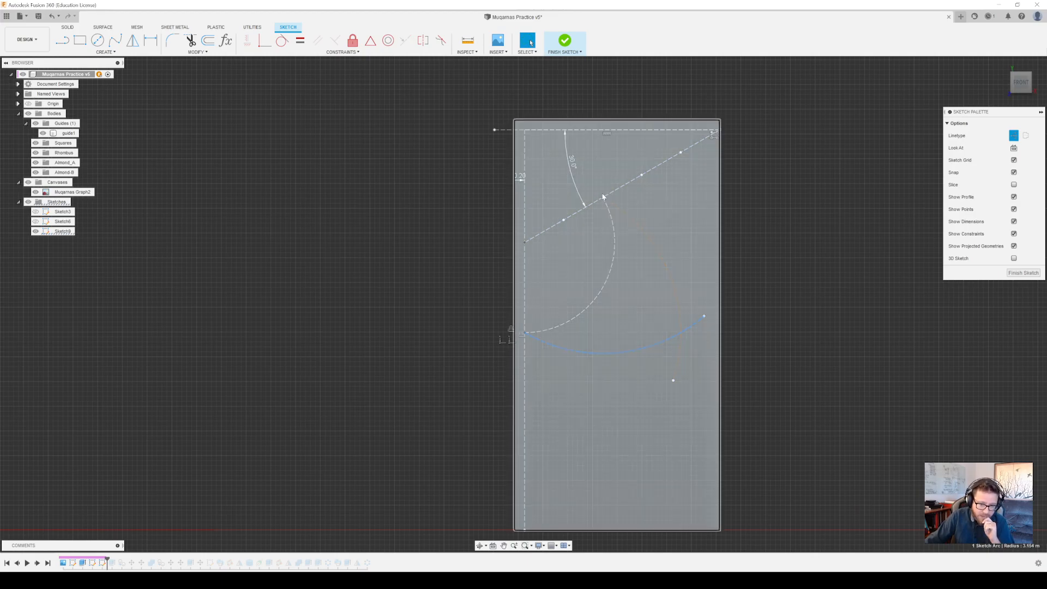
# Try a center diameter circle centred on the two construction arcs' intersection and passing through the large arc's upper end
pyautogui.click(97, 40)
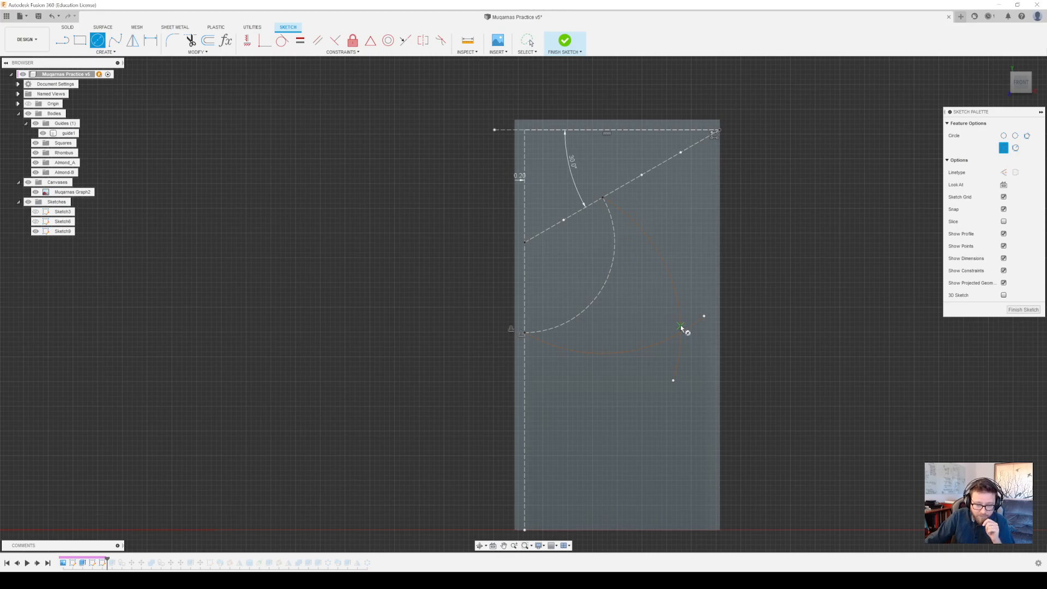
pyautogui.click(680, 332)
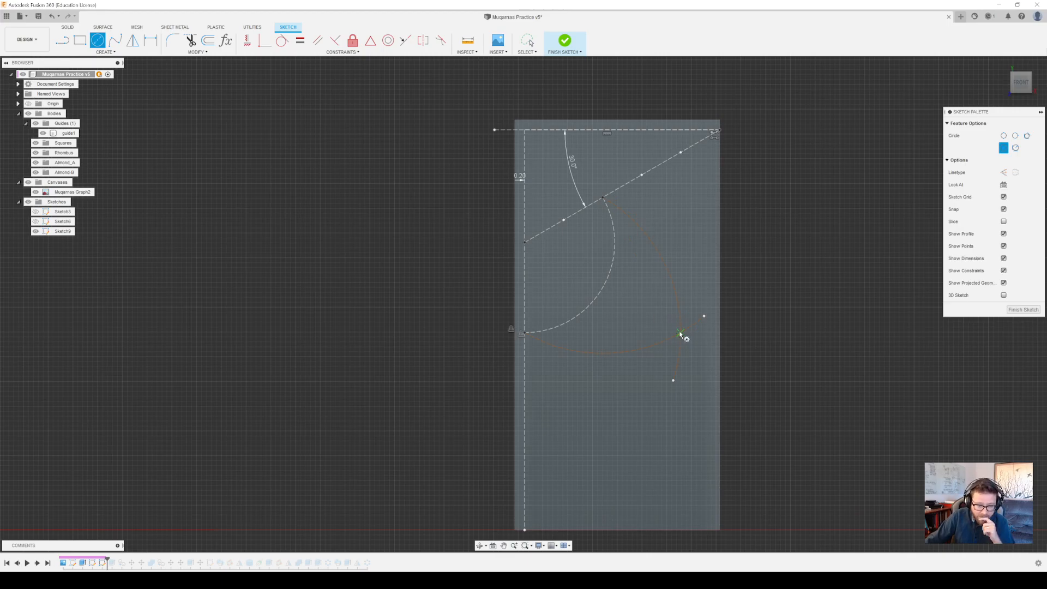
pyautogui.click(603, 199)
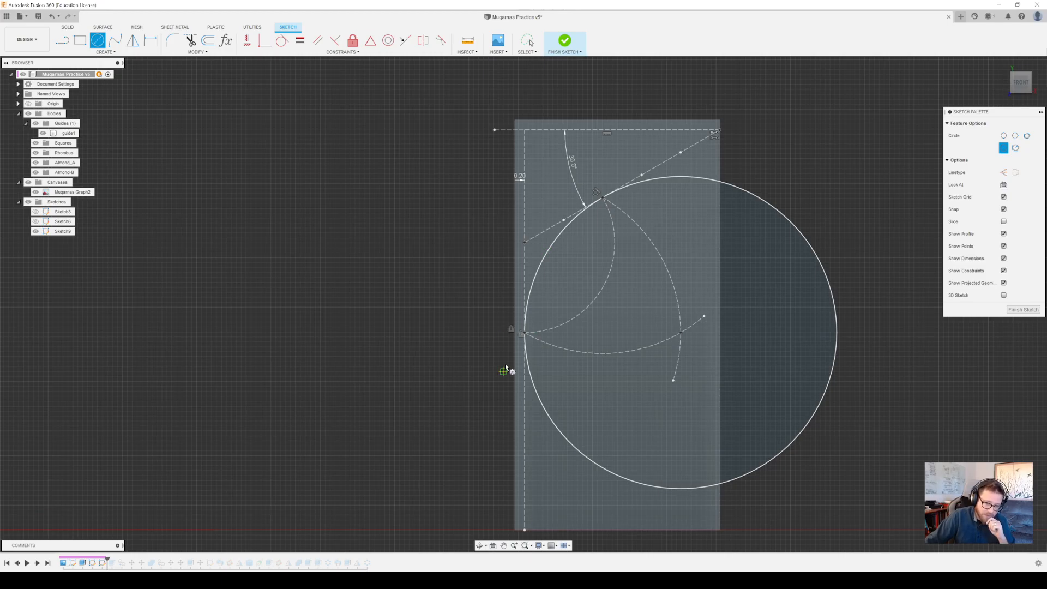
pyautogui.press('Escape')
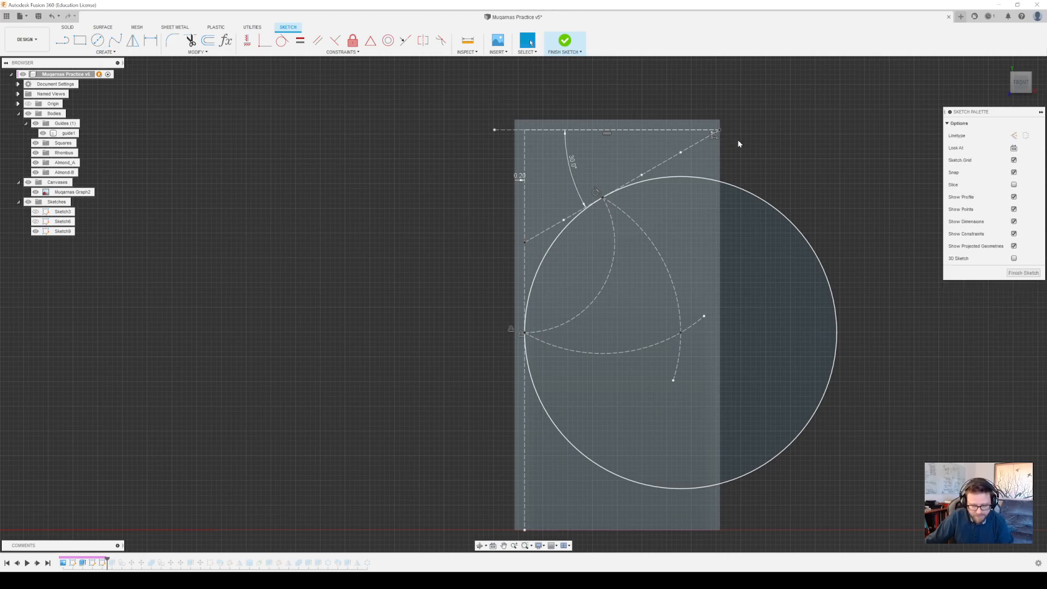
pyautogui.hotkey('ctrl', 'z')
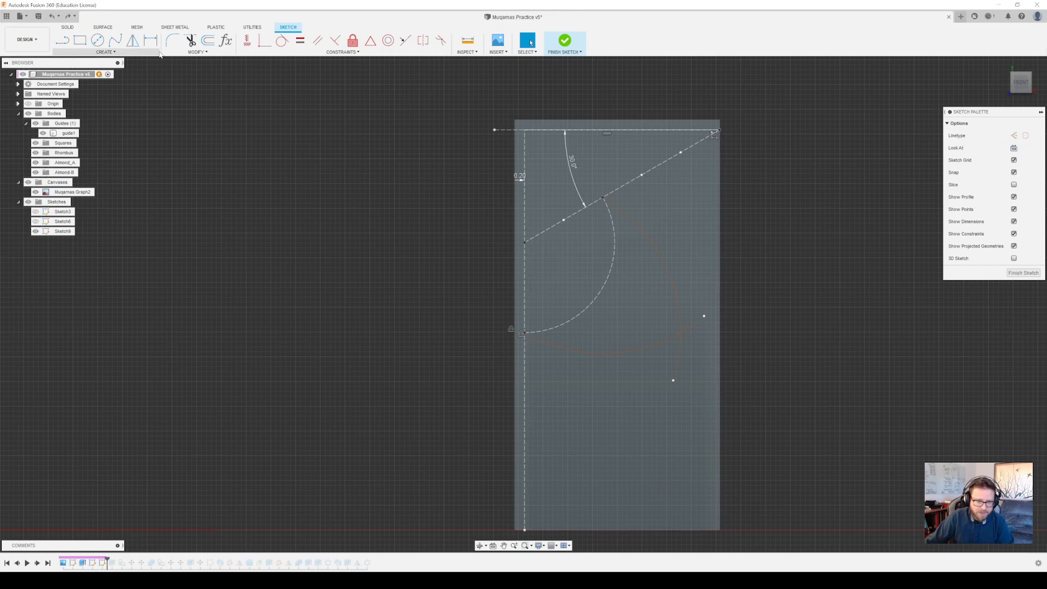
# Draw a center point arc centred on the construction arcs' intersection, from the pattern point on the angled line to the small arc's lower end
pyautogui.click(105, 52)
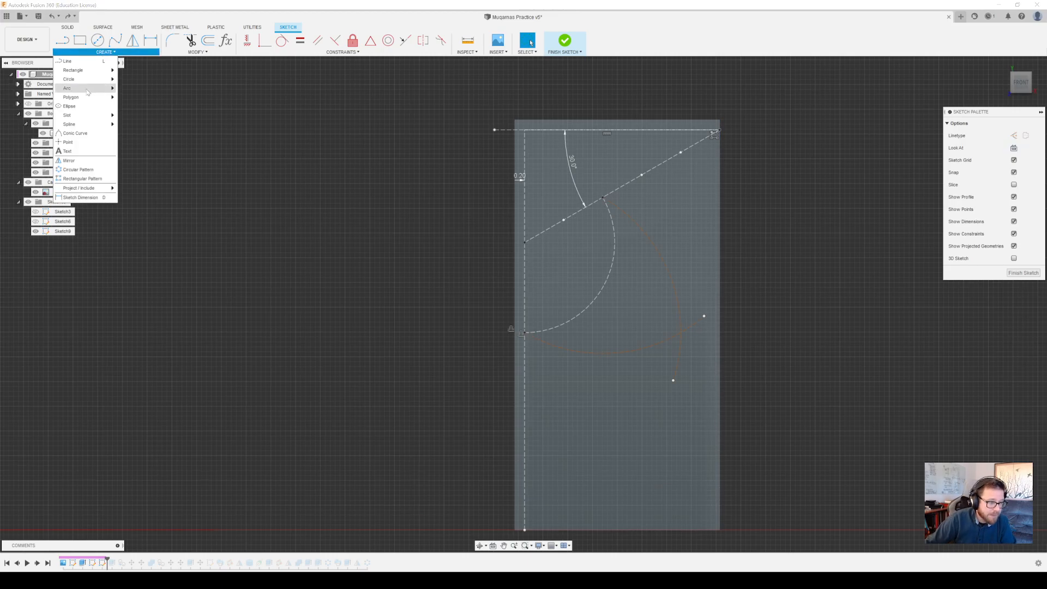
pyautogui.moveTo(96, 88)
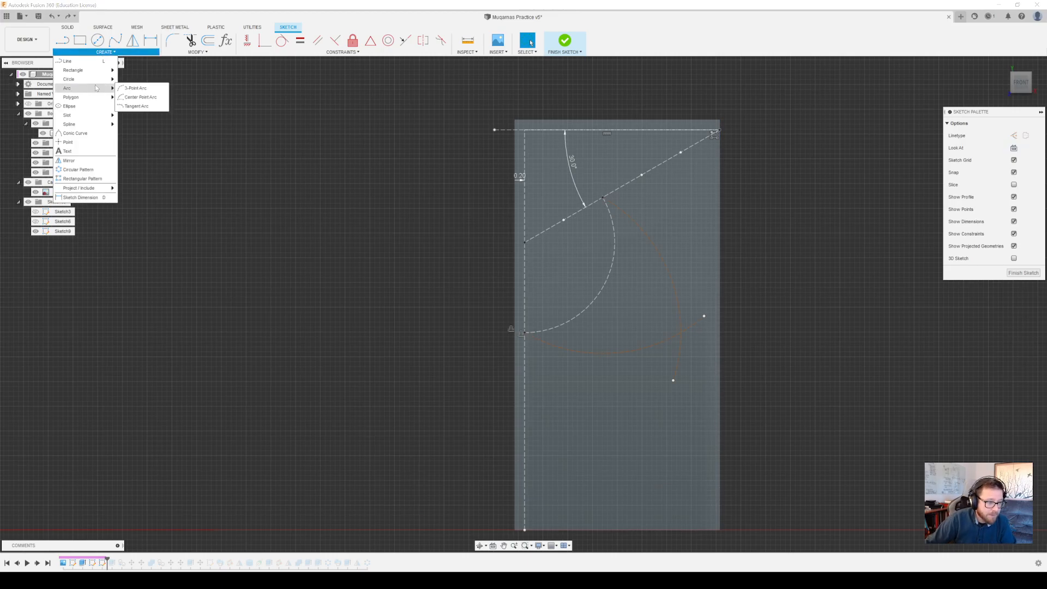
pyautogui.click(142, 89)
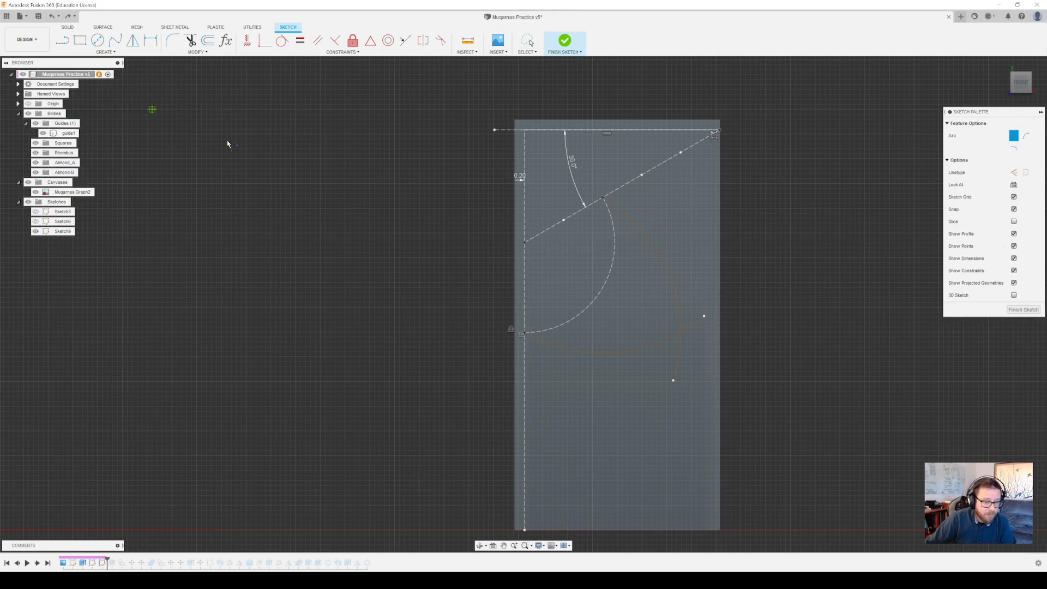
pyautogui.click(680, 332)
pyautogui.click(603, 197)
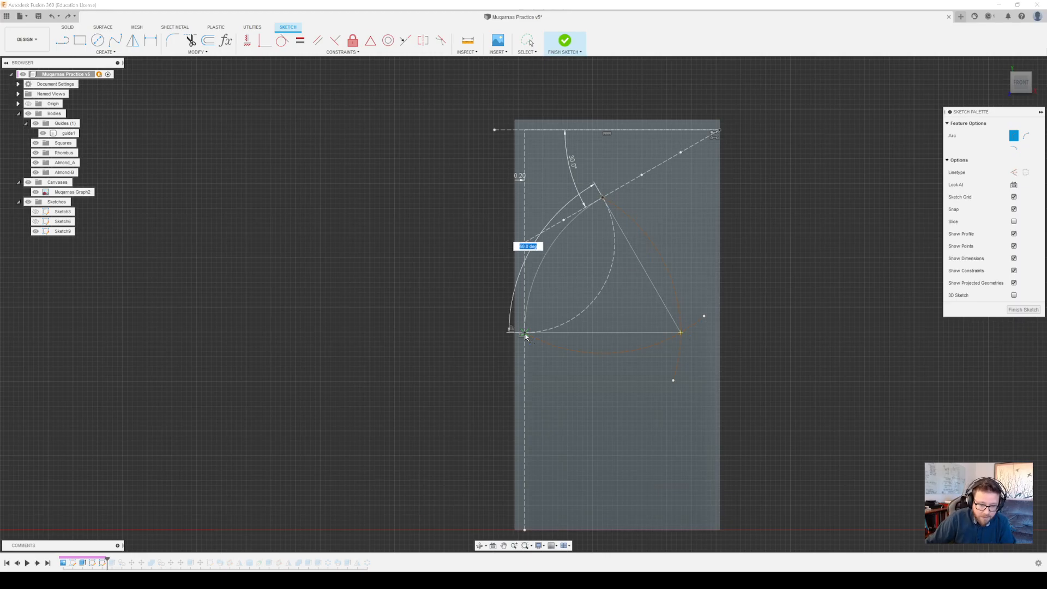
pyautogui.click(525, 332)
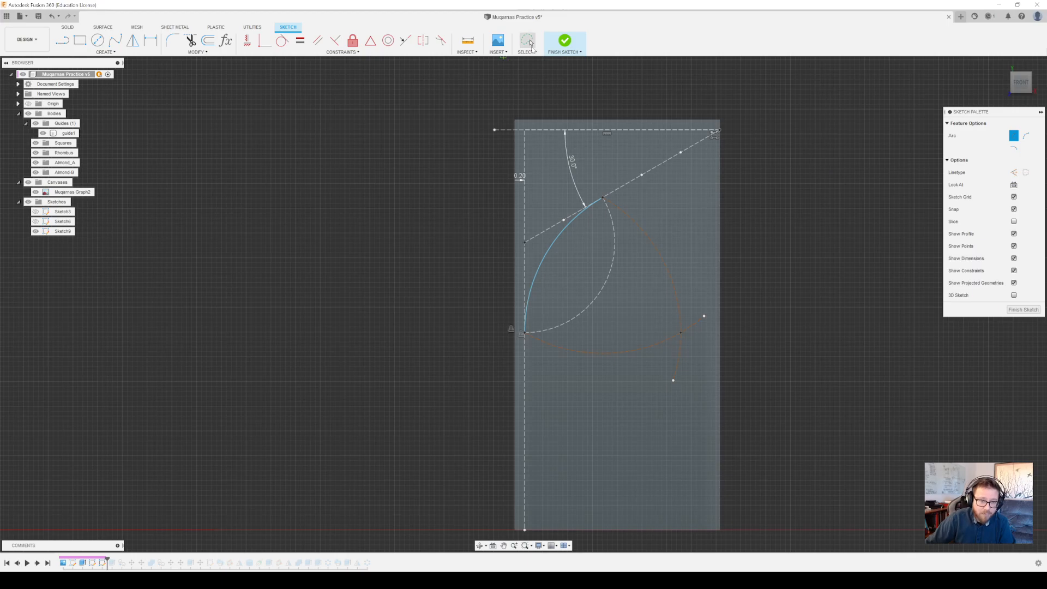
pyautogui.click(532, 46)
pyautogui.click(546, 251)
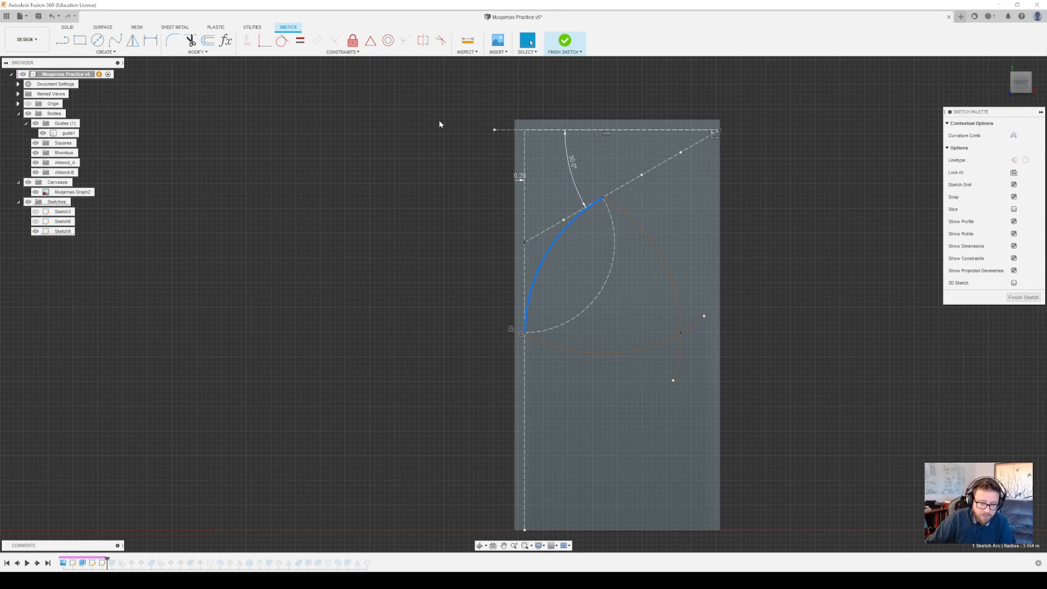
# Draw solid lines from the profile arc's upper end to the angled line's top endpoint and from its lower end down to the face's bottom edge
pyautogui.click(62, 41)
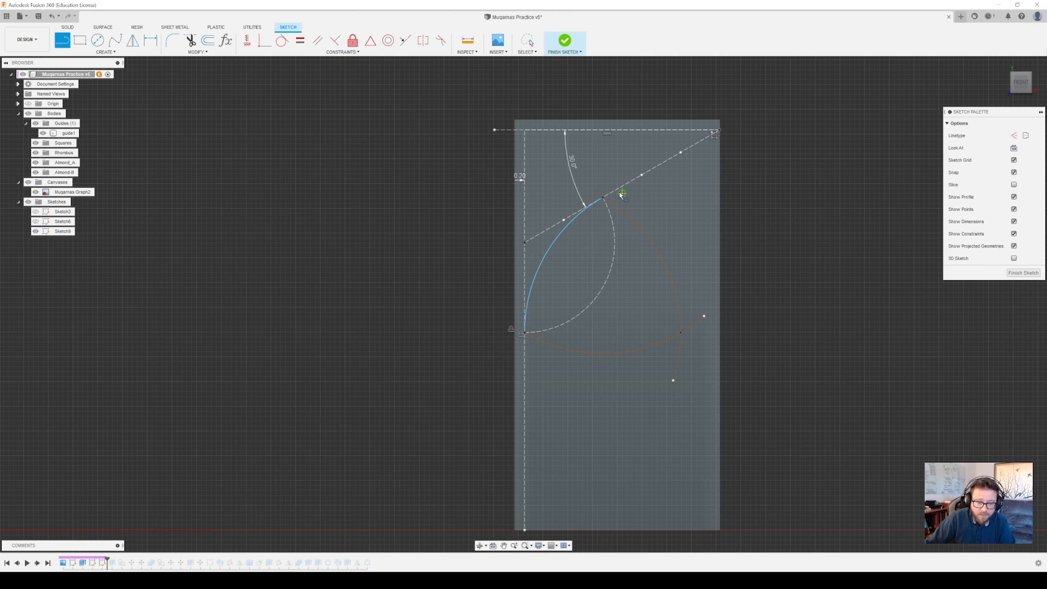
pyautogui.click(602, 198)
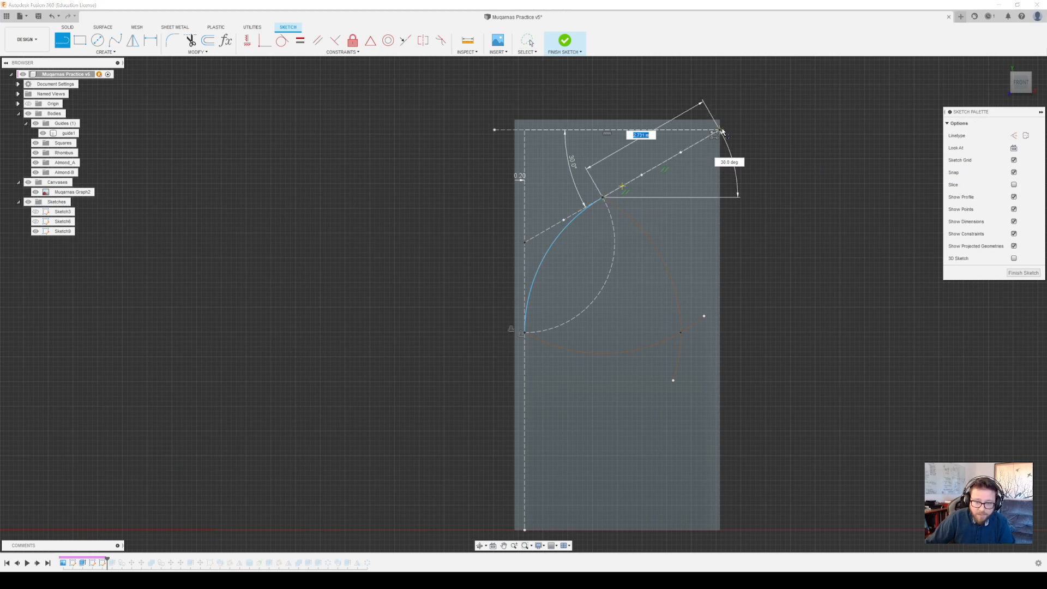
pyautogui.click(720, 131)
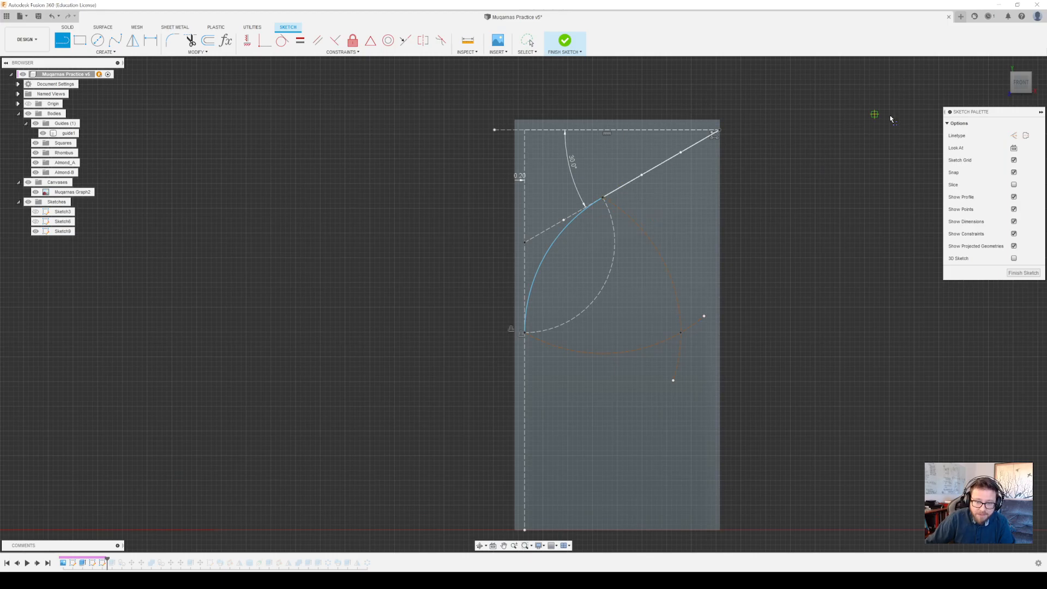
pyautogui.click(525, 333)
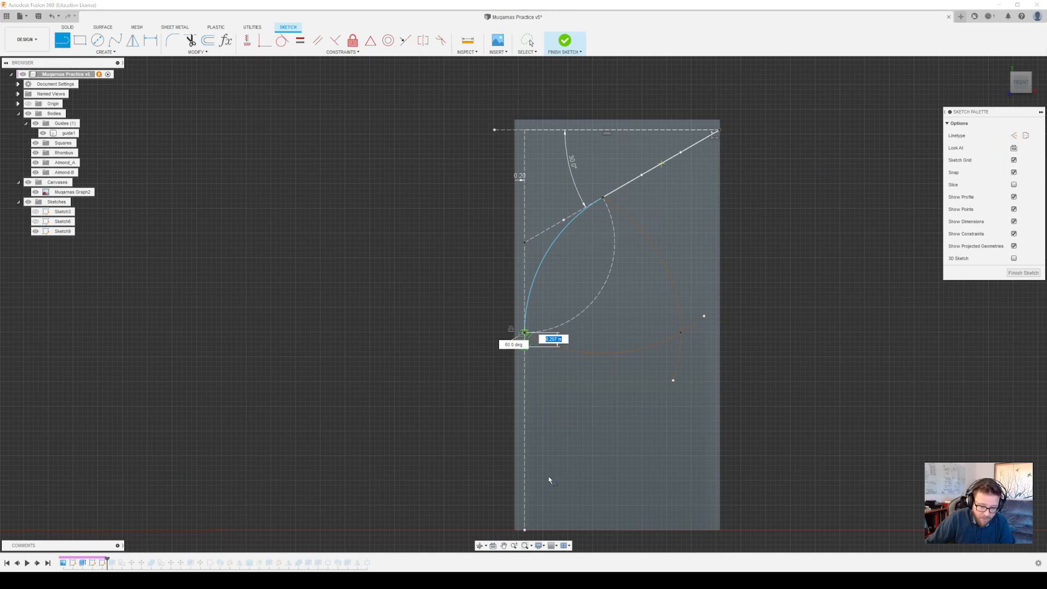
pyautogui.click(525, 530)
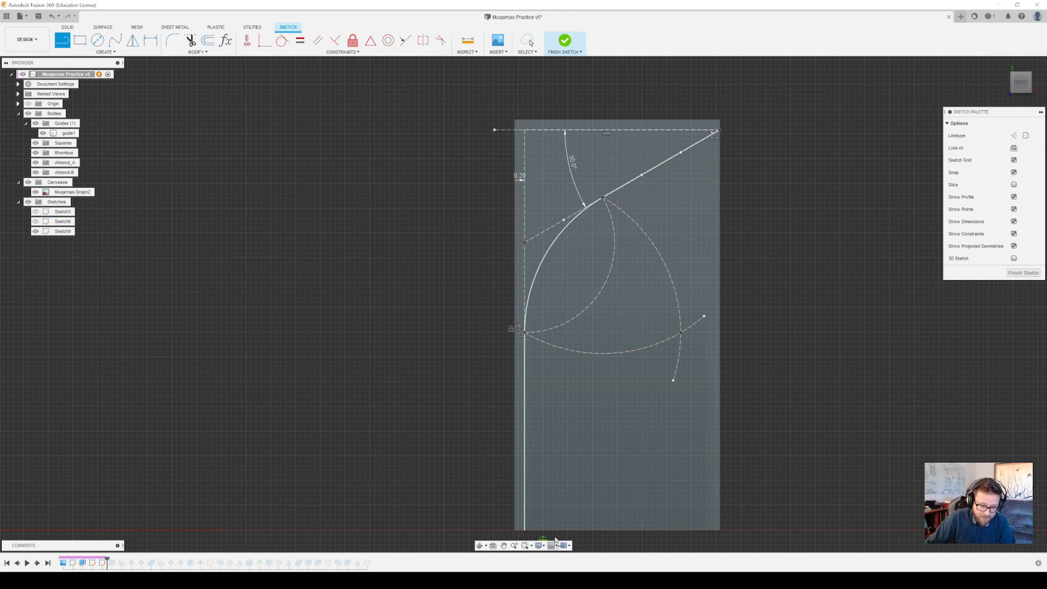
# Close the profile with lines along the face's bottom, left, top and right edges, ending at the angled line's top endpoint
pyautogui.click(515, 530)
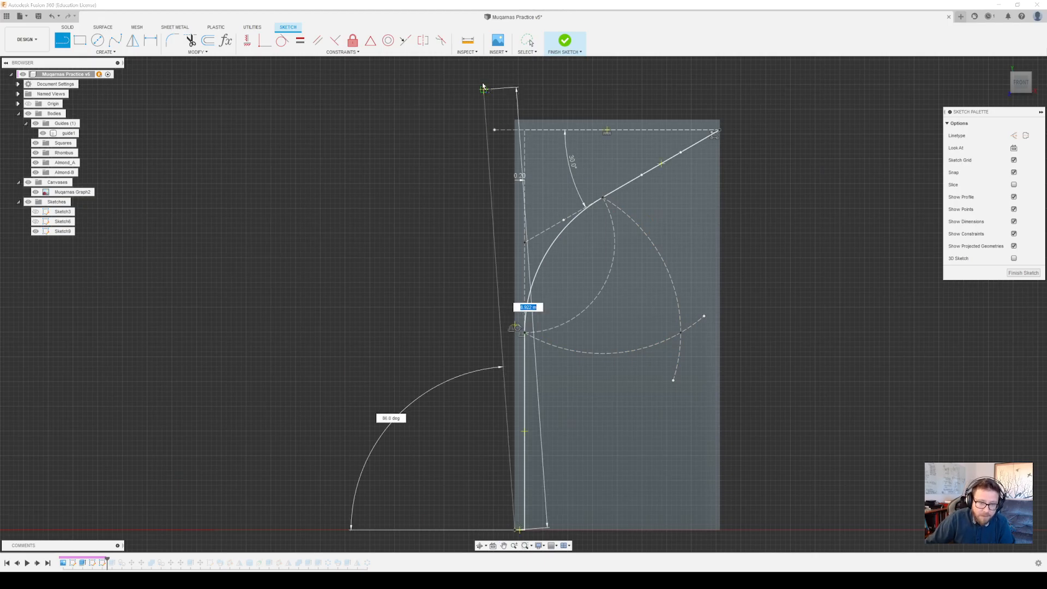
pyautogui.click(514, 121)
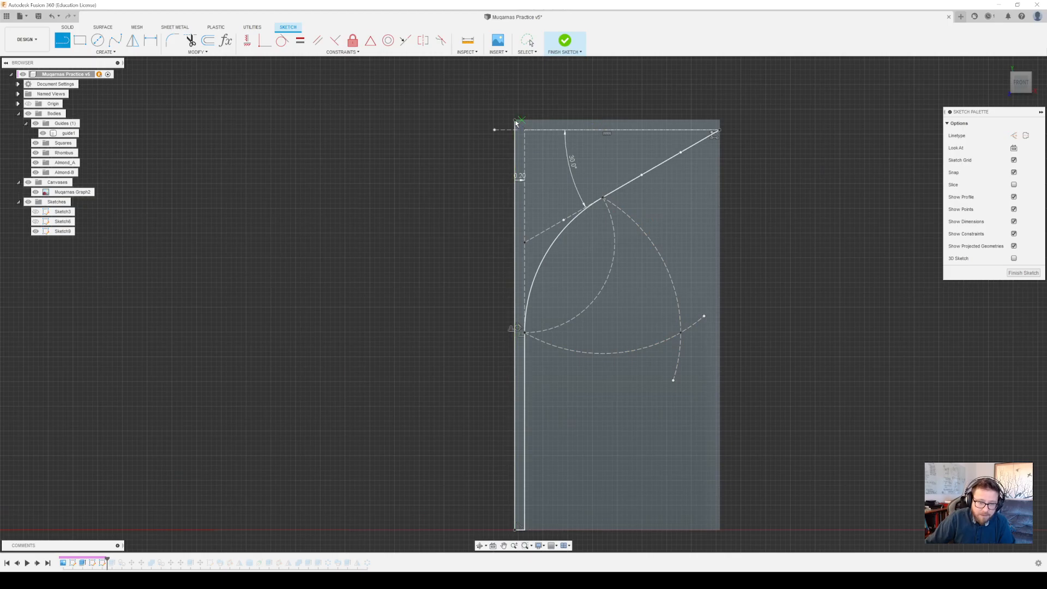
pyautogui.click(720, 120)
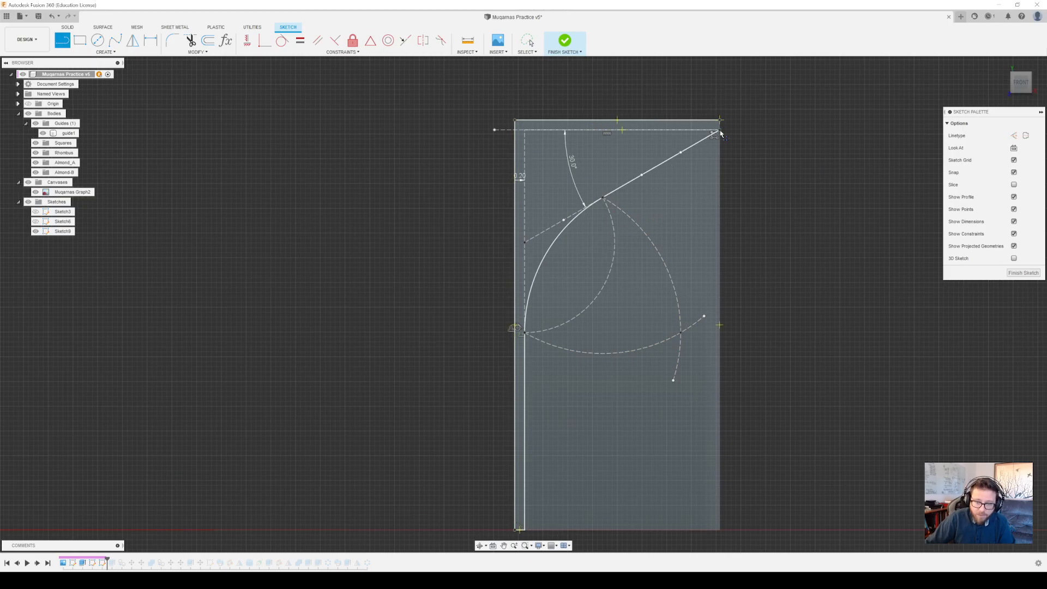
pyautogui.press('Escape')
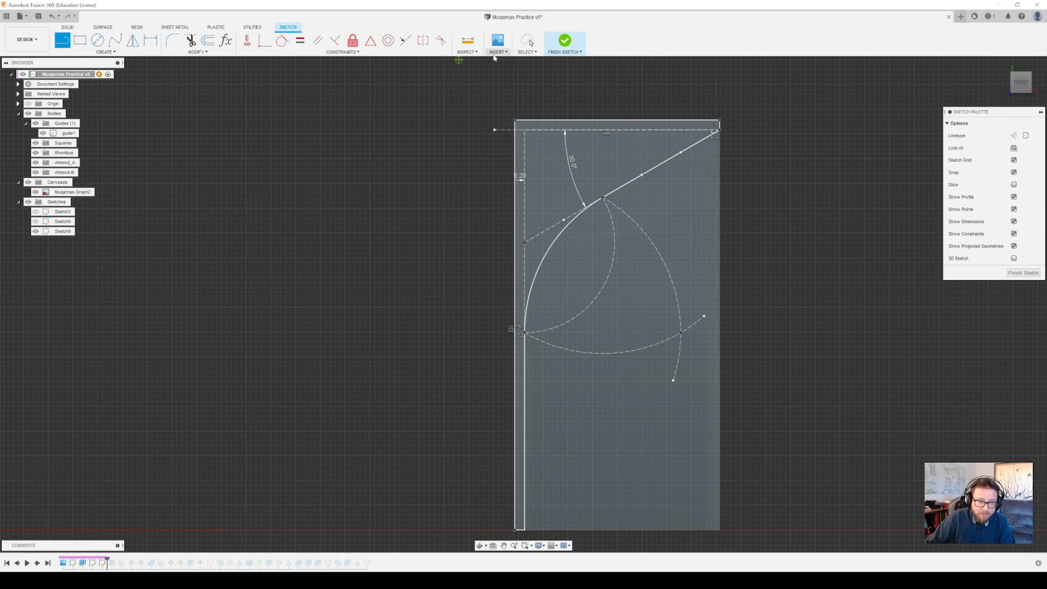
pyautogui.click(528, 42)
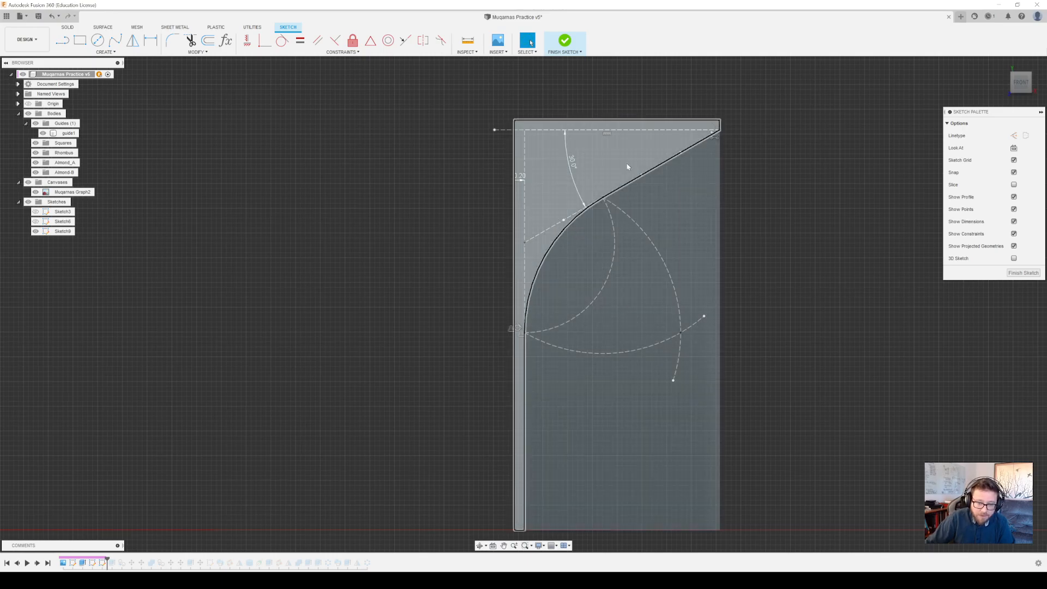
# Check the closed profile region above the curve against the guide block and finish the sketch
pyautogui.click(609, 155)
pyautogui.scroll(-3, 539, 240)
pyautogui.scroll(2, 539, 240)
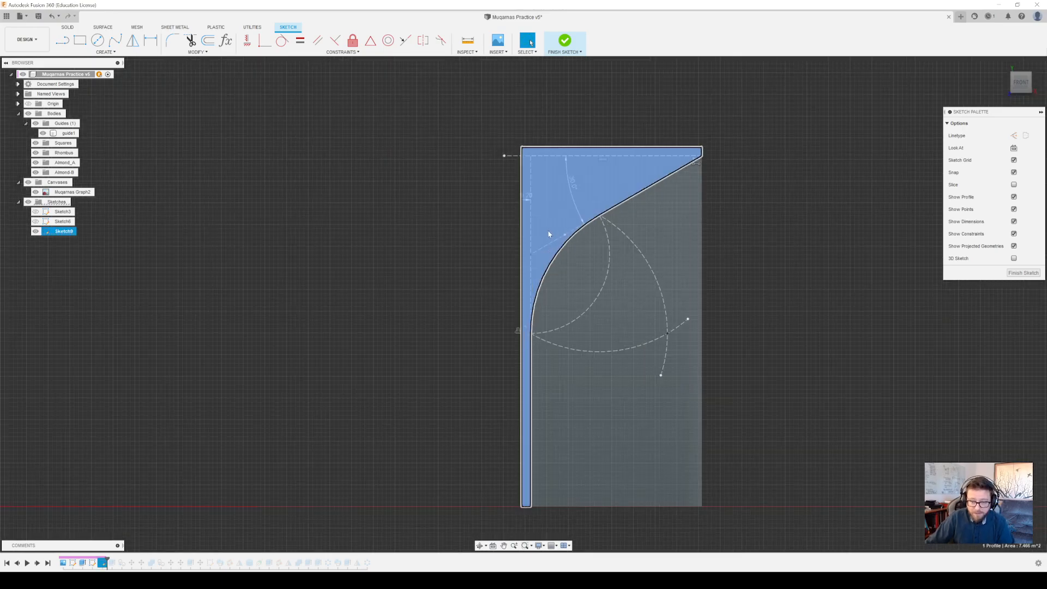
pyautogui.scroll(-2, 539, 240)
pyautogui.scroll(-1, 539, 240)
pyautogui.scroll(-2, 613, 240)
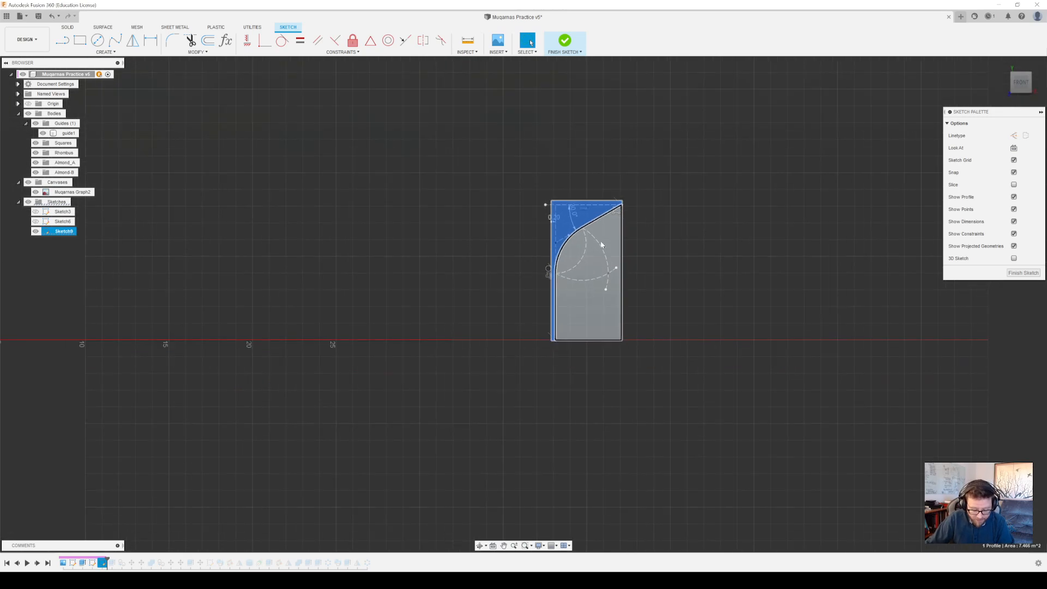
pyautogui.moveTo(603, 247)
pyautogui.keyDown('shift'); pyautogui.mouseDown(button='middle')
pyautogui.moveTo(684, 270)
pyautogui.moveTo(617, 268)
pyautogui.mouseUp(button='middle'); pyautogui.keyUp('shift')
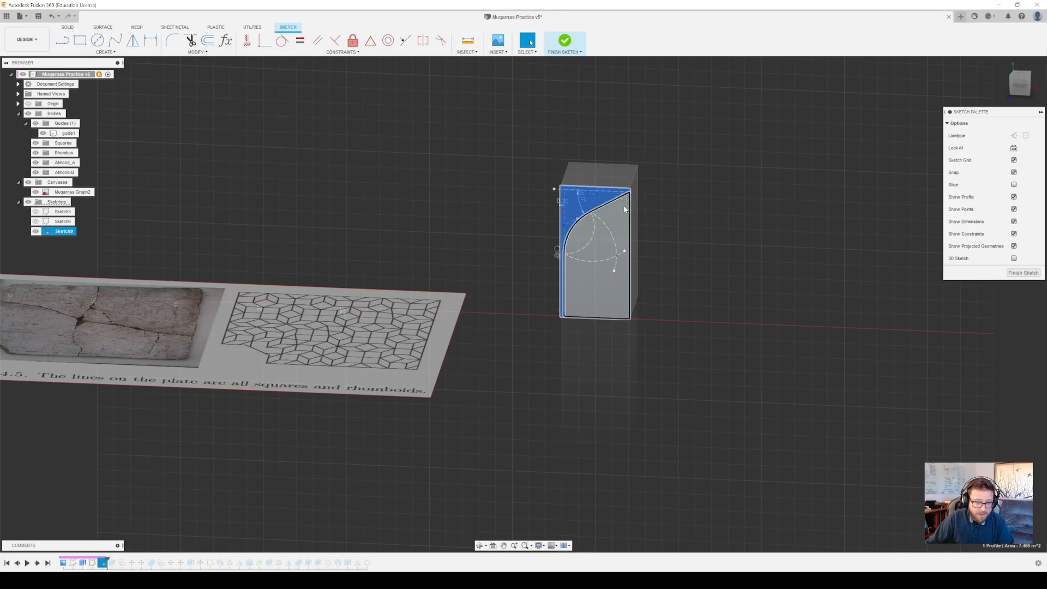
pyautogui.scroll(3, 590, 212)
pyautogui.click(565, 42)
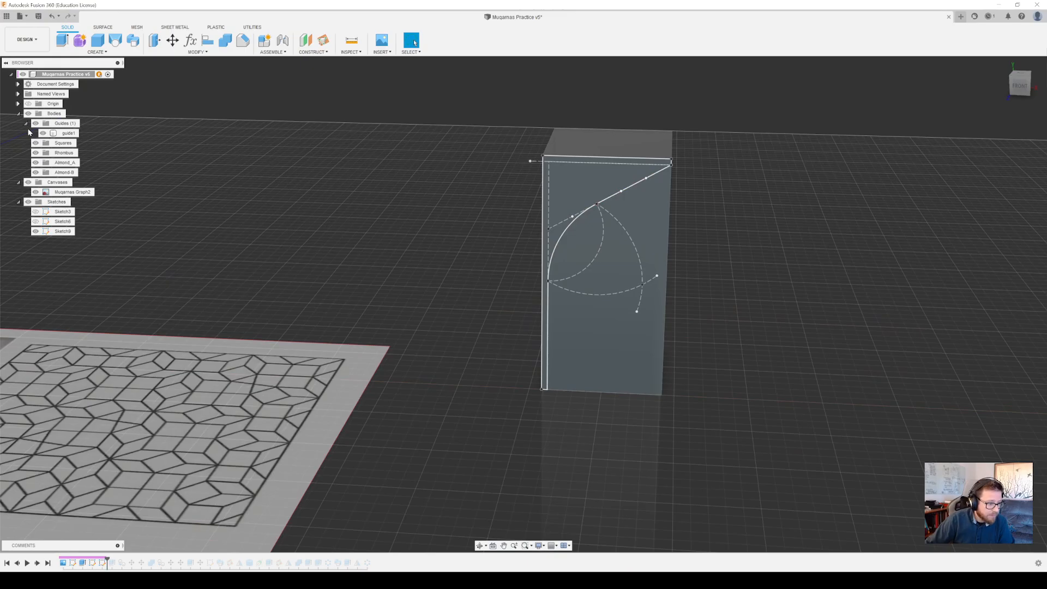
# Make all three sketches visible and roll the timeline forward to include the extrude following the profile sketch
pyautogui.click(35, 231)
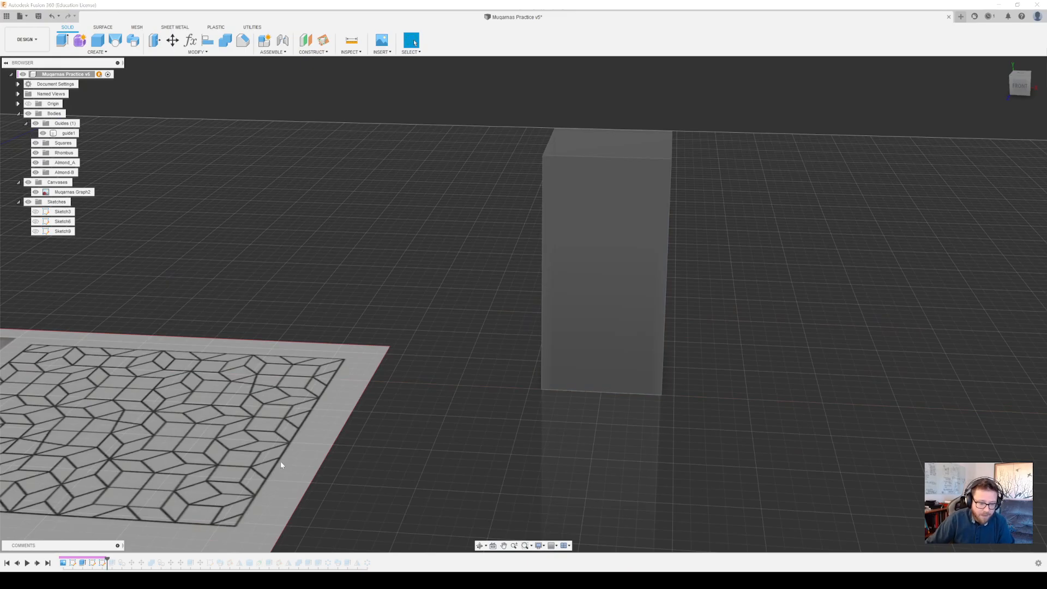
pyautogui.click(36, 221)
pyautogui.click(36, 231)
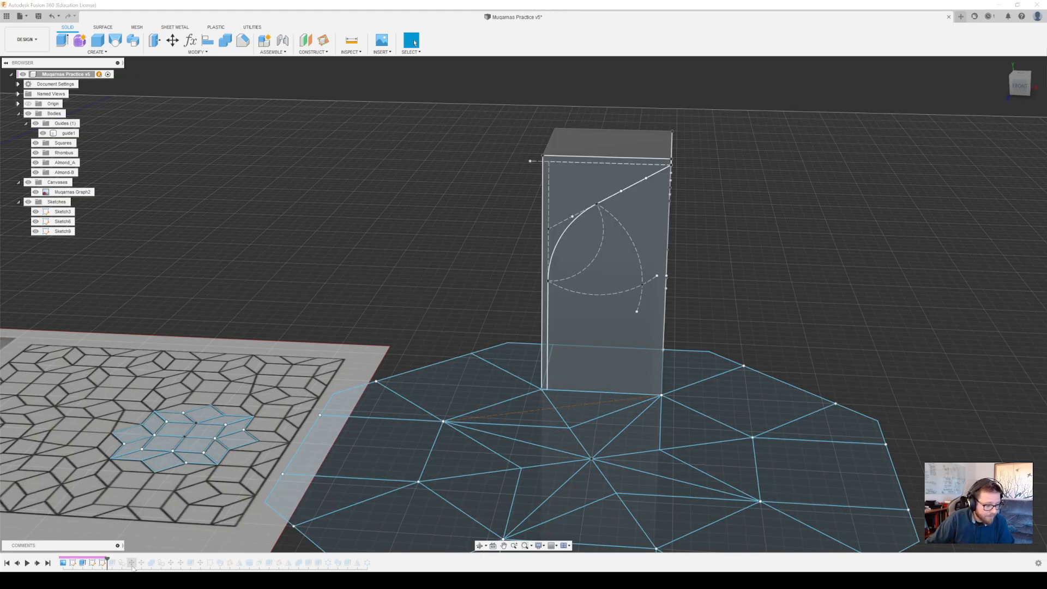
pyautogui.moveTo(108, 562); pyautogui.dragTo(113, 565)
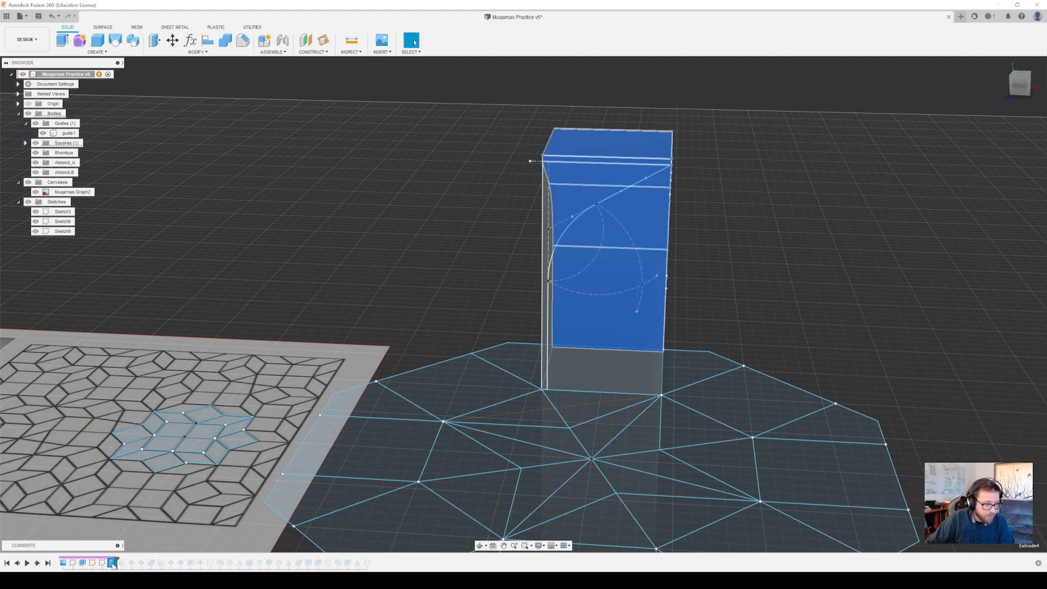
# Hide the profile sketch on the guide block and inspect the curved extruded piece from several sides
pyautogui.keyDown('shift'); pyautogui.moveTo(740, 189); pyautogui.dragTo(694, 186, button='middle'); pyautogui.keyUp('shift')
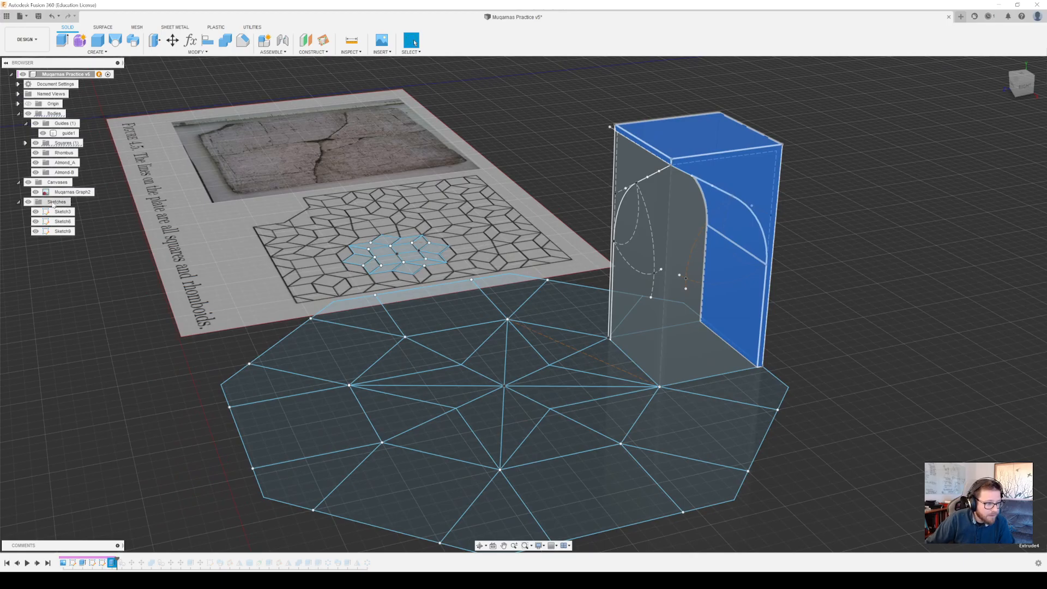
pyautogui.click(36, 231)
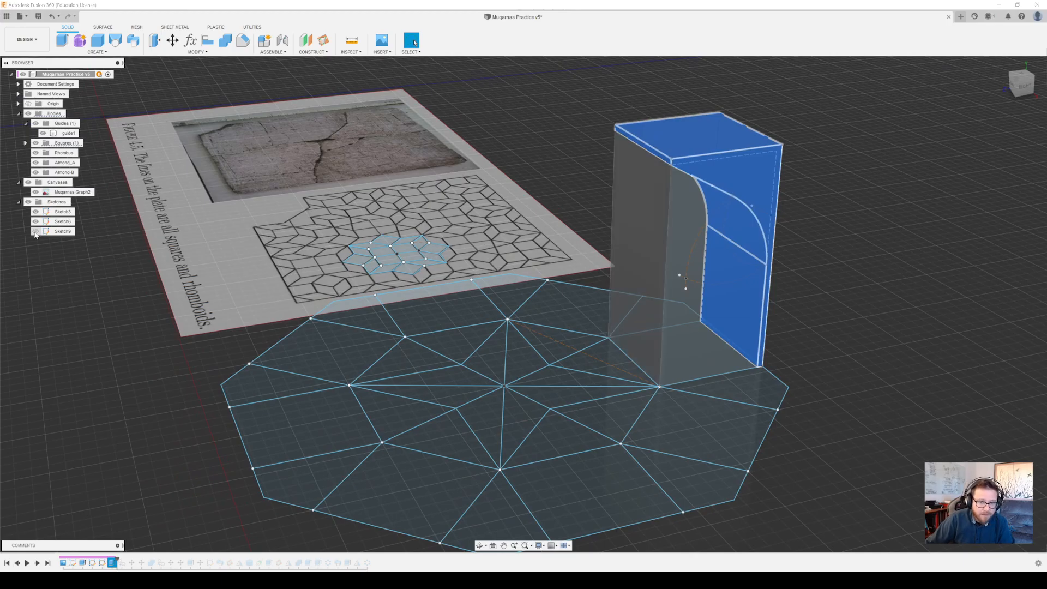
pyautogui.keyDown('shift'); pyautogui.moveTo(743, 229); pyautogui.dragTo(732, 234, button='middle'); pyautogui.keyUp('shift')
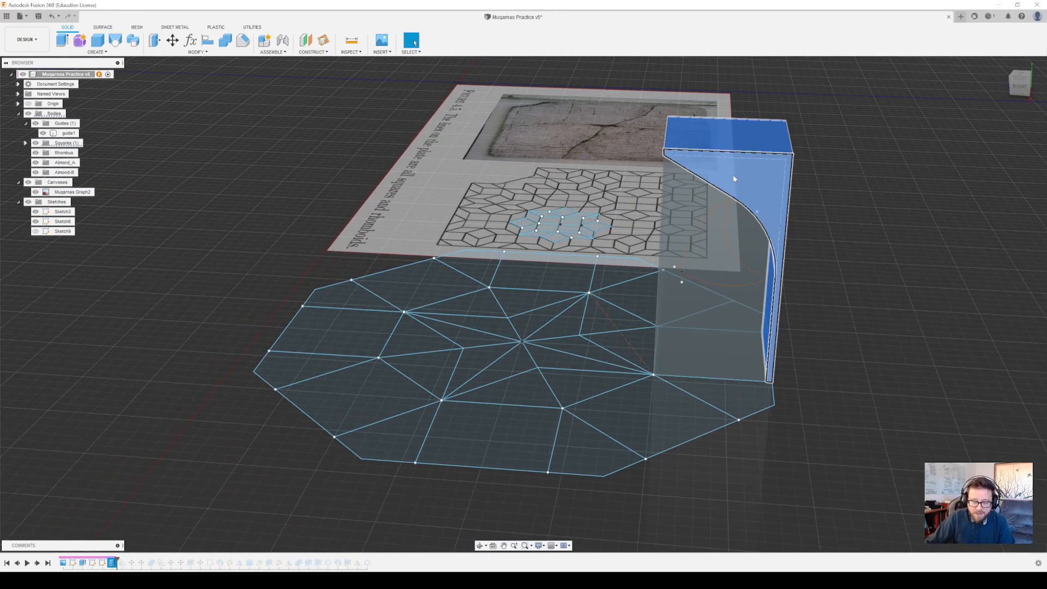
pyautogui.keyDown('shift'); pyautogui.moveTo(755, 195); pyautogui.dragTo(739, 200, button='middle'); pyautogui.keyUp('shift')
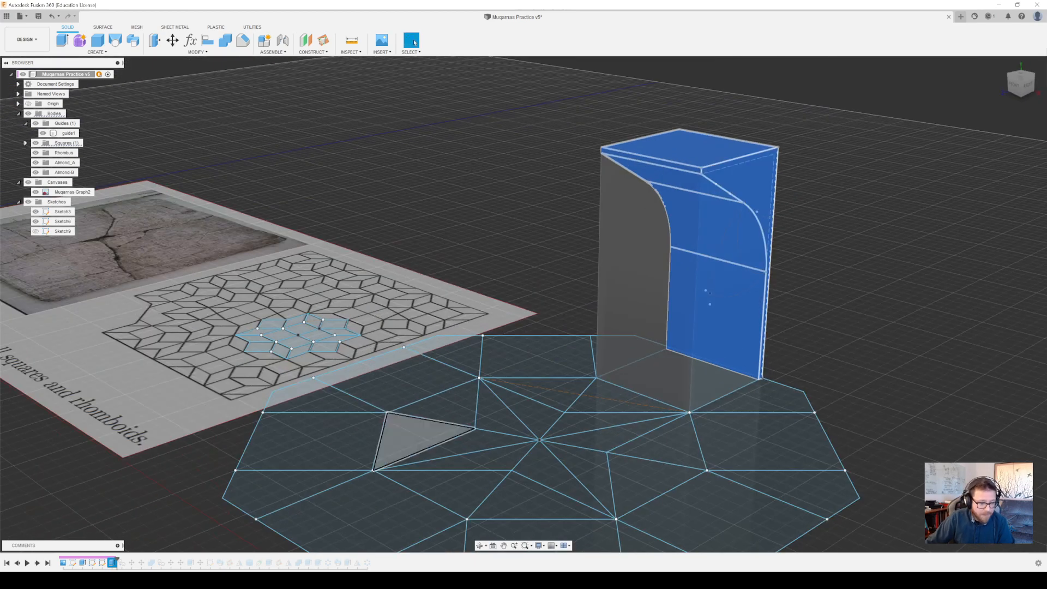
# Switch to the browser, look through Muqarnas_english8.pdf up to the directed subgraph in Figure 4.12, and return to Fusion 360
pyautogui.hotkey('alt', 'Tab')
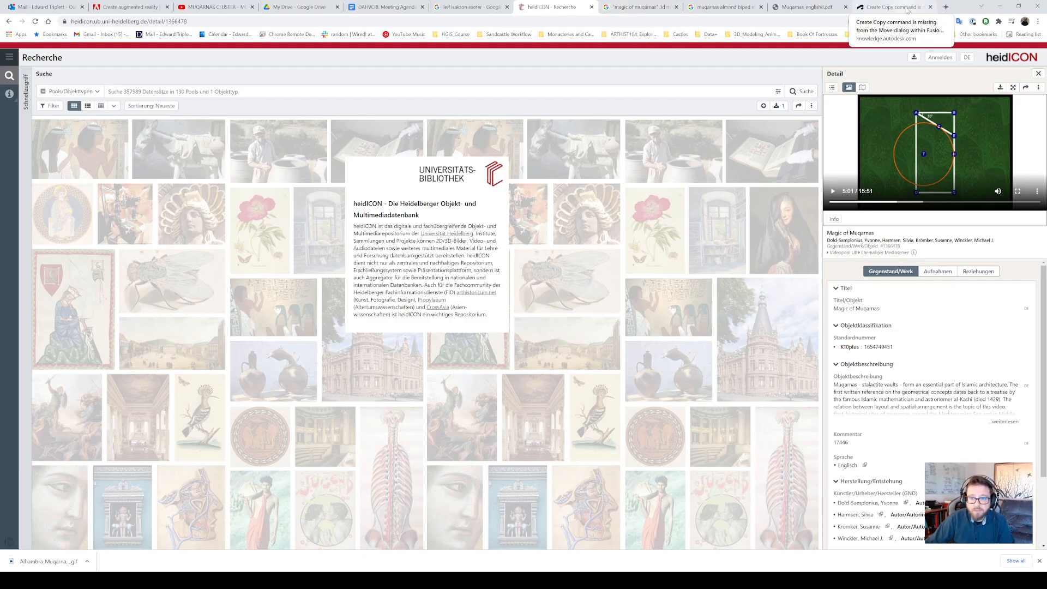
pyautogui.click(817, 9)
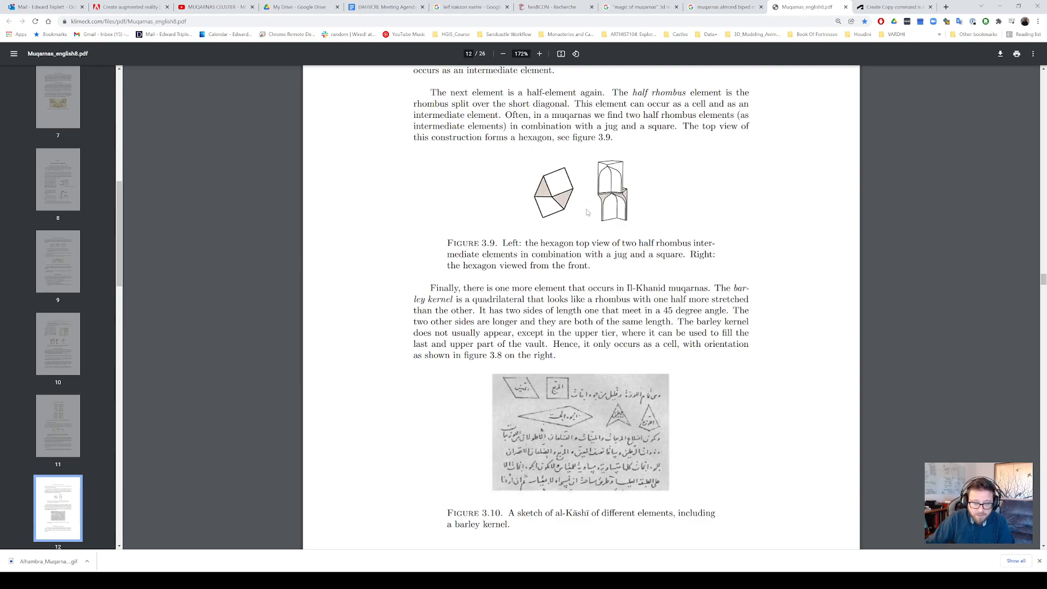
pyautogui.scroll(-20, 587, 213)
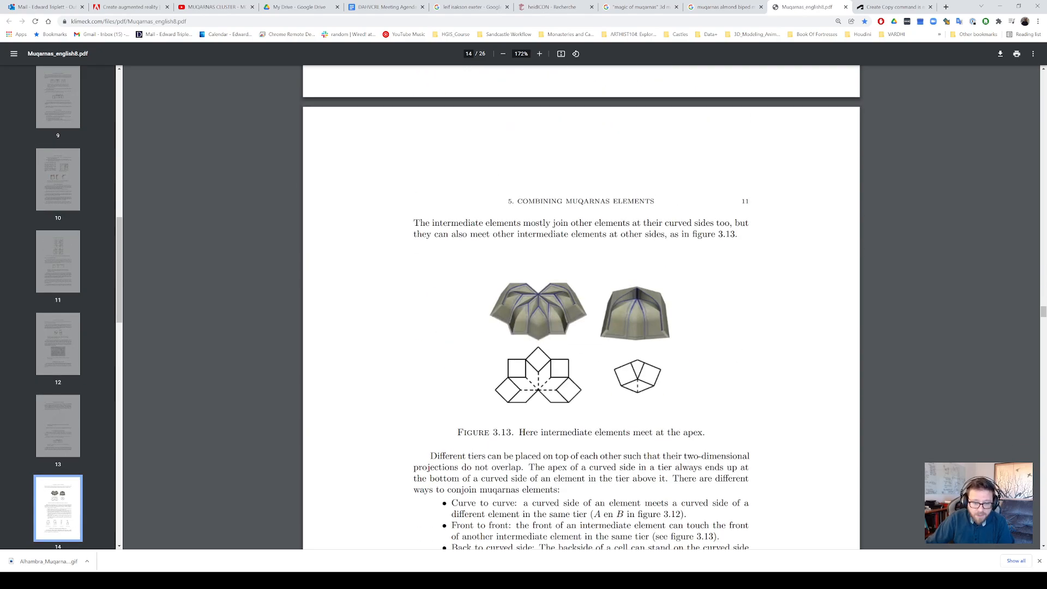
pyautogui.scroll(-20, 581, 305)
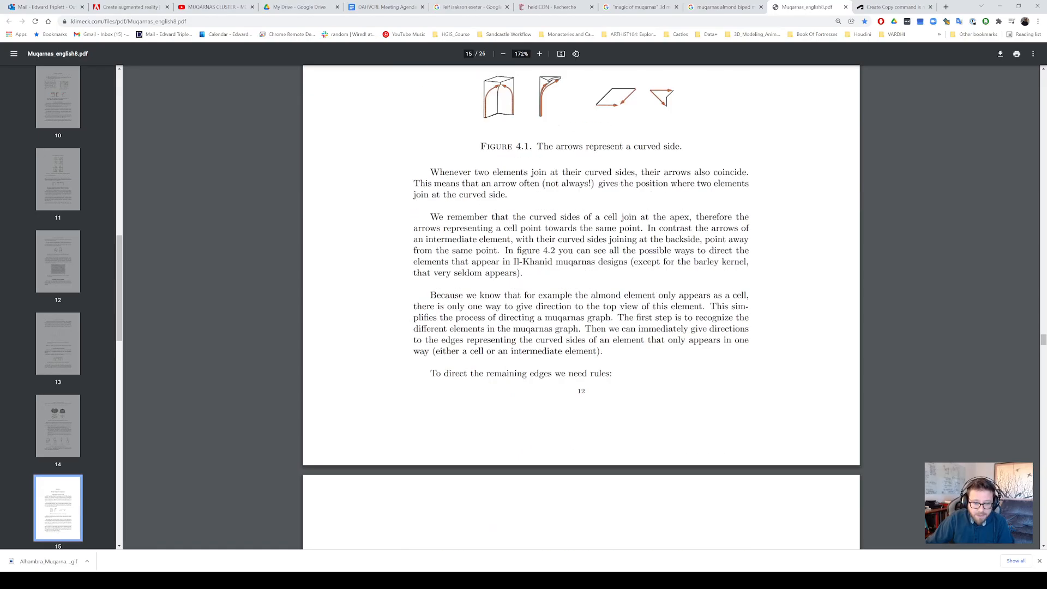
pyautogui.scroll(-20, 580, 306)
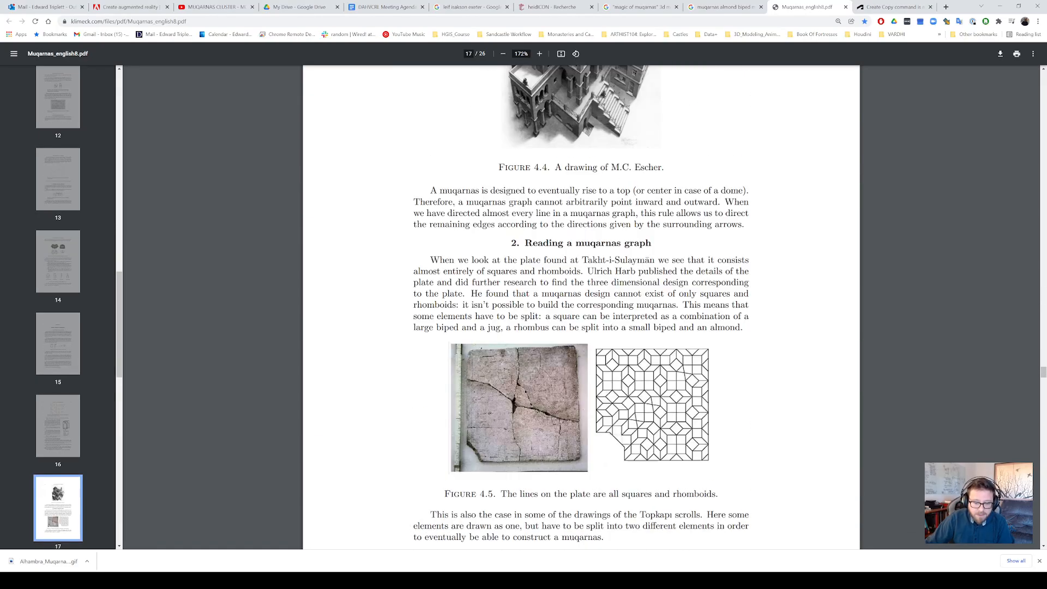
pyautogui.scroll(-20, 646, 231)
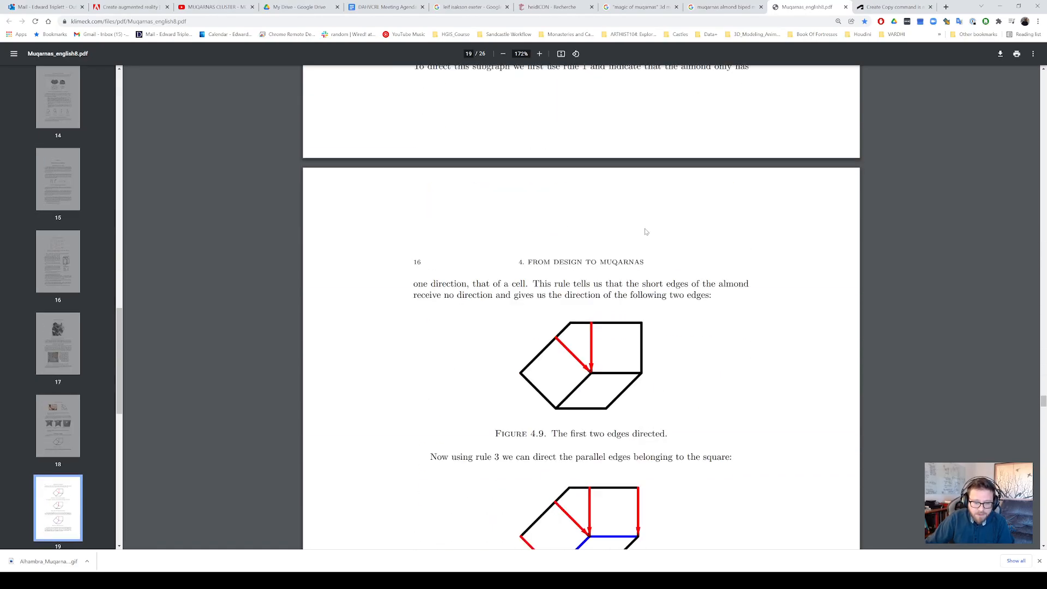
pyautogui.scroll(-15, 646, 232)
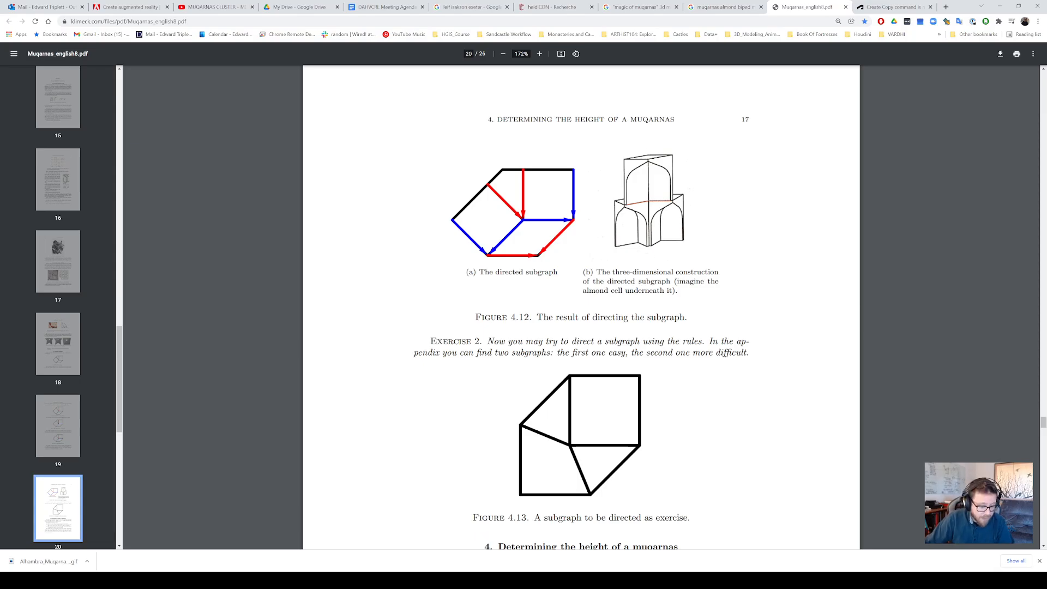
pyautogui.click(314, 581)
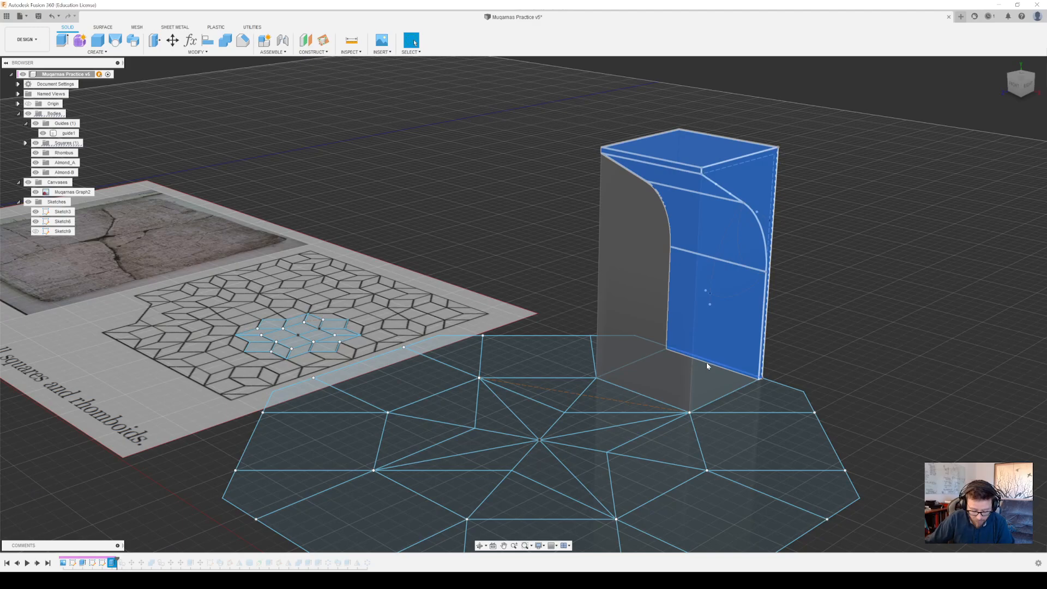
# Roll the timeline forward to include CopyPasteBodies3 and hide the guide1 body
pyautogui.moveTo(705, 362)
pyautogui.keyDown('shift'); pyautogui.mouseDown(button='middle')
pyautogui.moveTo(703, 305)
pyautogui.moveTo(676, 374)
pyautogui.mouseUp(button='middle'); pyautogui.keyUp('shift')
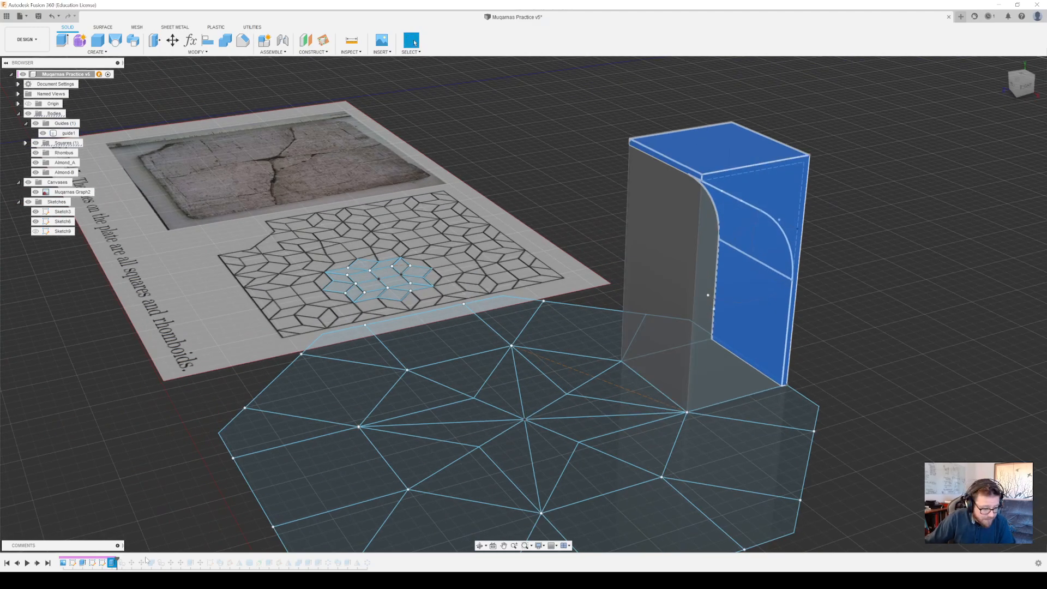
pyautogui.moveTo(118, 560); pyautogui.dragTo(126, 561)
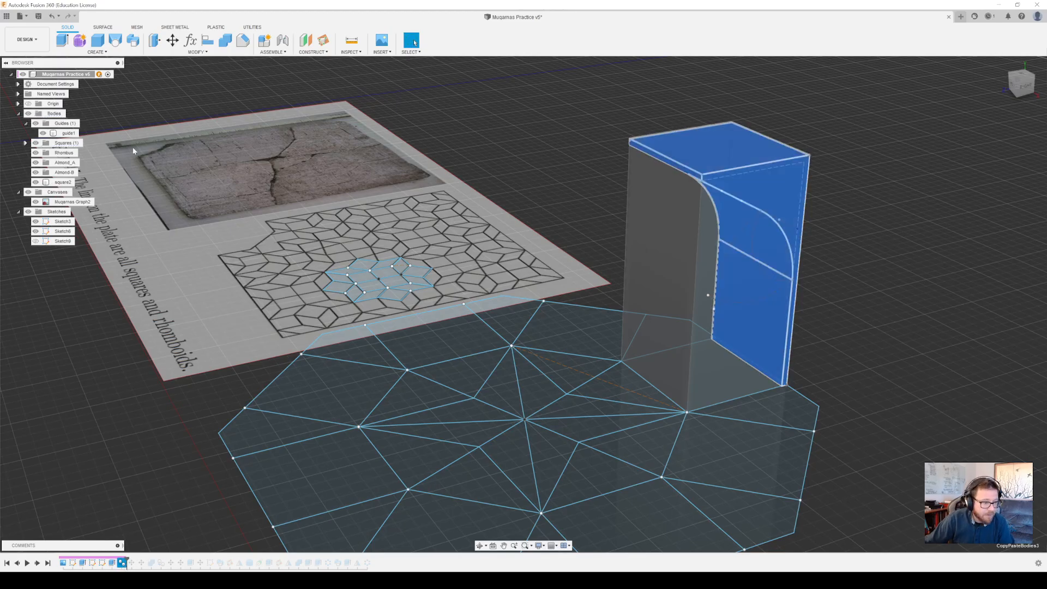
pyautogui.click(43, 133)
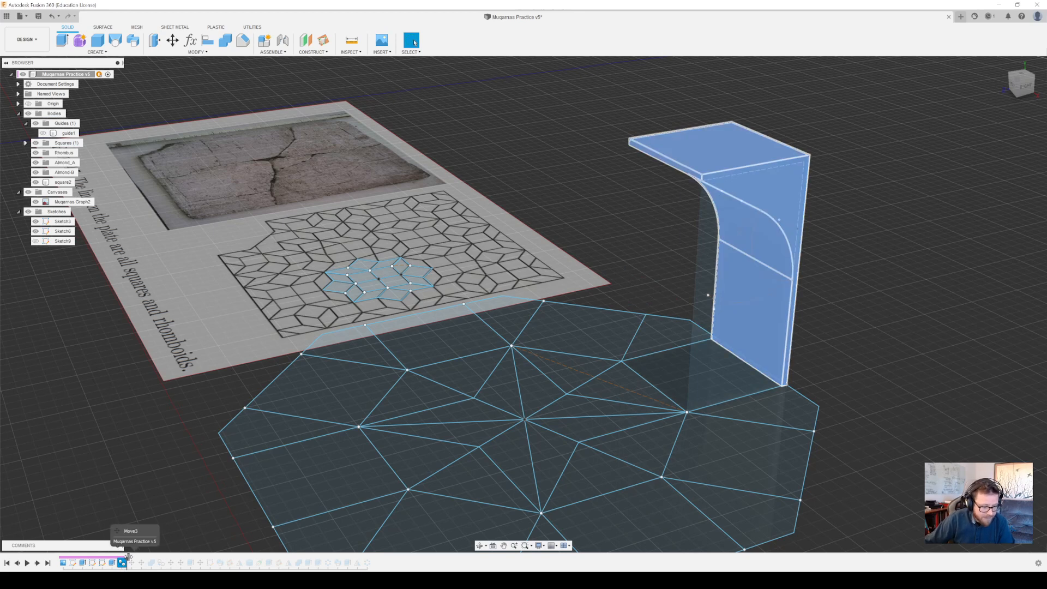
# Roll the timeline forward through the copied body's two moves and Combine1, and select the combine feature
pyautogui.moveTo(126, 562); pyautogui.dragTo(135, 563)
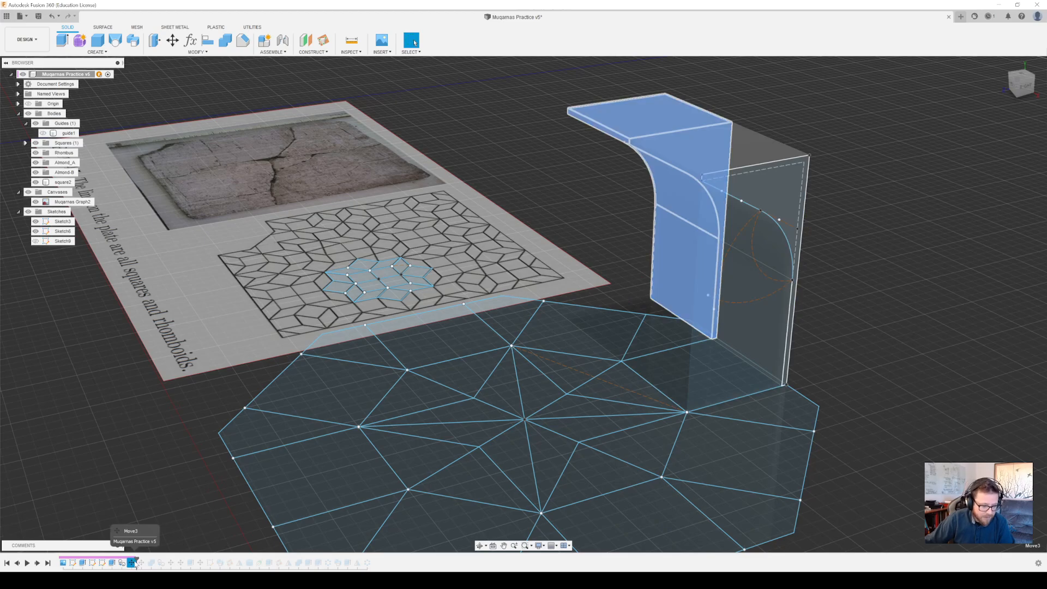
pyautogui.moveTo(136, 559); pyautogui.dragTo(154, 560)
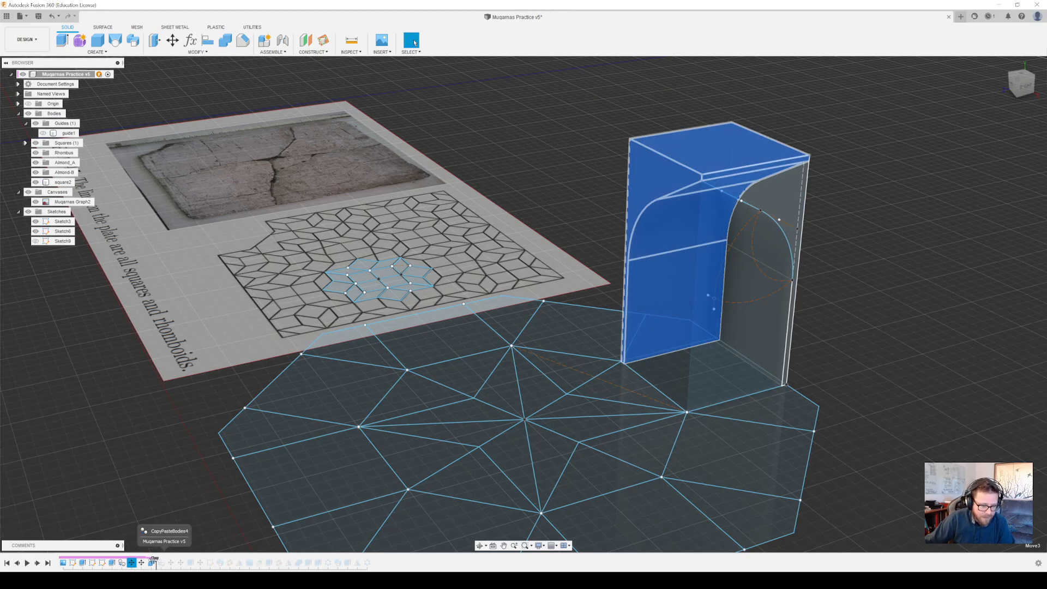
pyautogui.click(152, 562)
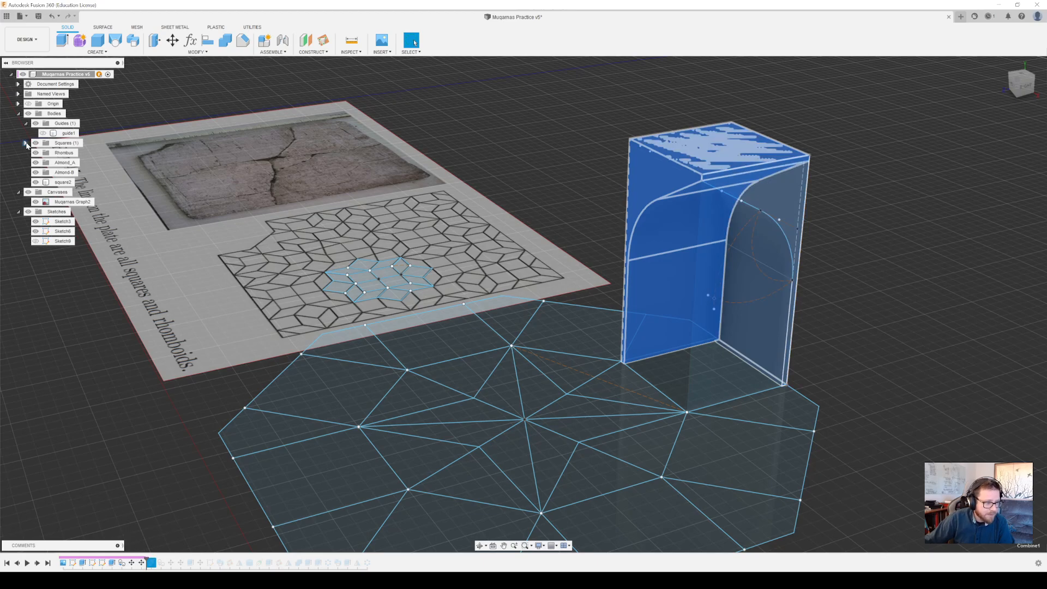
# Expand the Squares group and roll the timeline forward through CopyPasteBodies4 and the two moves that follow it
pyautogui.click(25, 143)
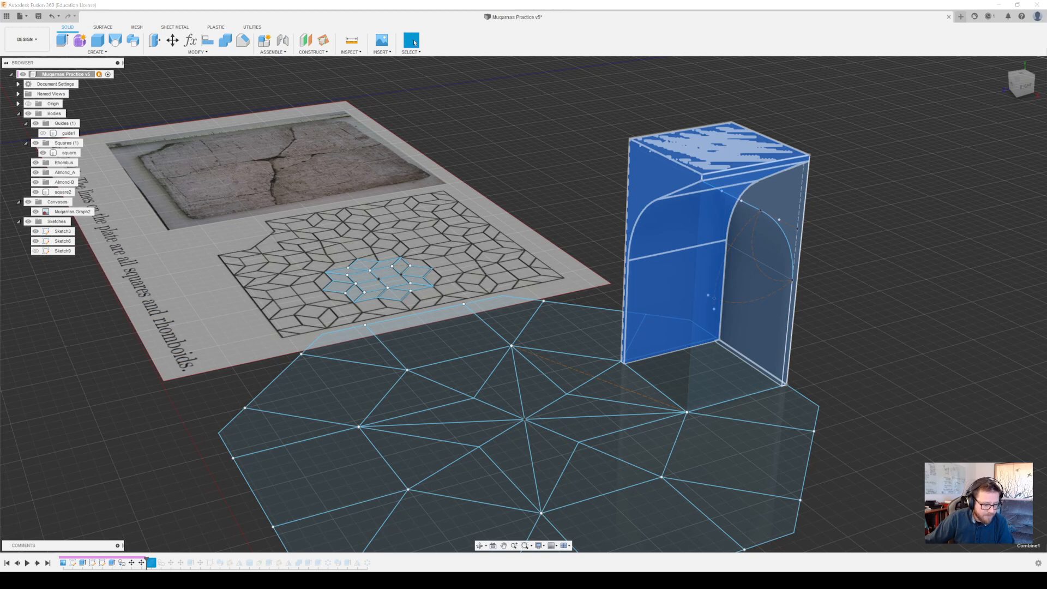
pyautogui.moveTo(146, 557); pyautogui.dragTo(171, 559)
pyautogui.click(161, 563)
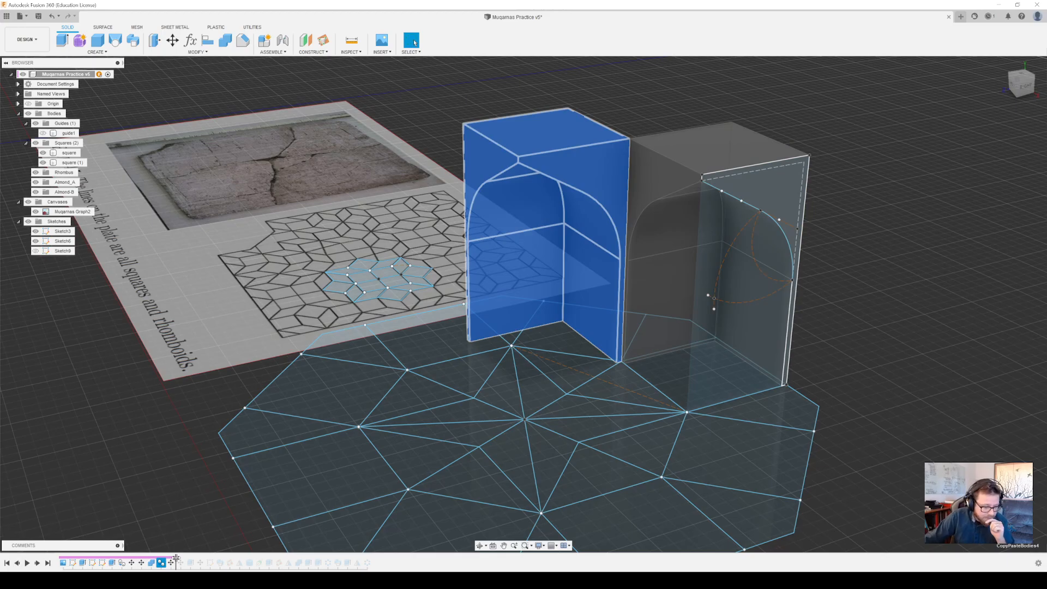
pyautogui.moveTo(178, 562); pyautogui.dragTo(185, 564)
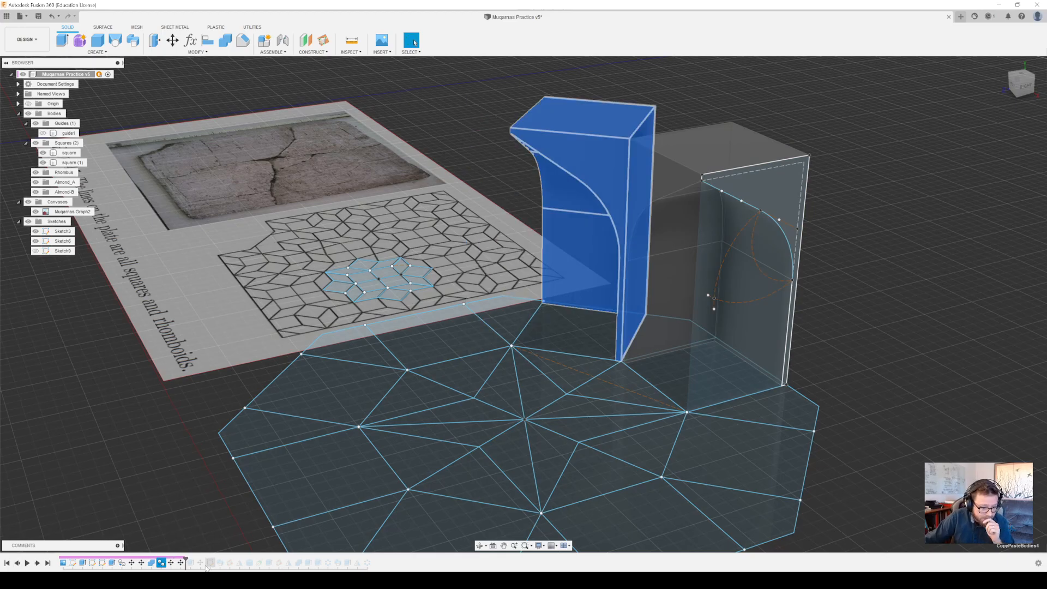
# Roll the timeline forward to include the second guide block's extrude and make the guide2 body visible
pyautogui.moveTo(185, 562); pyautogui.dragTo(193, 565)
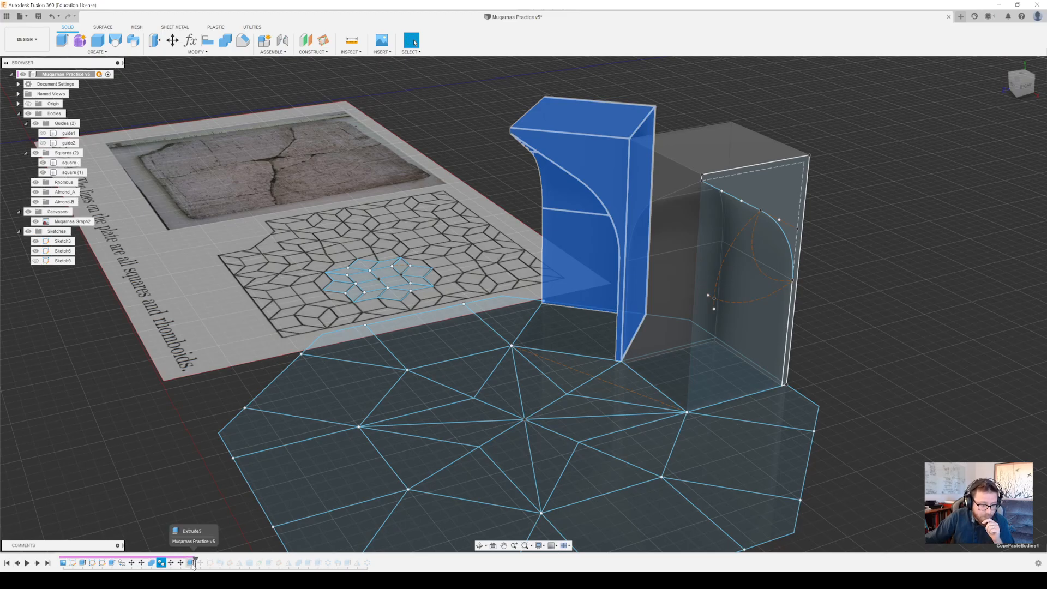
pyautogui.click(43, 143)
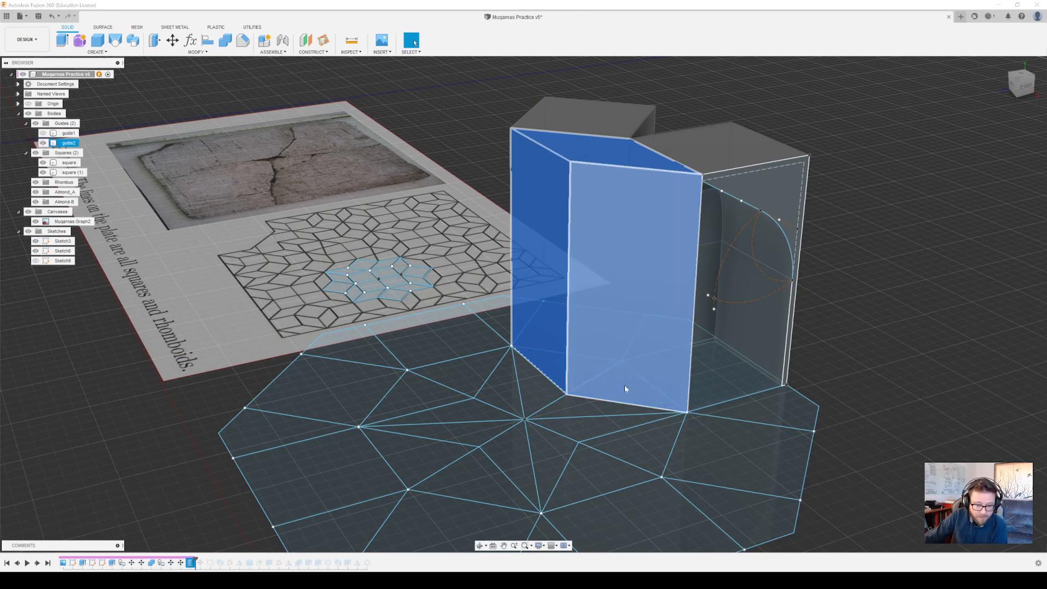
pyautogui.click(600, 385)
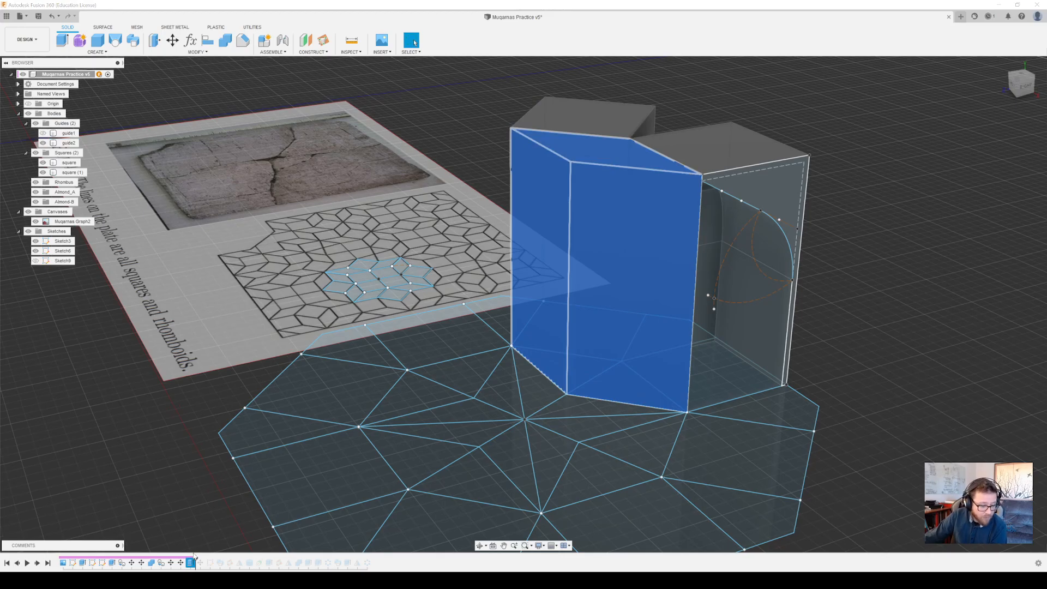
# Roll the timeline forward through Move7 and Sketch7 to reach the profile sketch on guide2's front face
pyautogui.moveTo(196, 557); pyautogui.dragTo(201, 557)
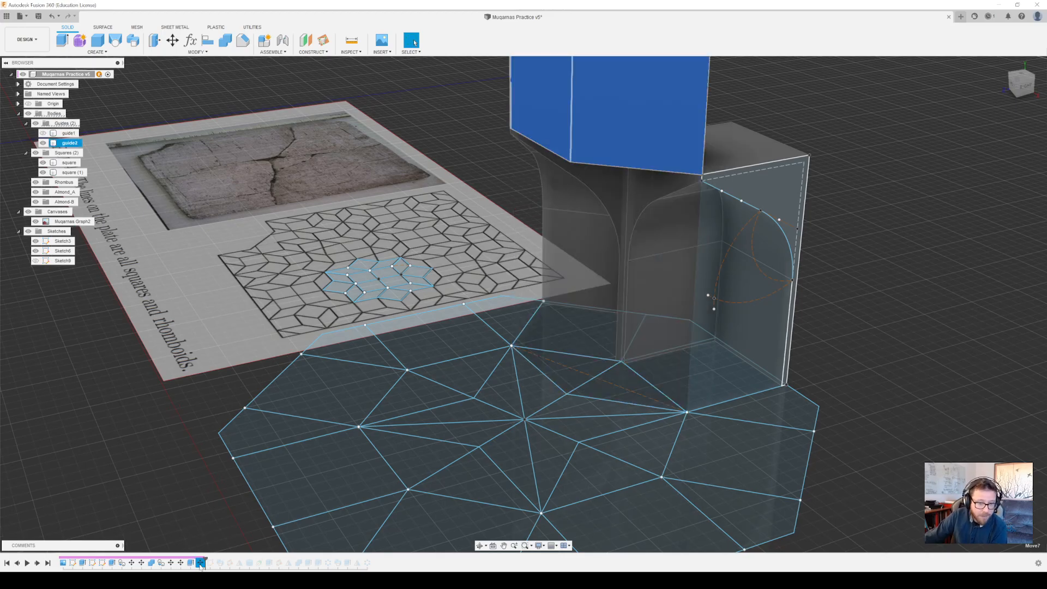
pyautogui.moveTo(823, 362); pyautogui.dragTo(774, 438, button='middle')
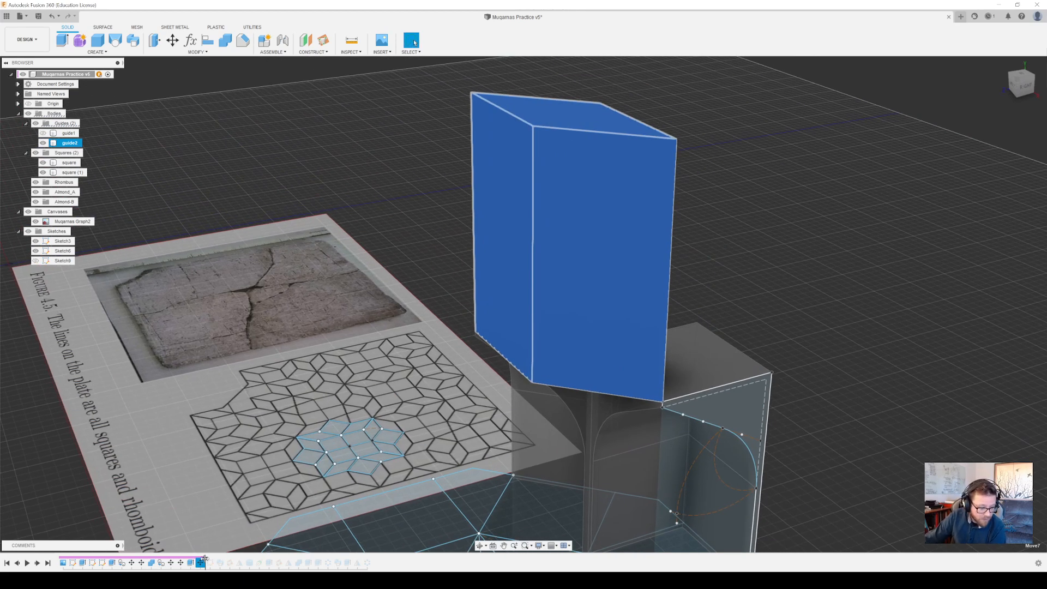
pyautogui.moveTo(205, 559); pyautogui.dragTo(216, 561)
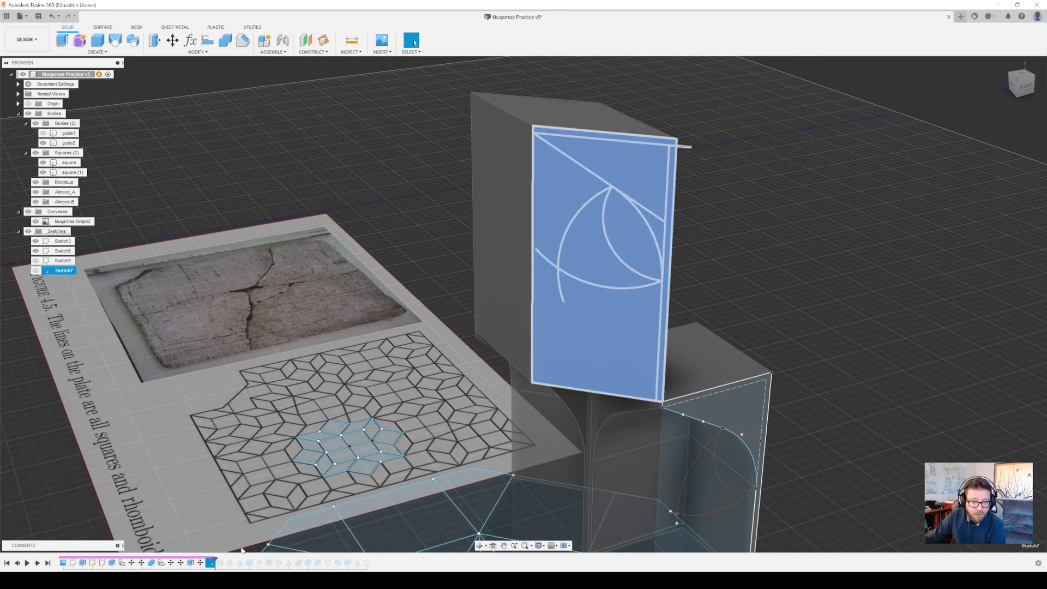
pyautogui.click(630, 169)
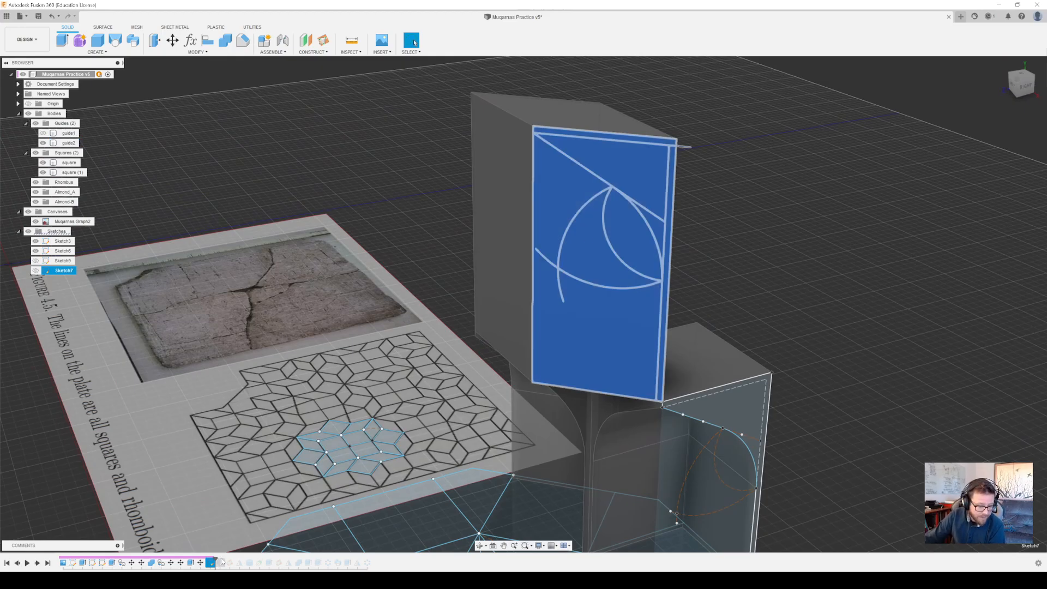
# Roll the timeline forward to include Sweep1 and inspect the rhombus piece against guide2
pyautogui.moveTo(216, 559); pyautogui.dragTo(225, 561)
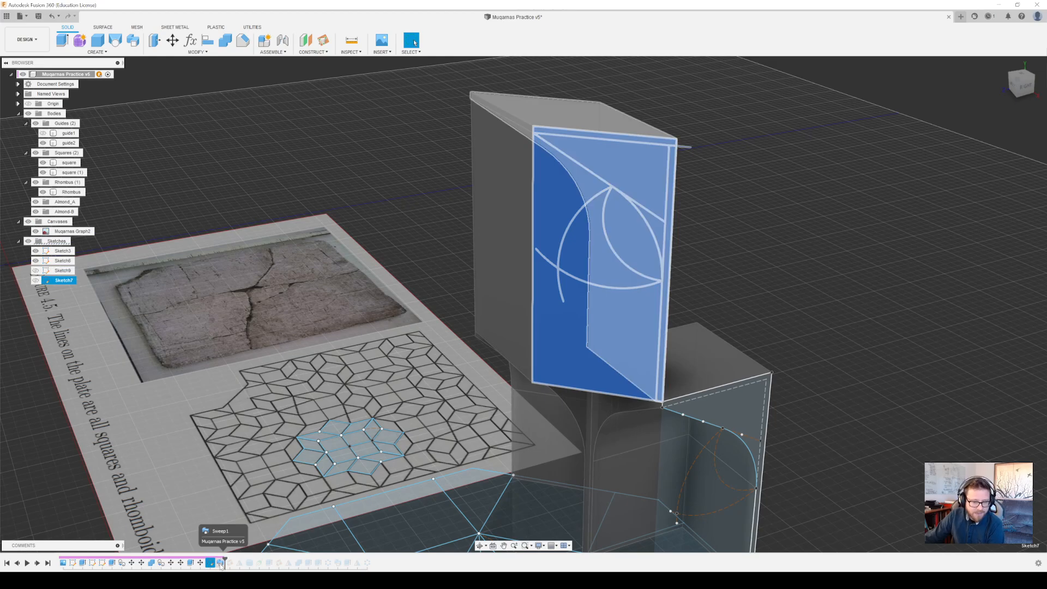
pyautogui.moveTo(693, 423); pyautogui.dragTo(708, 355, button='middle')
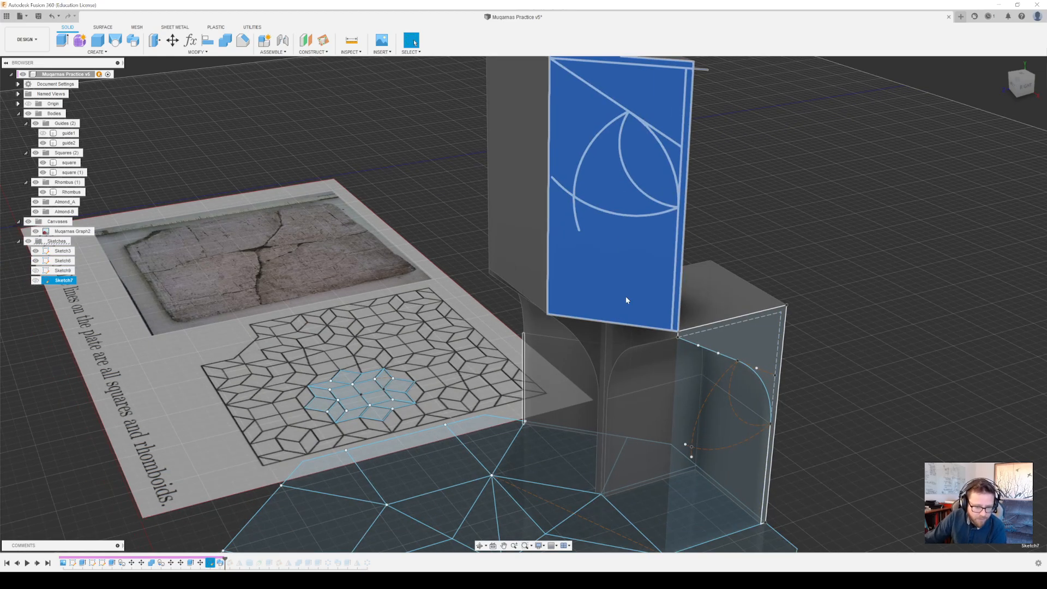
pyautogui.moveTo(719, 253)
pyautogui.mouseDown(button='middle')
pyautogui.moveTo(704, 306)
pyautogui.moveTo(693, 300)
pyautogui.mouseUp(button='middle')
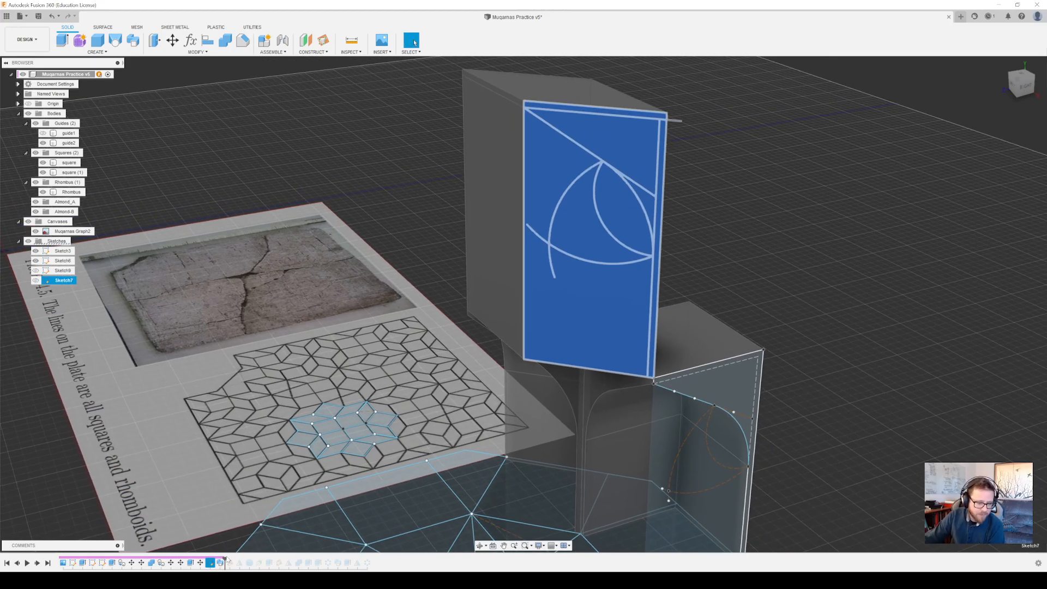
# Roll the timeline forward to include Plane1, hide guide2 and show the construction plane through the rhombus piece
pyautogui.moveTo(225, 558); pyautogui.dragTo(234, 560)
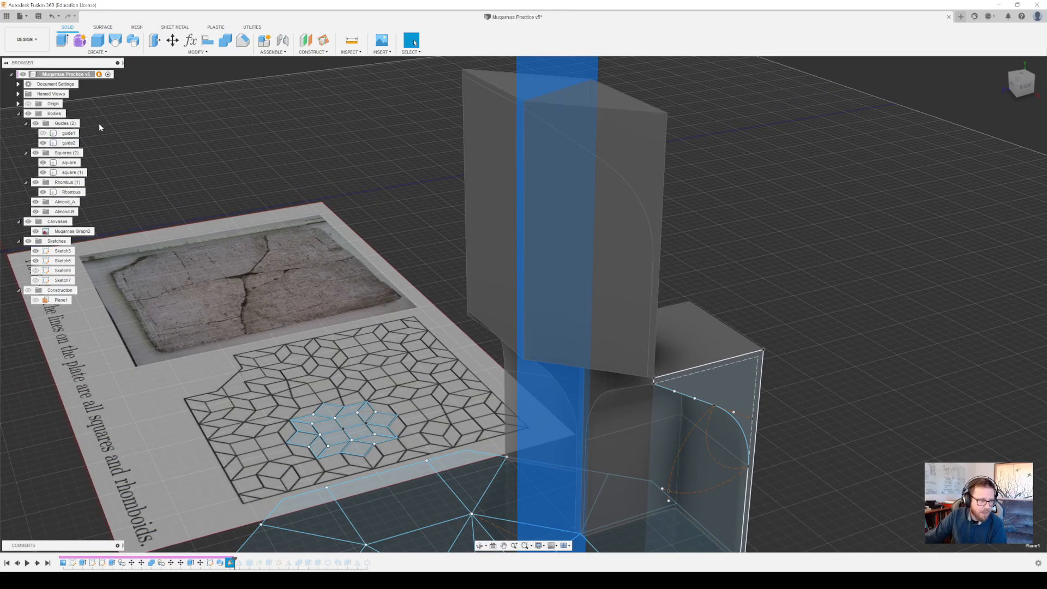
pyautogui.click(43, 142)
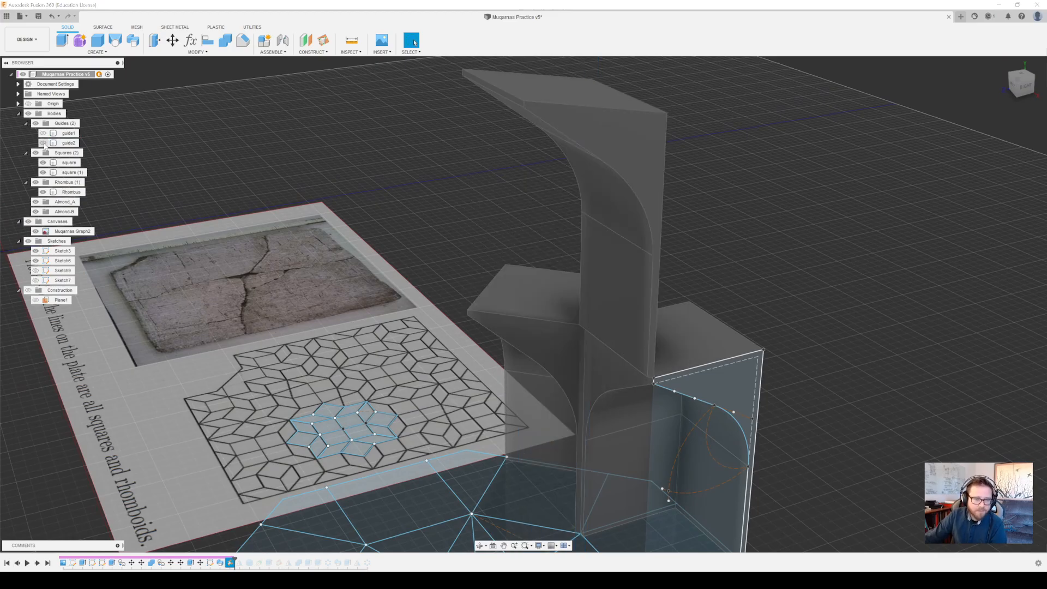
pyautogui.click(36, 300)
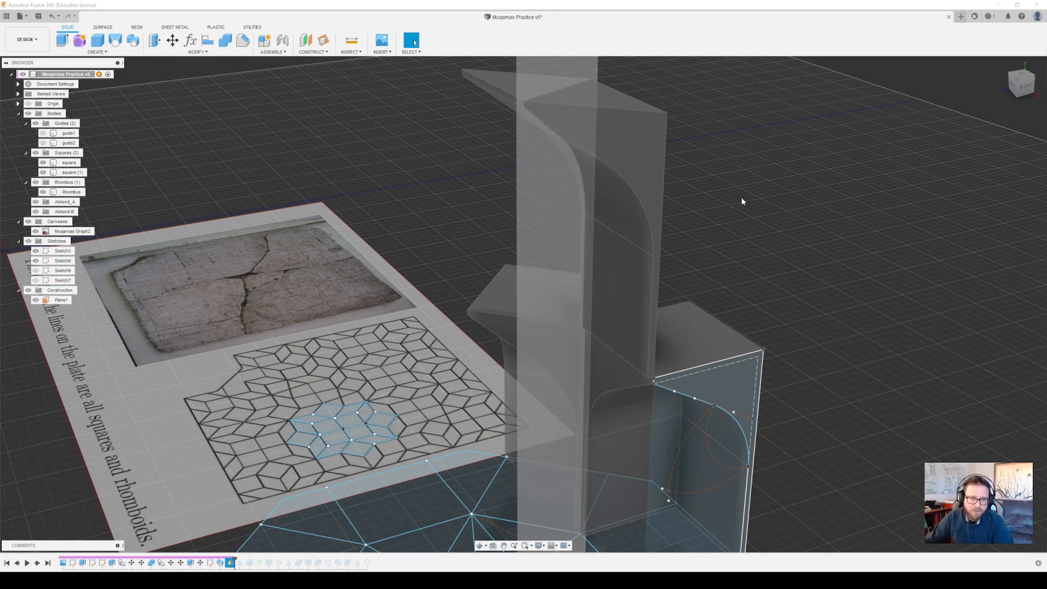
pyautogui.moveTo(740, 198); pyautogui.dragTo(681, 308, button='middle')
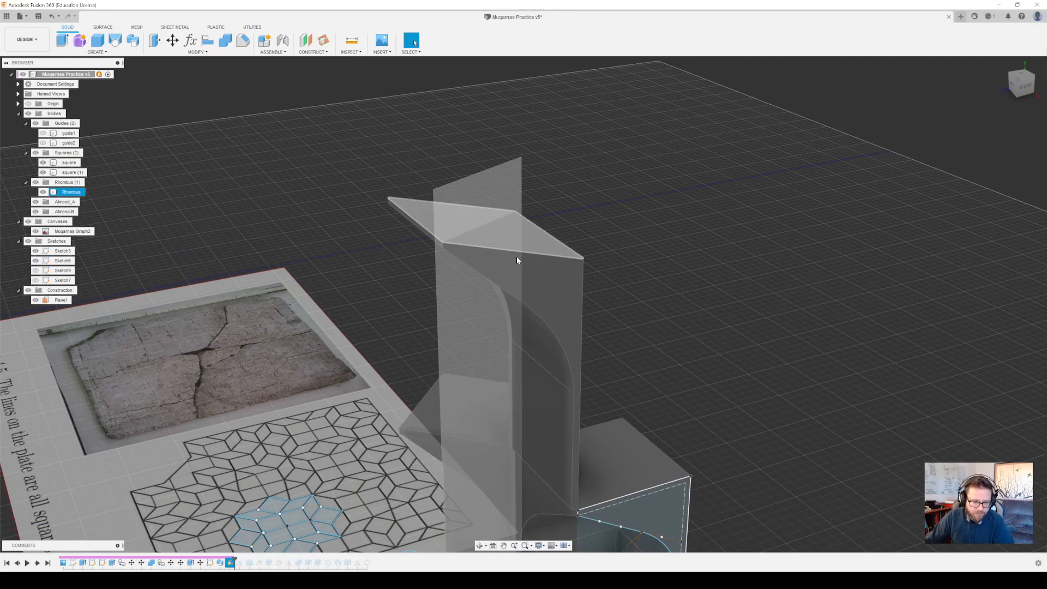
# Try a Plane Through Three Points using the rhombus piece's top corner vertices and a ground sketch point below them
pyautogui.moveTo(545, 475)
pyautogui.mouseDown(button='middle')
pyautogui.moveTo(605, 235)
pyautogui.moveTo(646, 225)
pyautogui.moveTo(643, 303)
pyautogui.moveTo(641, 268)
pyautogui.mouseUp(button='middle')
pyautogui.scroll(3, 636, 260)
pyautogui.scroll(-5, 636, 259)
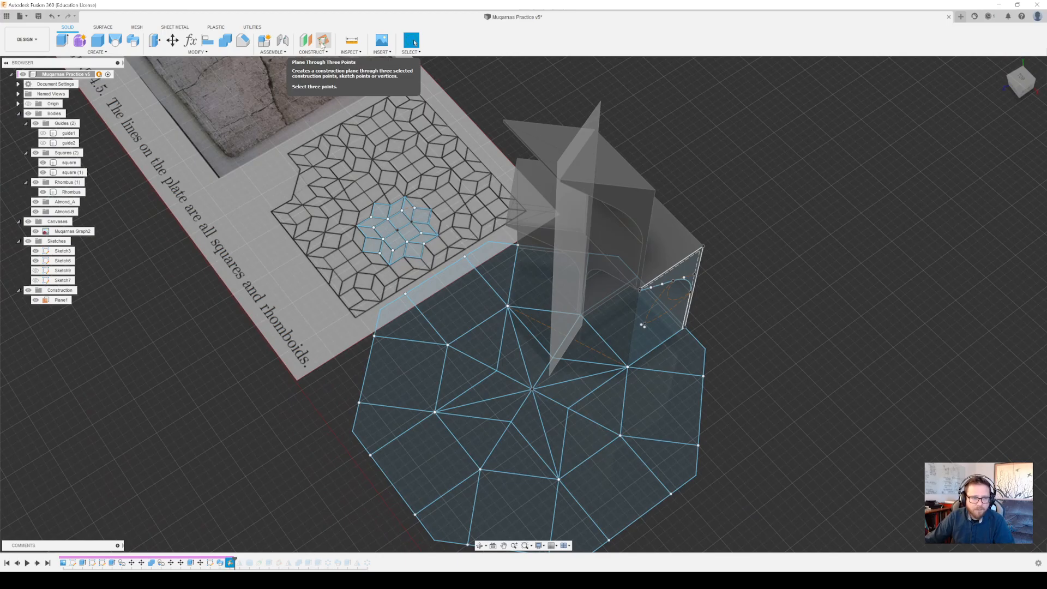
pyautogui.click(563, 178)
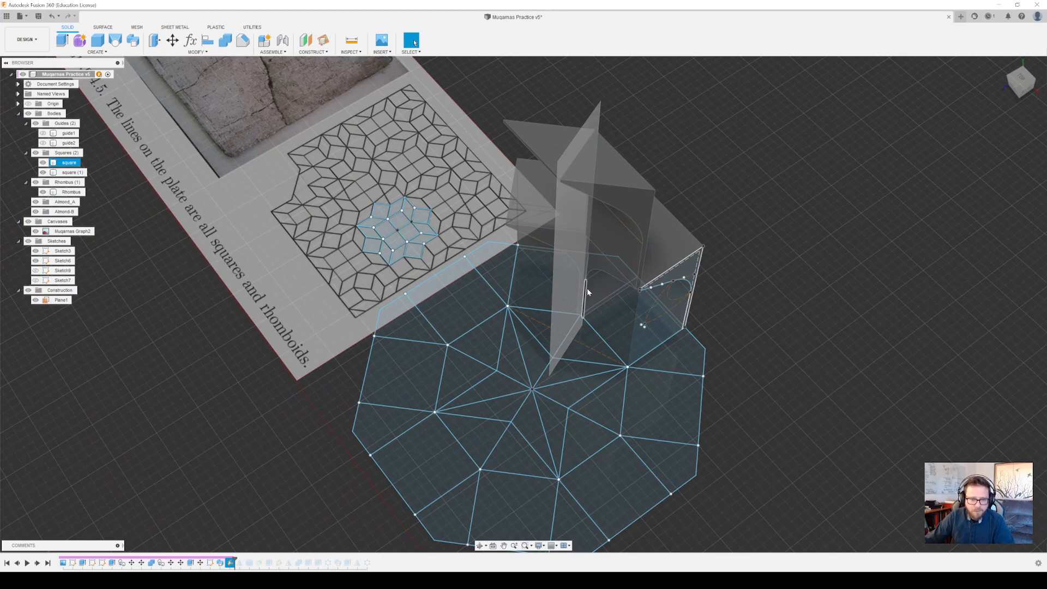
pyautogui.click(323, 40)
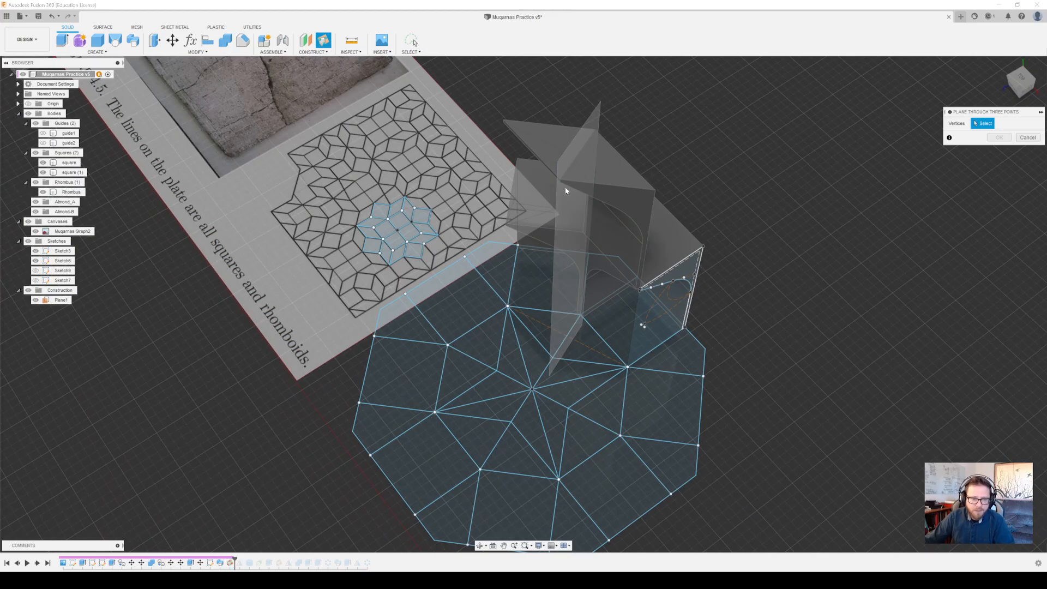
pyautogui.click(560, 179)
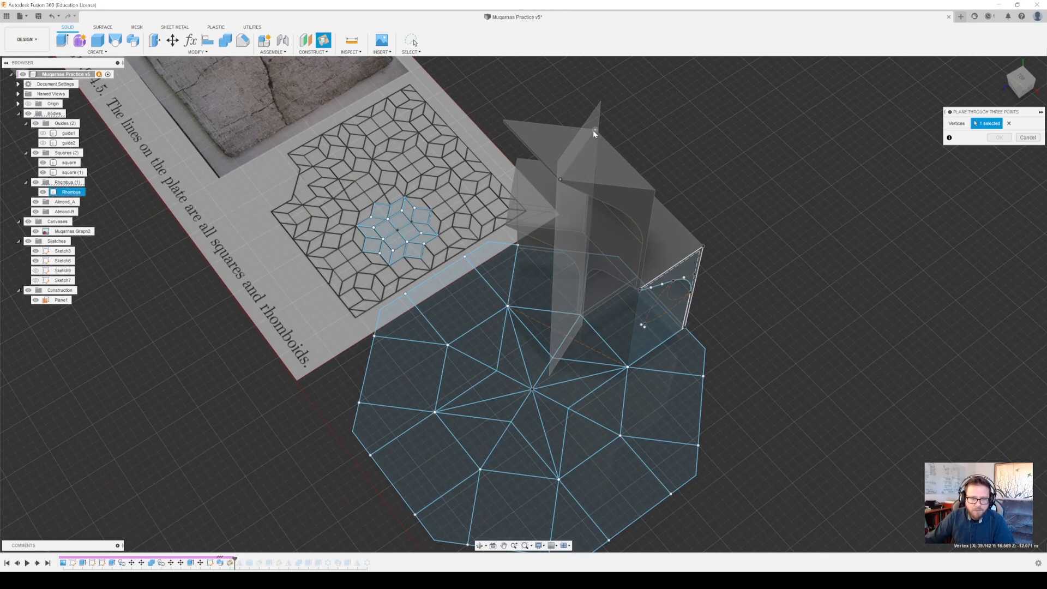
pyautogui.click(594, 129)
pyautogui.click(580, 314)
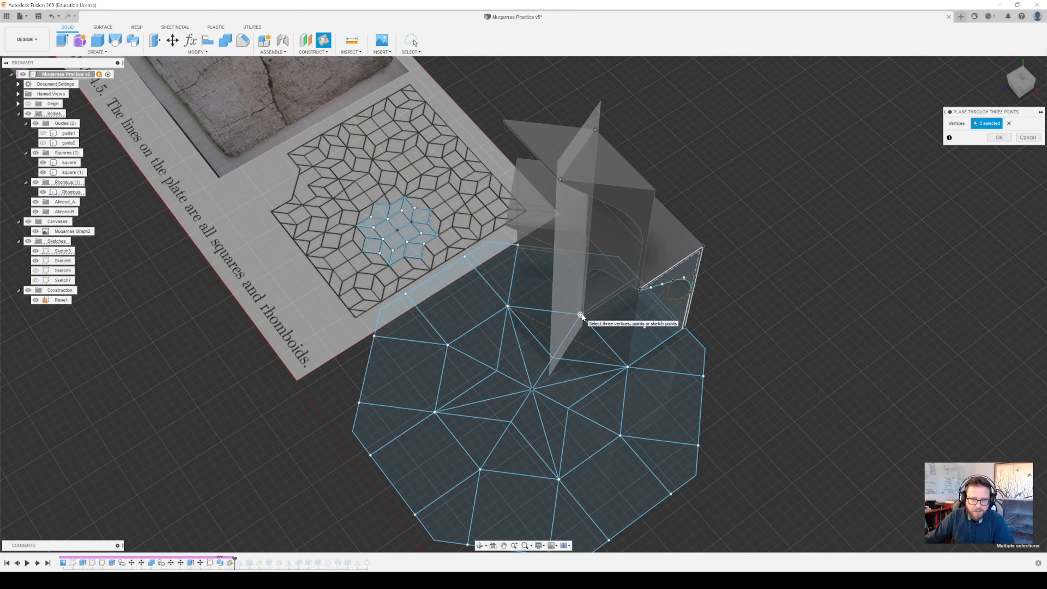
pyautogui.click(1028, 137)
# Roll the timeline back to Sketch7 and examine the rhombus profile sketch from several angles
pyautogui.keyDown('shift'); pyautogui.moveTo(626, 257); pyautogui.dragTo(594, 329, button='middle'); pyautogui.keyUp('shift')
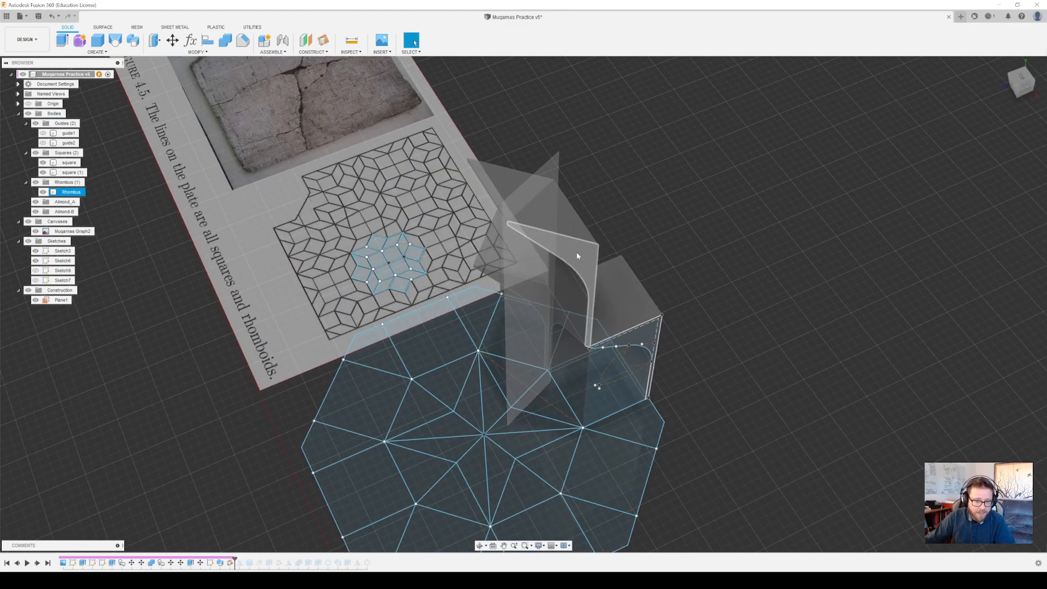
pyautogui.moveTo(586, 248)
pyautogui.keyDown('shift'); pyautogui.mouseDown(button='middle')
pyautogui.moveTo(616, 233)
pyautogui.moveTo(562, 322)
pyautogui.moveTo(545, 376)
pyautogui.moveTo(570, 350)
pyautogui.mouseUp(button='middle'); pyautogui.keyUp('shift')
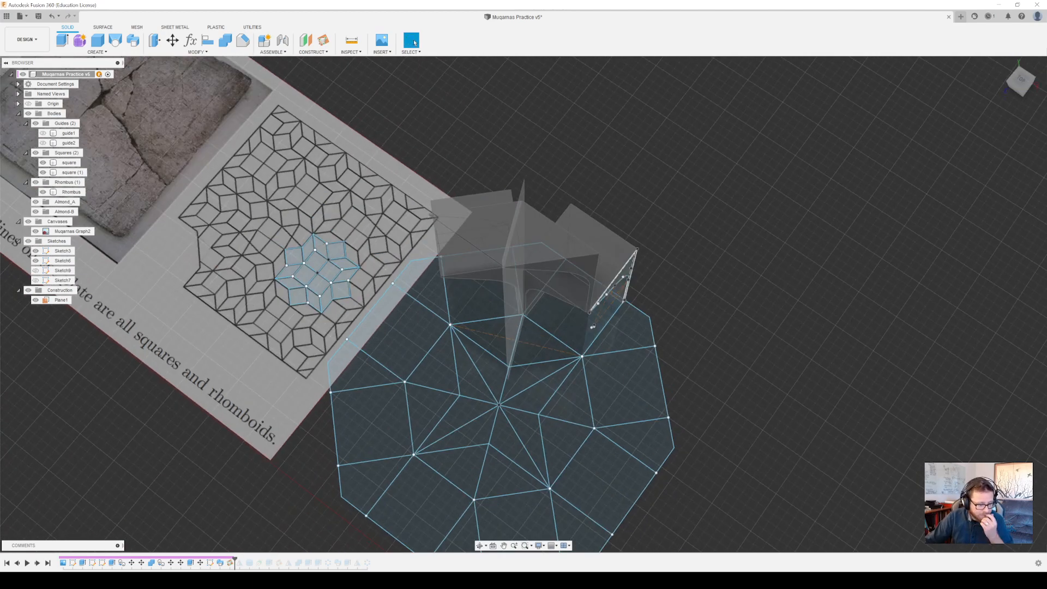
pyautogui.moveTo(235, 557); pyautogui.dragTo(216, 557)
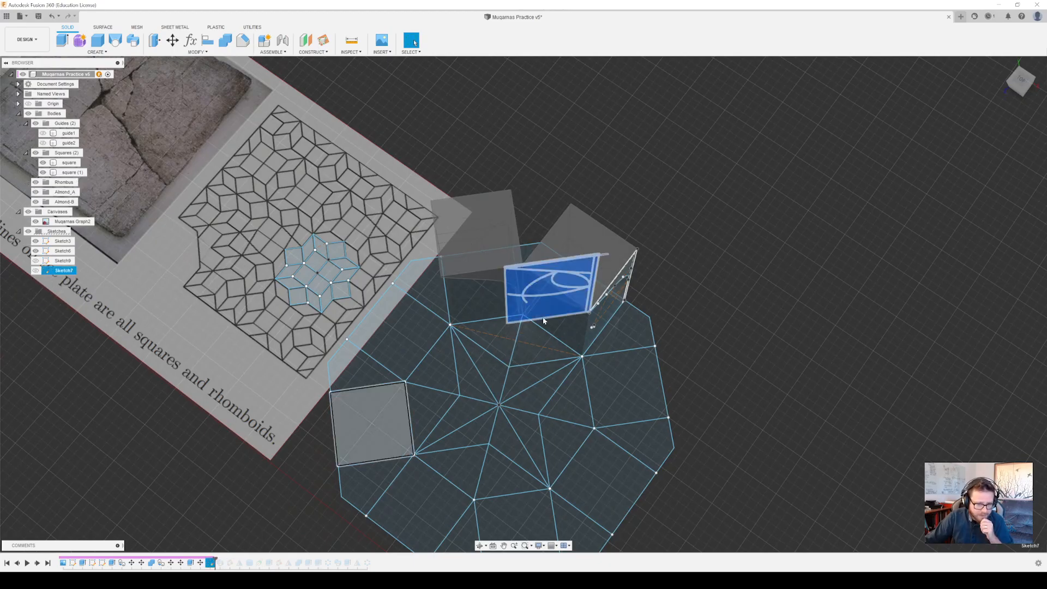
pyautogui.moveTo(620, 322)
pyautogui.keyDown('shift'); pyautogui.mouseDown(button='middle')
pyautogui.moveTo(665, 192)
pyautogui.moveTo(672, 278)
pyautogui.mouseUp(button='middle'); pyautogui.keyUp('shift')
pyautogui.scroll(-5, 624, 261)
pyautogui.scroll(10, 626, 267)
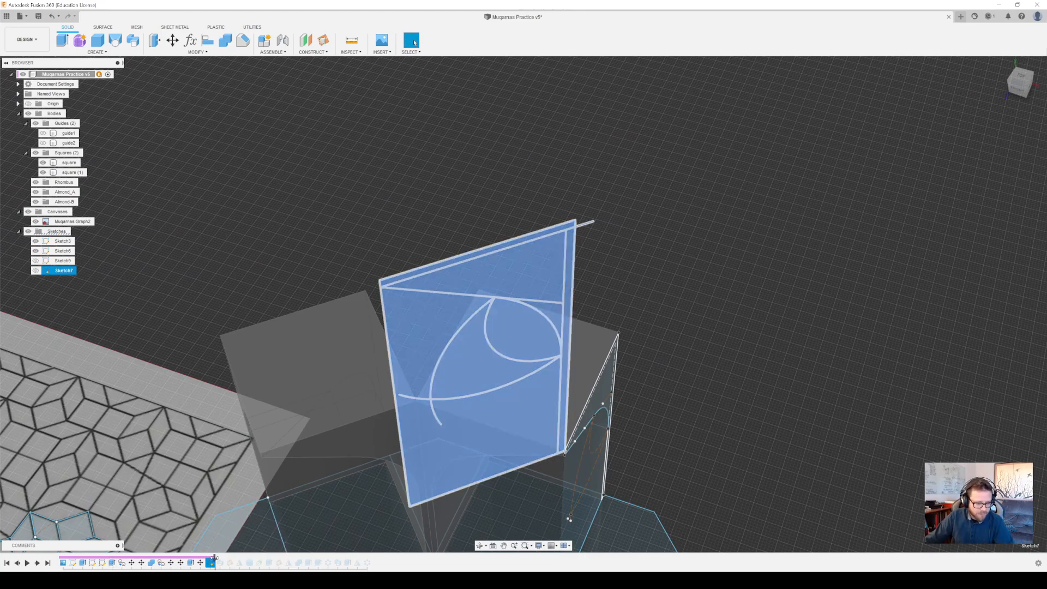
# Roll the timeline forward to Sweep1, open it for editing and try adding the adjacent ground sketch edge to its path
pyautogui.moveTo(214, 557); pyautogui.dragTo(224, 557)
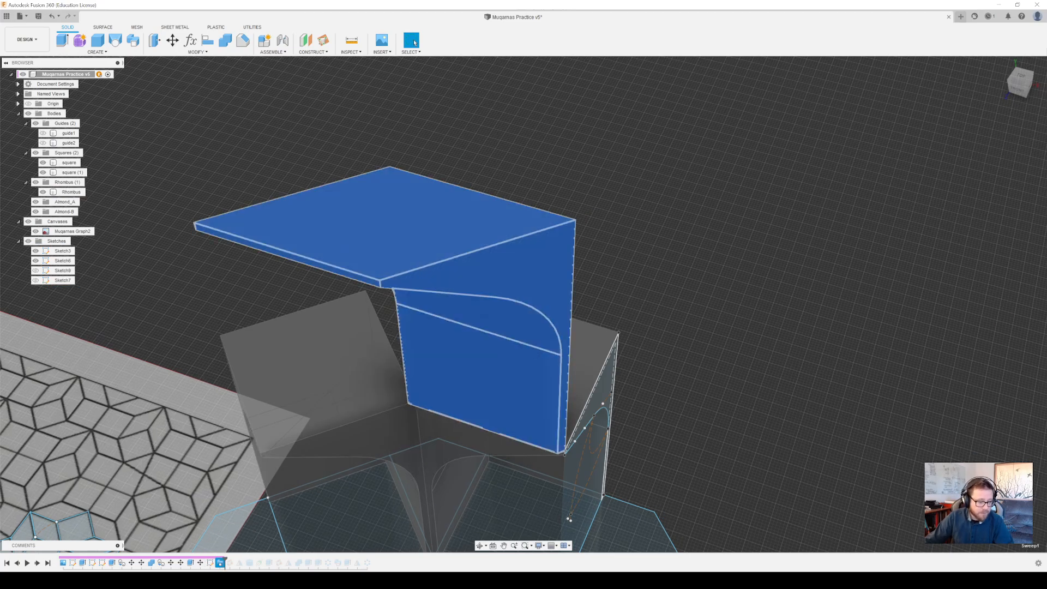
pyautogui.rightClick(221, 564)
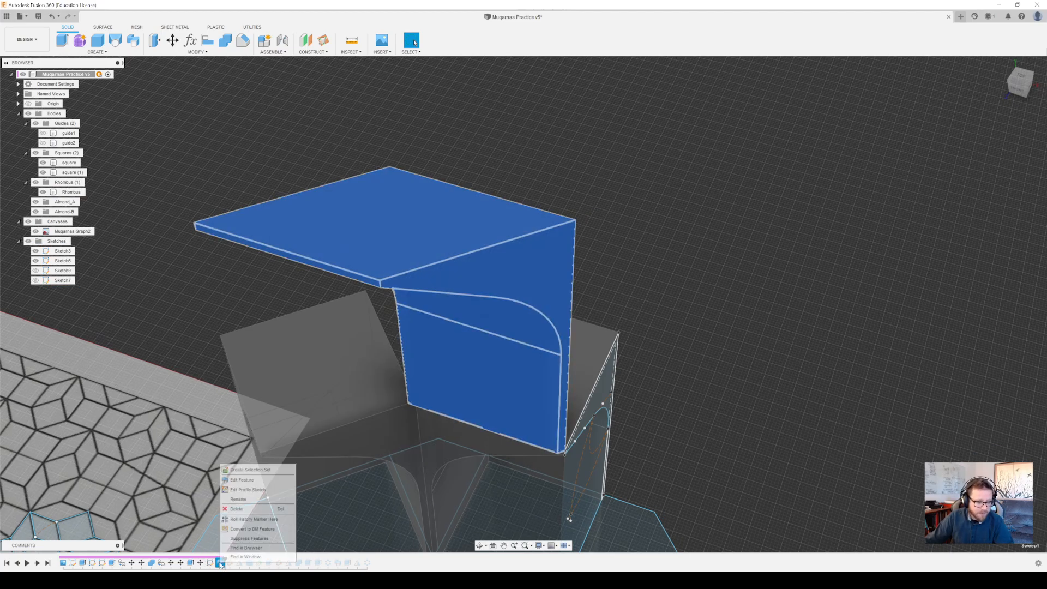
pyautogui.click(246, 486)
pyautogui.scroll(-5, 648, 336)
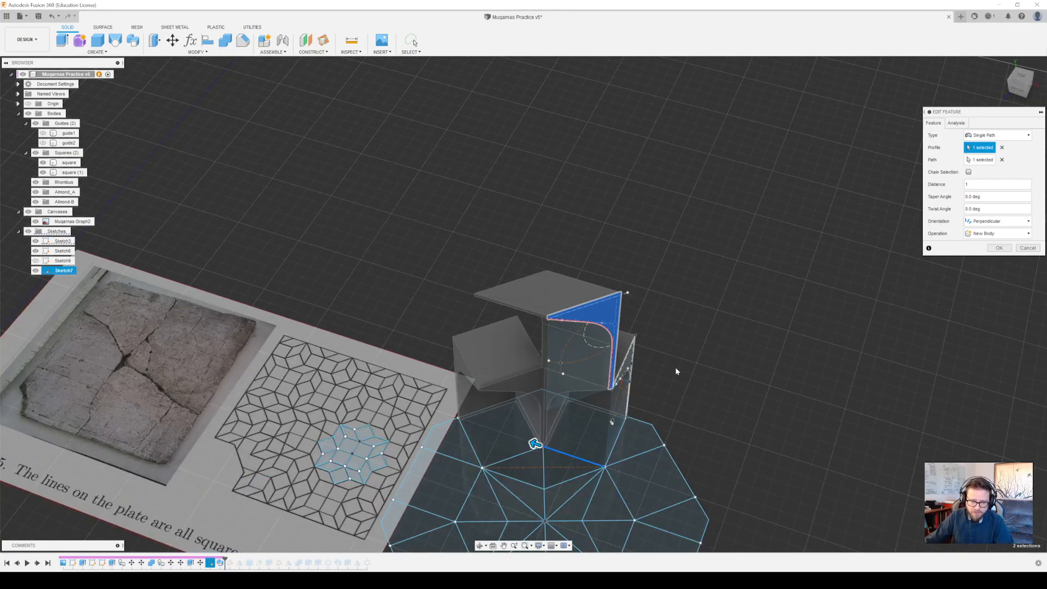
pyautogui.moveTo(675, 367); pyautogui.dragTo(670, 326, button='middle')
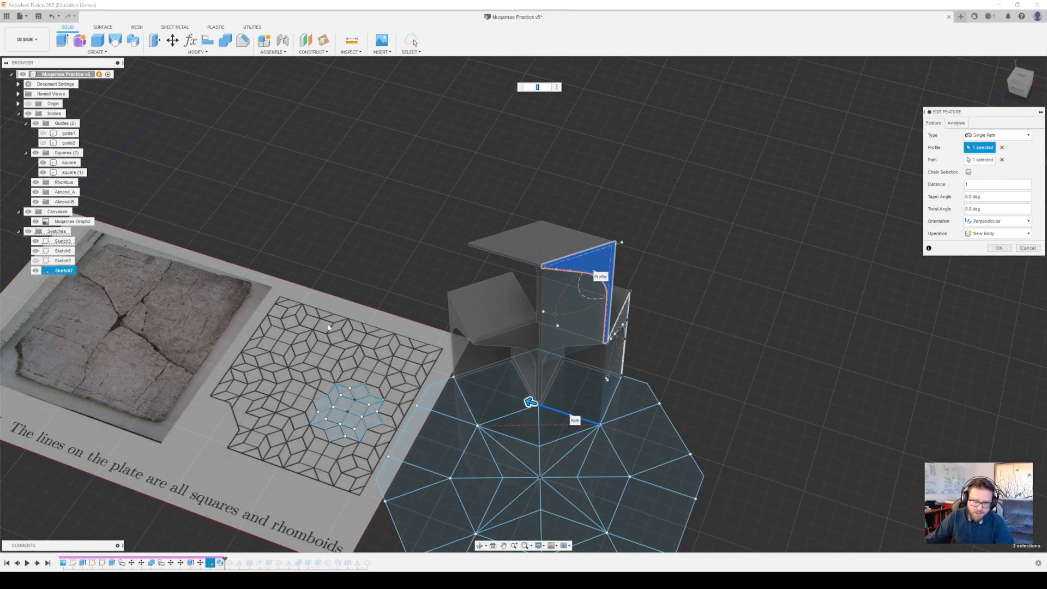
pyautogui.click(979, 160)
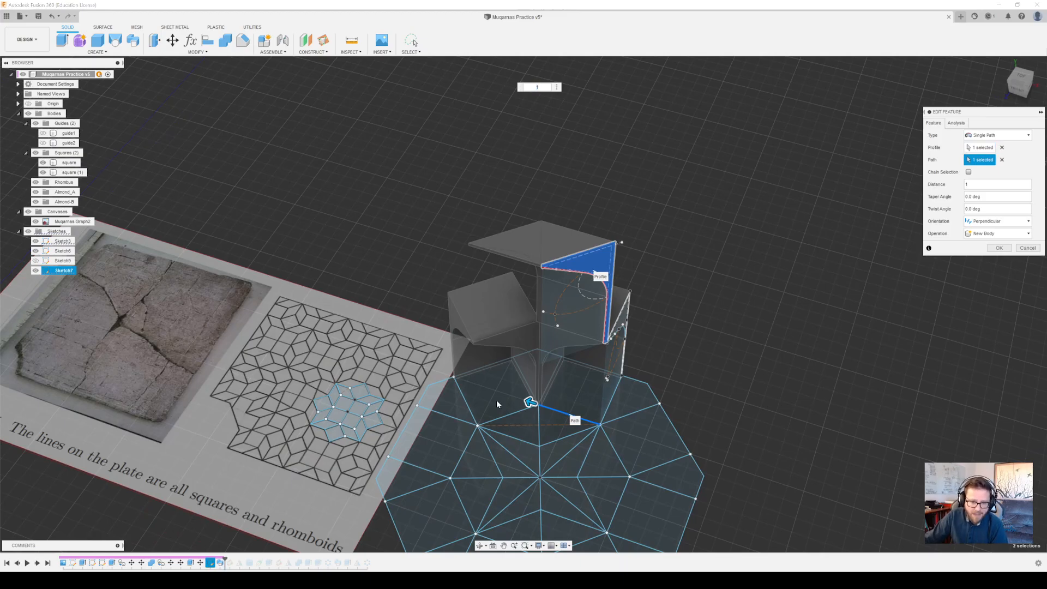
pyautogui.click(617, 390)
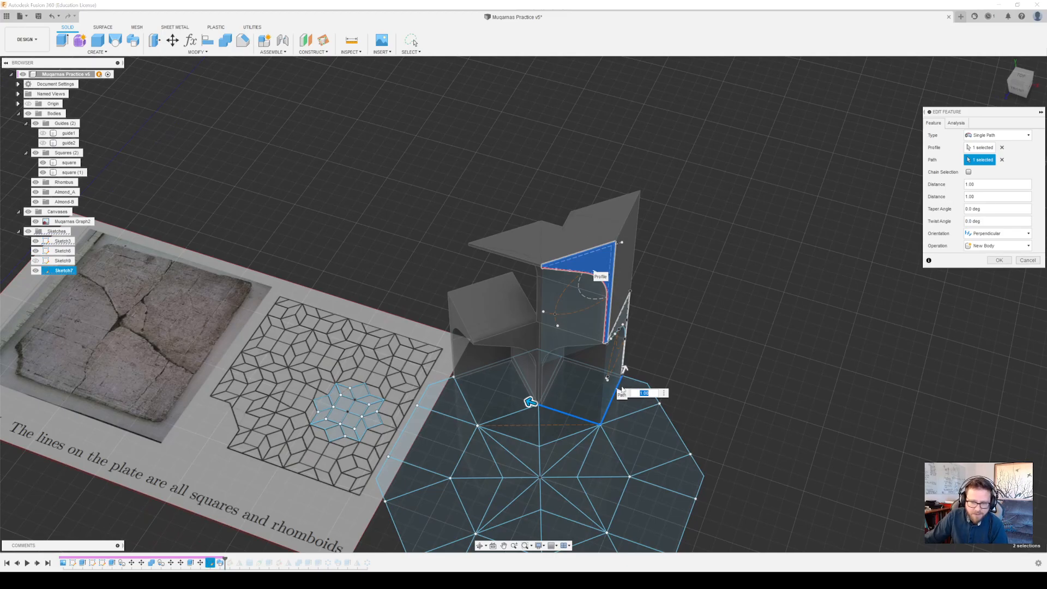
pyautogui.click(1027, 261)
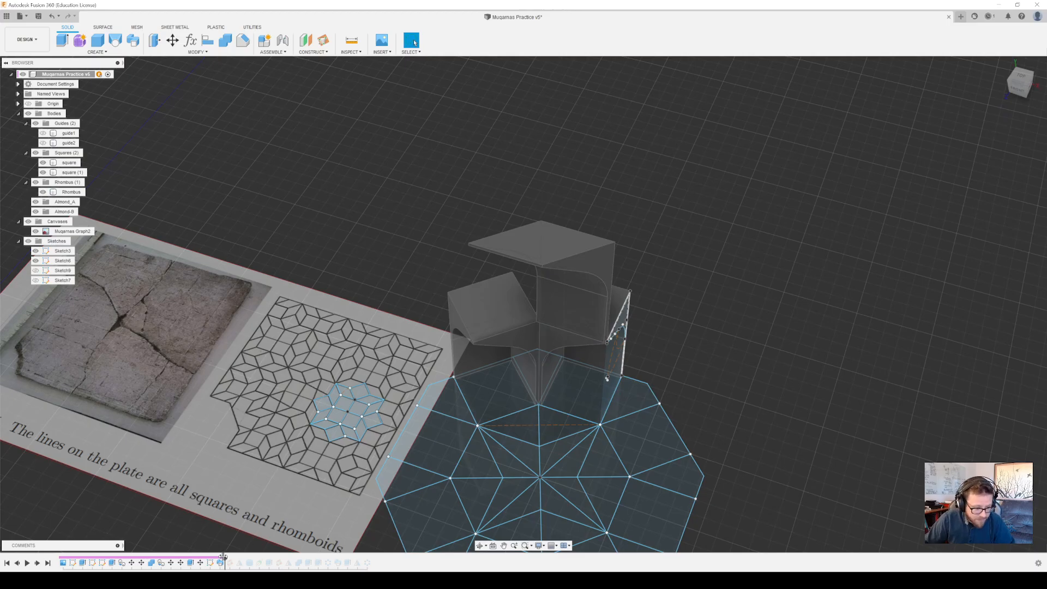
# Roll the timeline forward through Plane1 and Mirror1 and inspect the mirrored rhombus piece
pyautogui.moveTo(223, 556); pyautogui.dragTo(234, 557)
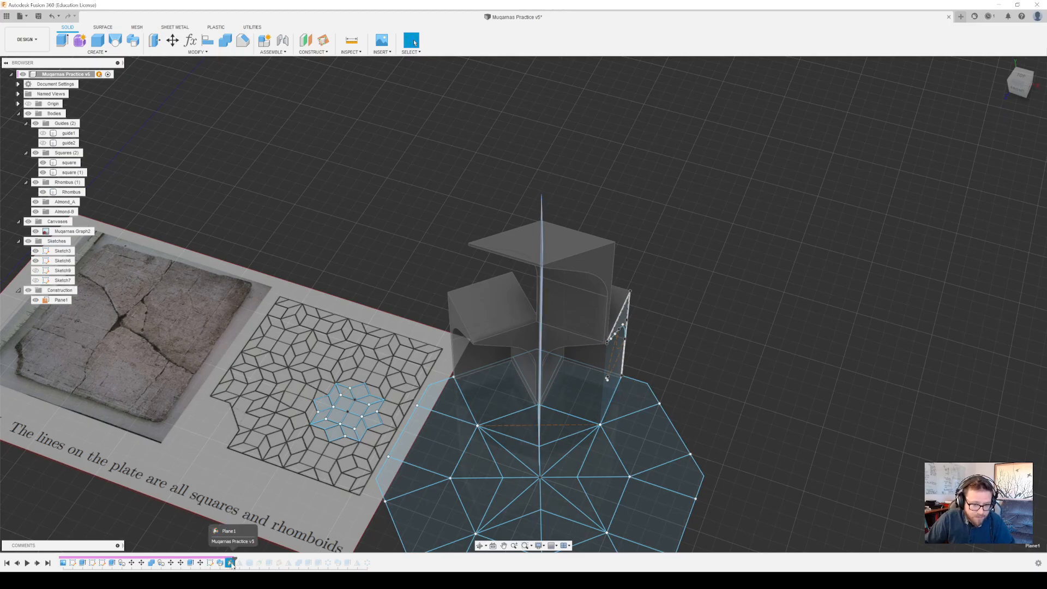
pyautogui.moveTo(236, 558); pyautogui.dragTo(240, 562)
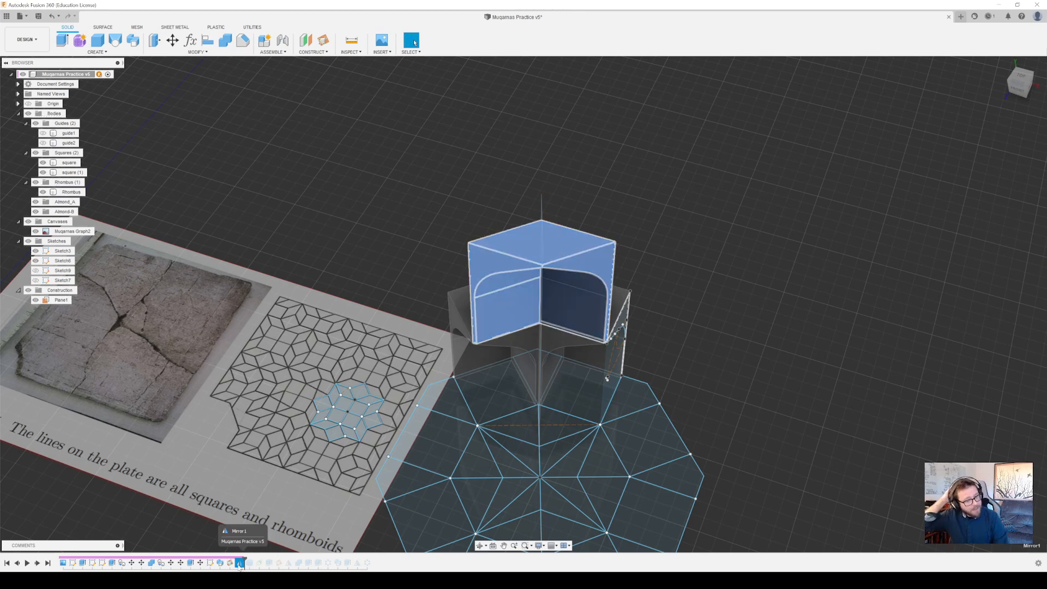
pyautogui.scroll(-4, 647, 228)
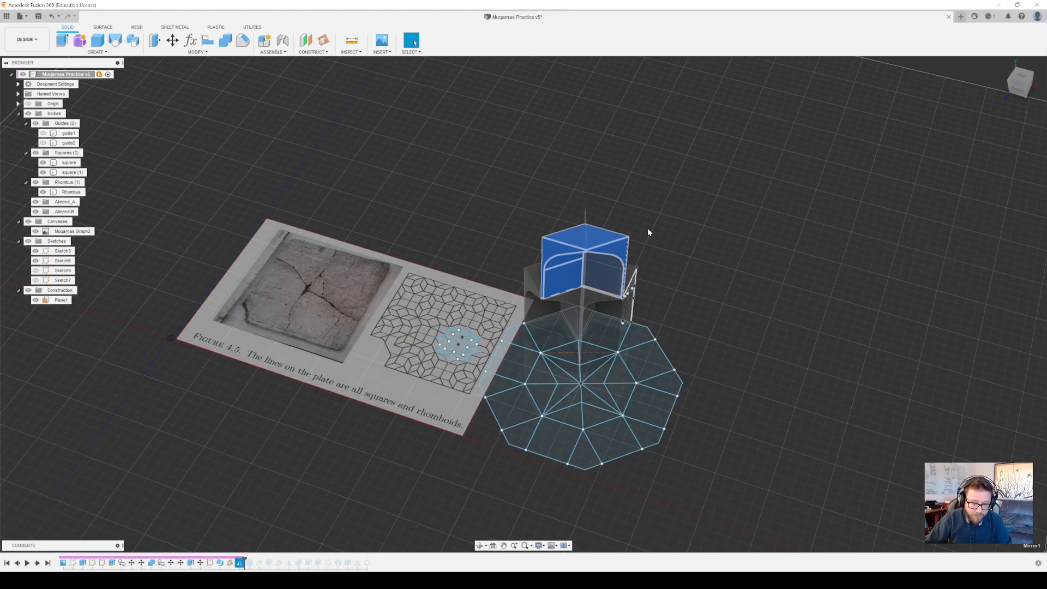
pyautogui.scroll(6, 649, 229)
pyautogui.moveTo(649, 229)
pyautogui.keyDown('shift'); pyautogui.mouseDown(button='middle')
pyautogui.moveTo(709, 219)
pyautogui.moveTo(660, 214)
pyautogui.moveTo(656, 224)
pyautogui.mouseUp(button='middle'); pyautogui.keyUp('shift')
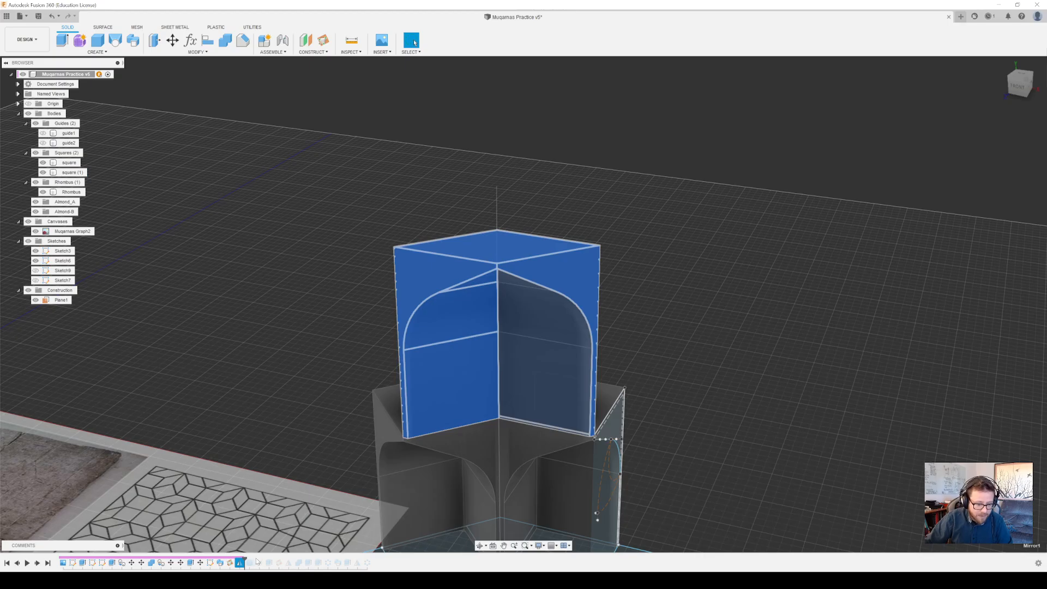
# Roll the timeline forward to include the cylinder primitive and make the cylinder guide body visible
pyautogui.moveTo(245, 560); pyautogui.dragTo(250, 560)
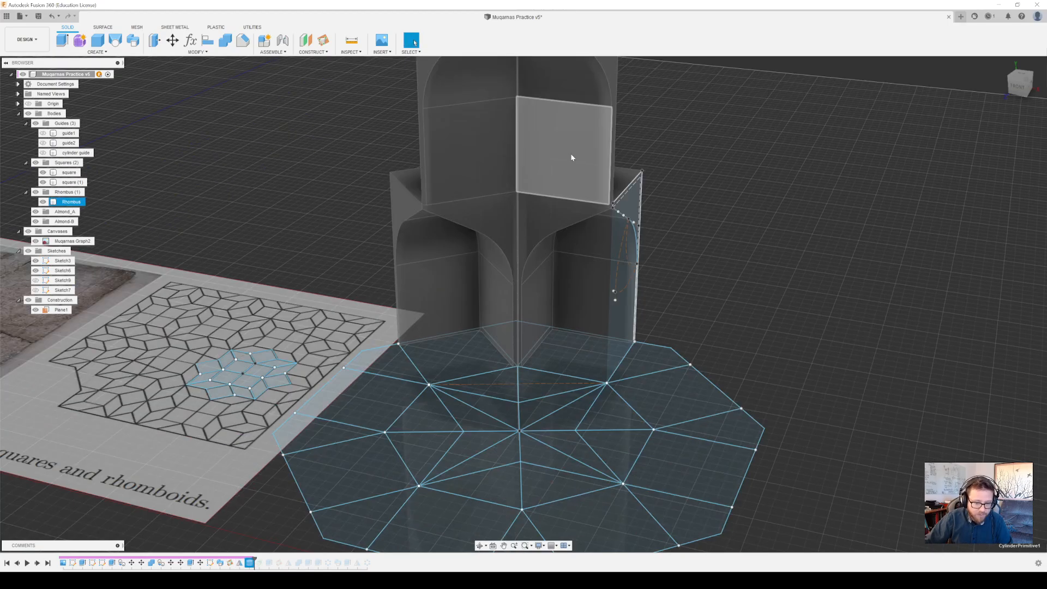
pyautogui.scroll(-3, 589, 248)
pyautogui.keyDown('shift'); pyautogui.moveTo(561, 303); pyautogui.dragTo(575, 396, button='middle'); pyautogui.keyUp('shift')
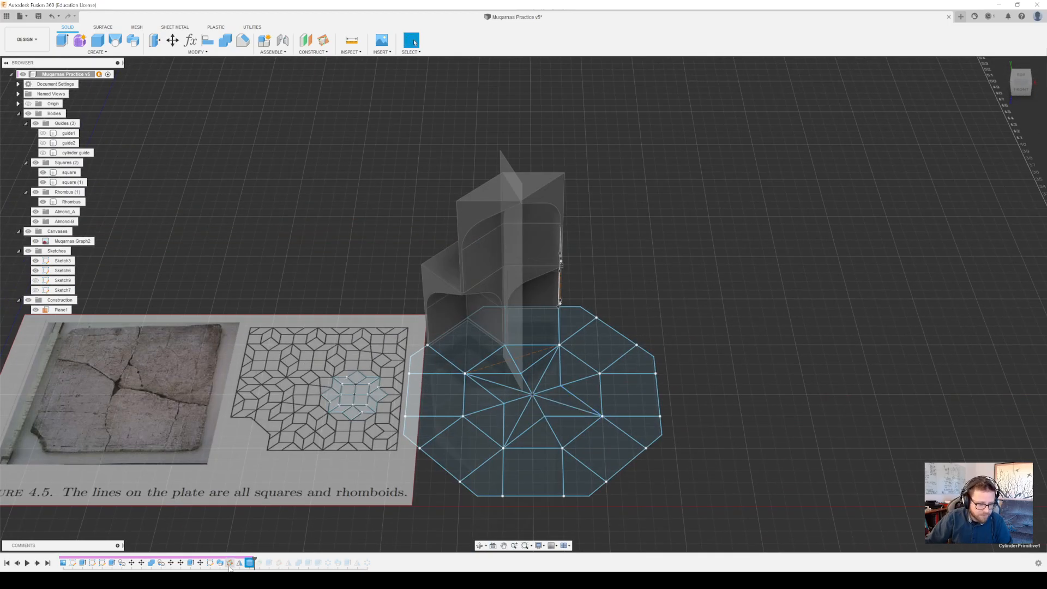
pyautogui.click(42, 153)
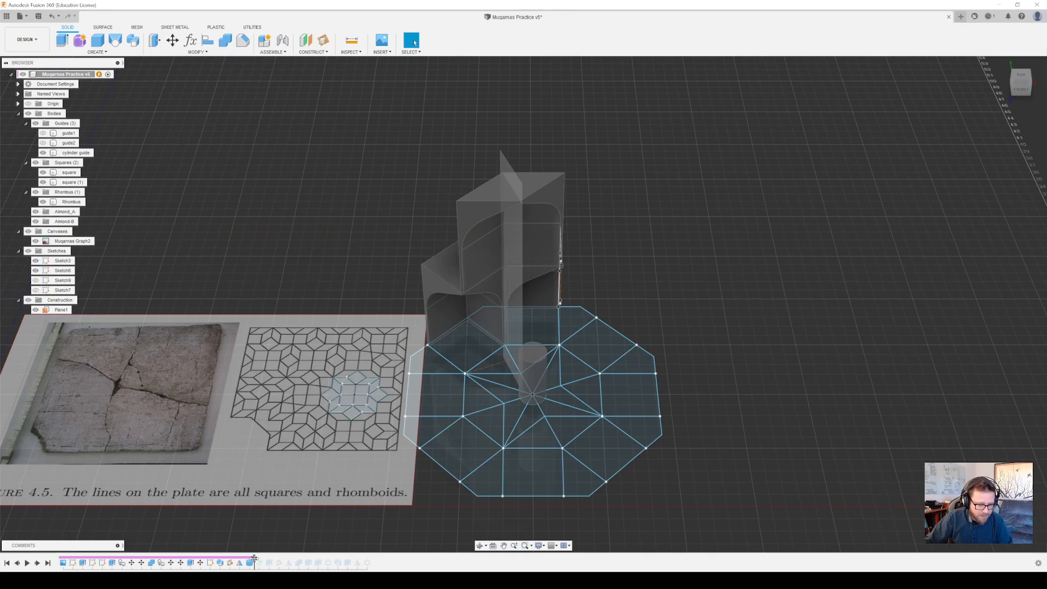
# Roll the timeline forward through Plane2 and the following features to include the circular pattern C-Pattern2
pyautogui.moveTo(254, 558); pyautogui.dragTo(283, 562)
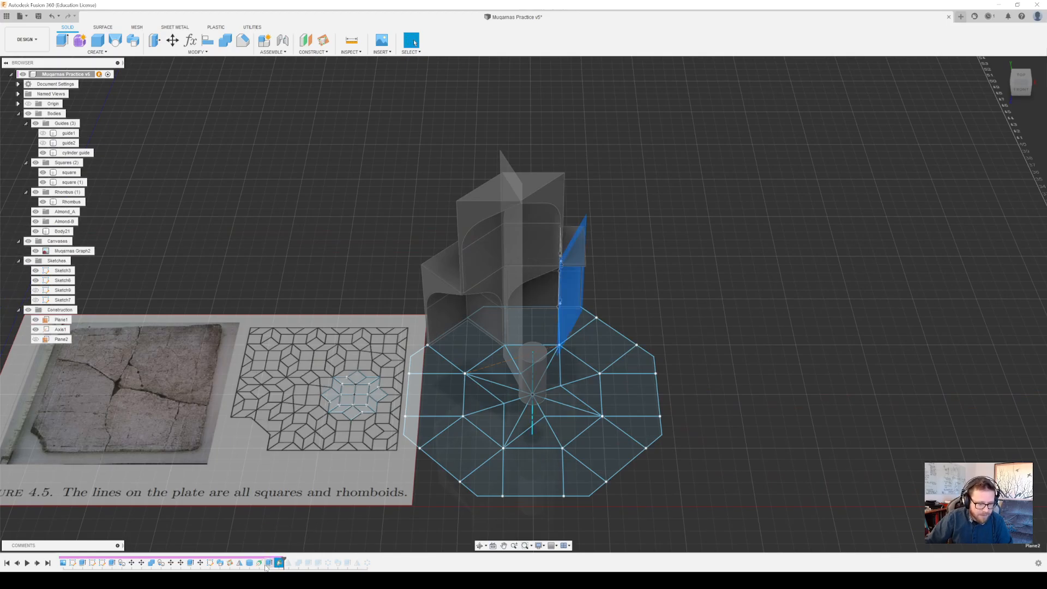
pyautogui.moveTo(284, 557); pyautogui.dragTo(332, 563)
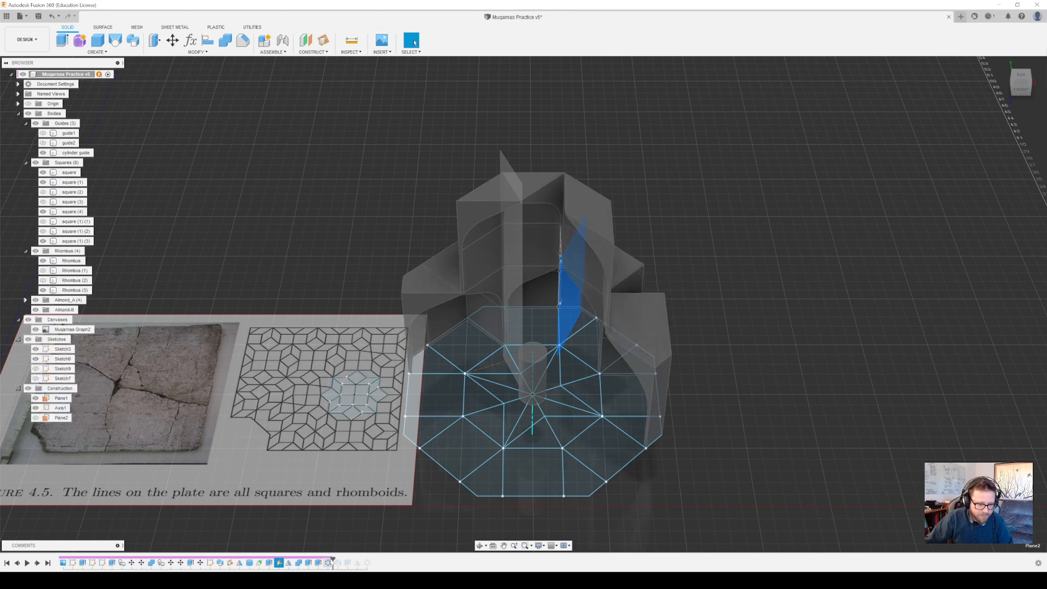
pyautogui.moveTo(332, 559); pyautogui.dragTo(323, 562)
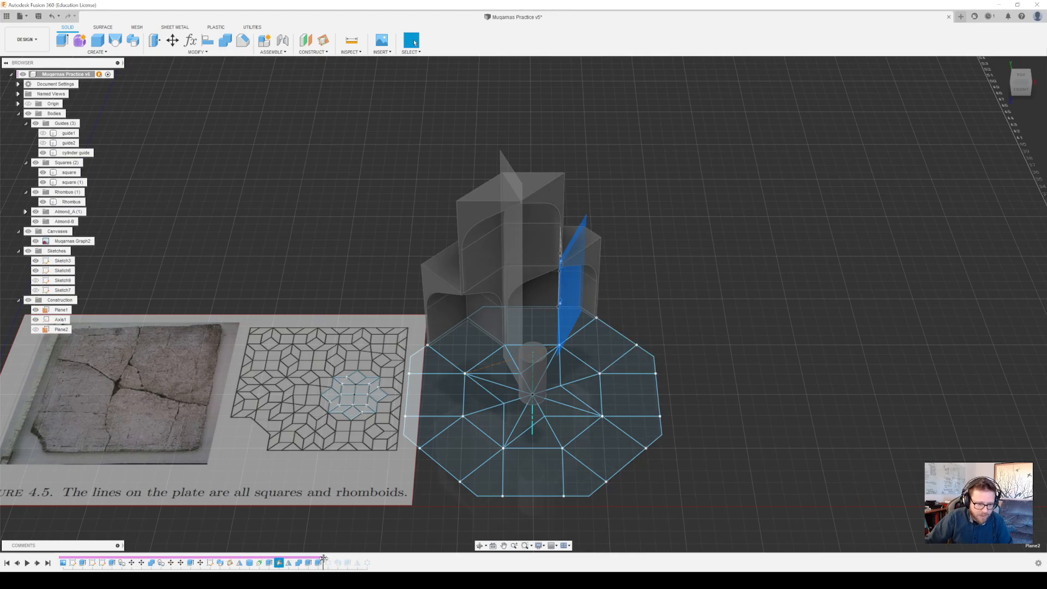
pyautogui.moveTo(324, 559); pyautogui.dragTo(331, 563)
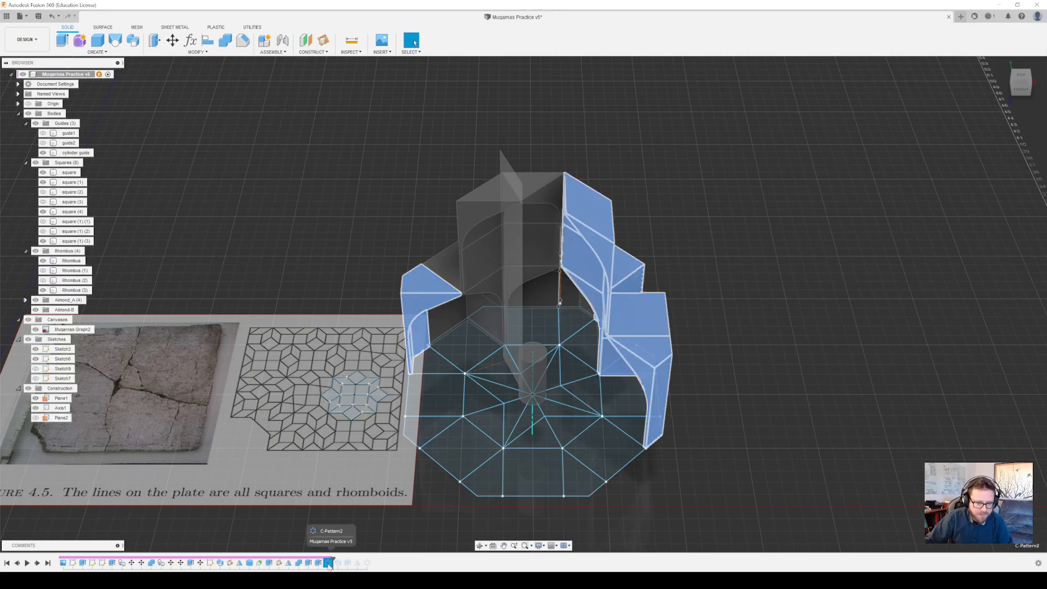
# Open C-Pattern2 to review its bodies, axis and quantity, accept it, and inspect the patterned muqarnas pieces
pyautogui.rightClick(327, 563)
pyautogui.click(347, 491)
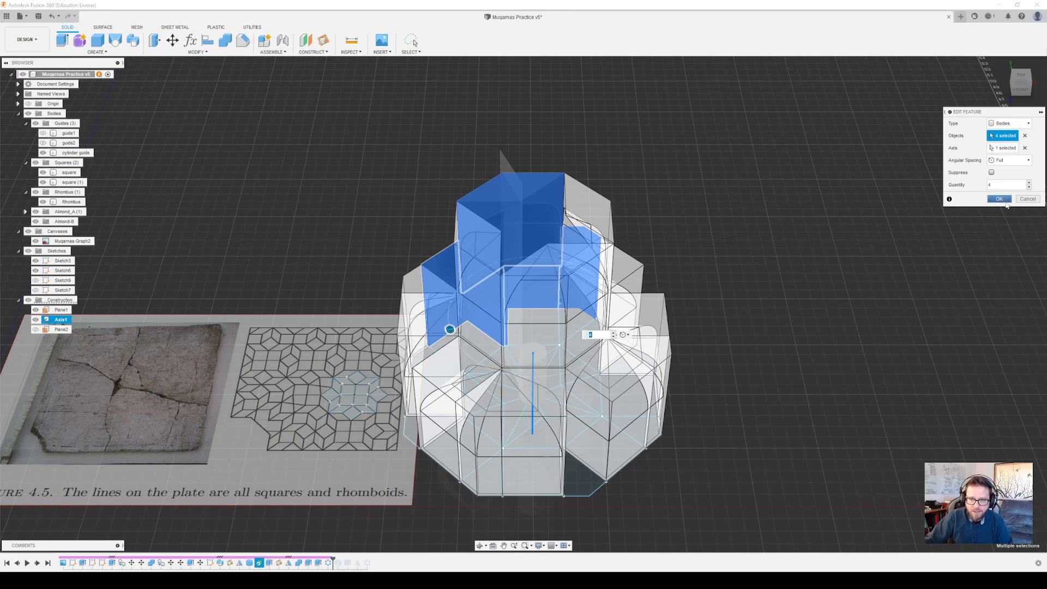
pyautogui.click(999, 199)
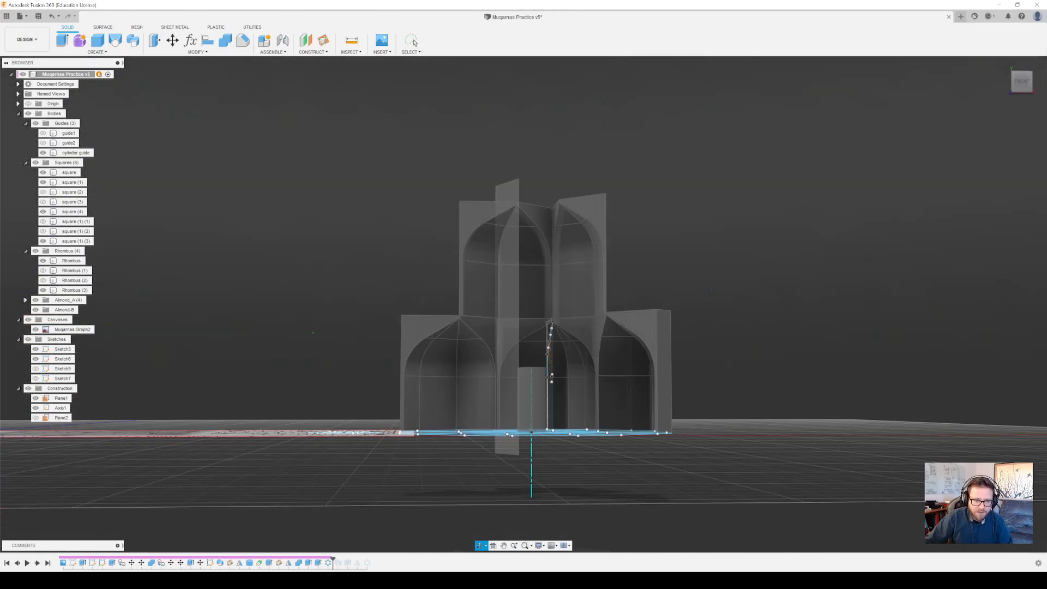
pyautogui.keyDown('shift'); pyautogui.moveTo(710, 289); pyautogui.dragTo(718, 319, button='middle'); pyautogui.keyUp('shift')
pyautogui.scroll(-3, 671, 261)
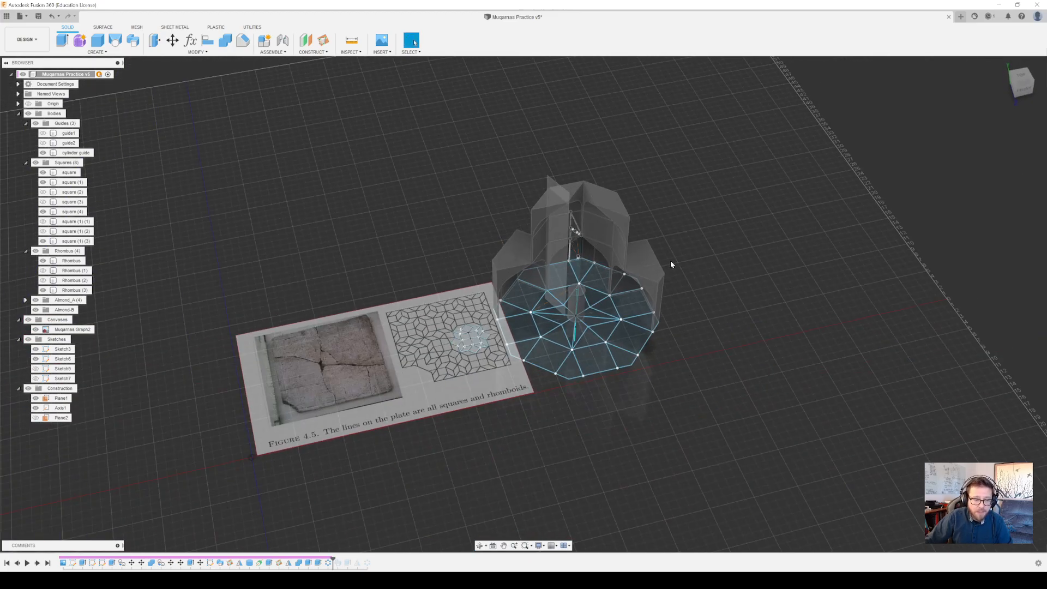
pyautogui.scroll(3, 670, 260)
pyautogui.moveTo(664, 257); pyautogui.dragTo(690, 257, button='middle')
pyautogui.scroll(4, 690, 257)
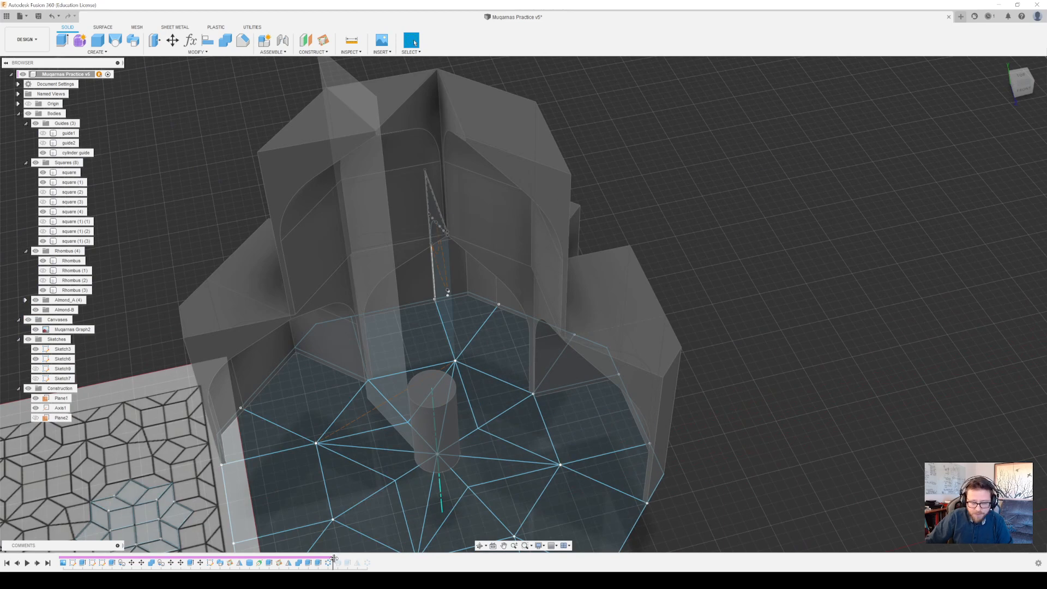
# Roll the timeline back to just before C-Pattern2, then open the last cut extrude to review its profile and close it without changes
pyautogui.moveTo(333, 558)
pyautogui.mouseDown()
pyautogui.moveTo(293, 560)
pyautogui.moveTo(320, 565)
pyautogui.mouseUp()
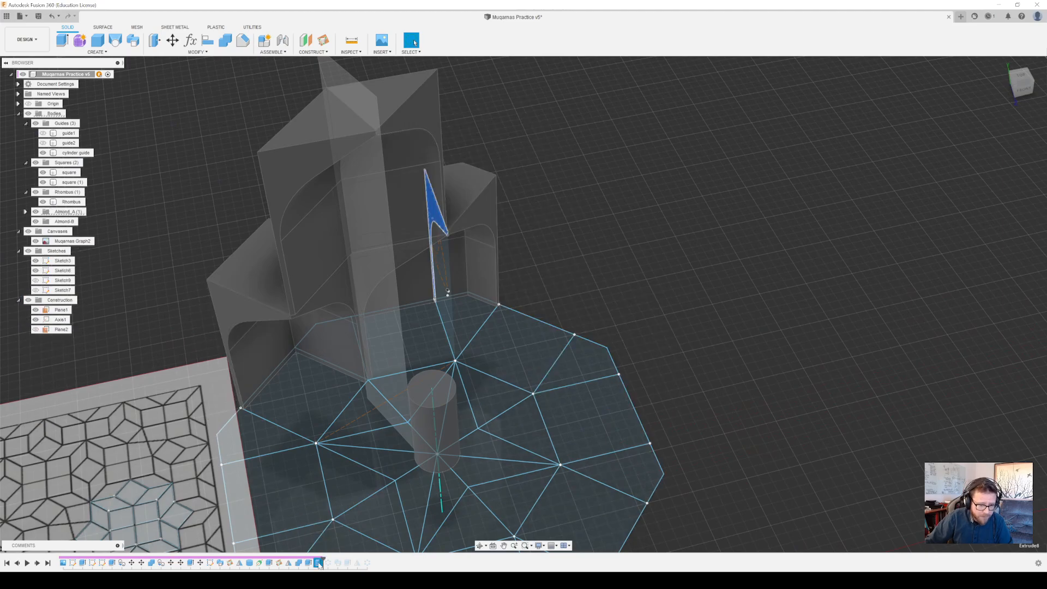
pyautogui.rightClick(318, 564)
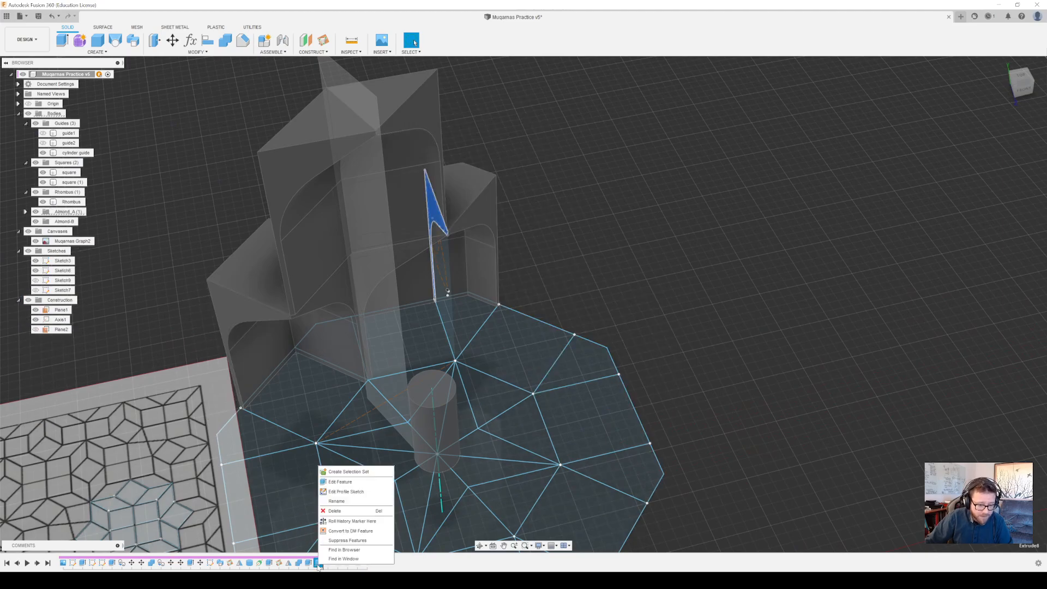
pyautogui.click(361, 482)
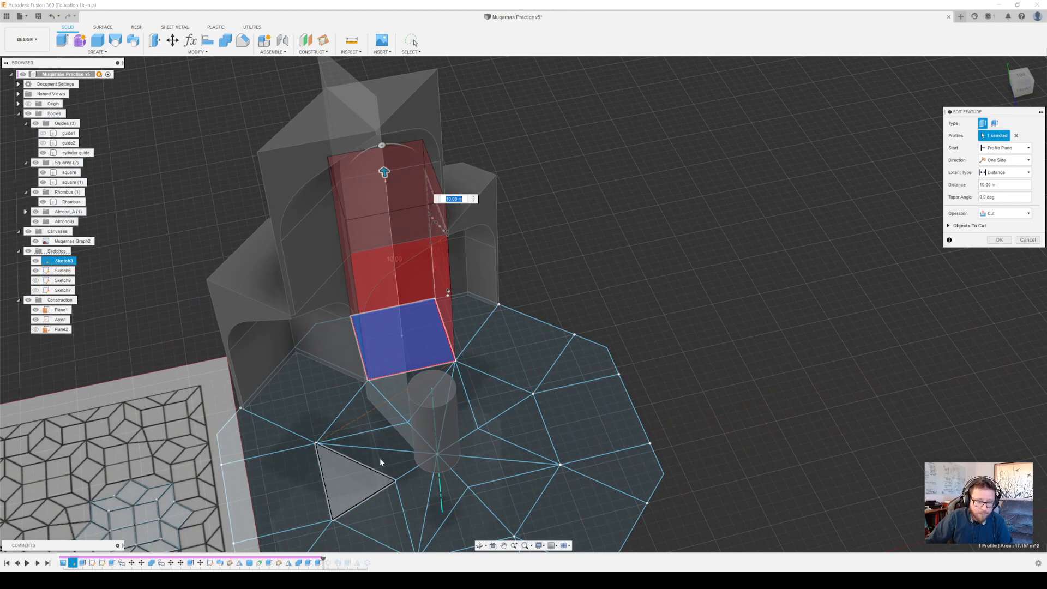
pyautogui.keyDown('shift'); pyautogui.moveTo(544, 298); pyautogui.dragTo(410, 184, button='middle'); pyautogui.keyUp('shift')
pyautogui.scroll(3, 410, 185)
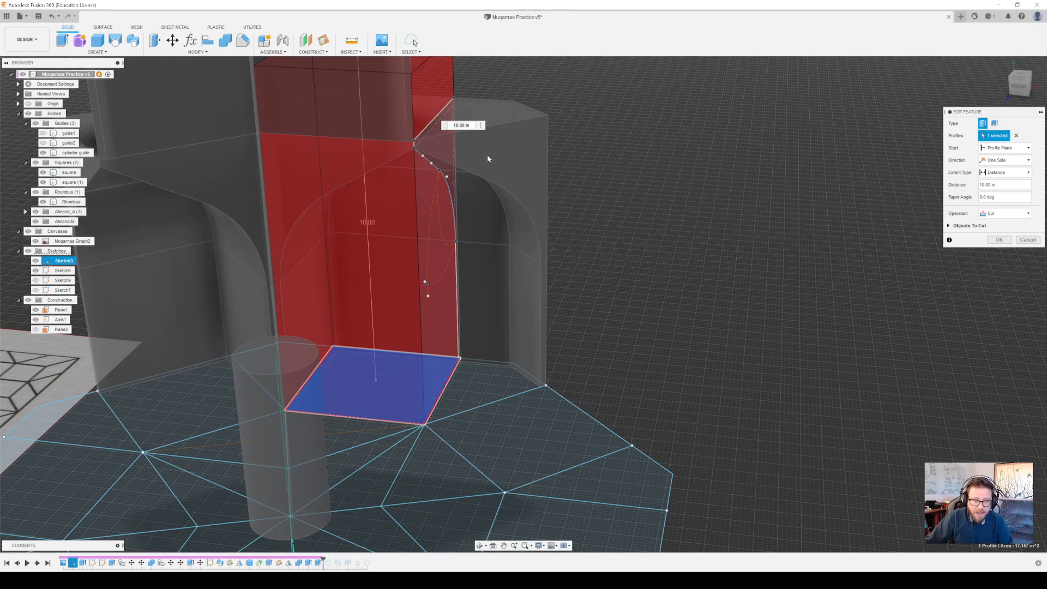
pyautogui.moveTo(467, 241)
pyautogui.keyDown('shift'); pyautogui.mouseDown(button='middle')
pyautogui.moveTo(519, 247)
pyautogui.moveTo(482, 271)
pyautogui.moveTo(431, 244)
pyautogui.moveTo(567, 233)
pyautogui.moveTo(473, 252)
pyautogui.mouseUp(button='middle'); pyautogui.keyUp('shift')
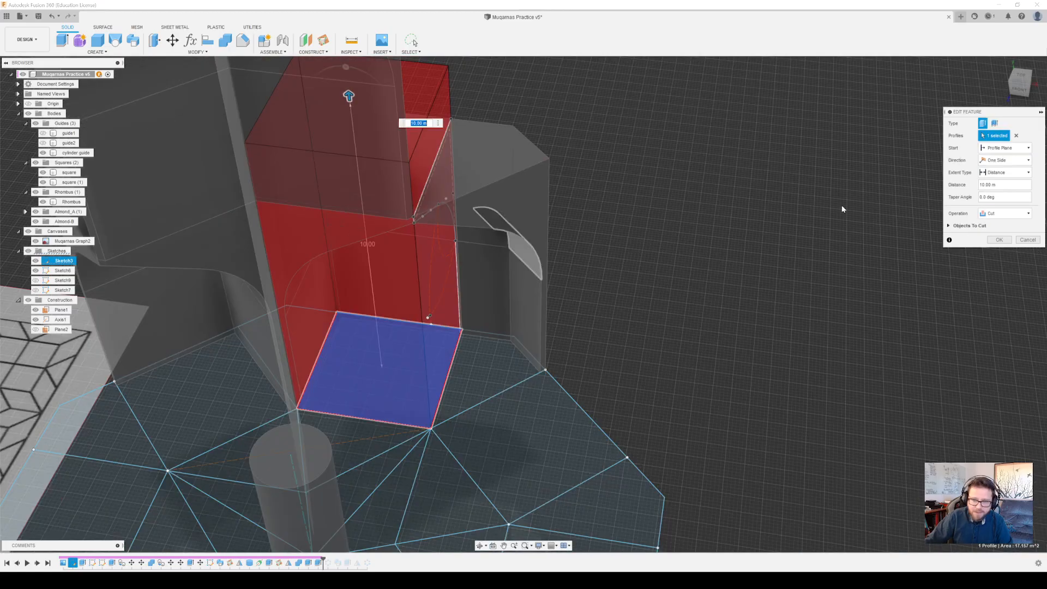
pyautogui.click(1029, 240)
# Examine the square and rhombus pieces, checking the rhombus end face against the neighbouring line of the layout sketch
pyautogui.keyDown('shift'); pyautogui.moveTo(564, 278); pyautogui.dragTo(537, 299, button='middle'); pyautogui.keyUp('shift')
pyautogui.moveTo(605, 305); pyautogui.dragTo(916, 267, button='middle')
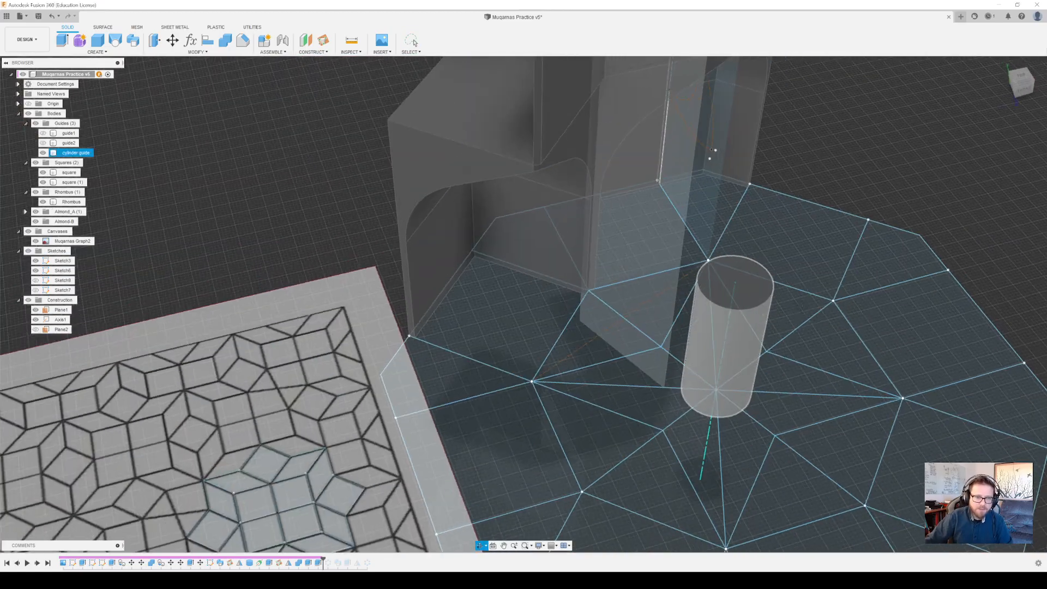
pyautogui.press('Escape')
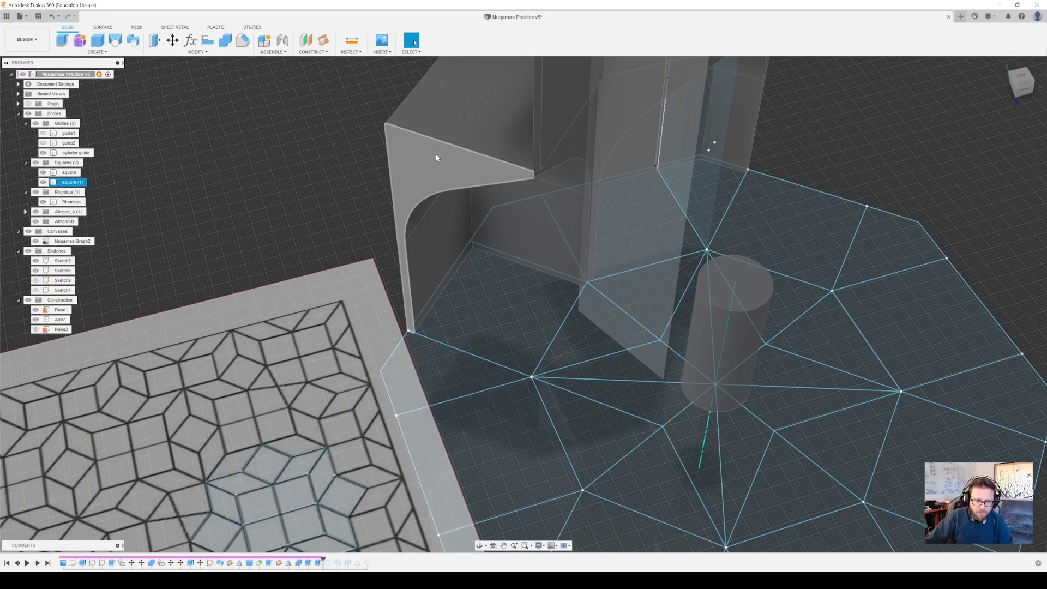
pyautogui.keyDown('shift'); pyautogui.moveTo(541, 292); pyautogui.dragTo(518, 294, button='middle'); pyautogui.keyUp('shift')
pyautogui.keyDown('shift'); pyautogui.moveTo(511, 280); pyautogui.dragTo(555, 349, button='middle'); pyautogui.keyUp('shift')
pyautogui.keyDown('shift'); pyautogui.moveTo(607, 369); pyautogui.dragTo(598, 143, button='middle'); pyautogui.keyUp('shift')
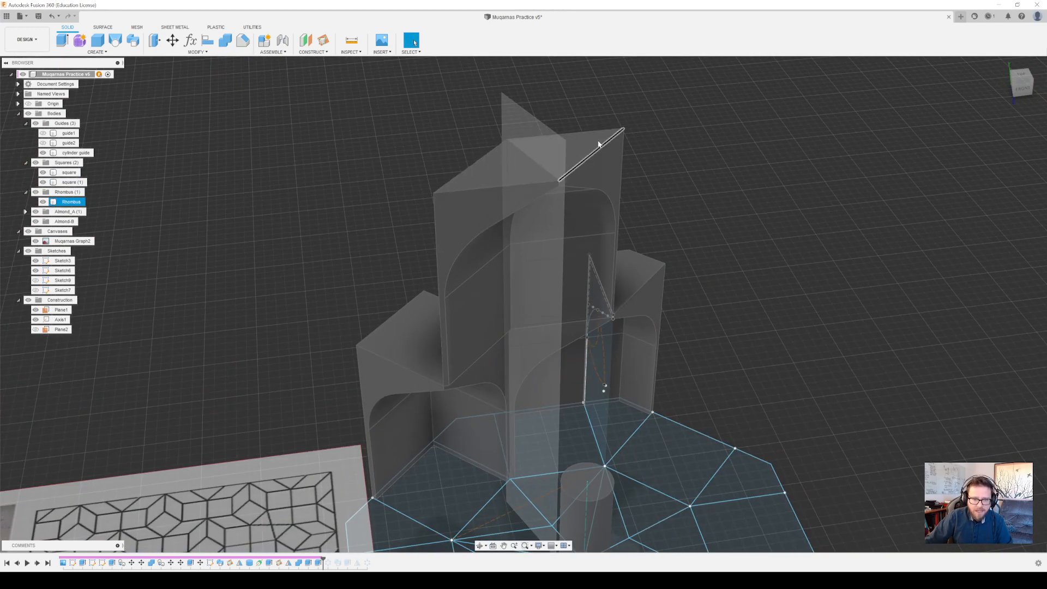
pyautogui.click(610, 175)
pyautogui.moveTo(636, 297)
pyautogui.keyDown('shift'); pyautogui.mouseDown(button='middle')
pyautogui.moveTo(551, 246)
pyautogui.moveTo(594, 325)
pyautogui.moveTo(533, 276)
pyautogui.moveTo(555, 384)
pyautogui.mouseUp(button='middle'); pyautogui.keyUp('shift')
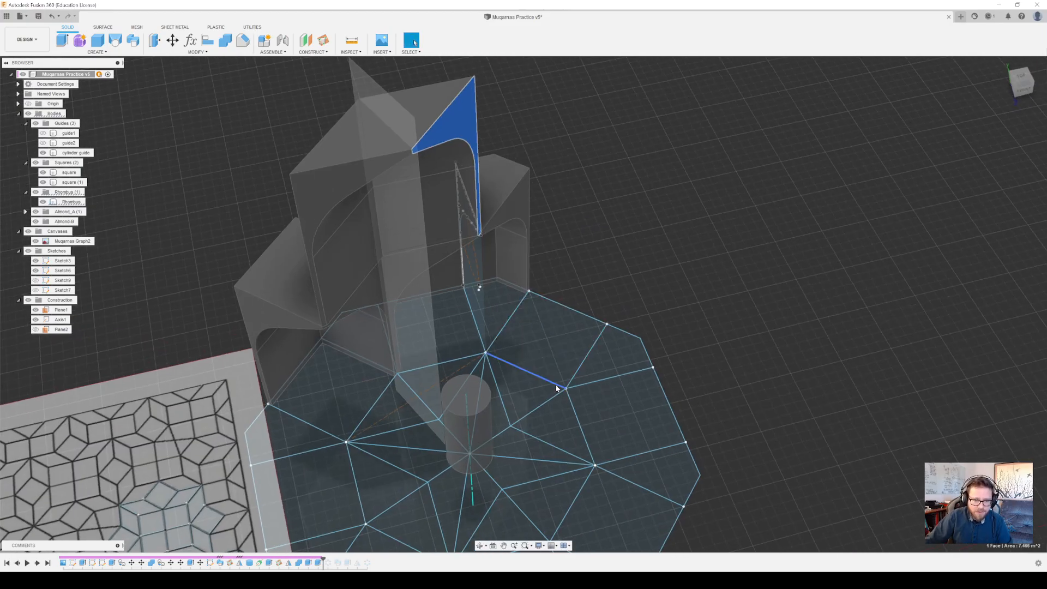
pyautogui.click(555, 384)
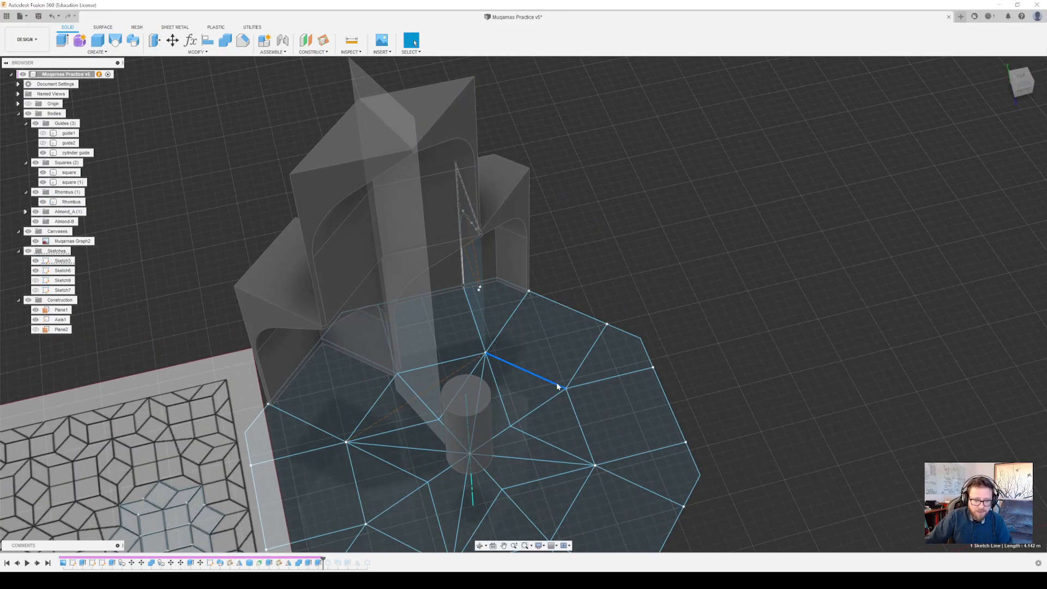
# Extrude the curved end face of the rhombus piece as a new body, up to the outer vertex of the adjacent layout sketch line
pyautogui.click(459, 130)
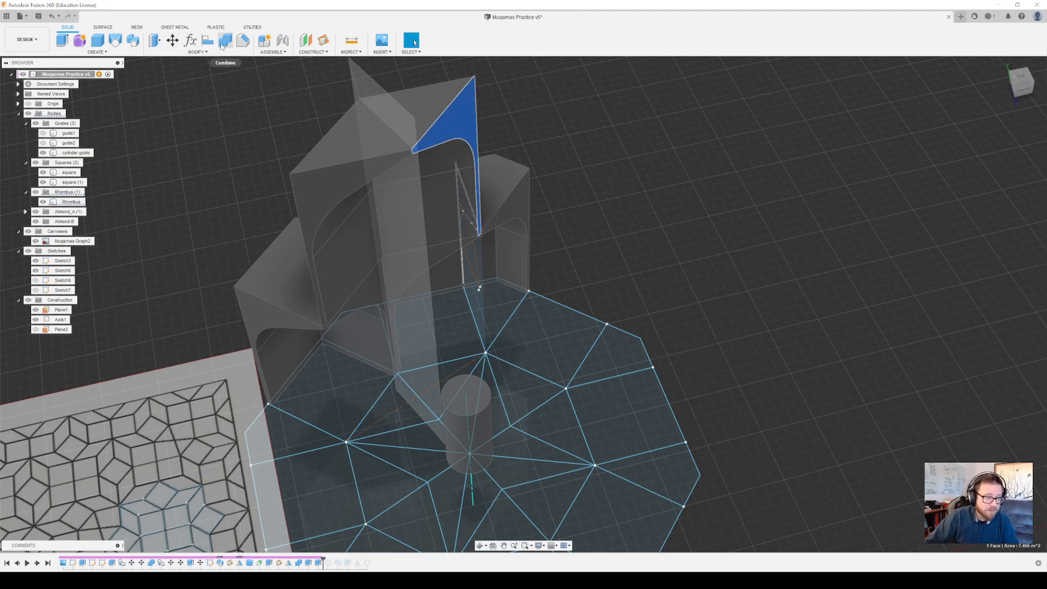
pyautogui.click(62, 40)
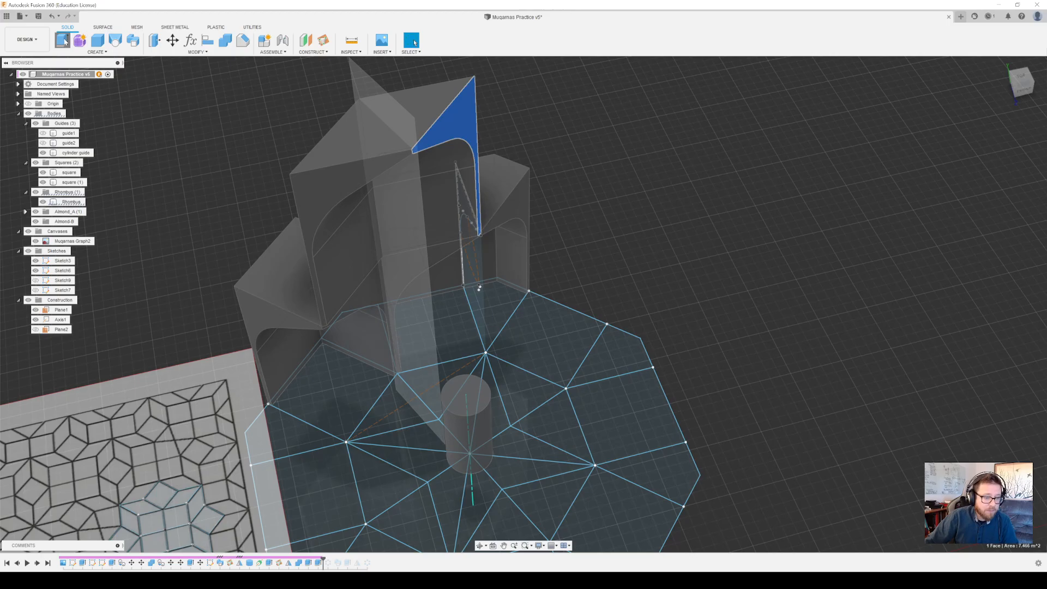
pyautogui.moveTo(467, 133); pyautogui.dragTo(552, 167)
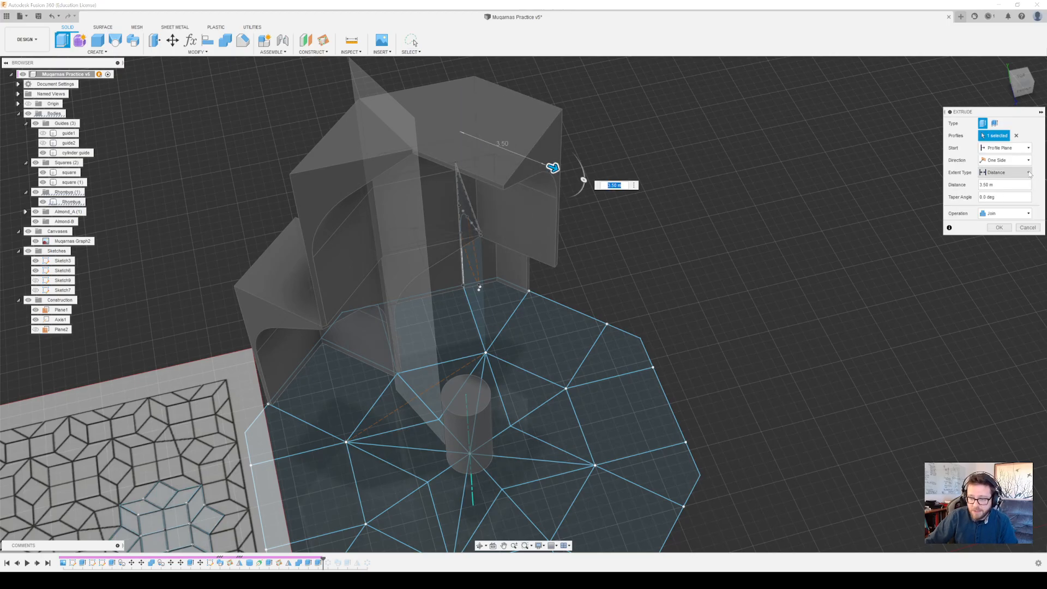
pyautogui.click(1029, 173)
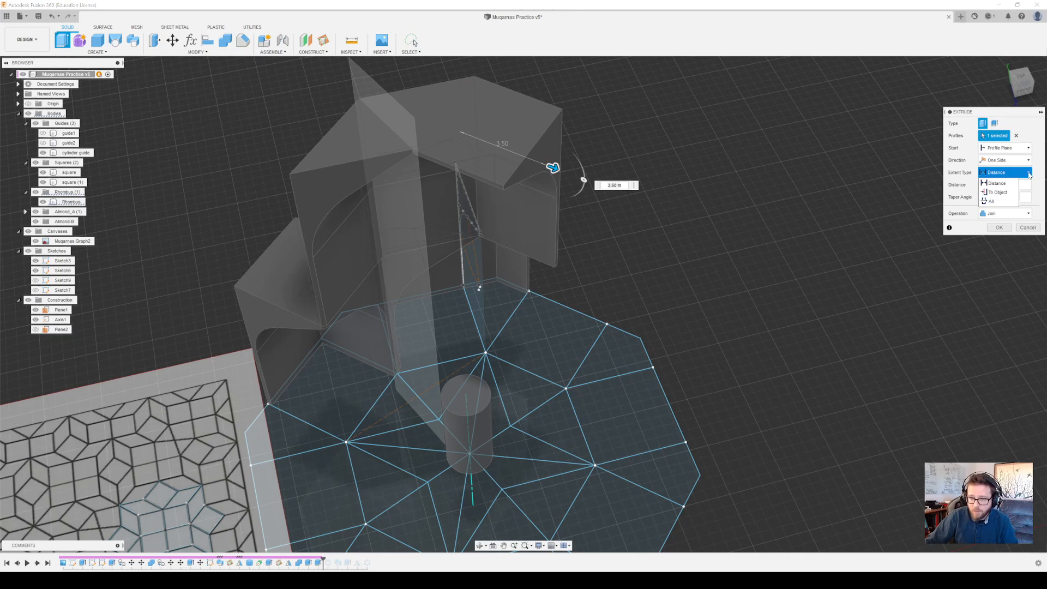
pyautogui.click(1006, 193)
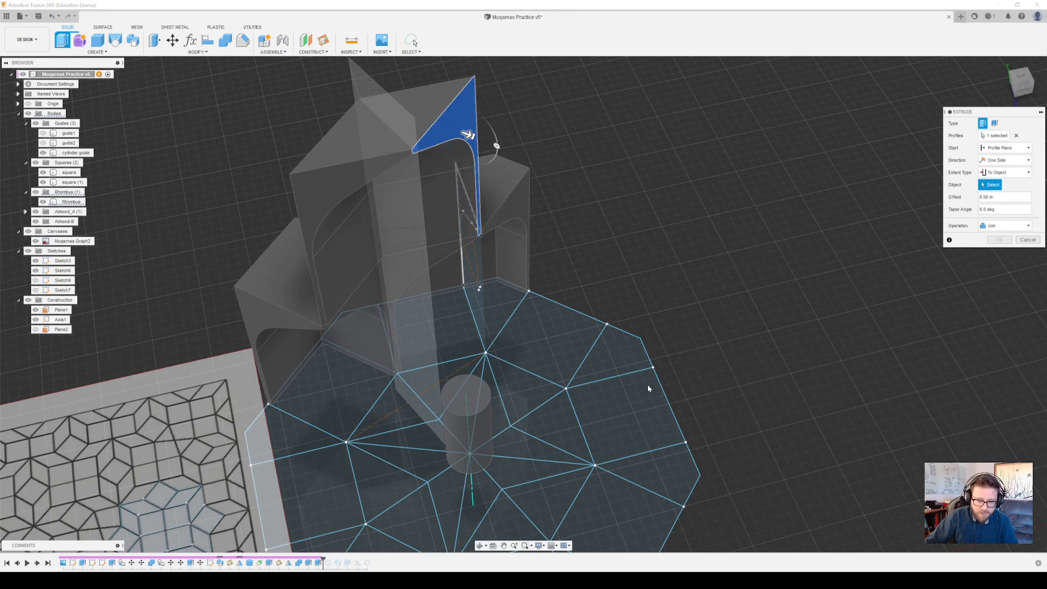
pyautogui.click(567, 390)
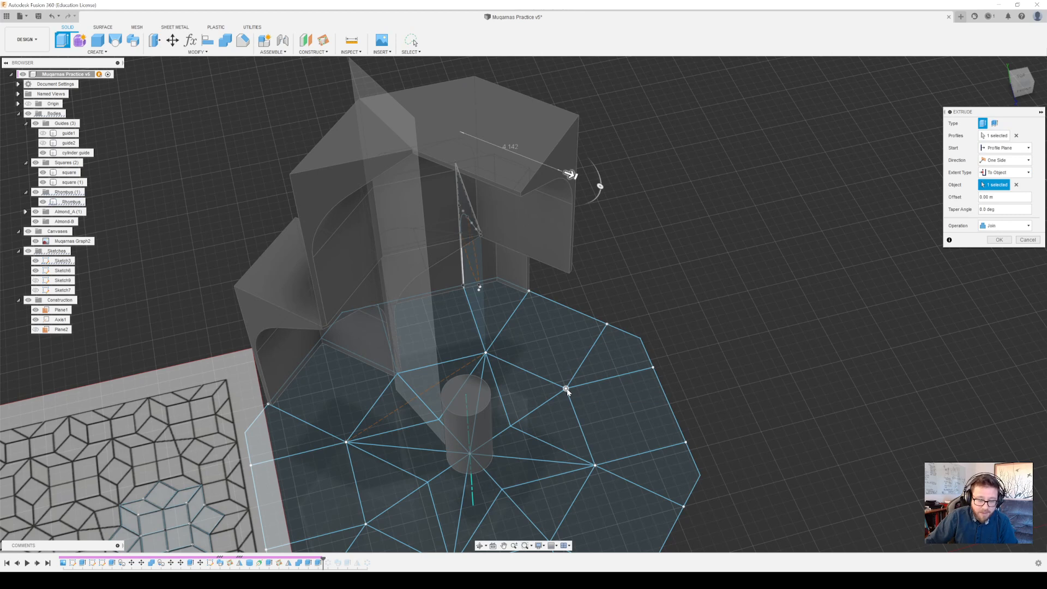
pyautogui.click(1001, 229)
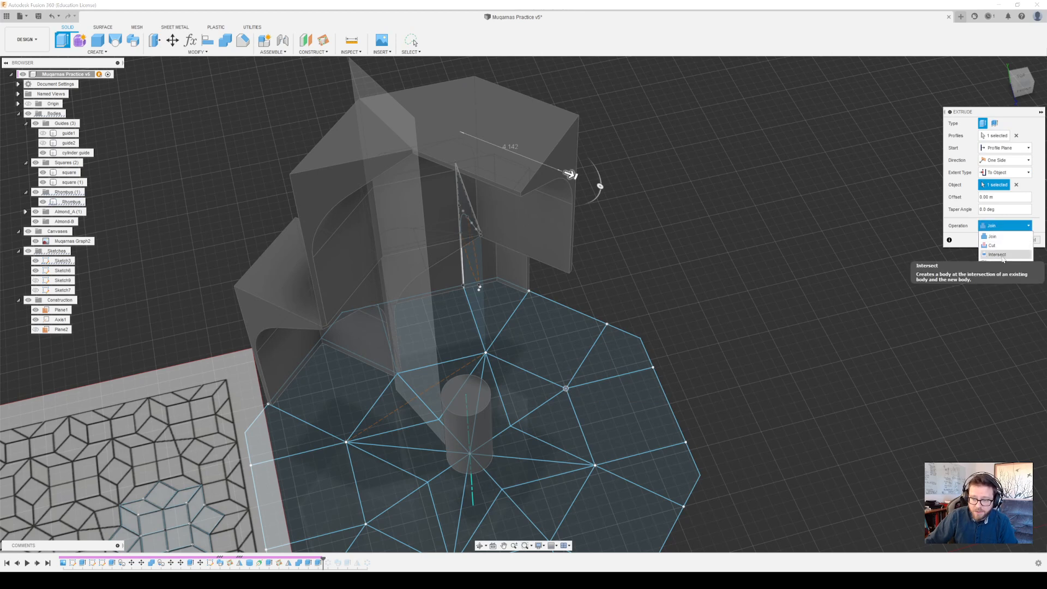
pyautogui.click(987, 262)
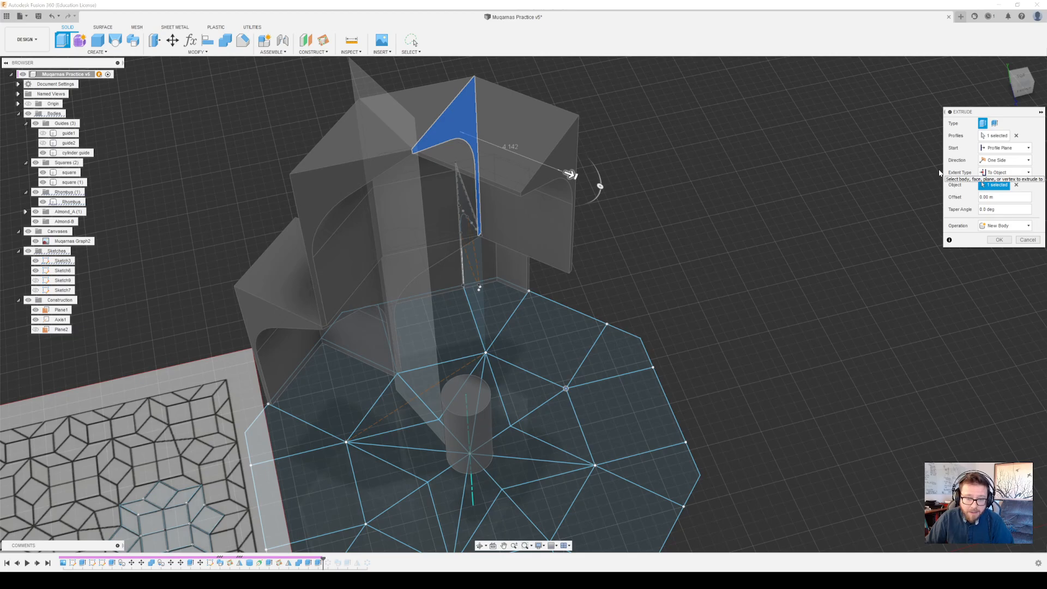
pyautogui.click(1001, 240)
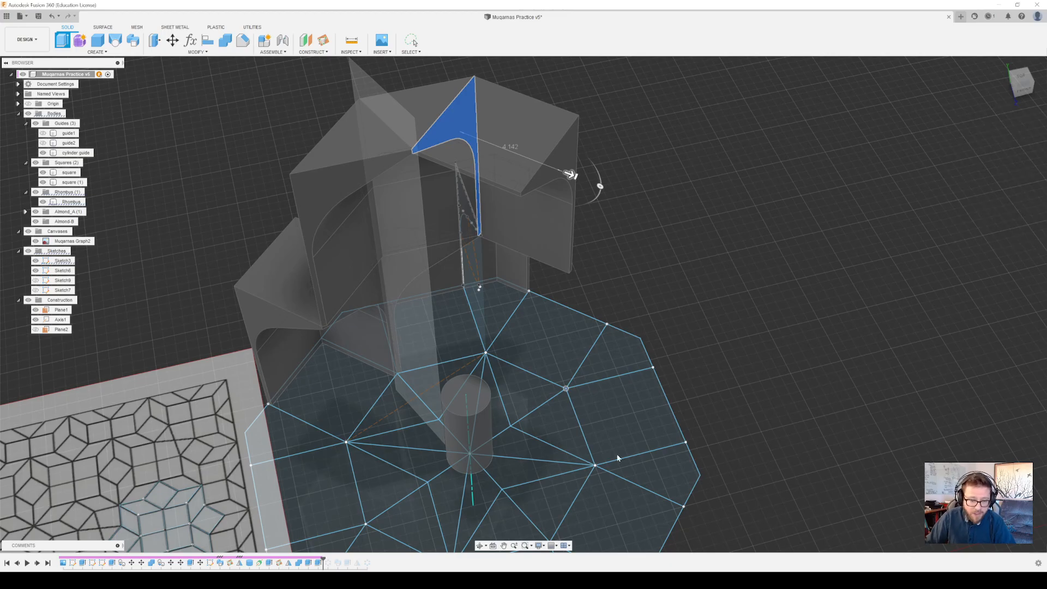
# Extrude the two adjoining triangular layout profiles beside the cylinder guide 20.50 m upward as a cut through the new body
pyautogui.click(565, 425)
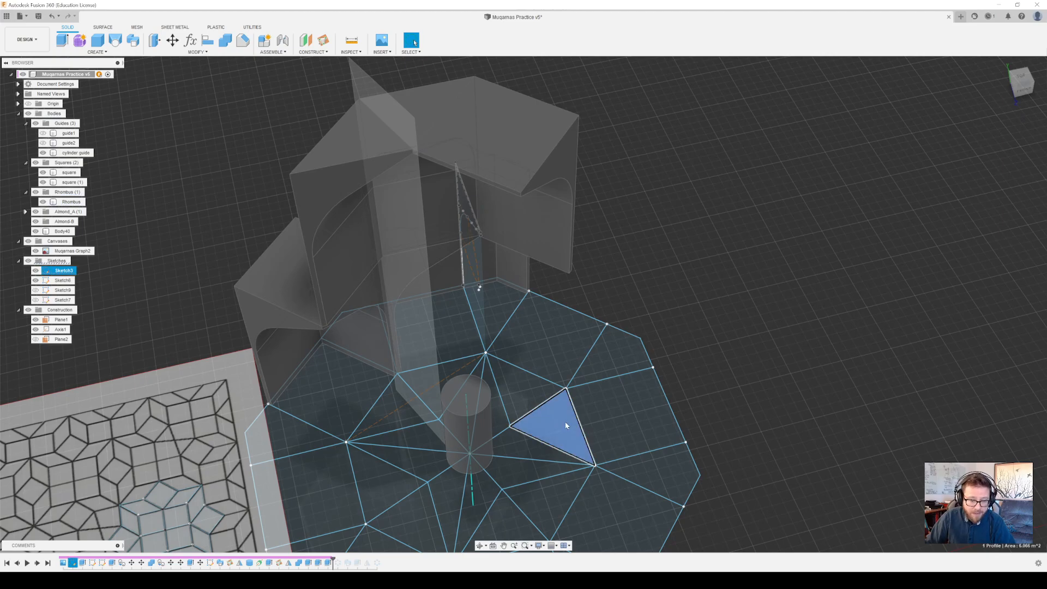
pyautogui.click(62, 41)
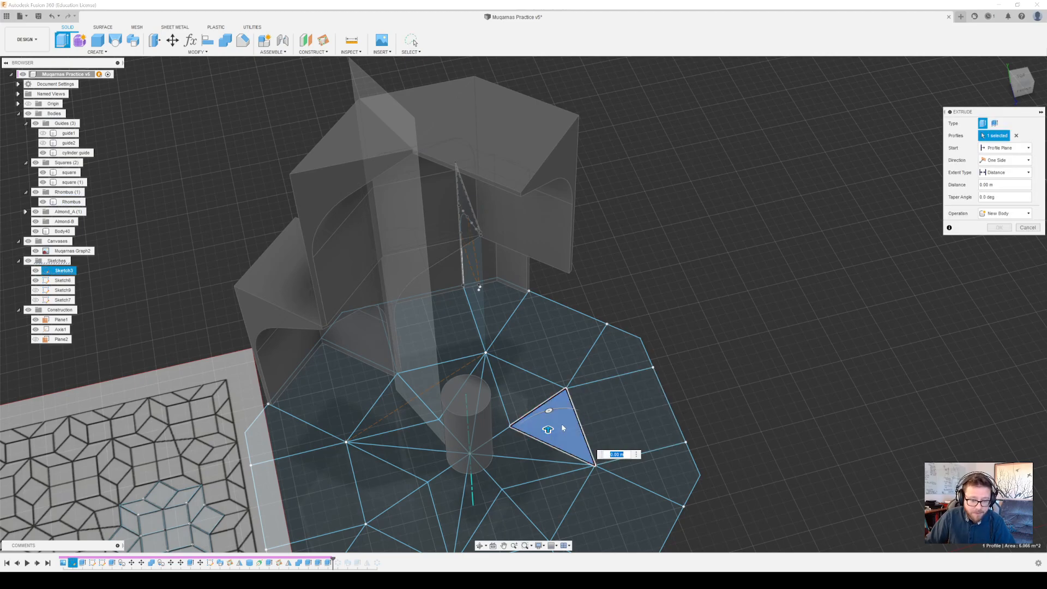
pyautogui.write('17')
pyautogui.moveTo(621, 110); pyautogui.dragTo(631, 74)
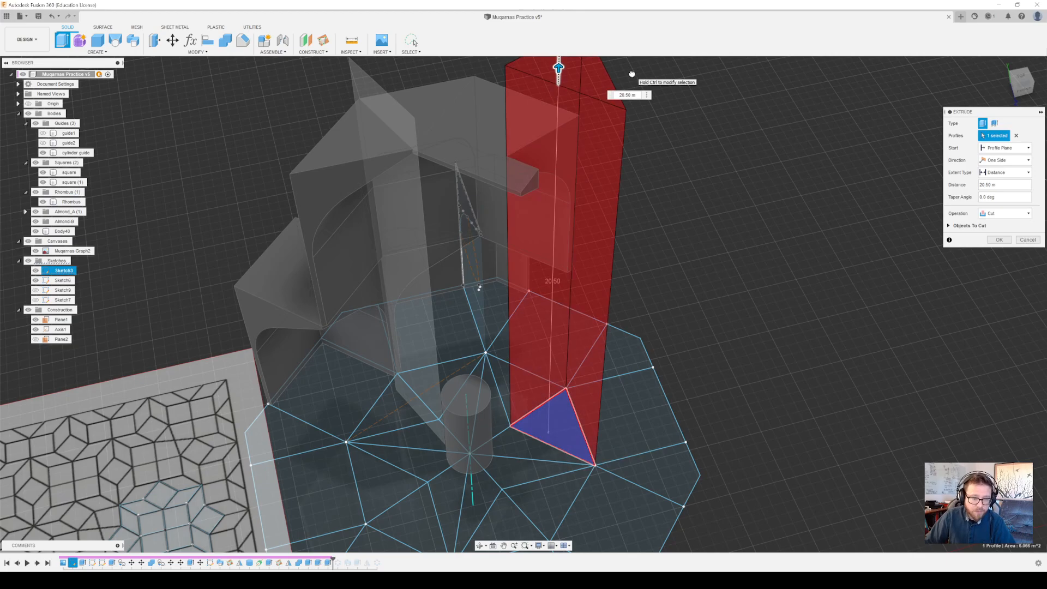
pyautogui.moveTo(699, 398)
pyautogui.keyDown('shift'); pyautogui.mouseDown(button='middle')
pyautogui.moveTo(468, 324)
pyautogui.moveTo(578, 234)
pyautogui.moveTo(763, 406)
pyautogui.moveTo(706, 436)
pyautogui.moveTo(701, 182)
pyautogui.moveTo(604, 196)
pyautogui.moveTo(705, 394)
pyautogui.moveTo(701, 349)
pyautogui.moveTo(701, 410)
pyautogui.moveTo(705, 397)
pyautogui.moveTo(785, 384)
pyautogui.moveTo(764, 436)
pyautogui.moveTo(692, 417)
pyautogui.moveTo(687, 433)
pyautogui.moveTo(684, 401)
pyautogui.moveTo(690, 415)
pyautogui.mouseUp(button='middle'); pyautogui.keyUp('shift')
pyautogui.click(516, 453)
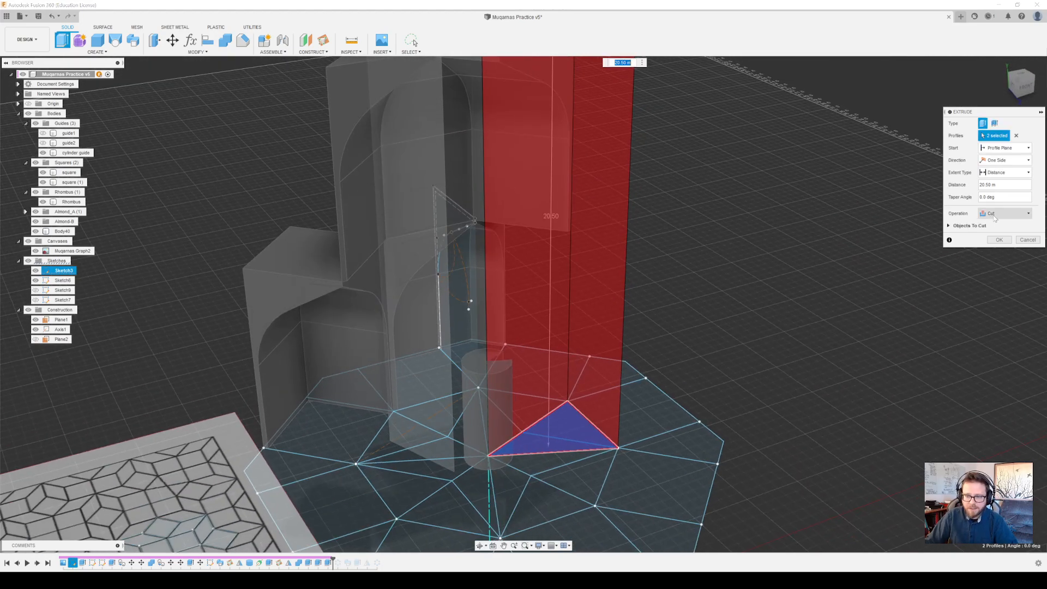
pyautogui.click(1001, 240)
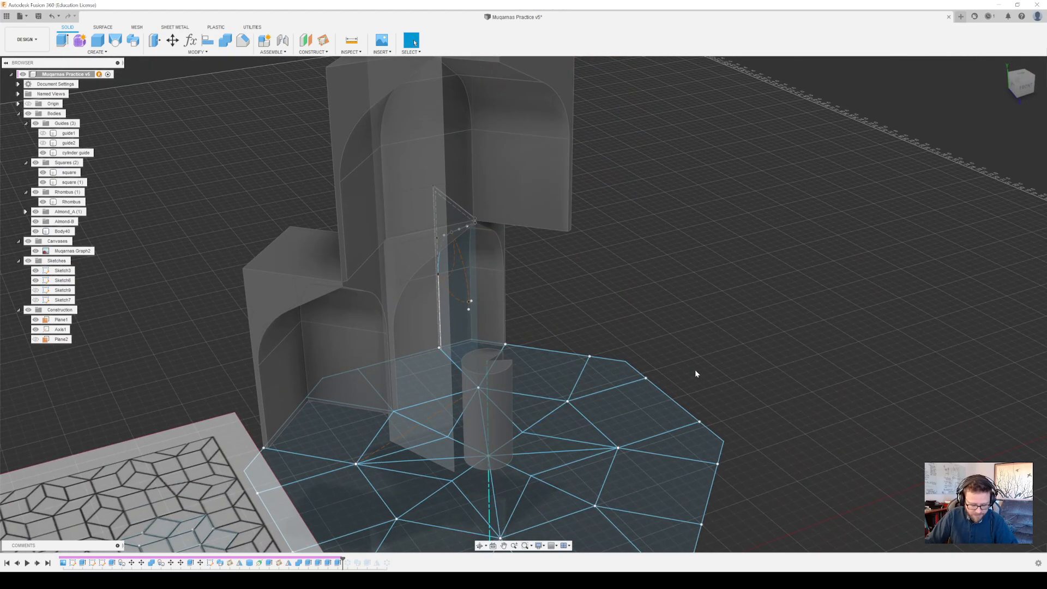
# Expand the Almond_A group, highlight its almond body, and examine its arched face in relation to the trimmed extrusion
pyautogui.moveTo(695, 374)
pyautogui.keyDown('shift'); pyautogui.mouseDown(button='middle')
pyautogui.moveTo(674, 229)
pyautogui.moveTo(674, 270)
pyautogui.moveTo(681, 245)
pyautogui.moveTo(545, 283)
pyautogui.moveTo(763, 245)
pyautogui.moveTo(829, 447)
pyautogui.moveTo(850, 342)
pyautogui.moveTo(841, 360)
pyautogui.moveTo(839, 322)
pyautogui.moveTo(781, 334)
pyautogui.moveTo(726, 411)
pyautogui.moveTo(745, 335)
pyautogui.mouseUp(button='middle'); pyautogui.keyUp('shift')
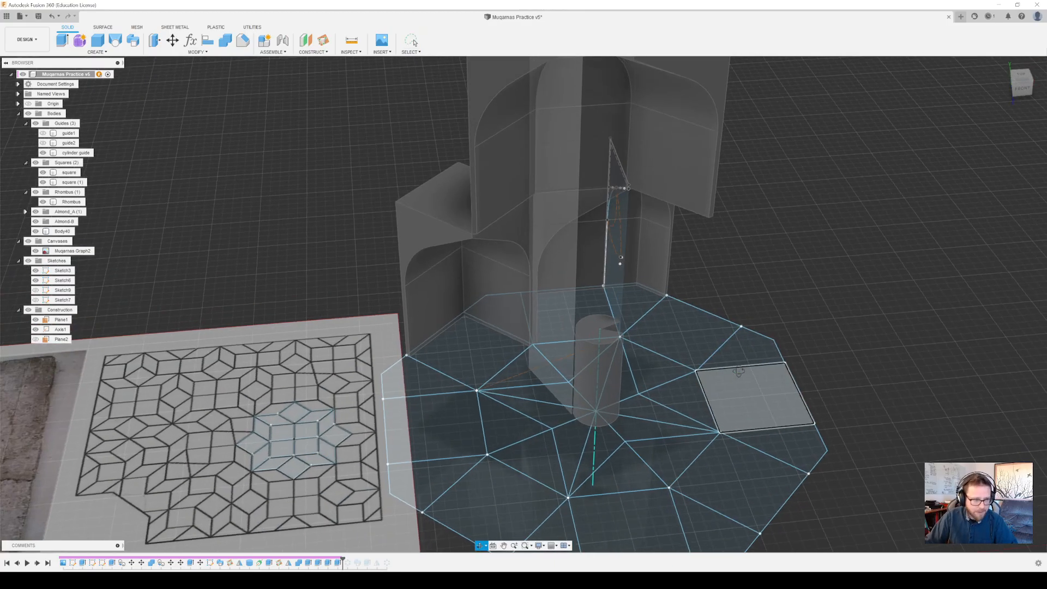
pyautogui.keyDown('shift'); pyautogui.moveTo(738, 371); pyautogui.dragTo(732, 371, button='middle'); pyautogui.keyUp('shift')
pyautogui.click(24, 212)
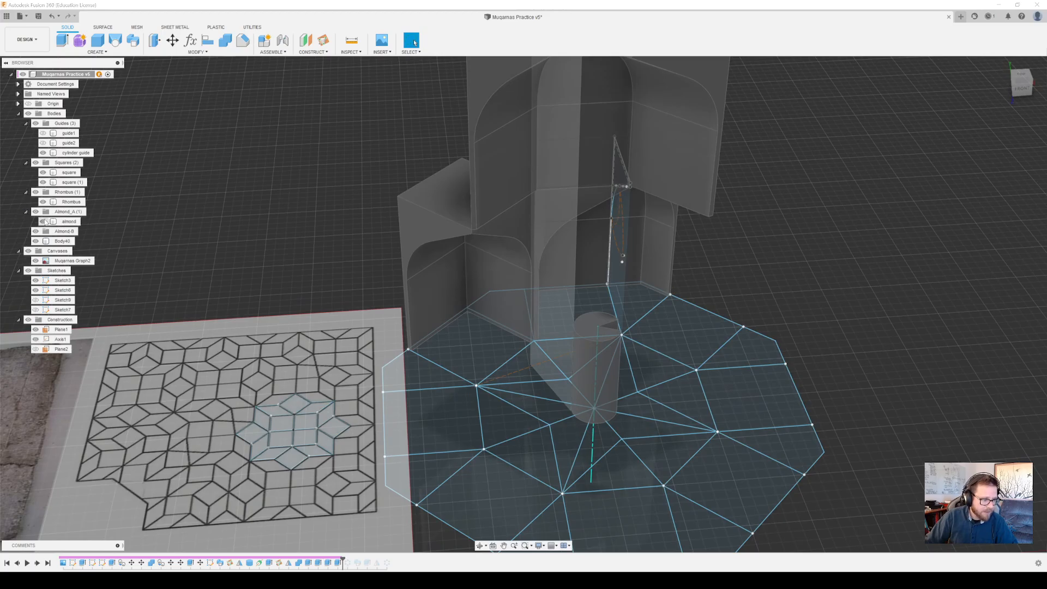
pyautogui.click(70, 222)
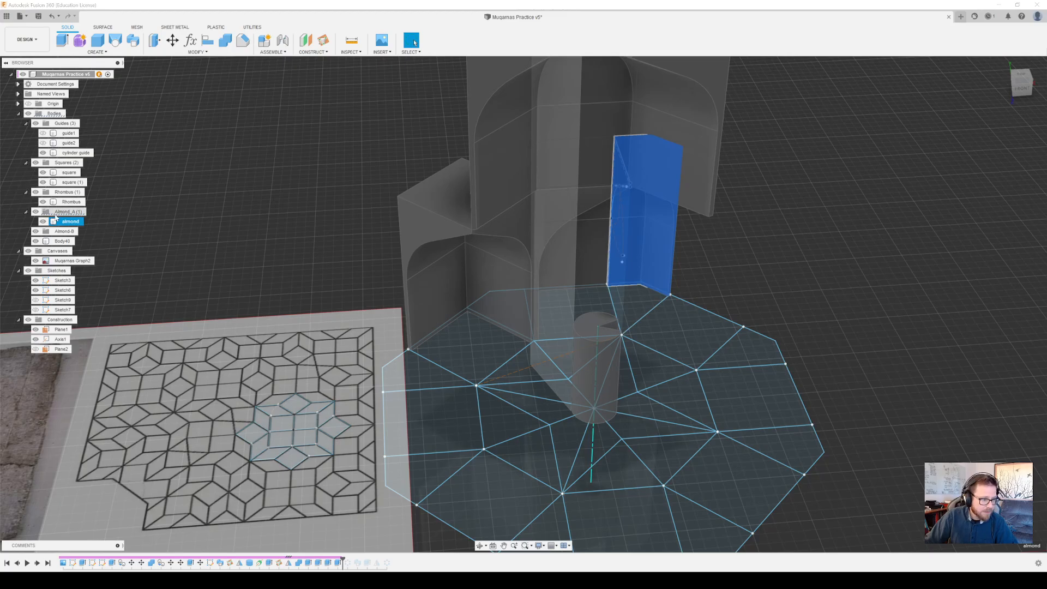
pyautogui.keyDown('shift'); pyautogui.moveTo(762, 318); pyautogui.dragTo(649, 267, button='middle'); pyautogui.keyUp('shift')
pyautogui.click(857, 263)
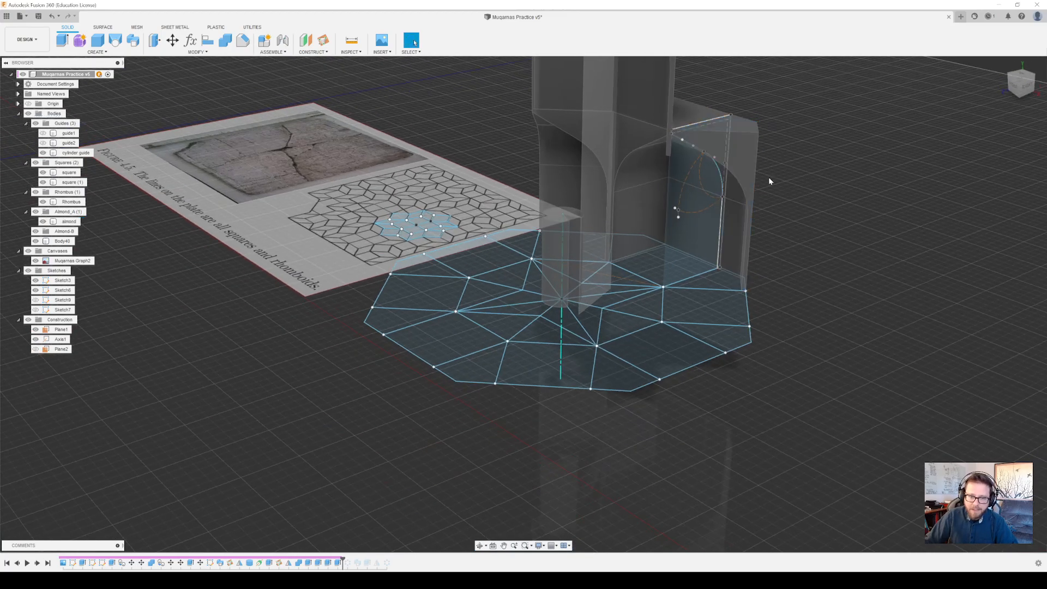
pyautogui.scroll(3, 748, 166)
pyautogui.scroll(2, 747, 167)
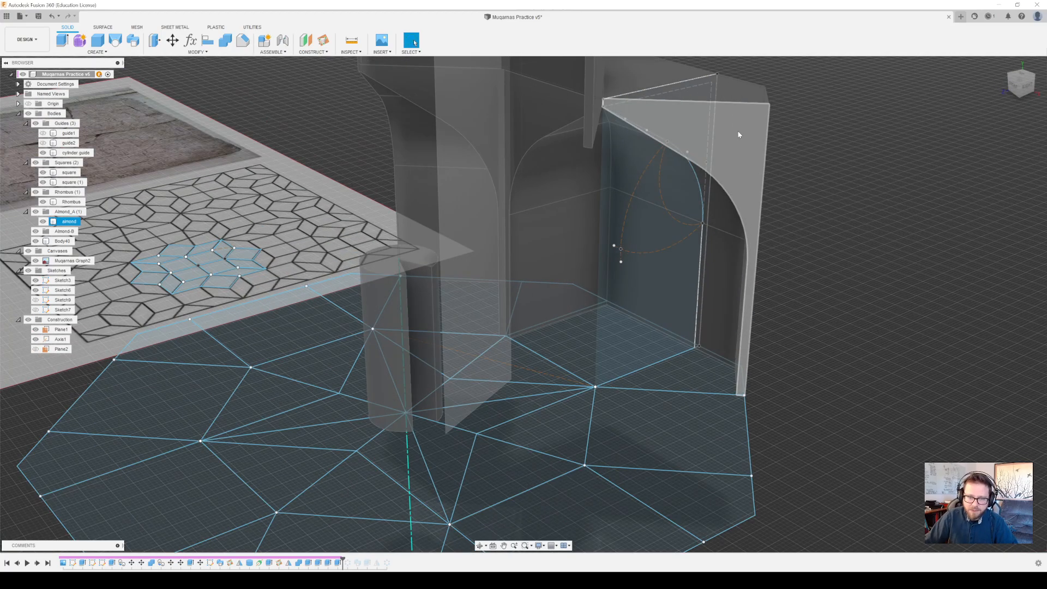
pyautogui.moveTo(721, 159)
pyautogui.keyDown('shift'); pyautogui.mouseDown(button='middle')
pyautogui.moveTo(749, 158)
pyautogui.moveTo(650, 143)
pyautogui.moveTo(761, 172)
pyautogui.moveTo(764, 213)
pyautogui.moveTo(745, 233)
pyautogui.moveTo(746, 248)
pyautogui.moveTo(764, 250)
pyautogui.moveTo(666, 229)
pyautogui.mouseUp(button='middle'); pyautogui.keyUp('shift')
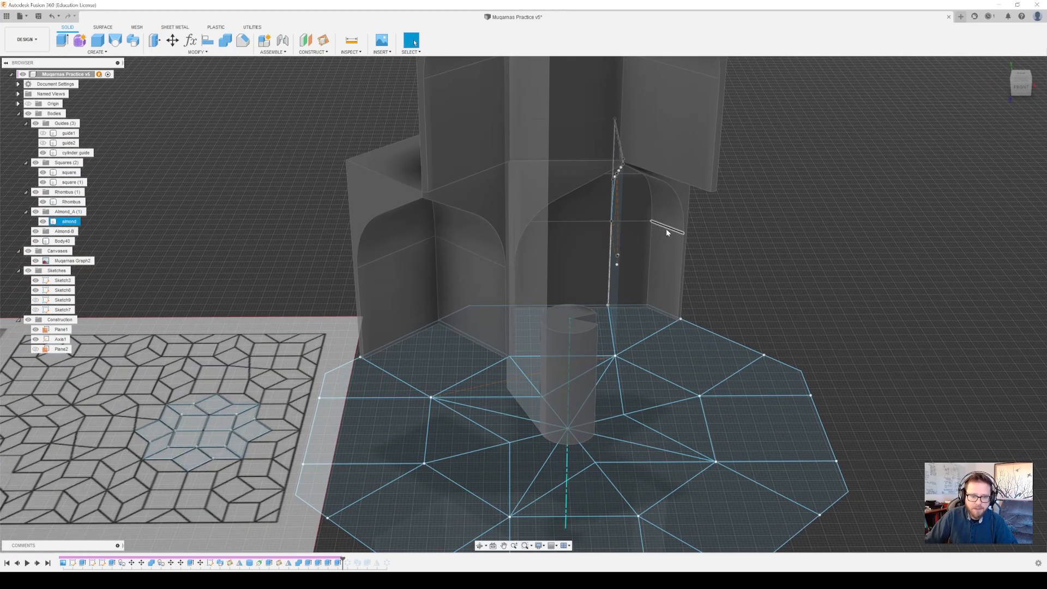